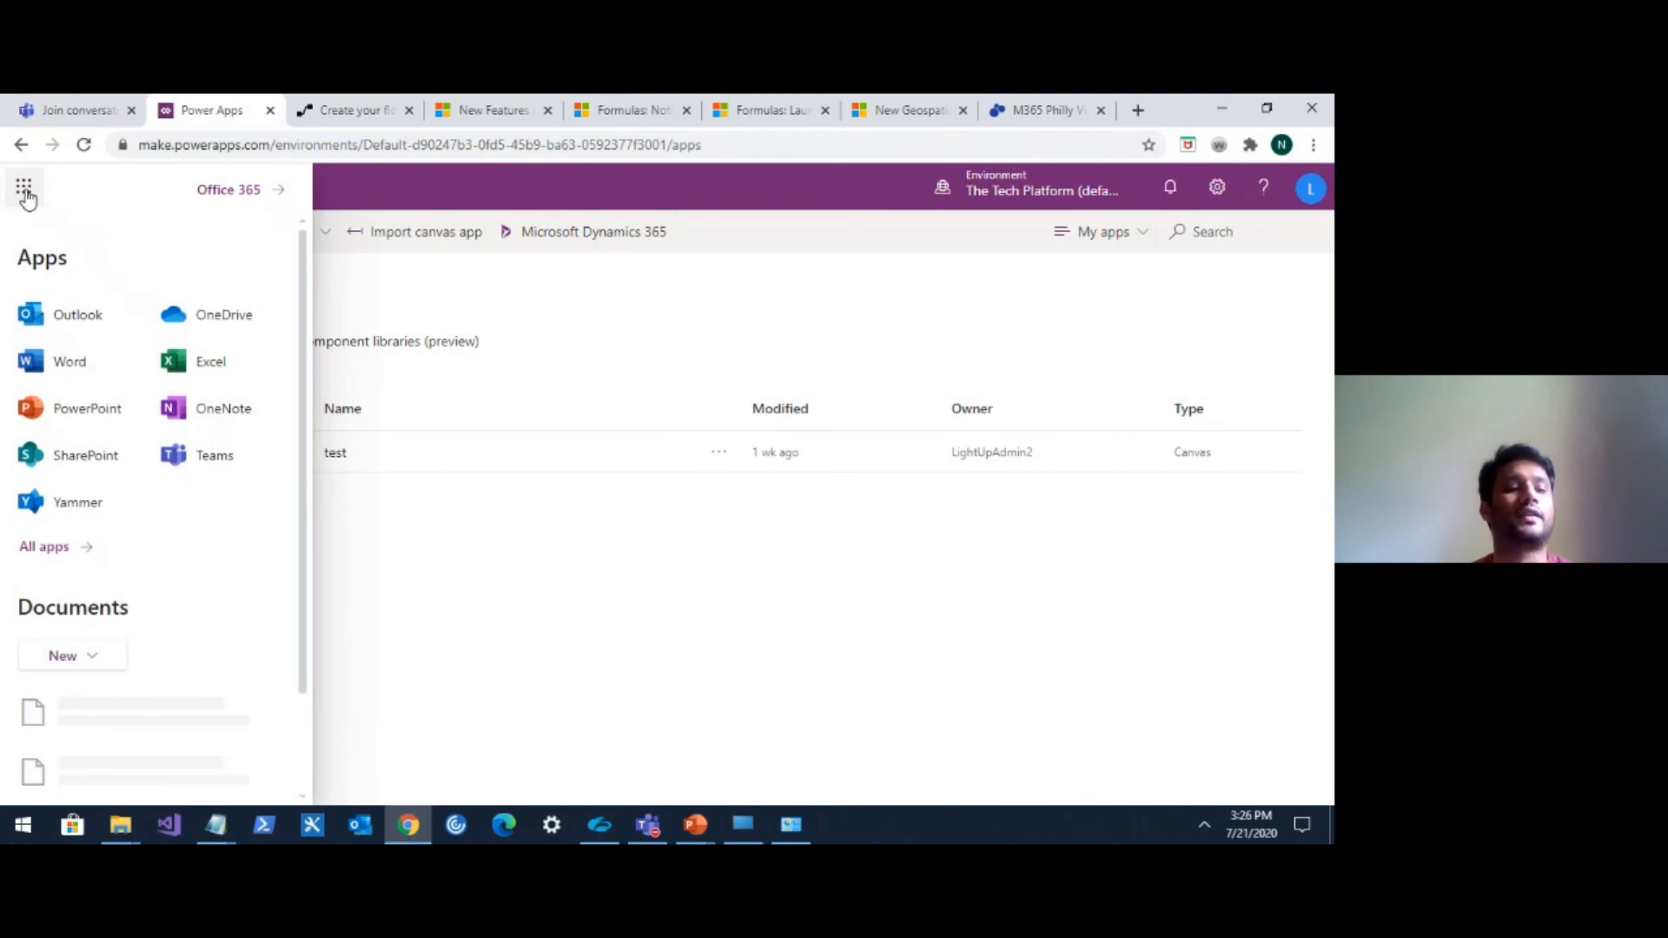
Create a new blank canvas app with tablet layout and skip the welcome dialog.
{"action": "left_click", "coordinate": [419, 509]}
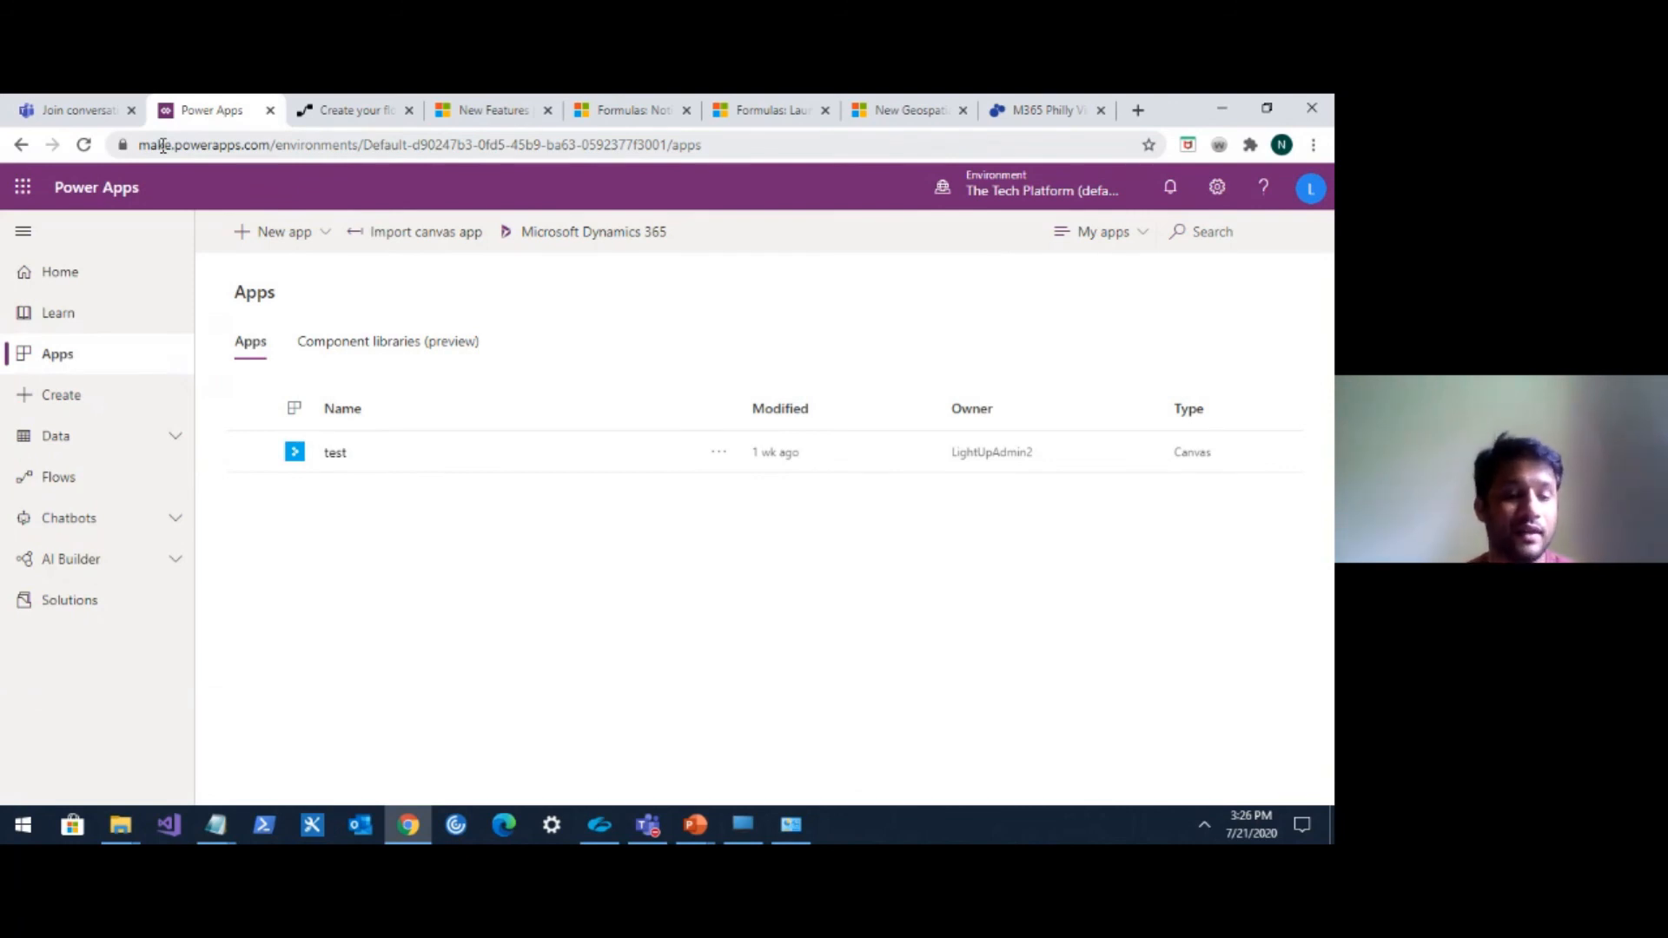
{"action": "left_click", "coordinate": [324, 233]}
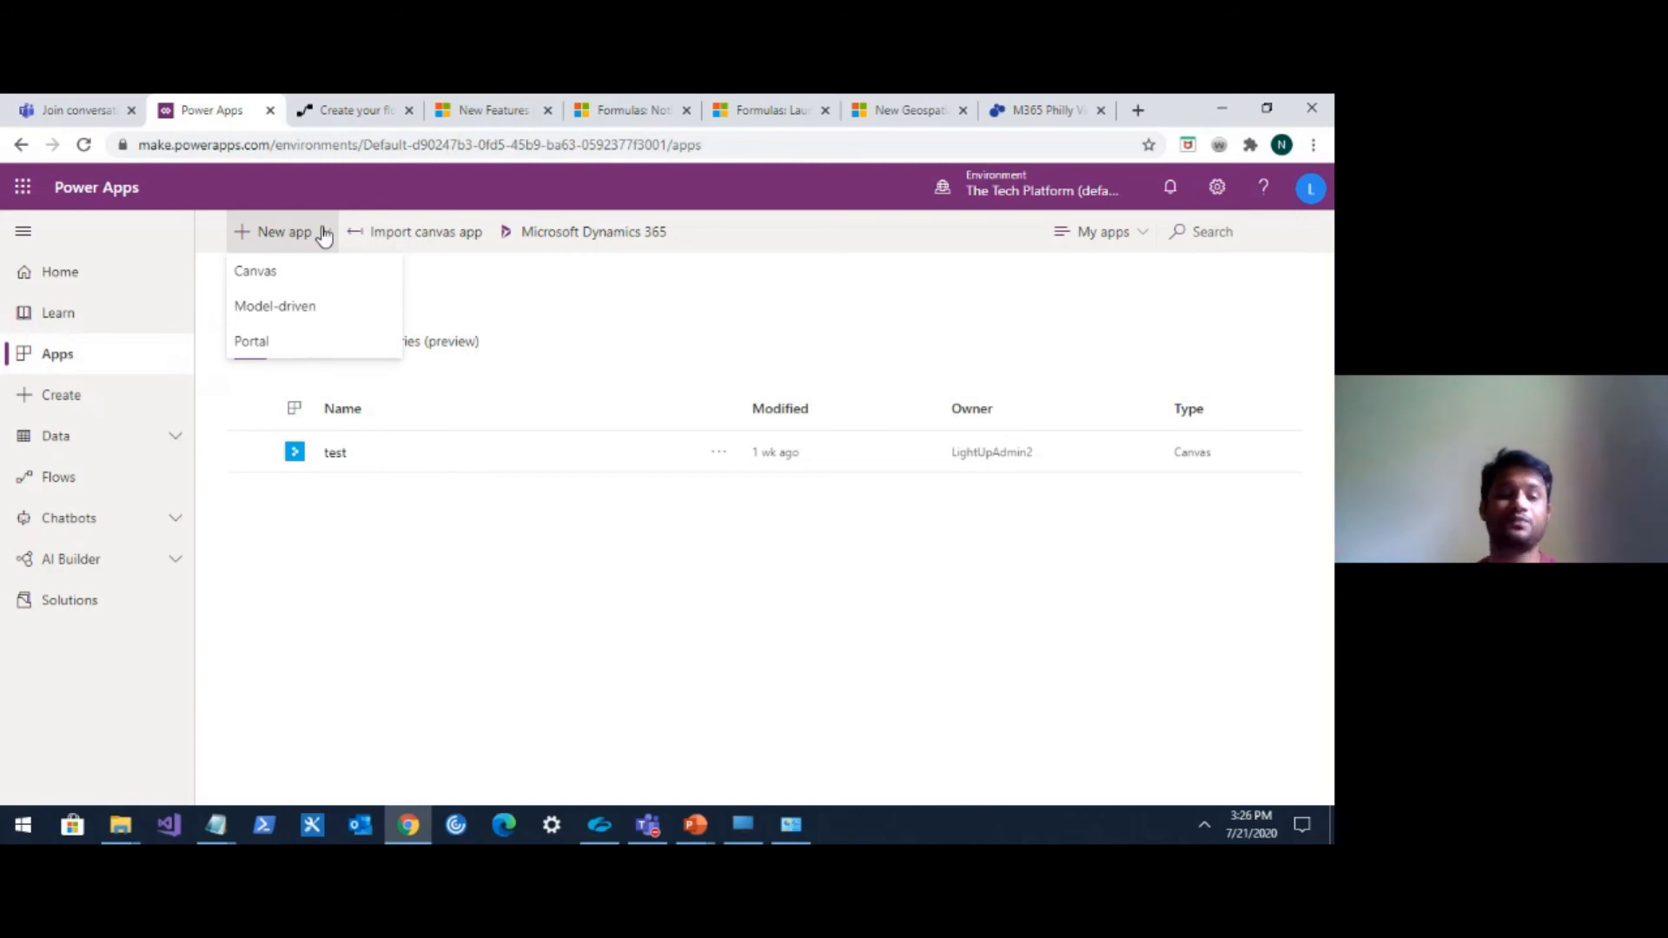
{"action": "left_click", "coordinate": [317, 285]}
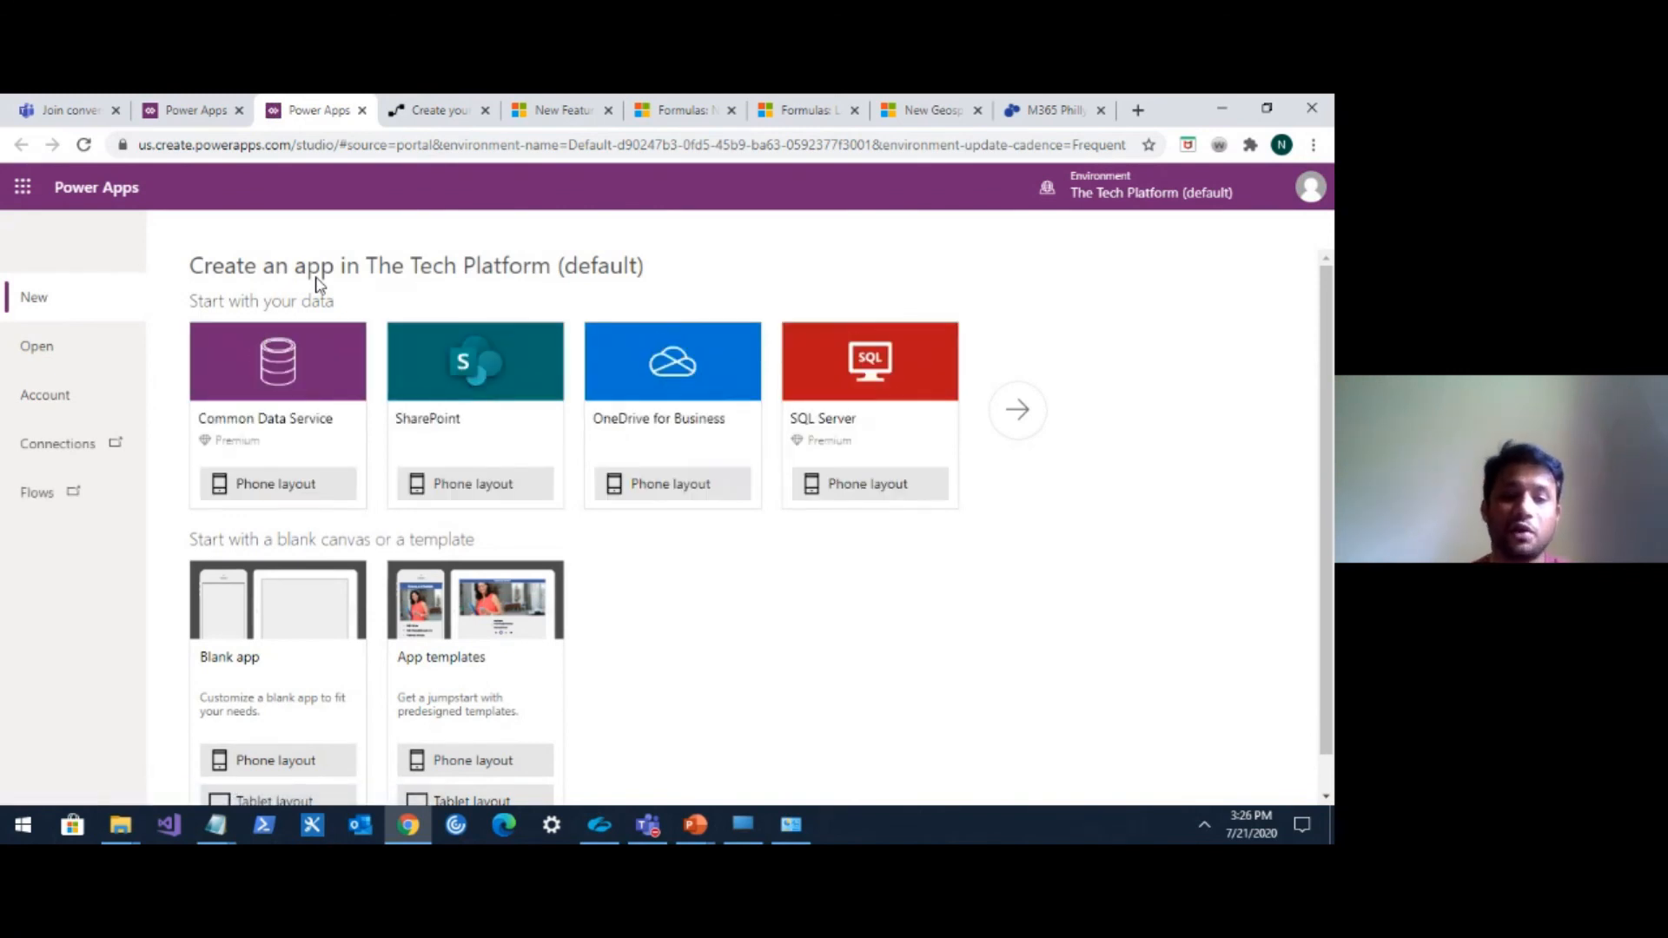
{"action": "scroll", "coordinate": [456, 395], "scroll_direction": "down", "scroll_amount": 1}
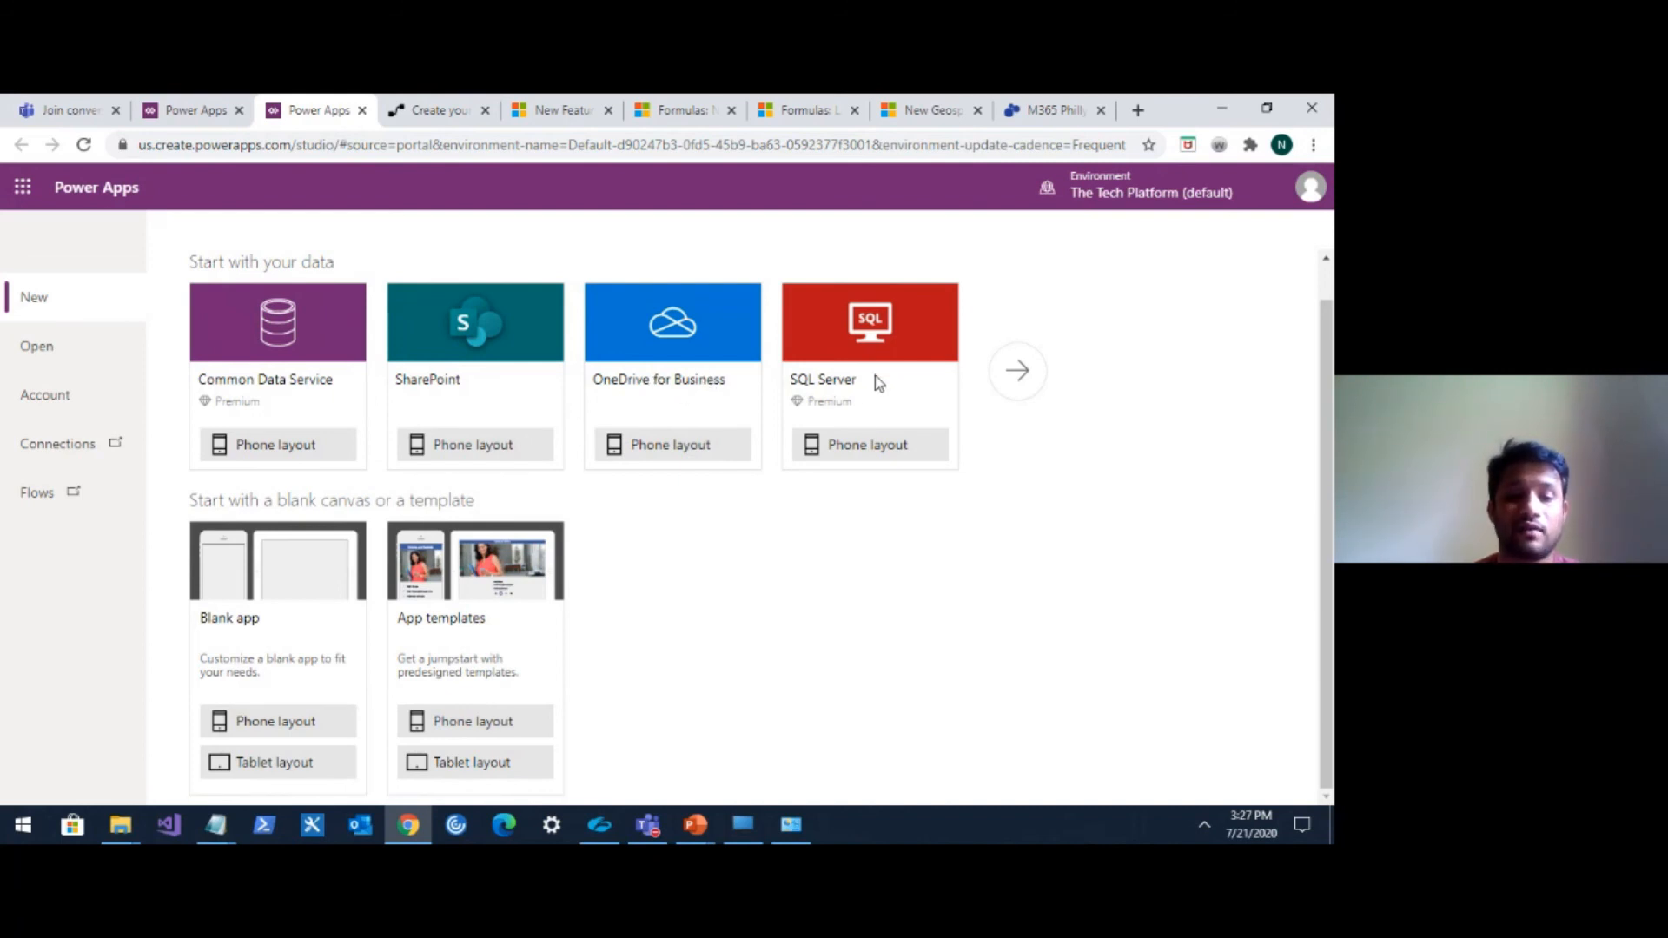
{"action": "left_click", "coordinate": [277, 764]}
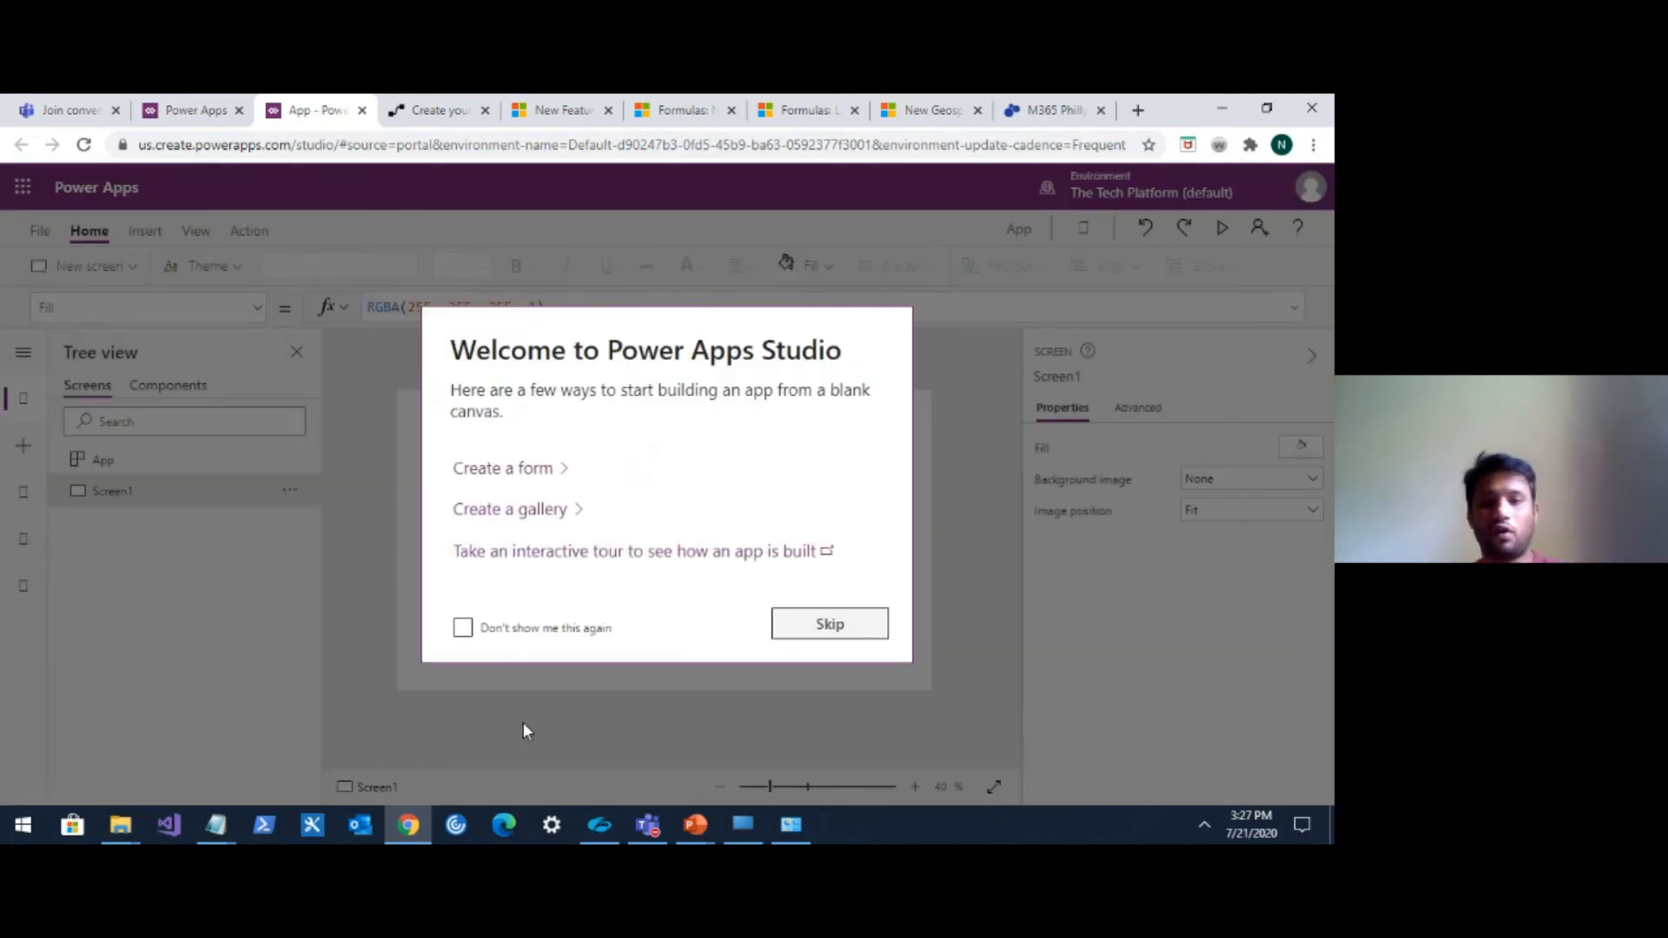
{"action": "left_click", "coordinate": [828, 625]}
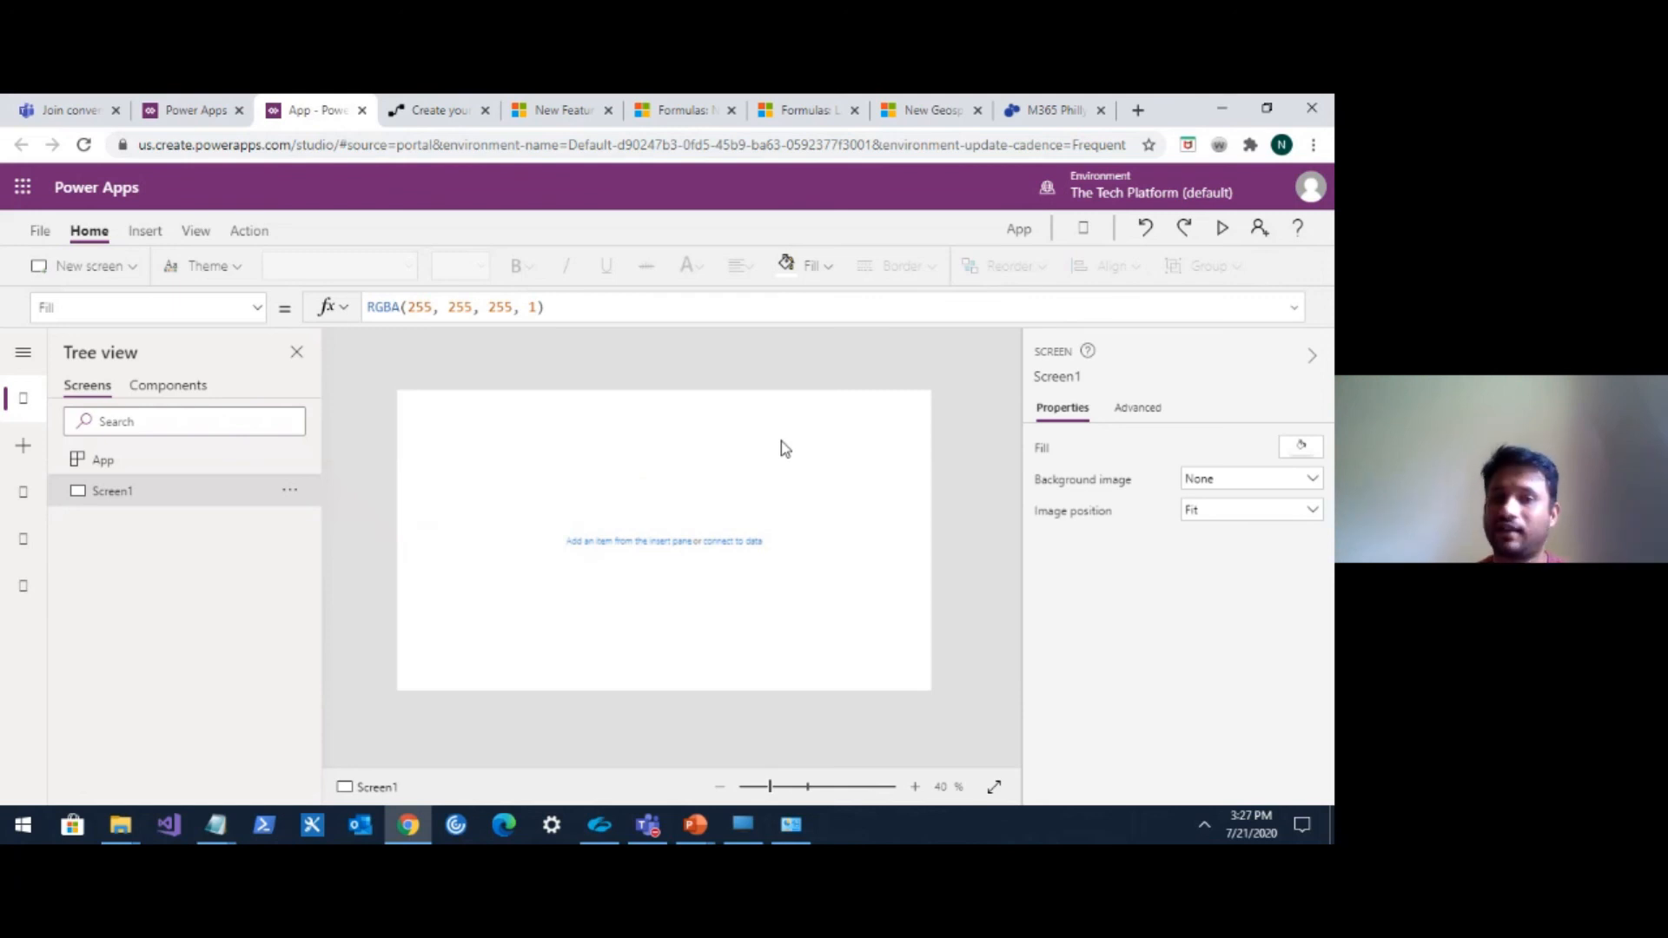
From the portal Home page, create a canvas app from blank named test in Tablet format.
{"action": "left_click", "coordinate": [186, 111]}
{"action": "left_click", "coordinate": [77, 280]}
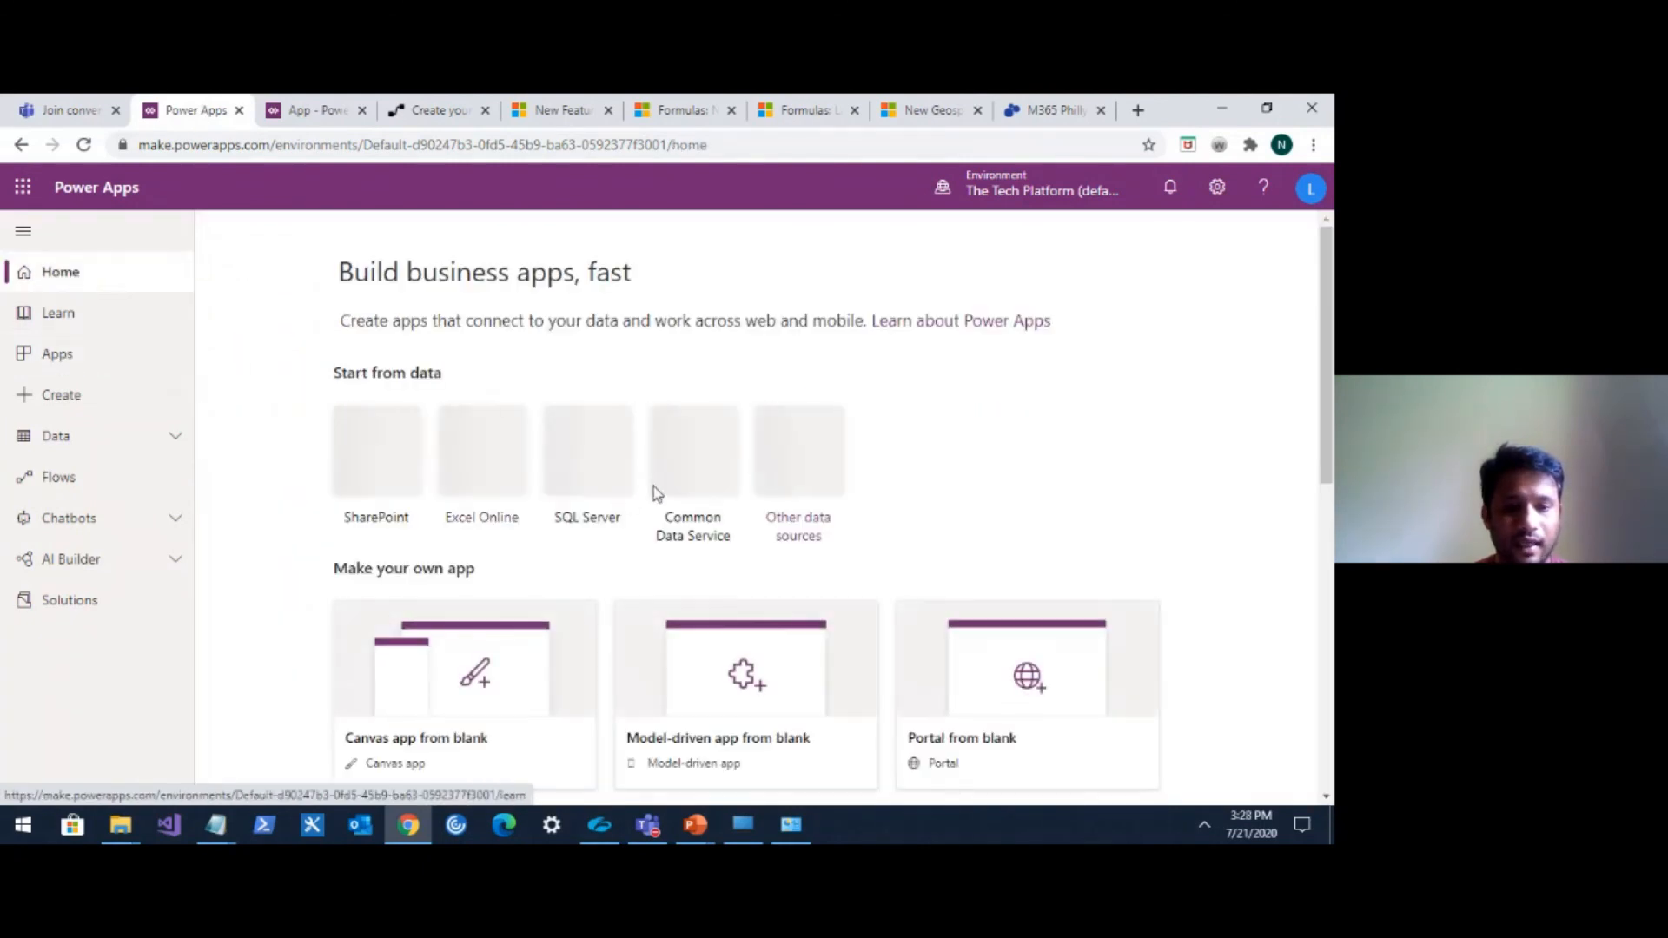
{"action": "scroll", "coordinate": [667, 484], "scroll_direction": "down", "scroll_amount": 3}
{"action": "scroll", "coordinate": [667, 483], "scroll_direction": "down", "scroll_amount": 5}
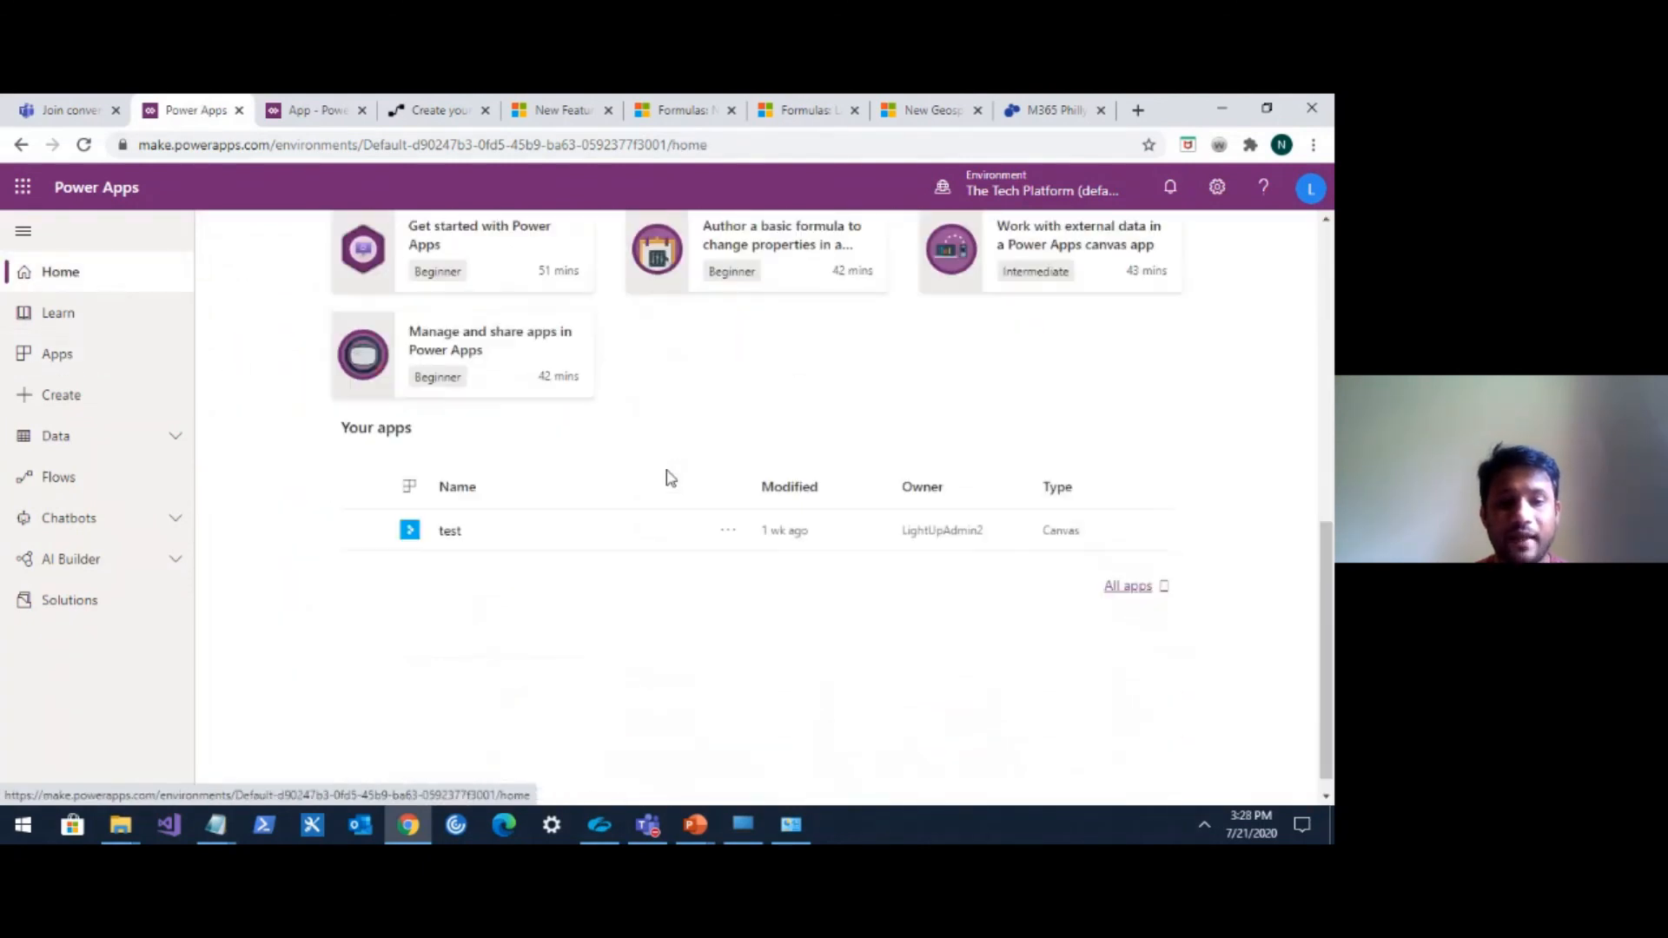
{"action": "scroll", "coordinate": [532, 431], "scroll_direction": "up", "scroll_amount": 4}
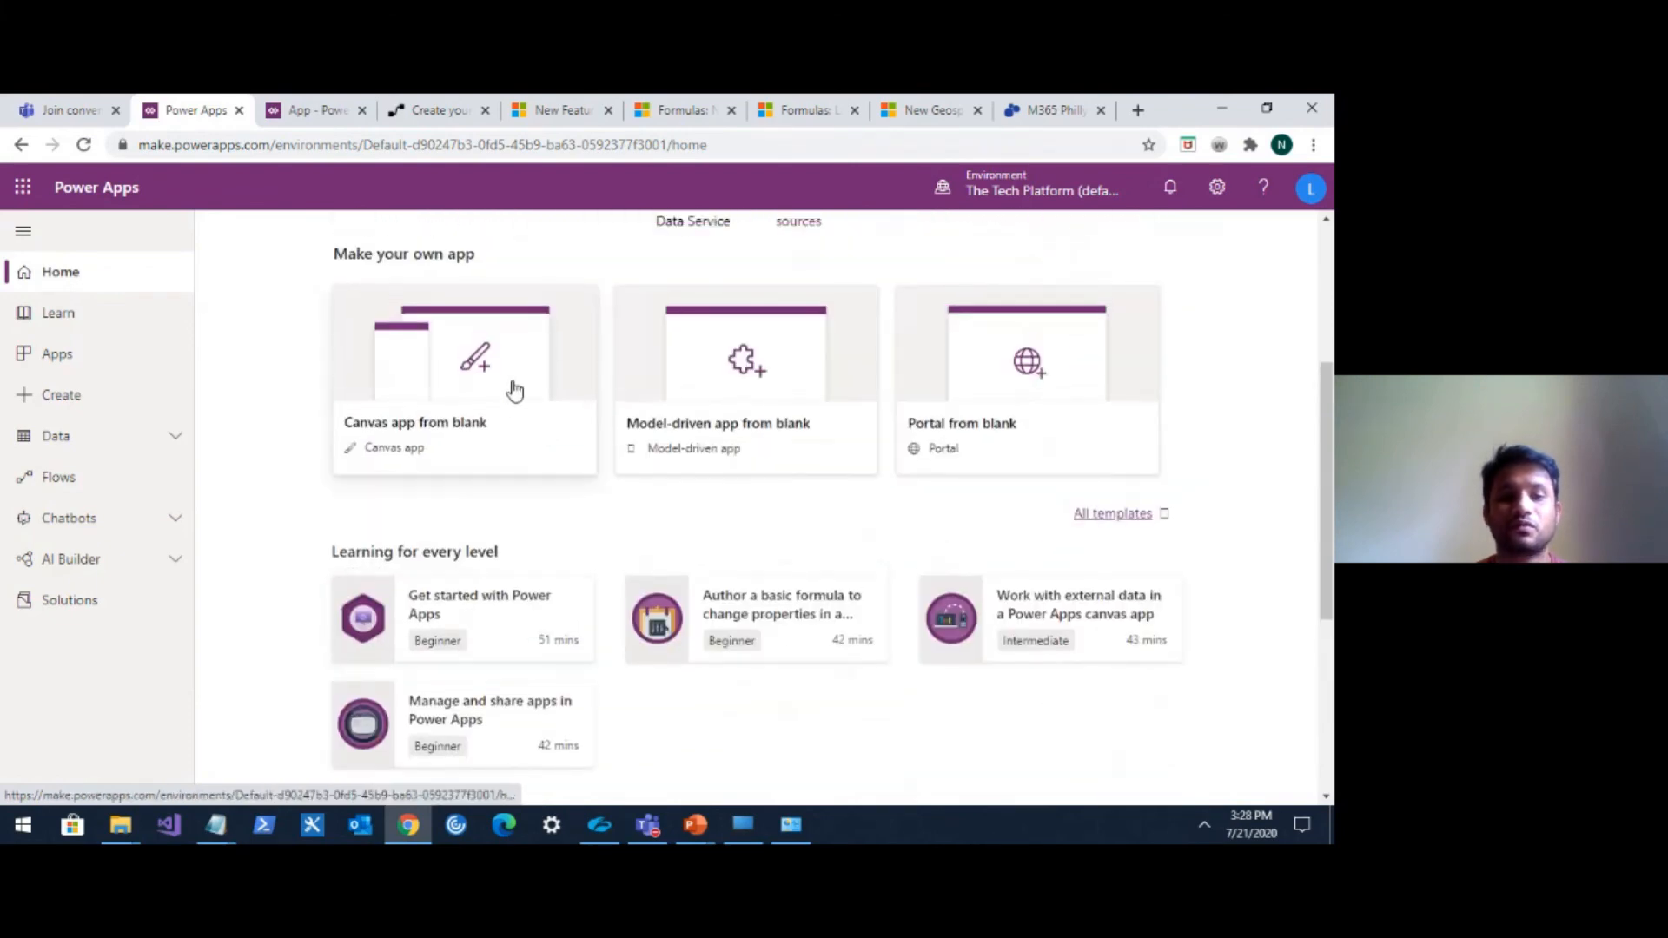
{"action": "left_click", "coordinate": [514, 390]}
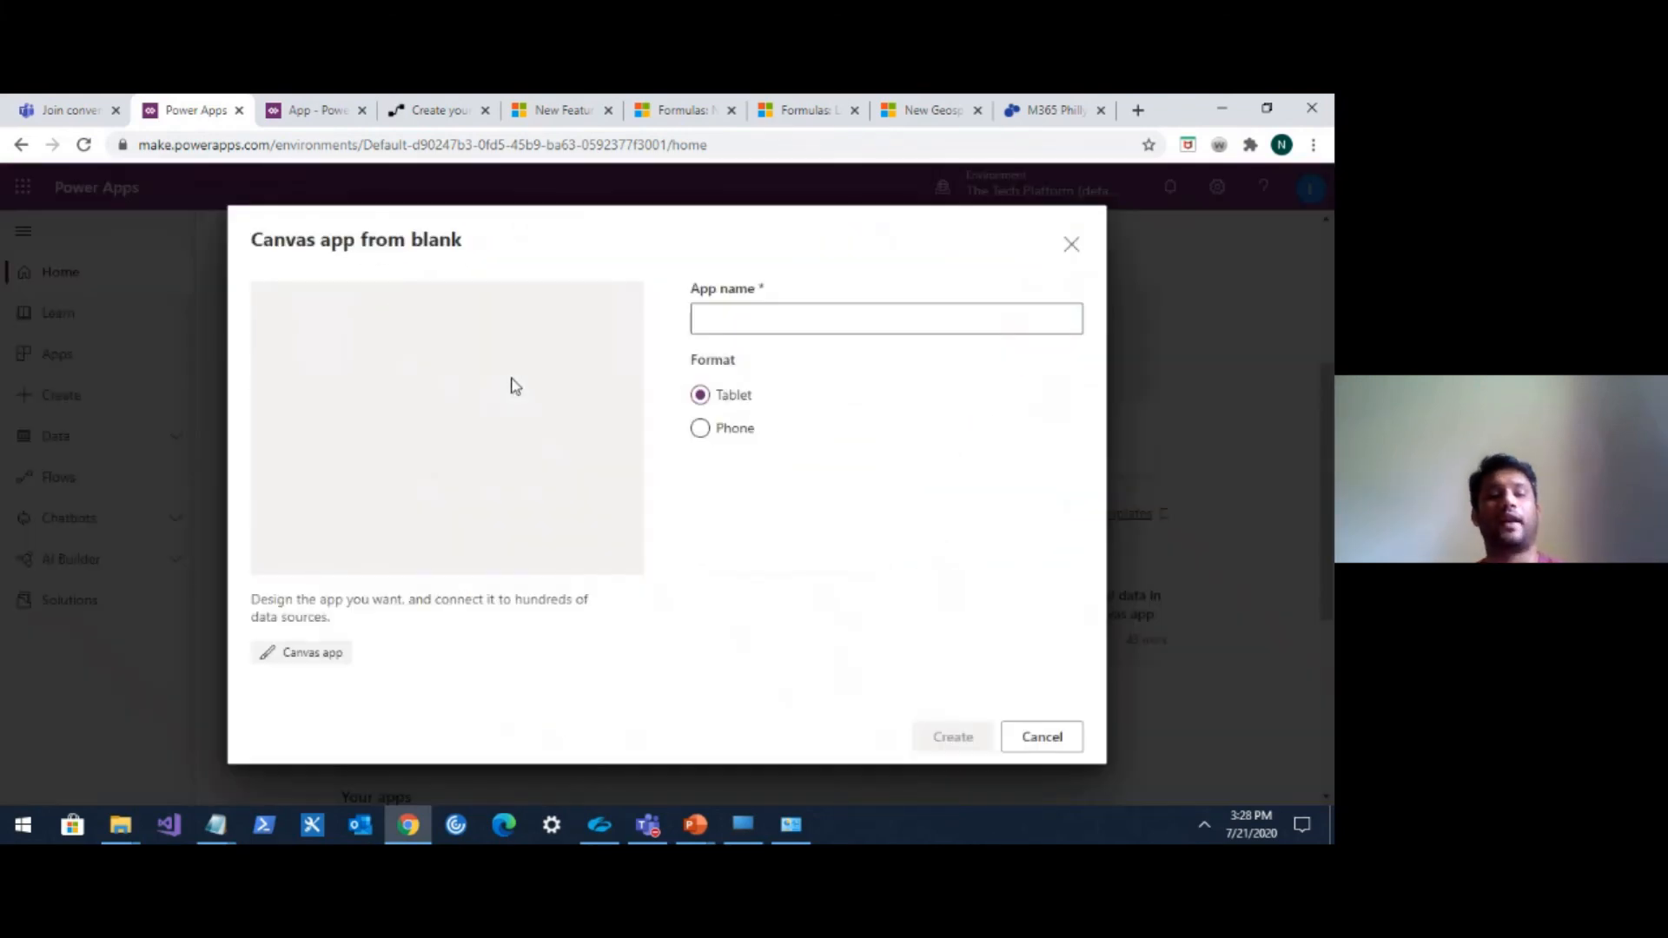
{"action": "left_click", "coordinate": [741, 321]}
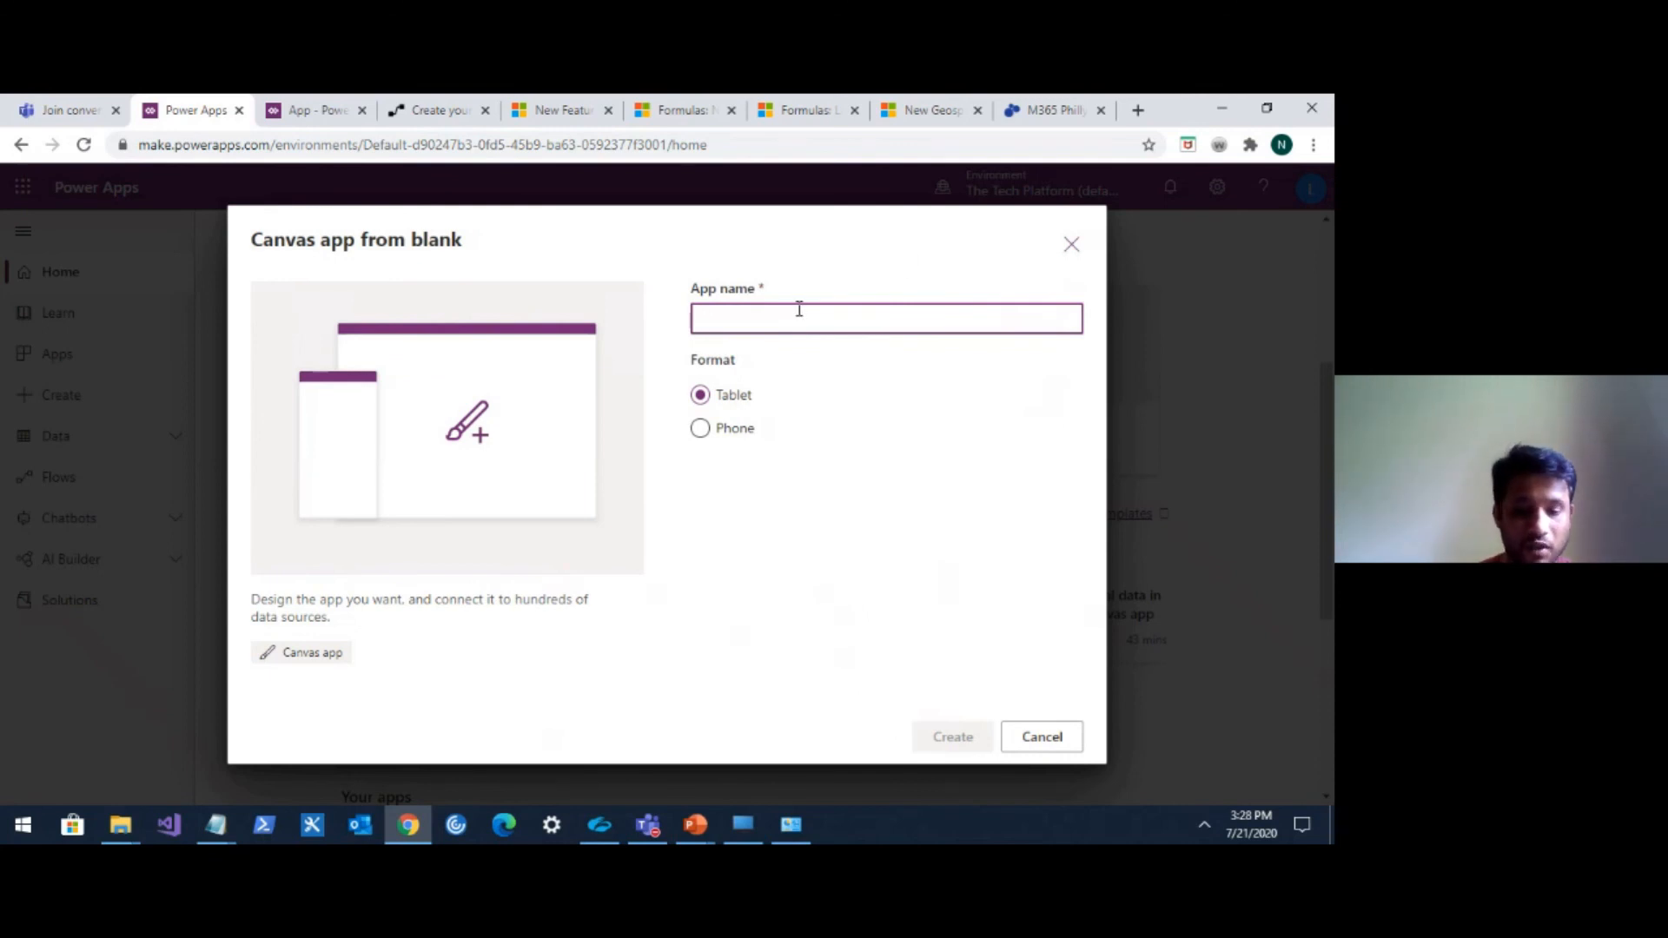
{"action": "type", "text": "test"}
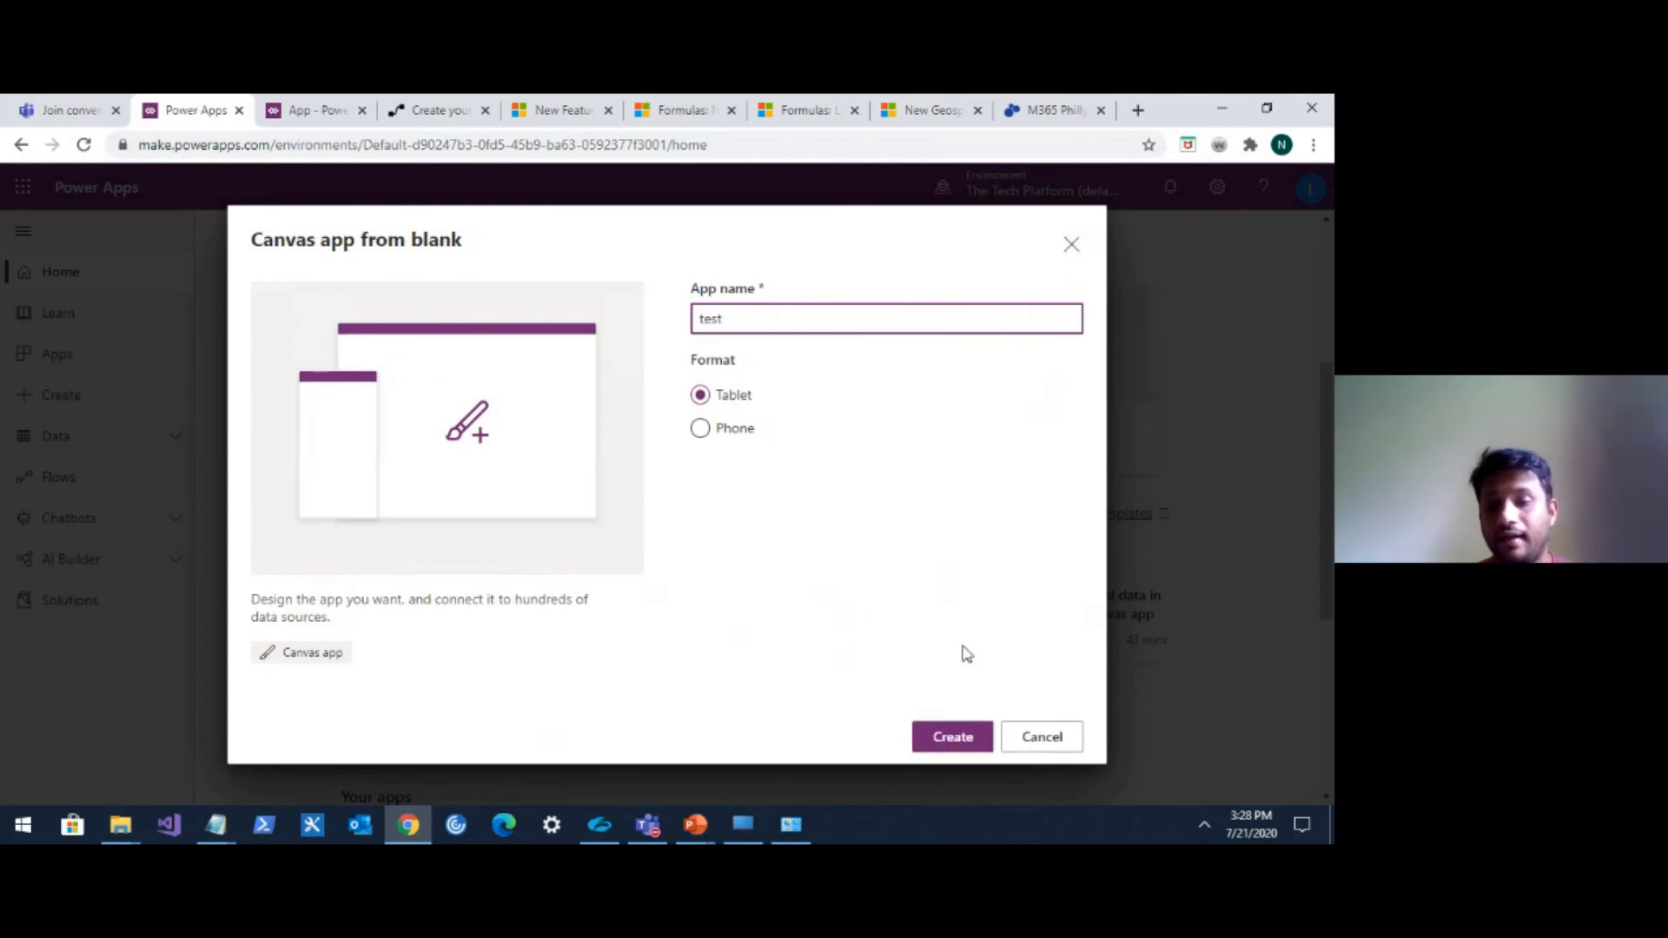
{"action": "left_click", "coordinate": [951, 737]}
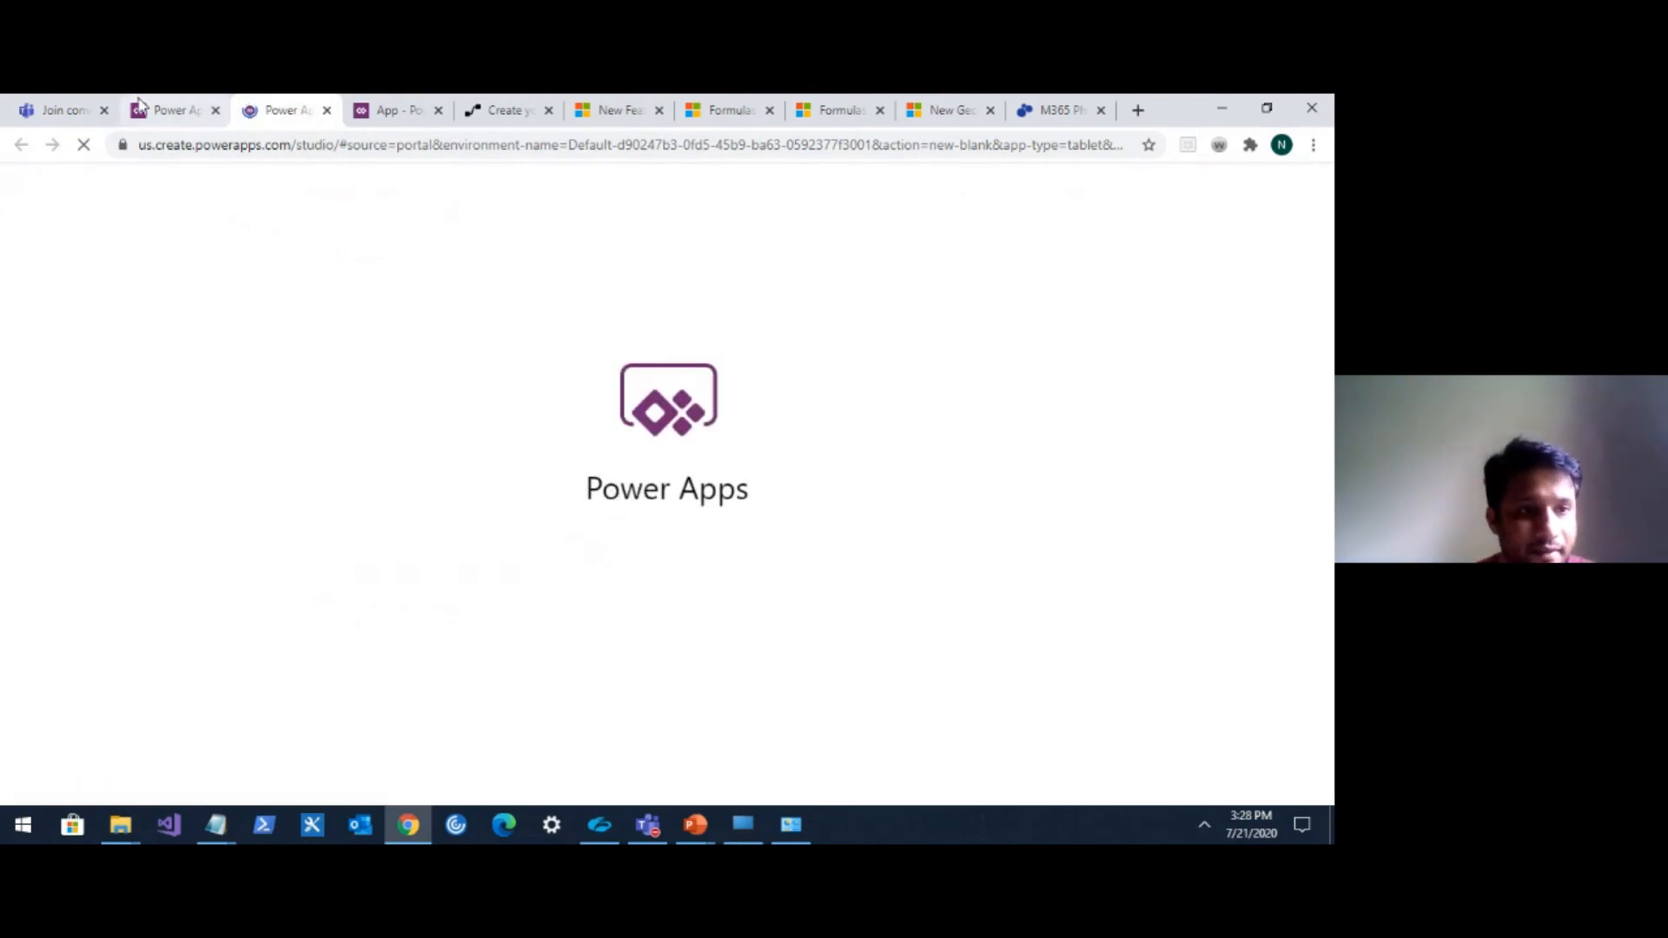
Browse the portal's Home, Apps and Learn pages.
{"action": "left_click", "coordinate": [174, 109]}
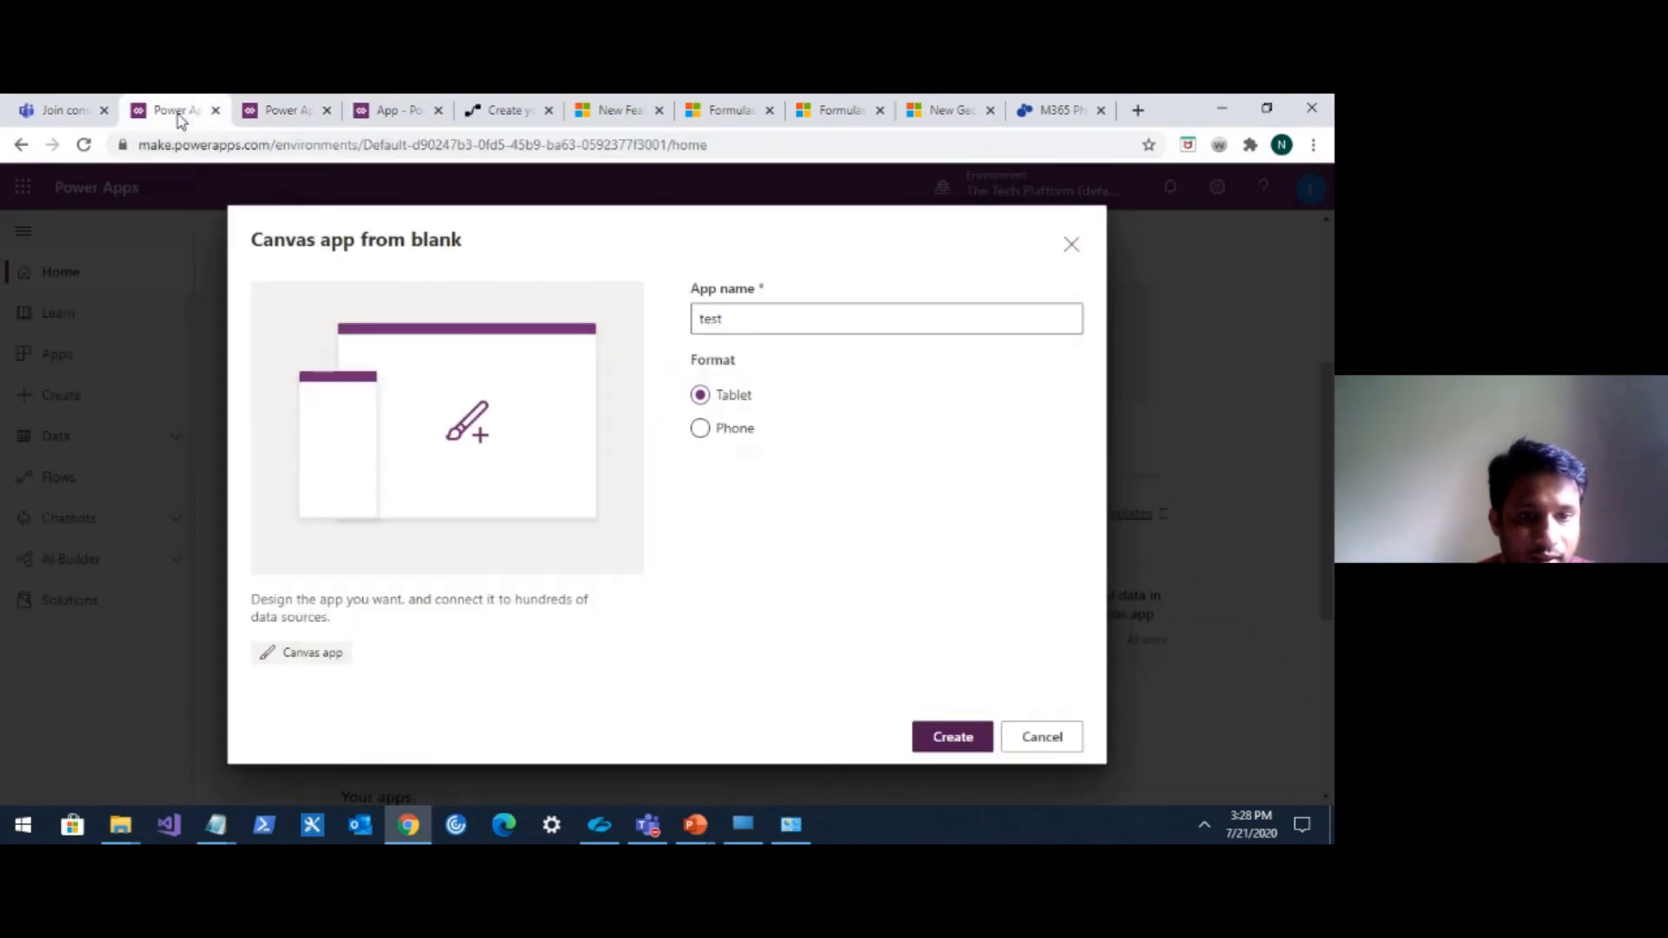
{"action": "scroll", "coordinate": [206, 347], "scroll_direction": "down", "scroll_amount": 5}
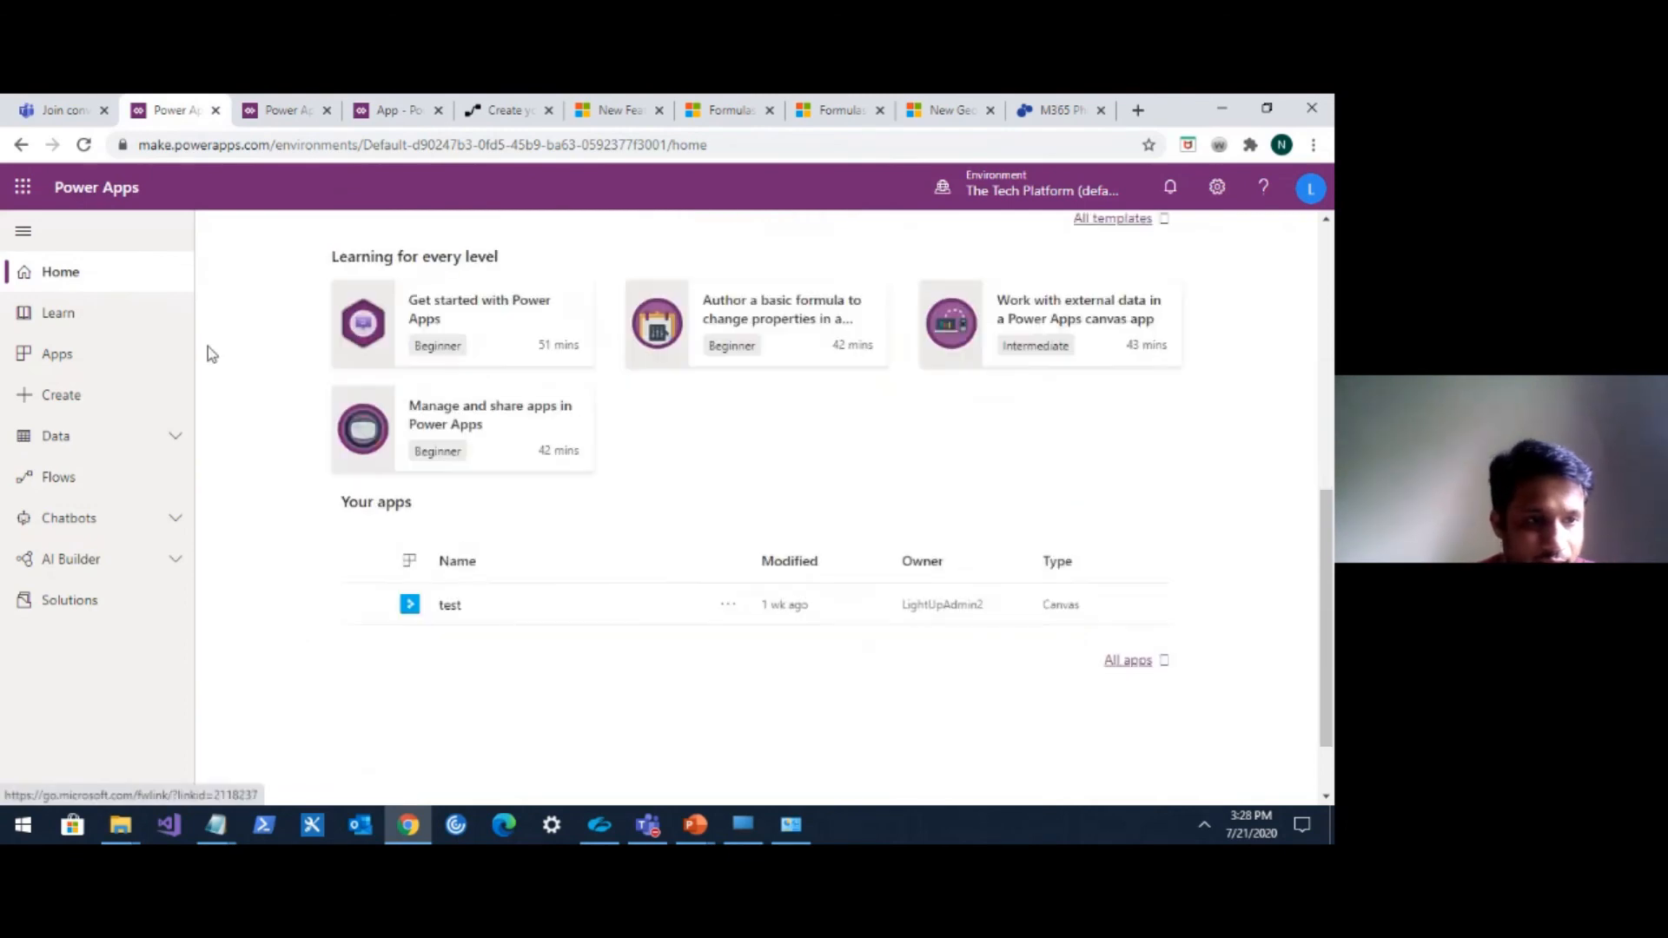
{"action": "left_click", "coordinate": [111, 371]}
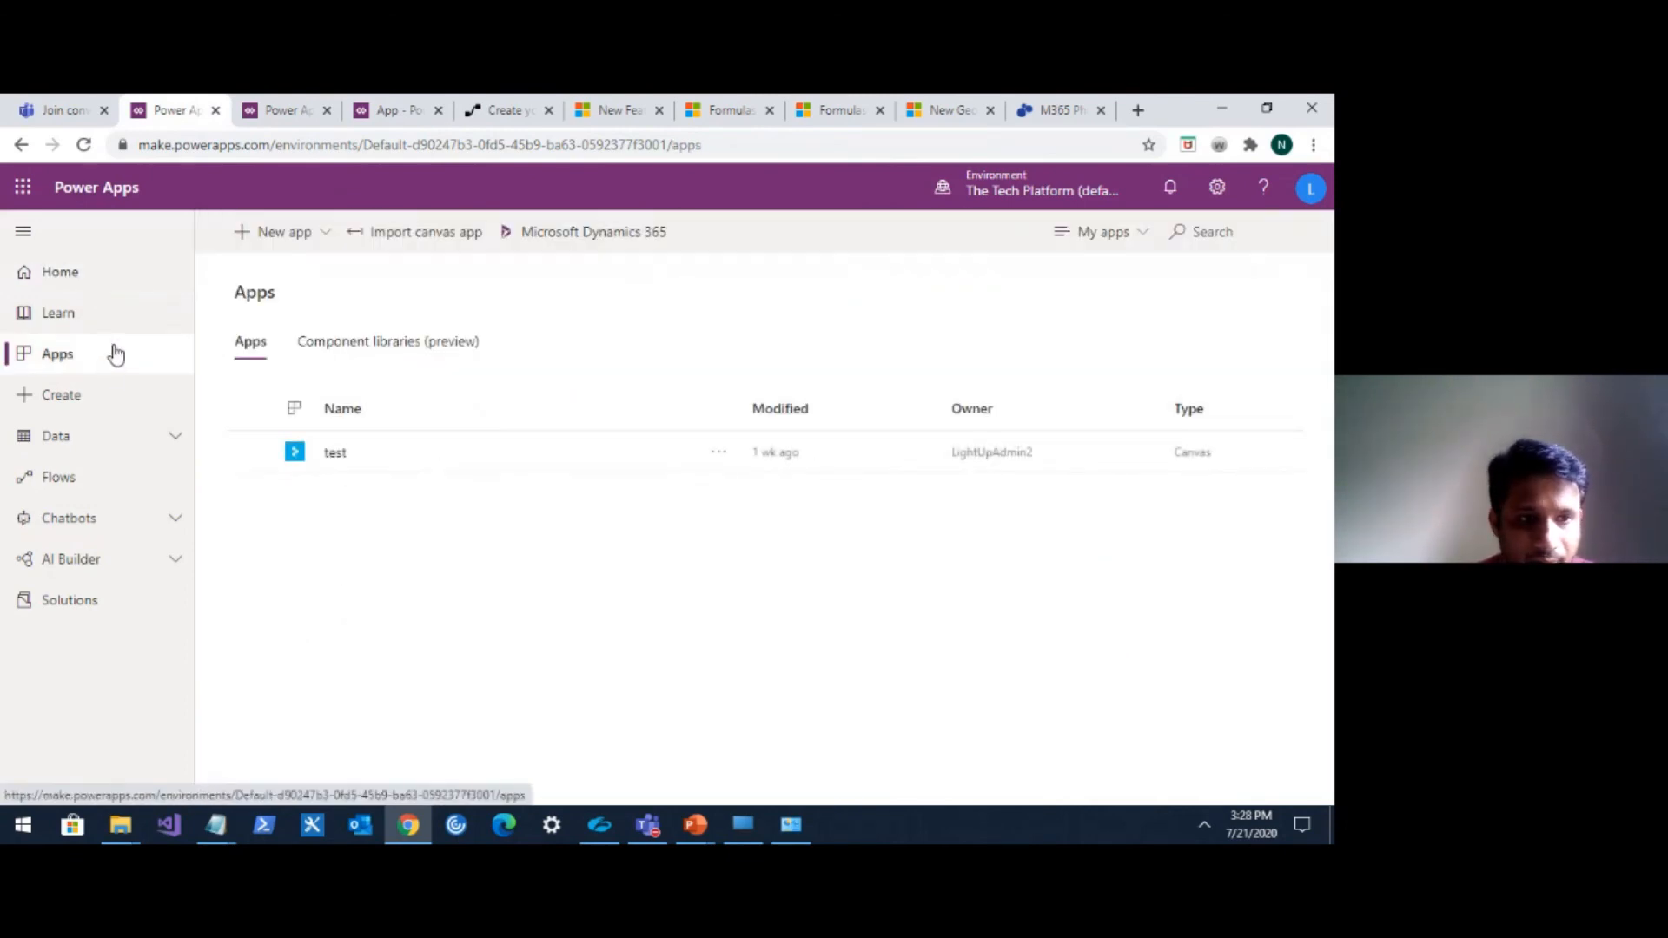
{"action": "left_click", "coordinate": [92, 289]}
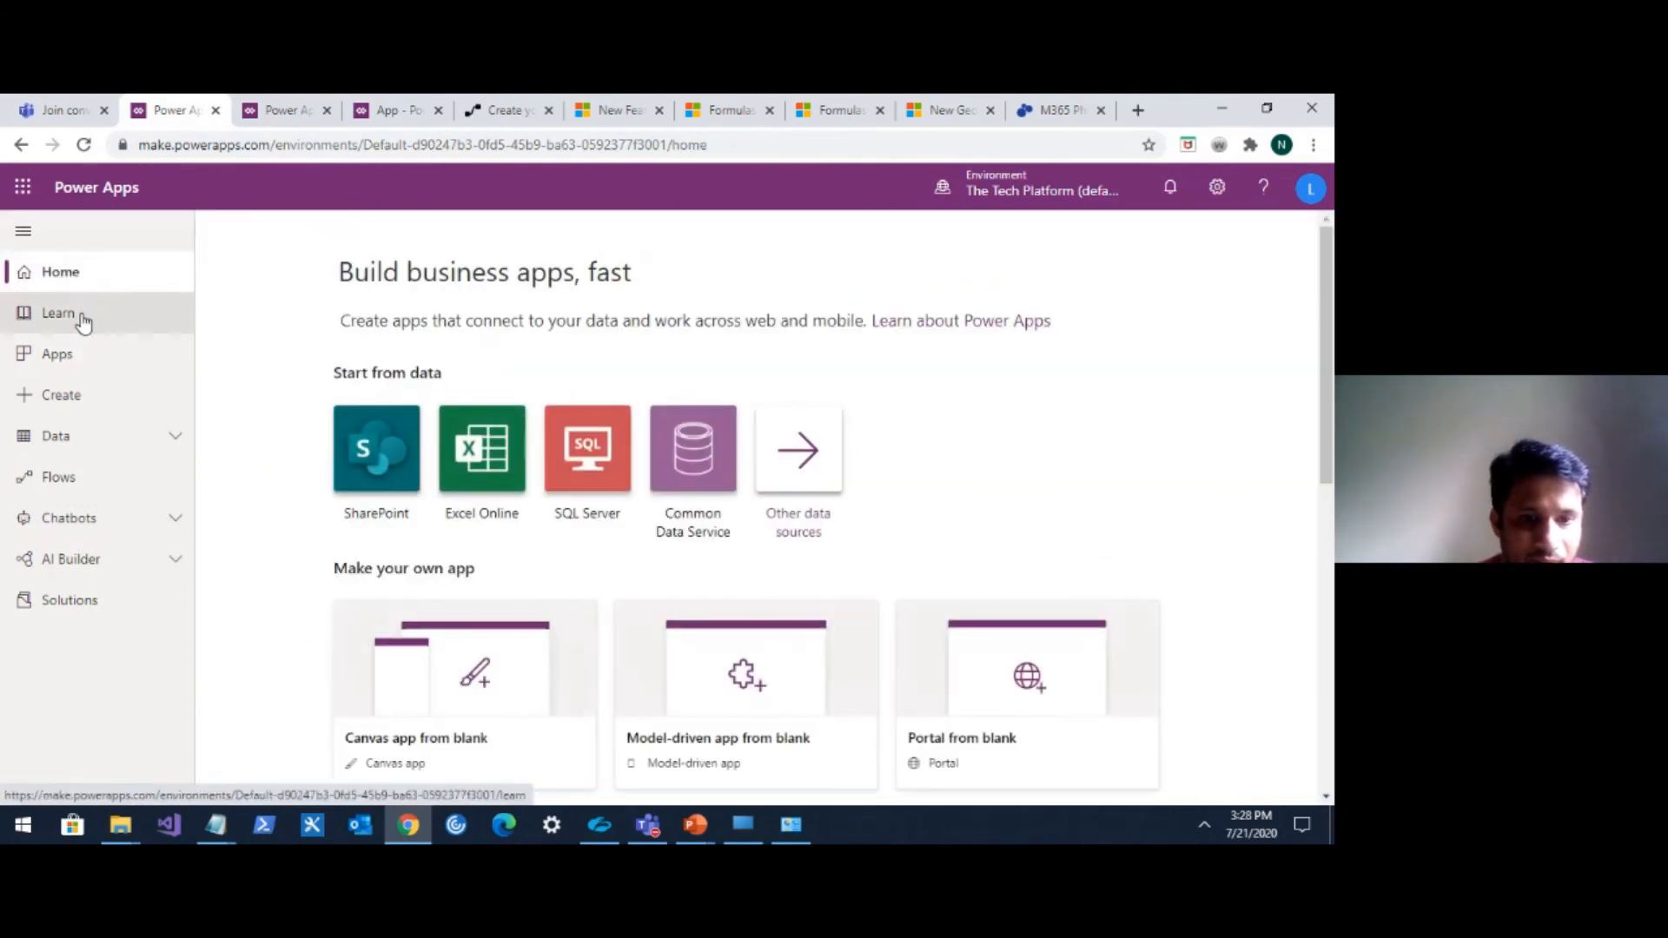
{"action": "scroll", "coordinate": [521, 432], "scroll_direction": "down", "scroll_amount": 1}
{"action": "scroll", "coordinate": [521, 430], "scroll_direction": "down", "scroll_amount": 7}
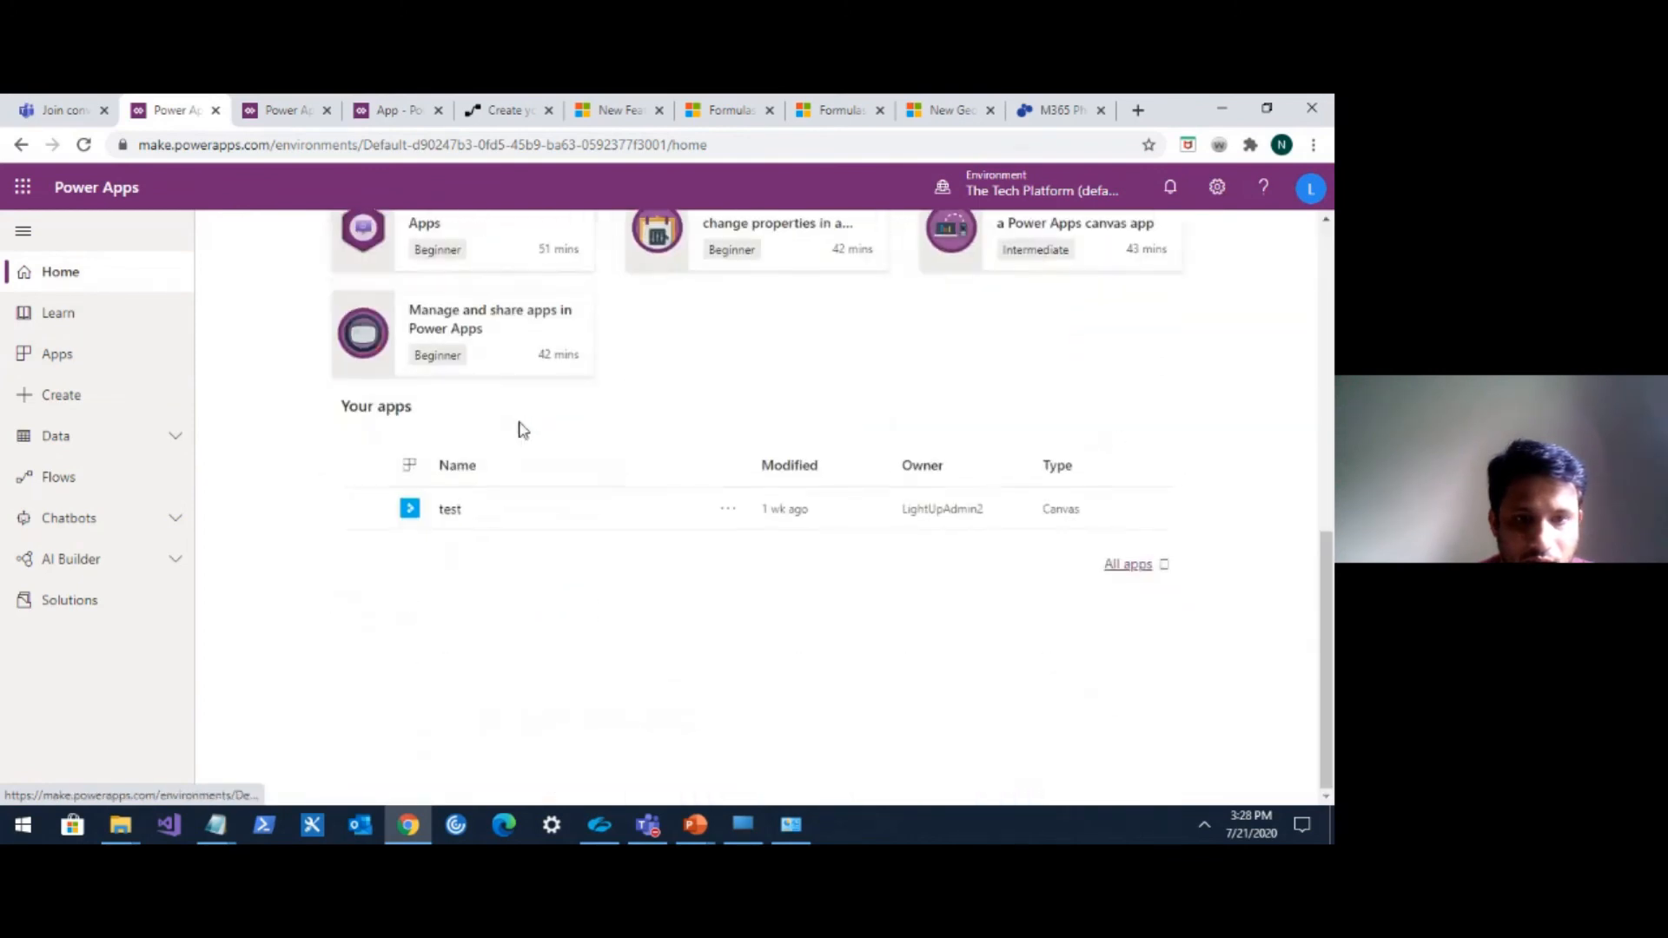
{"action": "scroll", "coordinate": [521, 430], "scroll_direction": "up", "scroll_amount": 2}
{"action": "scroll", "coordinate": [521, 429], "scroll_direction": "up", "scroll_amount": 2}
{"action": "left_click", "coordinate": [97, 322]}
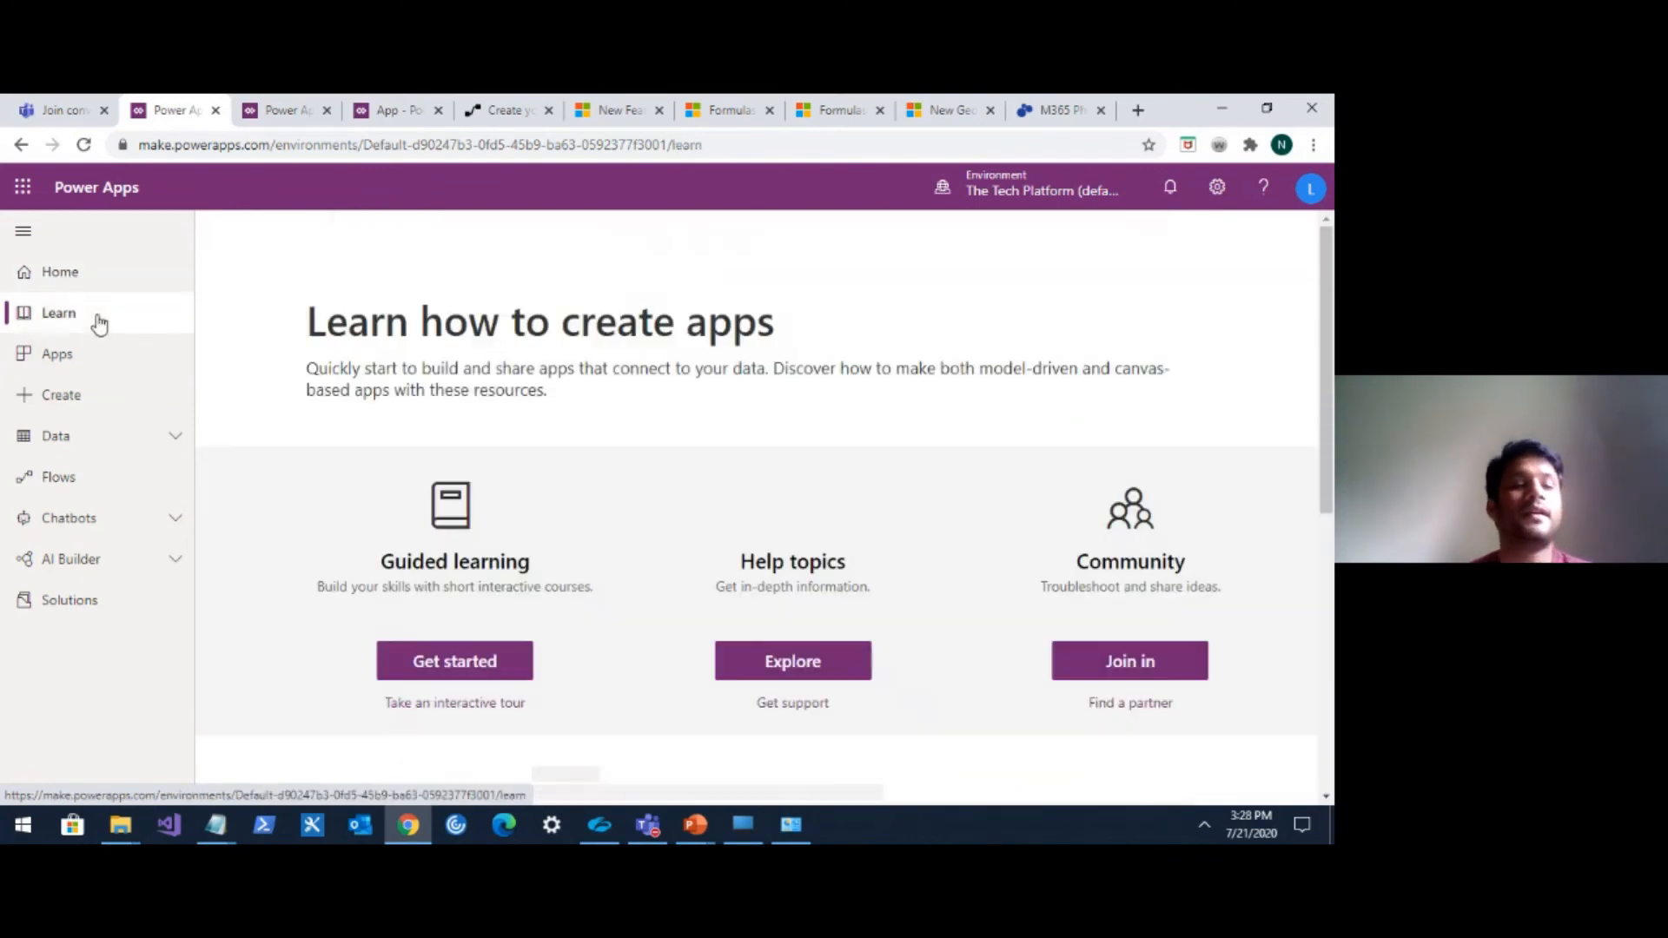
{"action": "scroll", "coordinate": [640, 420], "scroll_direction": "down", "scroll_amount": 4}
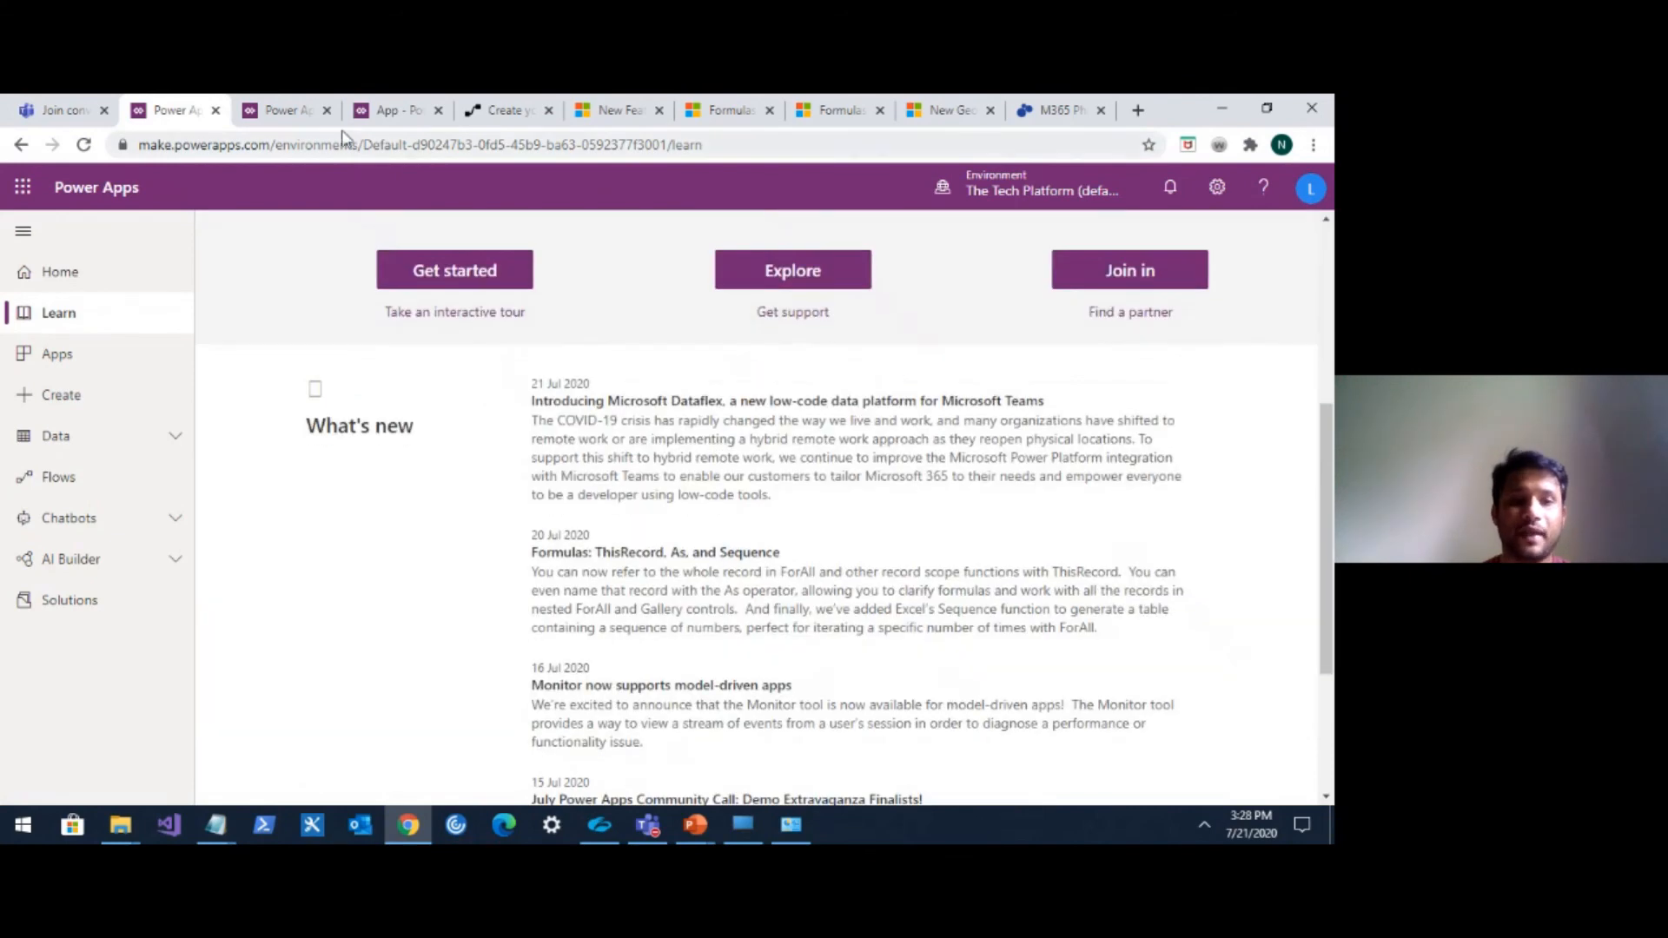
Return to the open studio and add a new blank screen to the app.
{"action": "left_click", "coordinate": [382, 111]}
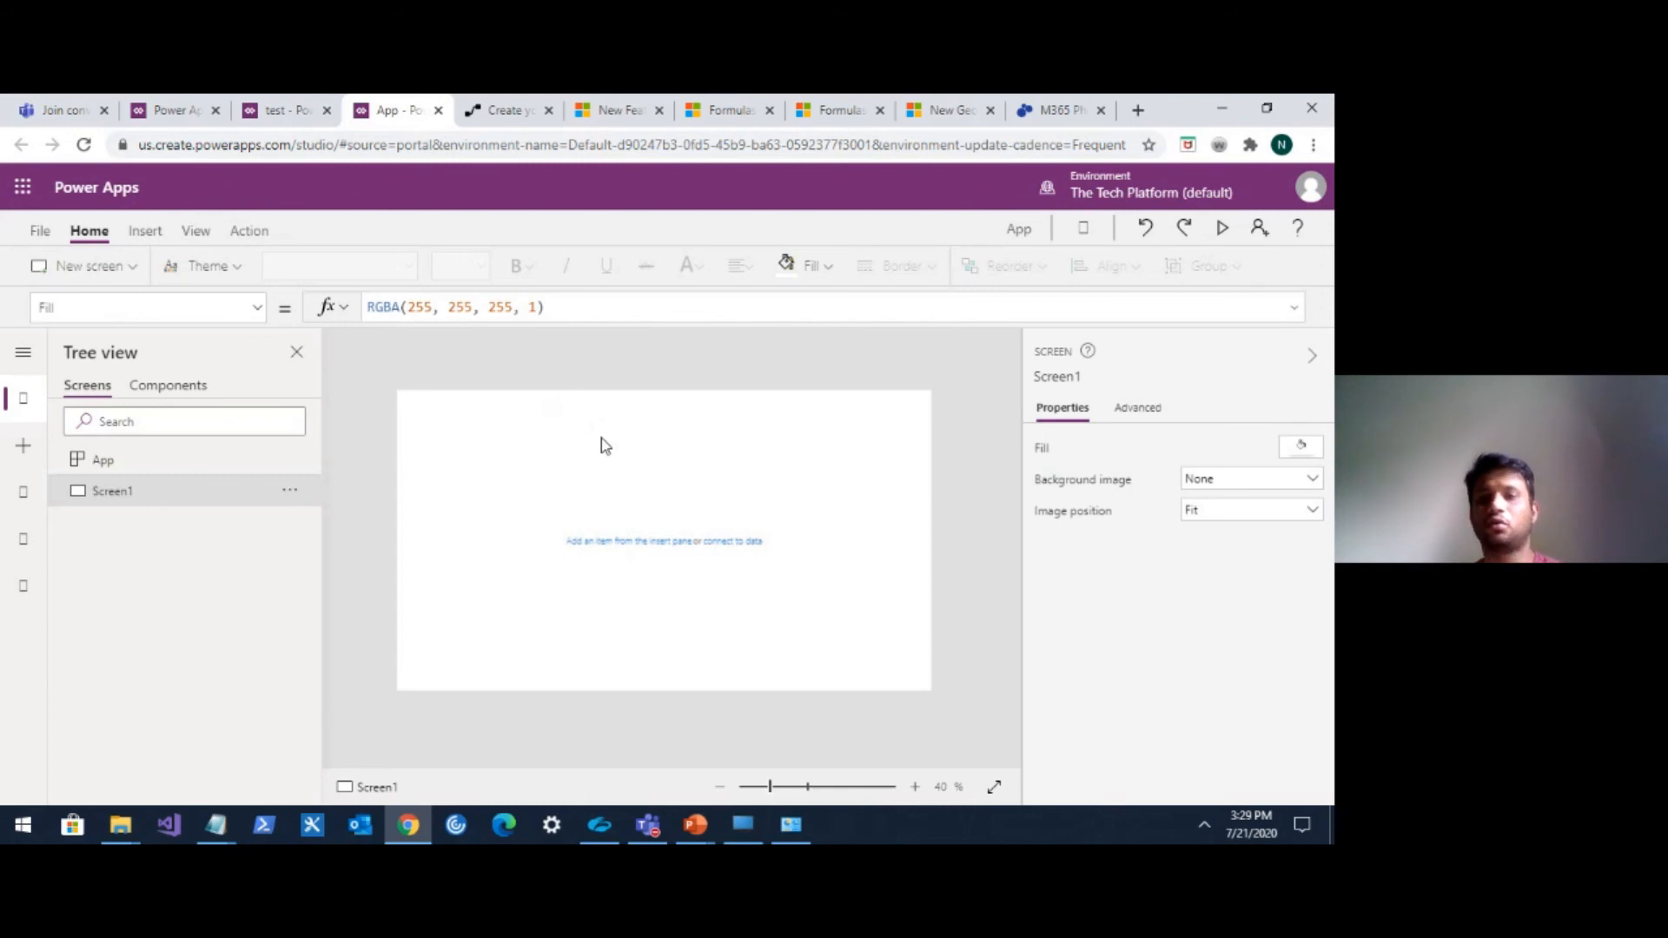
{"action": "left_click", "coordinate": [102, 271]}
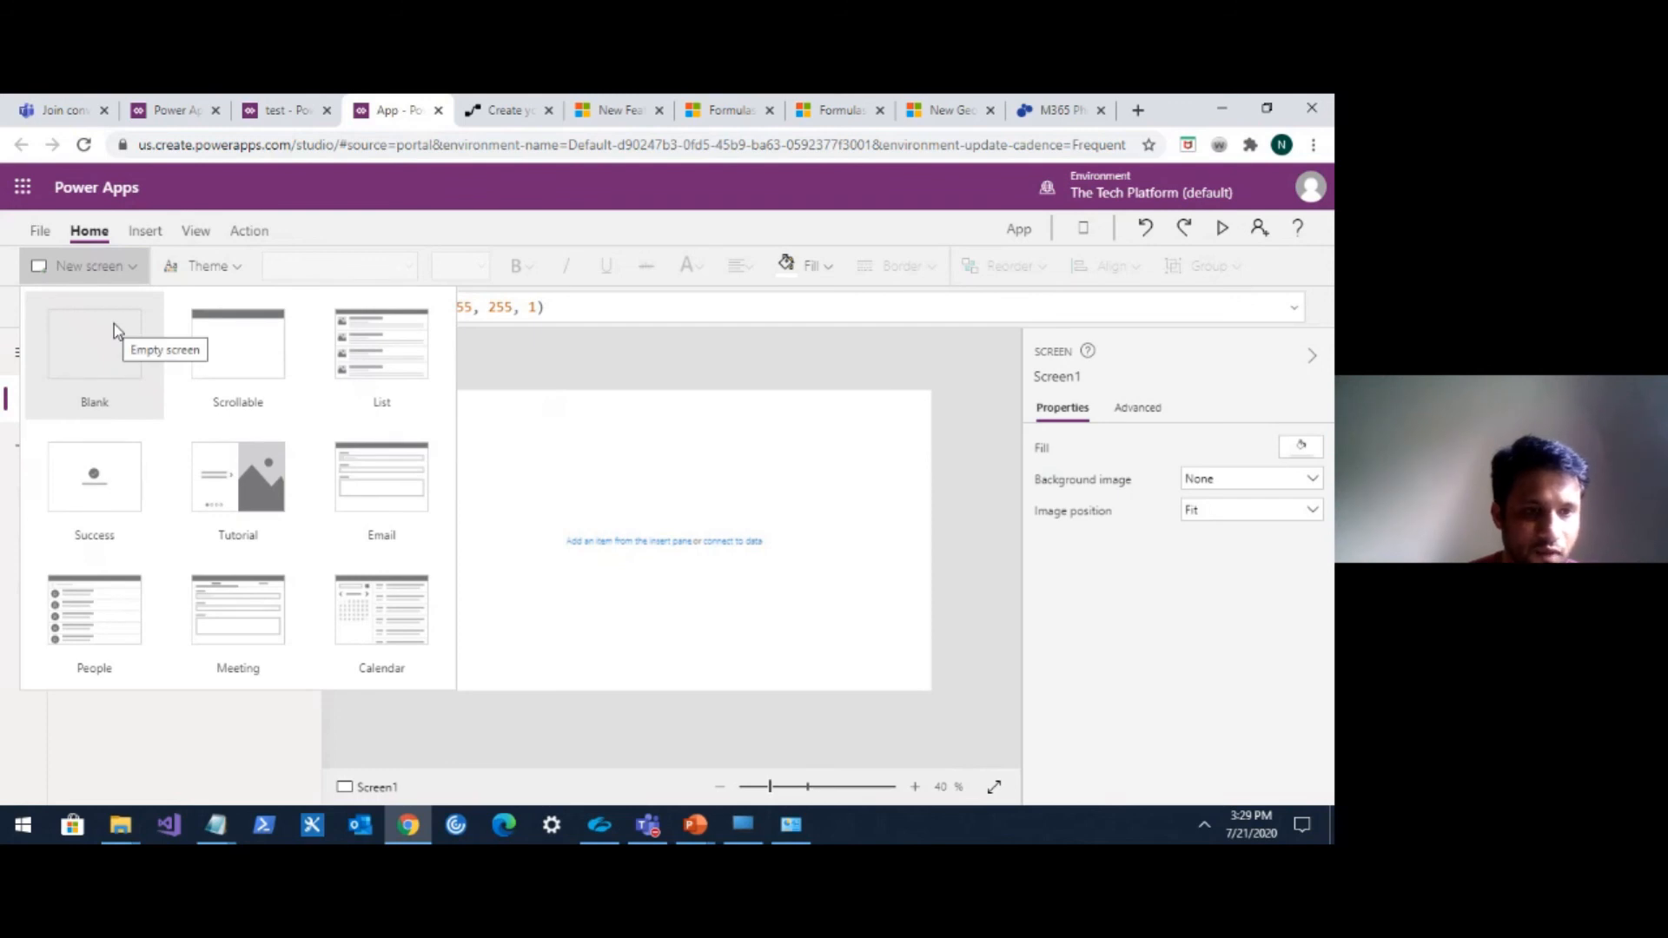
{"action": "left_click", "coordinate": [112, 325]}
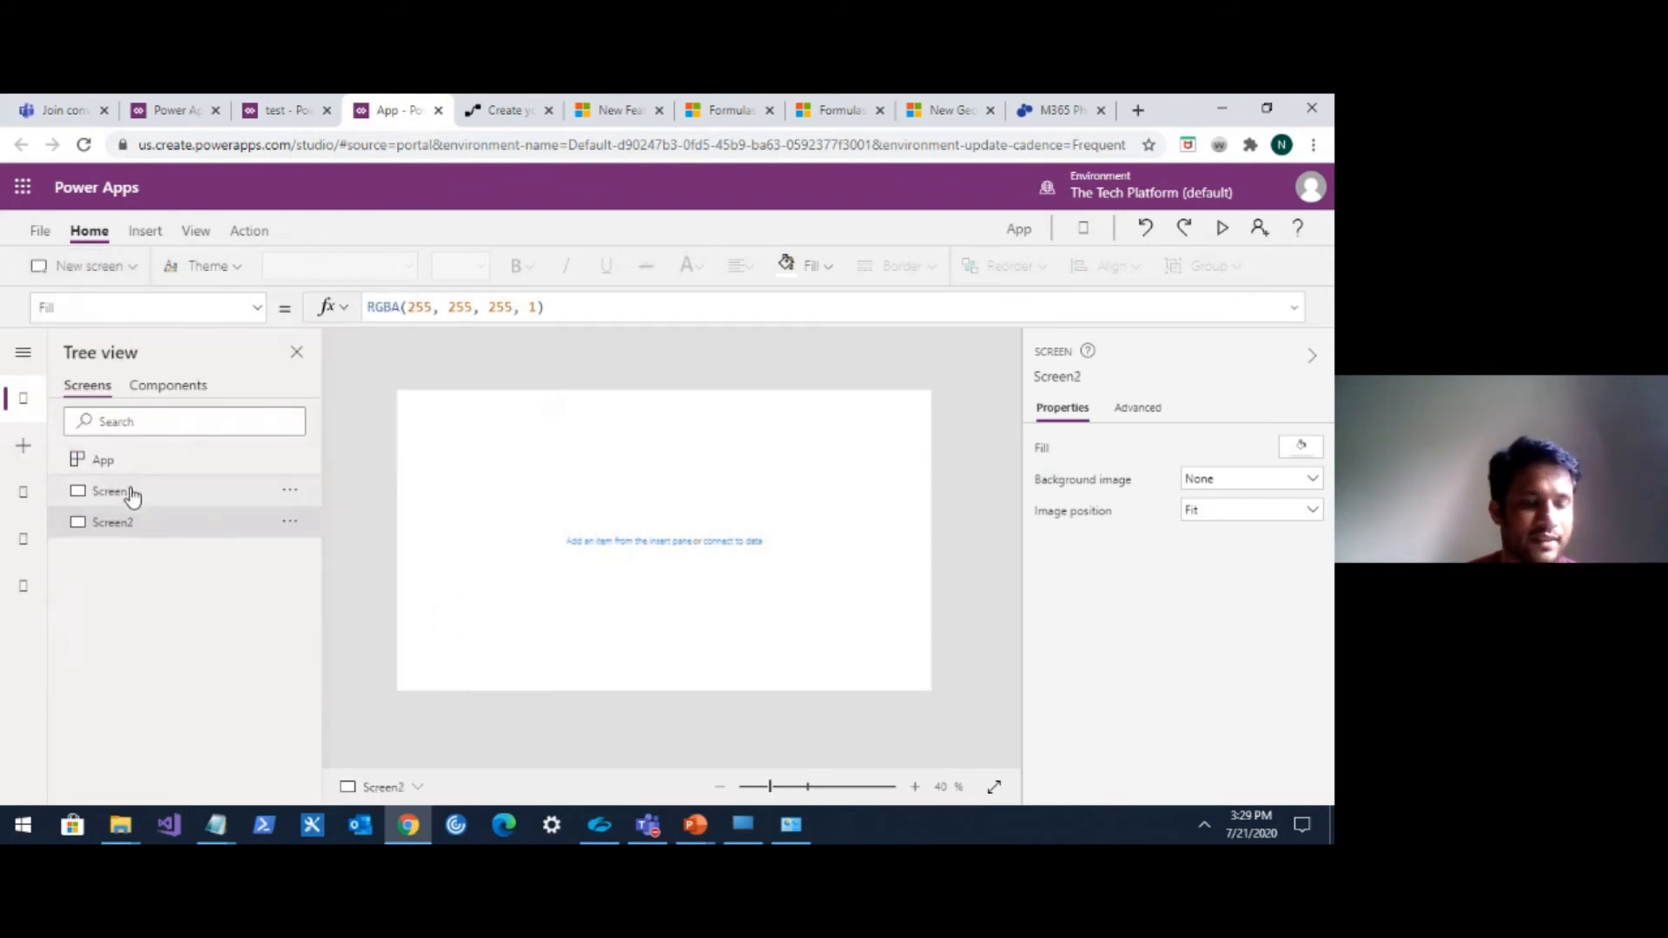
Insert a button on Screen1 and move it to about position 536, 556.
{"action": "left_click", "coordinate": [146, 233]}
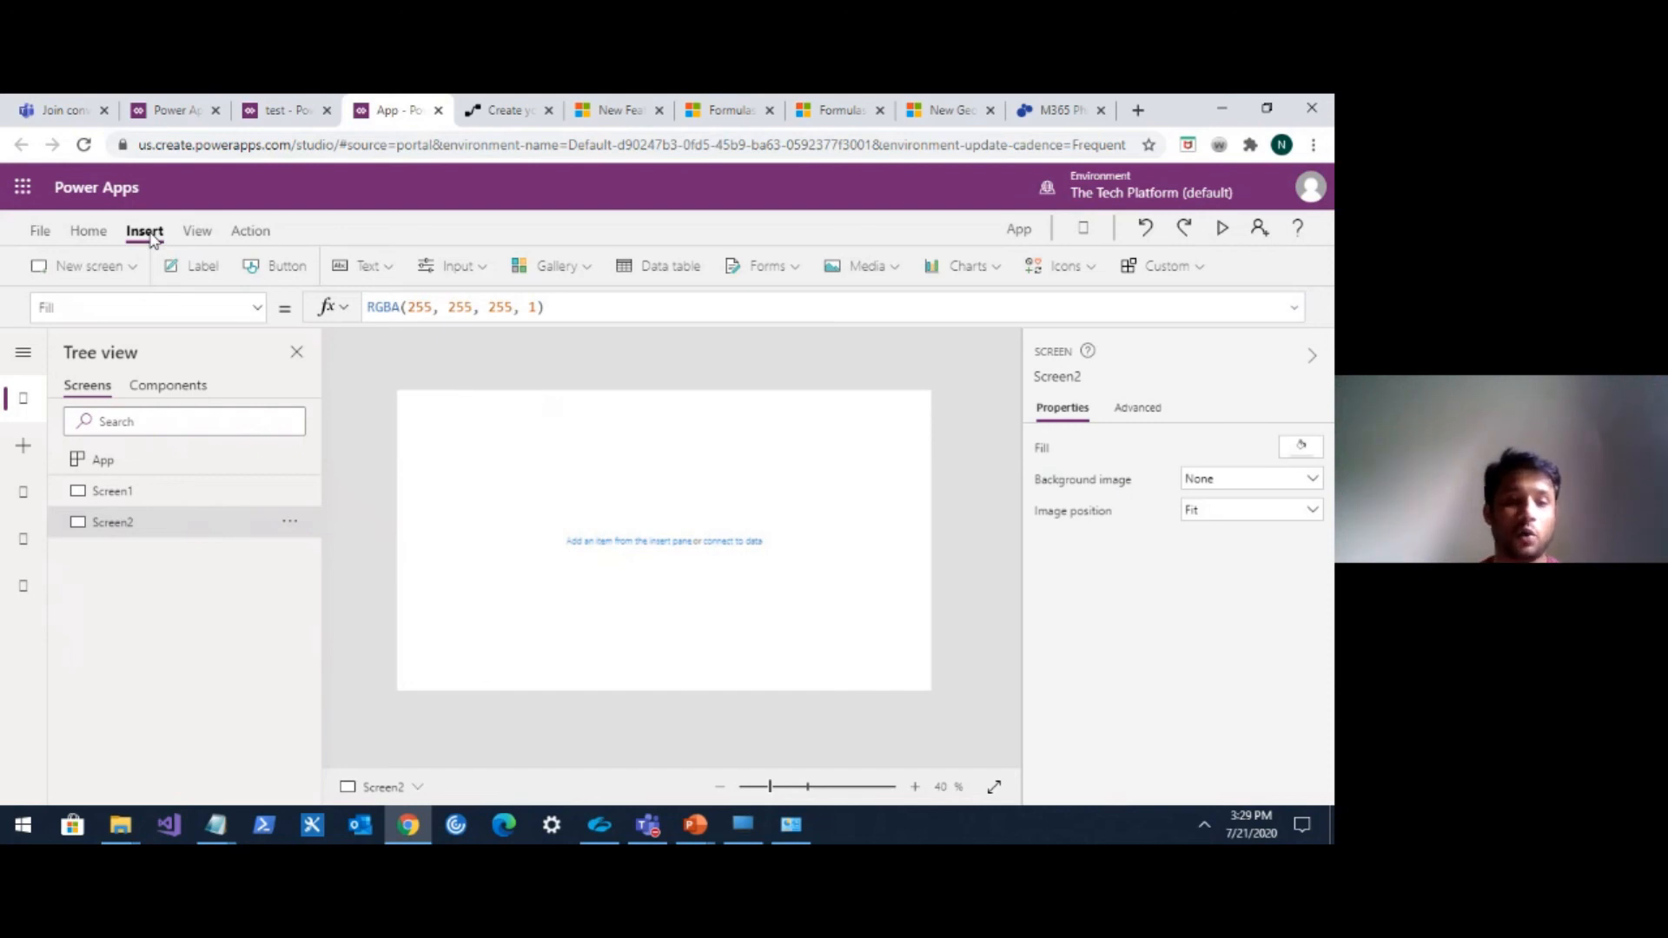
{"action": "left_click", "coordinate": [143, 497]}
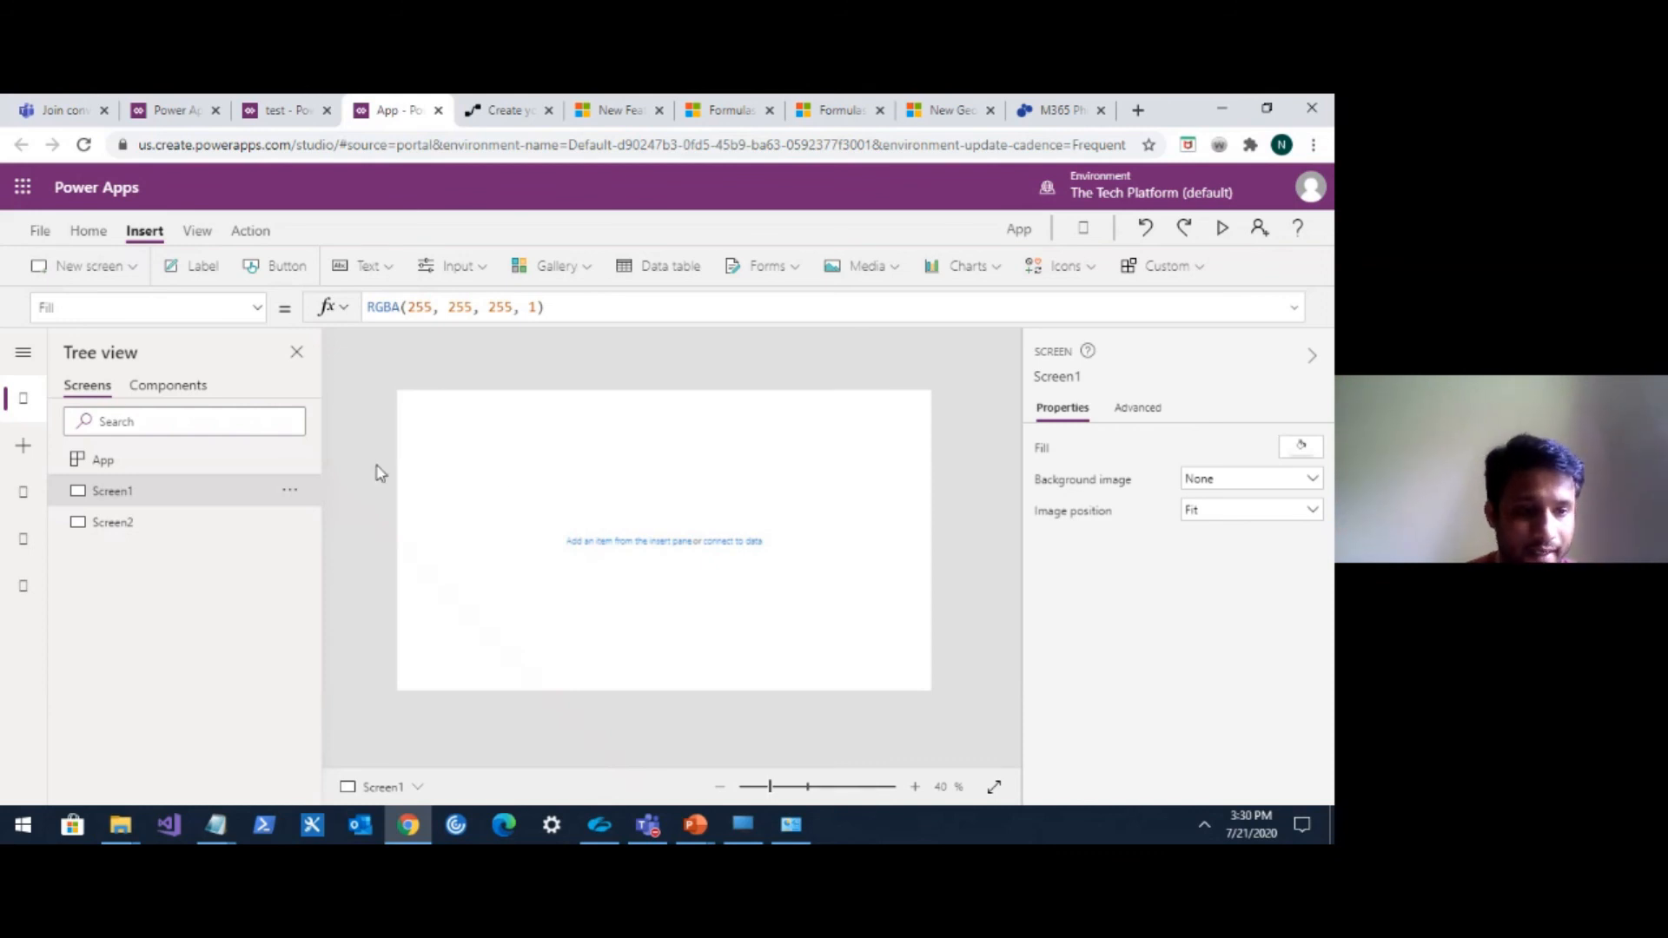
{"action": "left_click", "coordinate": [285, 271]}
{"action": "left_click", "coordinate": [444, 415]}
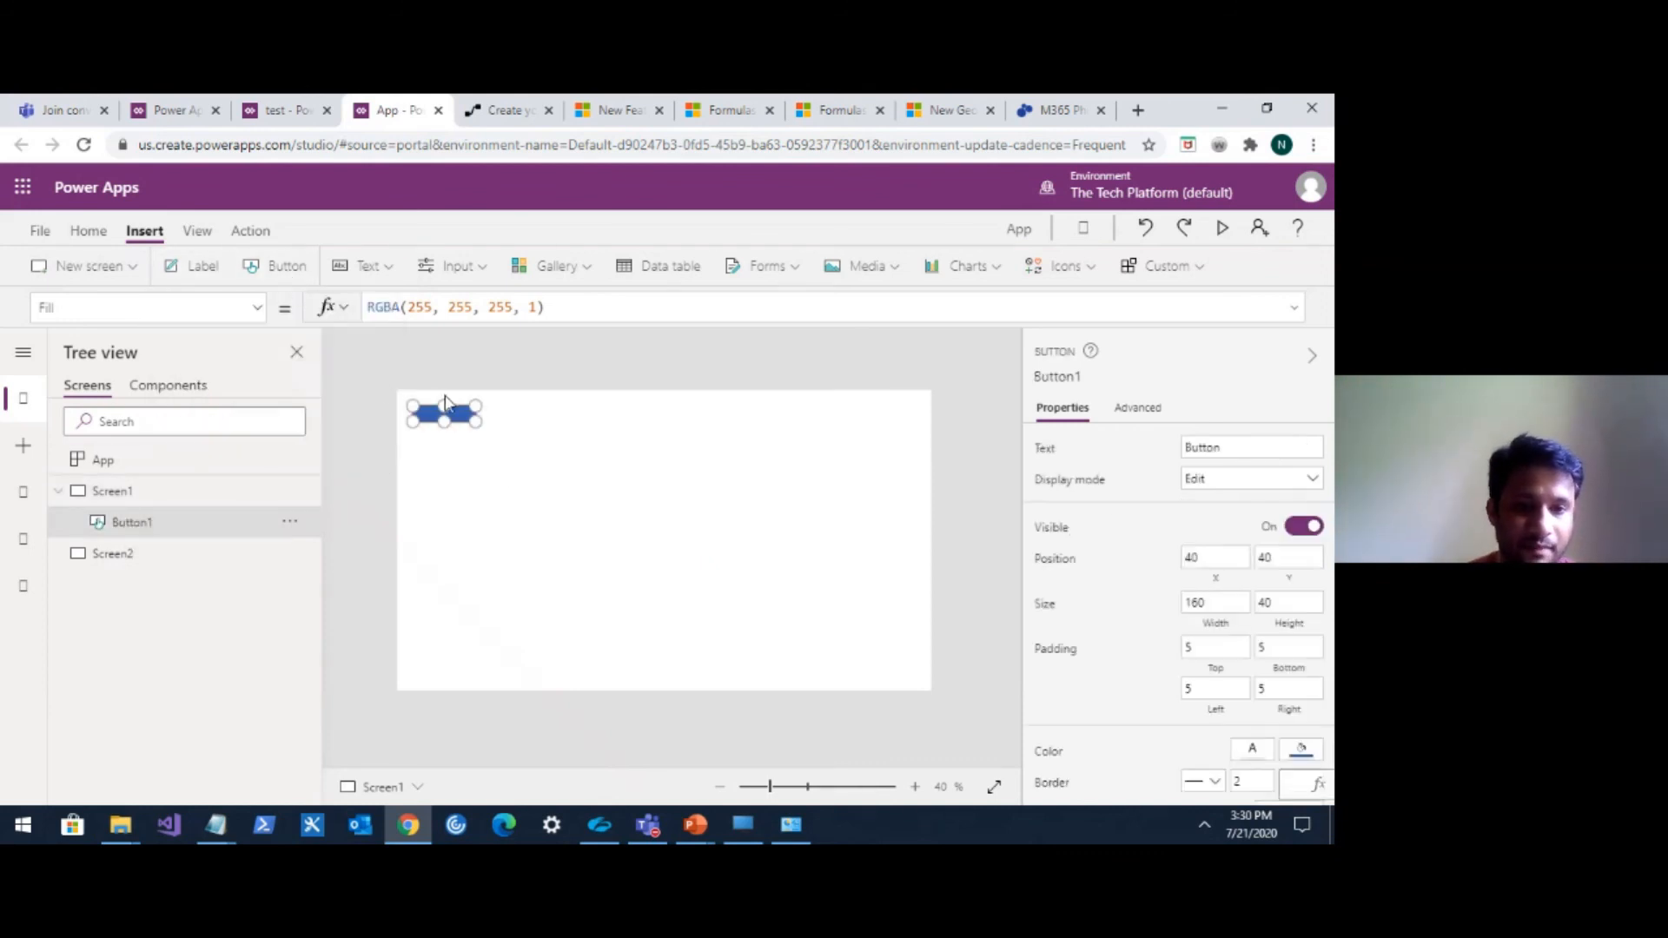
{"action": "left_click_drag", "start_coordinate": [444, 414], "coordinate": [649, 614]}
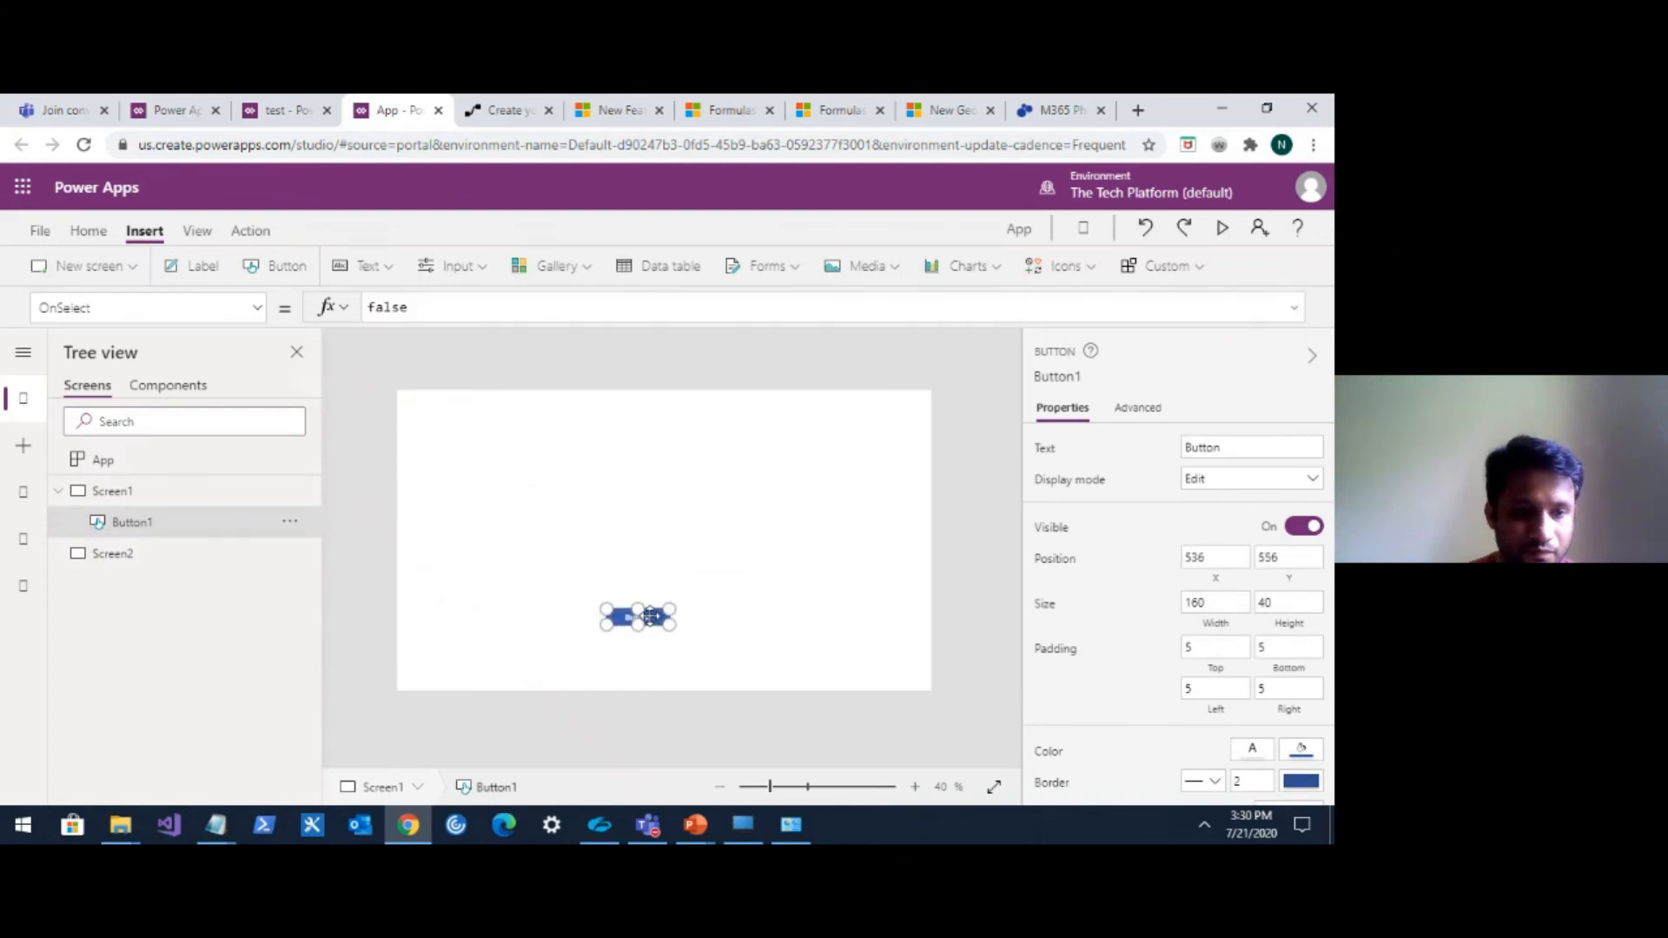
Insert a button on Screen2 and move it toward the lower middle of the screen.
{"action": "left_click", "coordinate": [164, 559]}
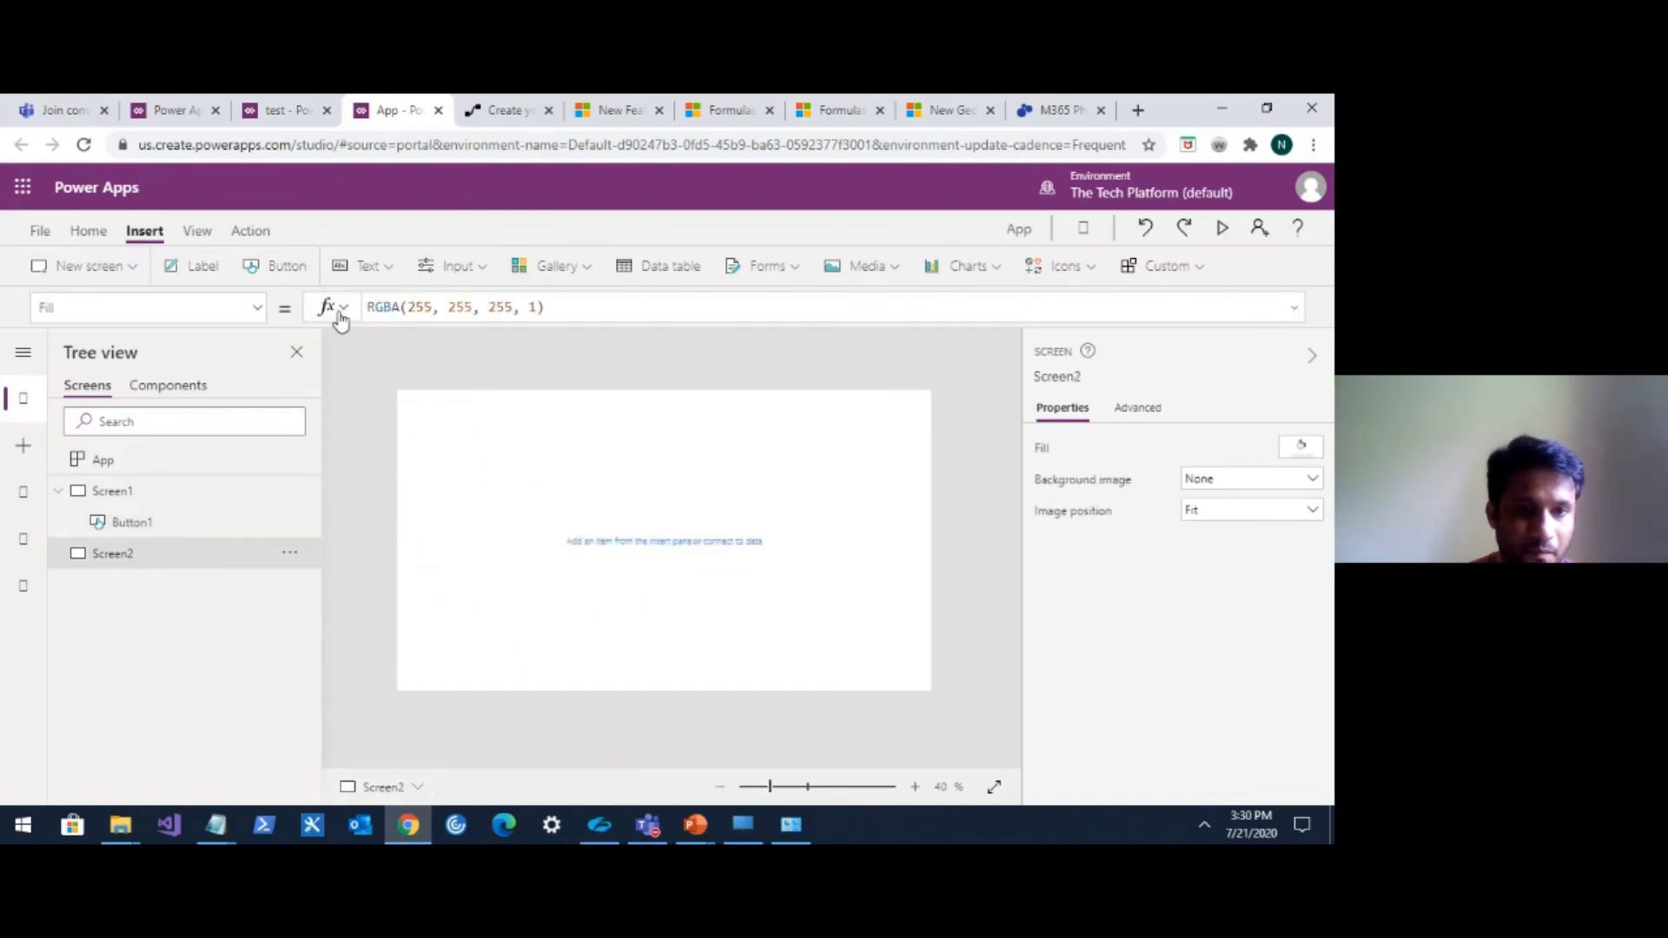
{"action": "left_click", "coordinate": [293, 273]}
{"action": "left_click_drag", "start_coordinate": [473, 439], "coordinate": [619, 636]}
Insert a text input onto Screen1.
{"action": "left_click", "coordinate": [150, 486]}
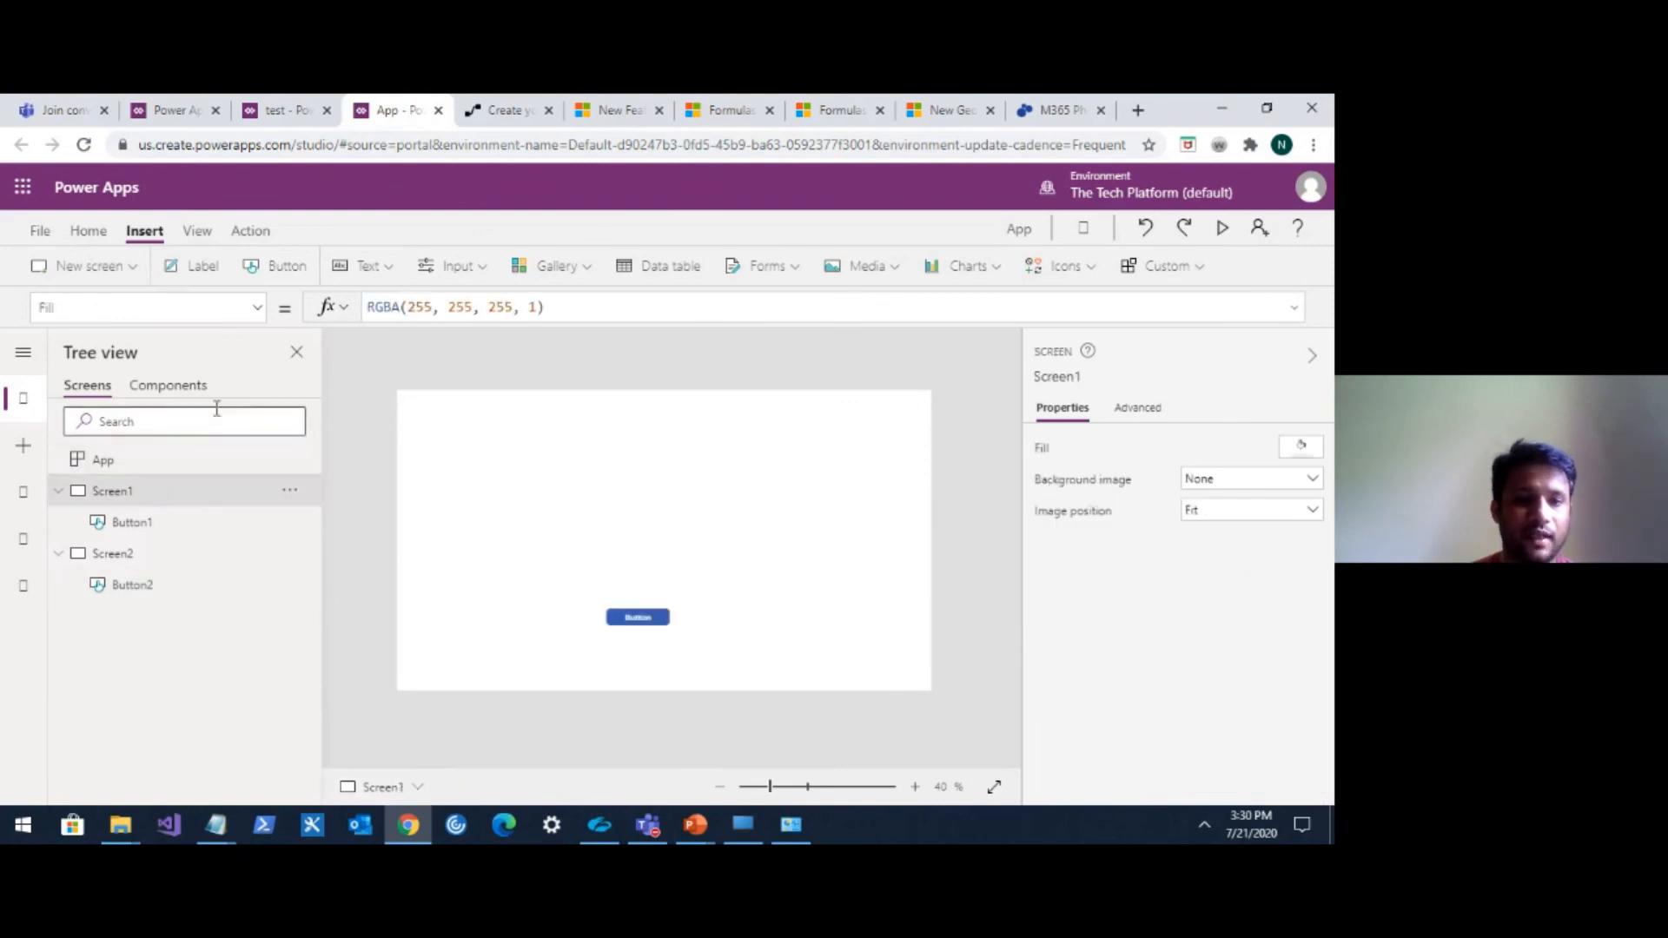
{"action": "left_click", "coordinate": [387, 262]}
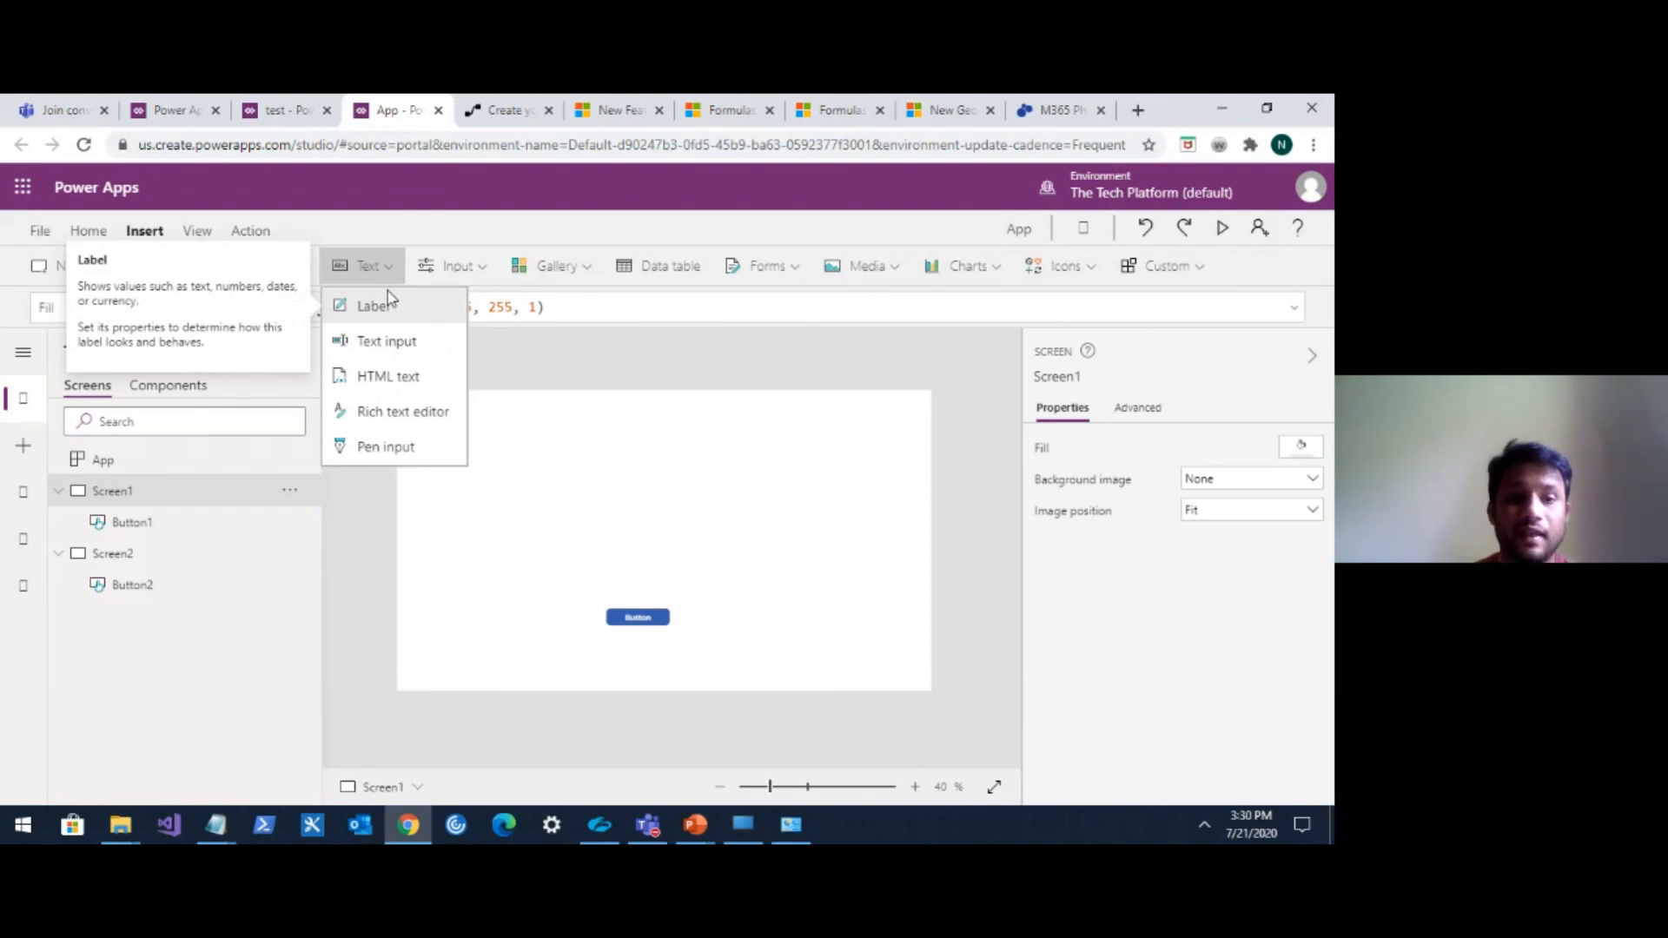
{"action": "left_click", "coordinate": [387, 341]}
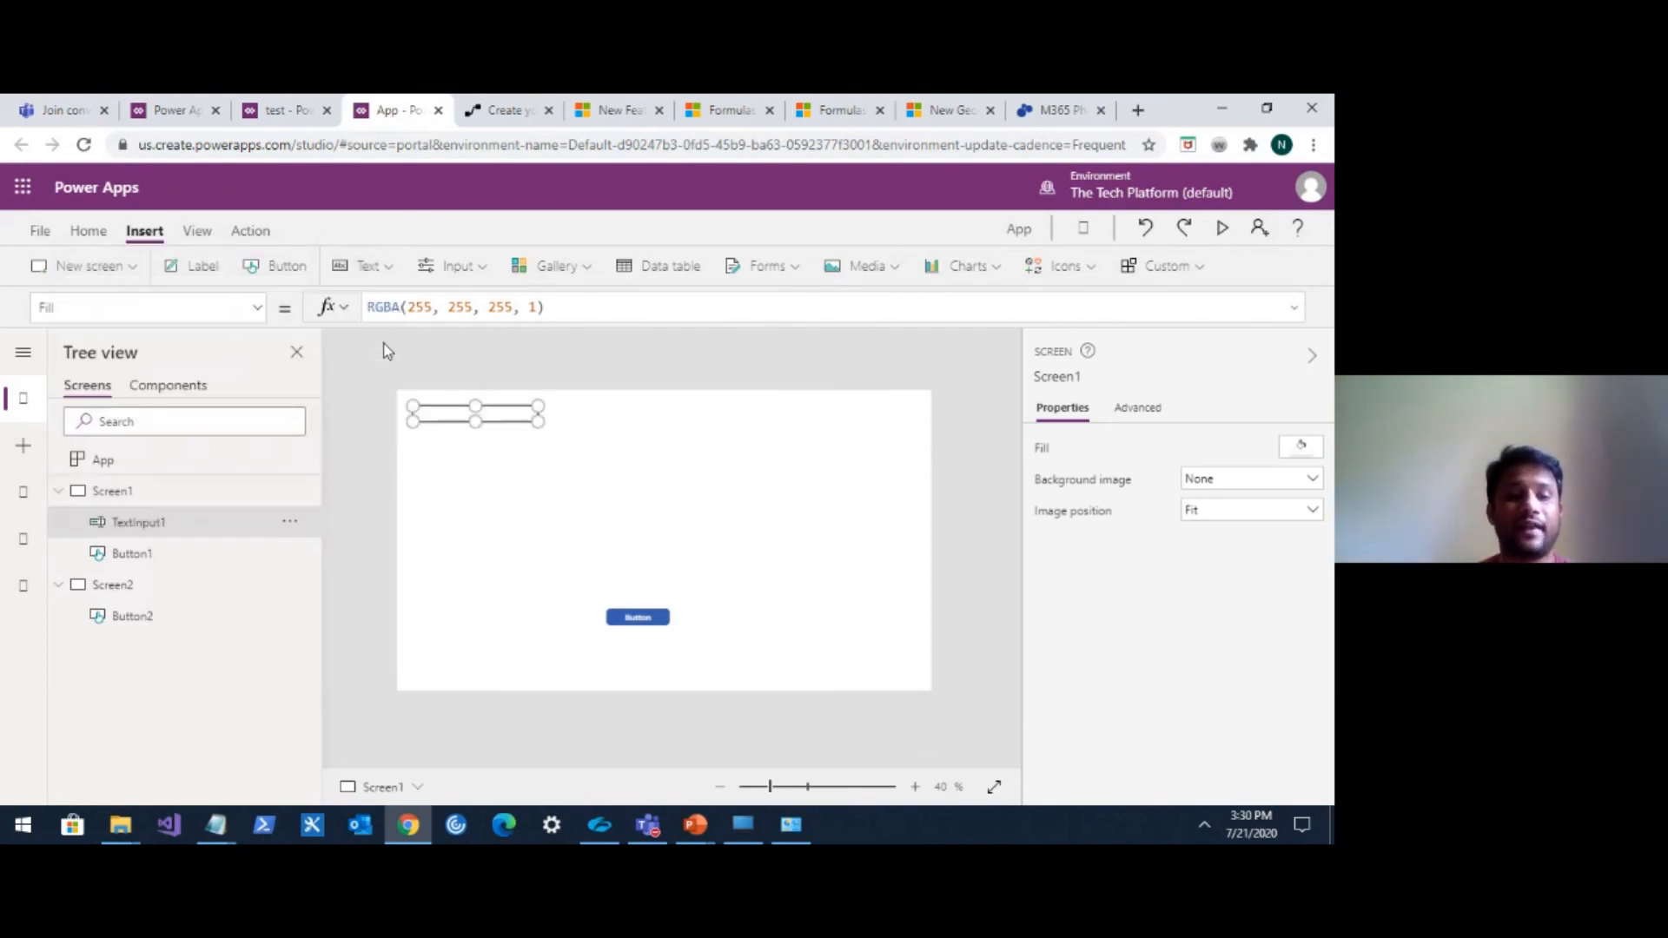
Insert a second text input on Screen1 and move it to the right of the first.
{"action": "left_click", "coordinate": [387, 266]}
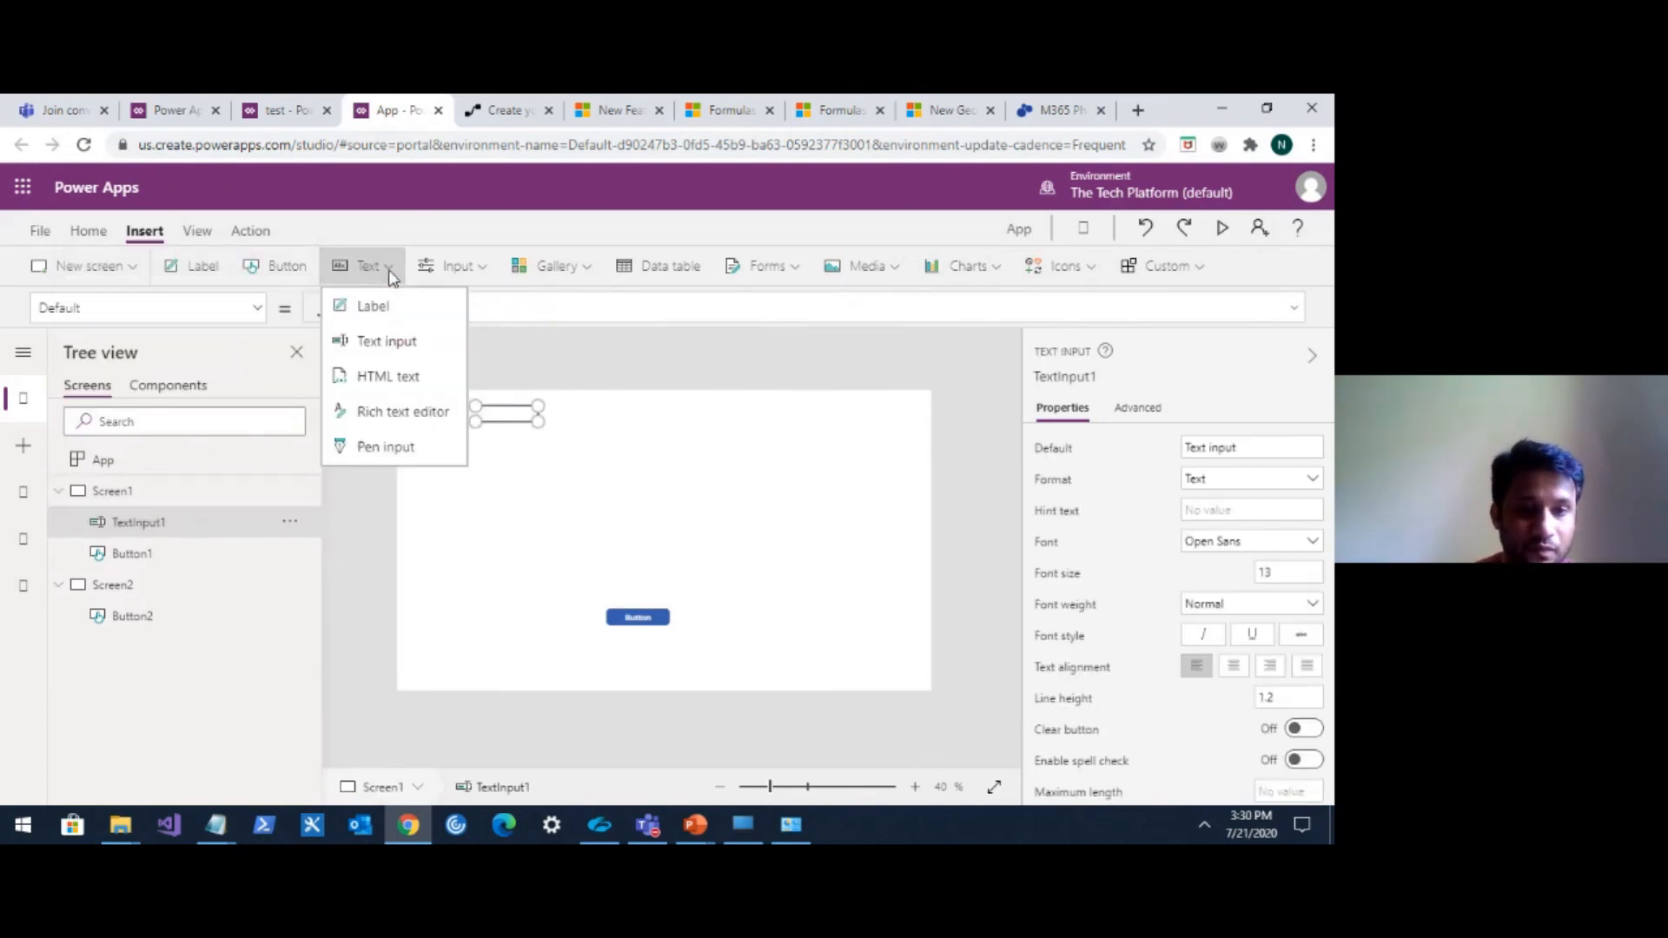
{"action": "left_click", "coordinate": [387, 342]}
{"action": "left_click_drag", "start_coordinate": [555, 429], "coordinate": [657, 415]}
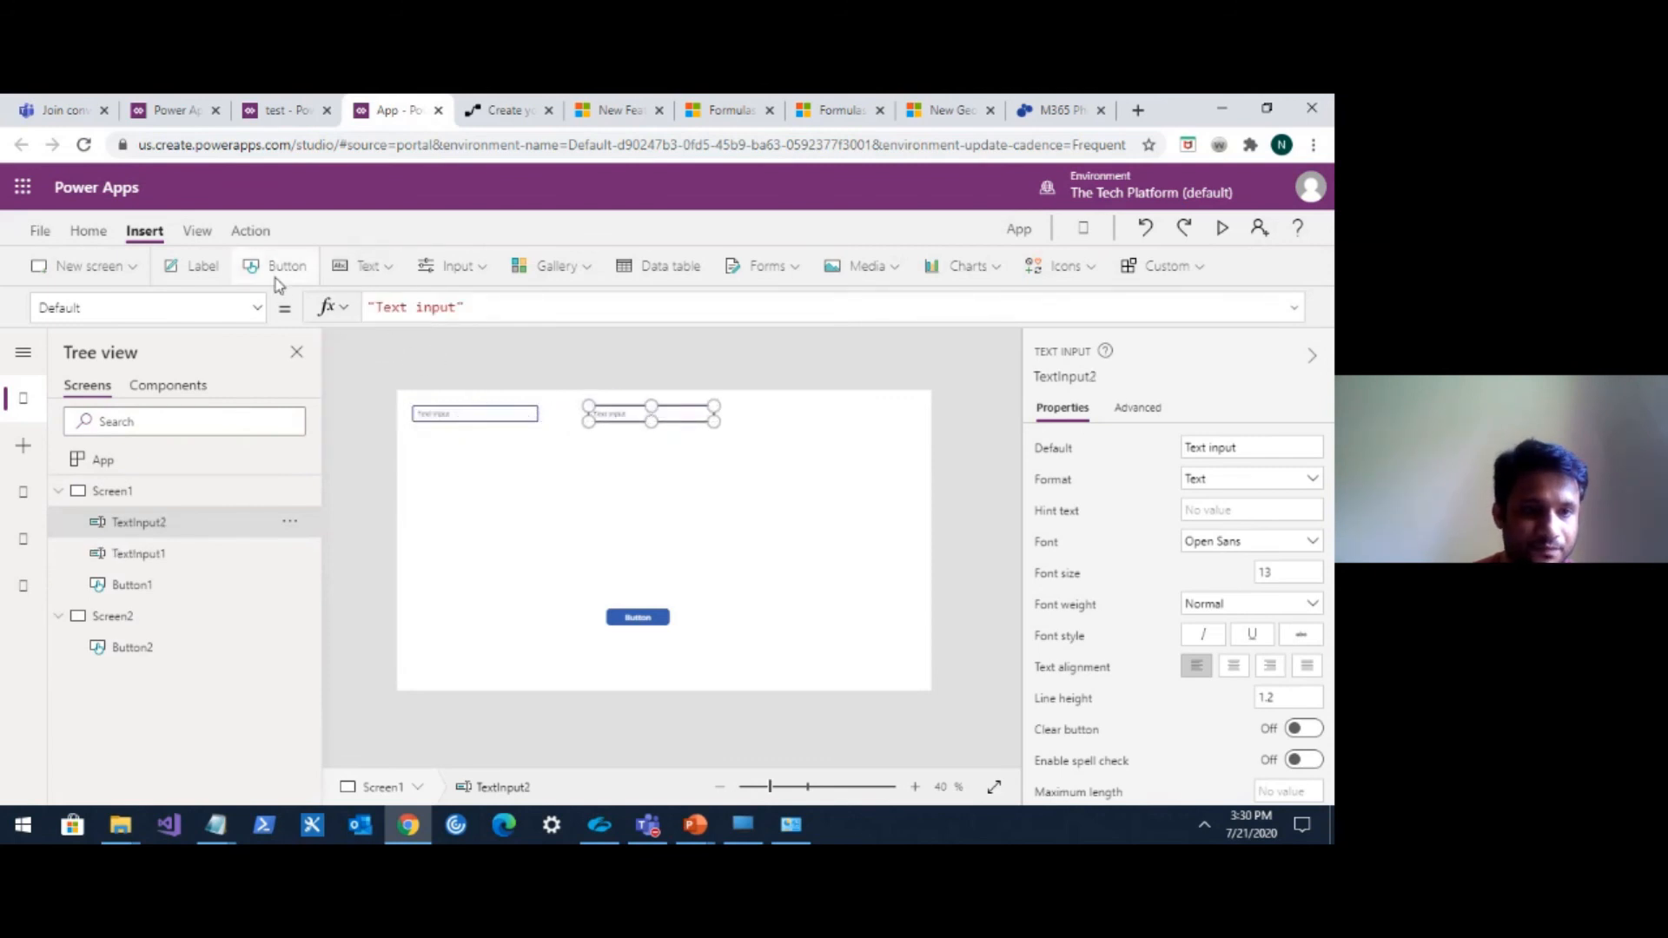
Insert a label on Screen1 below the first text input.
{"action": "left_click", "coordinate": [199, 269]}
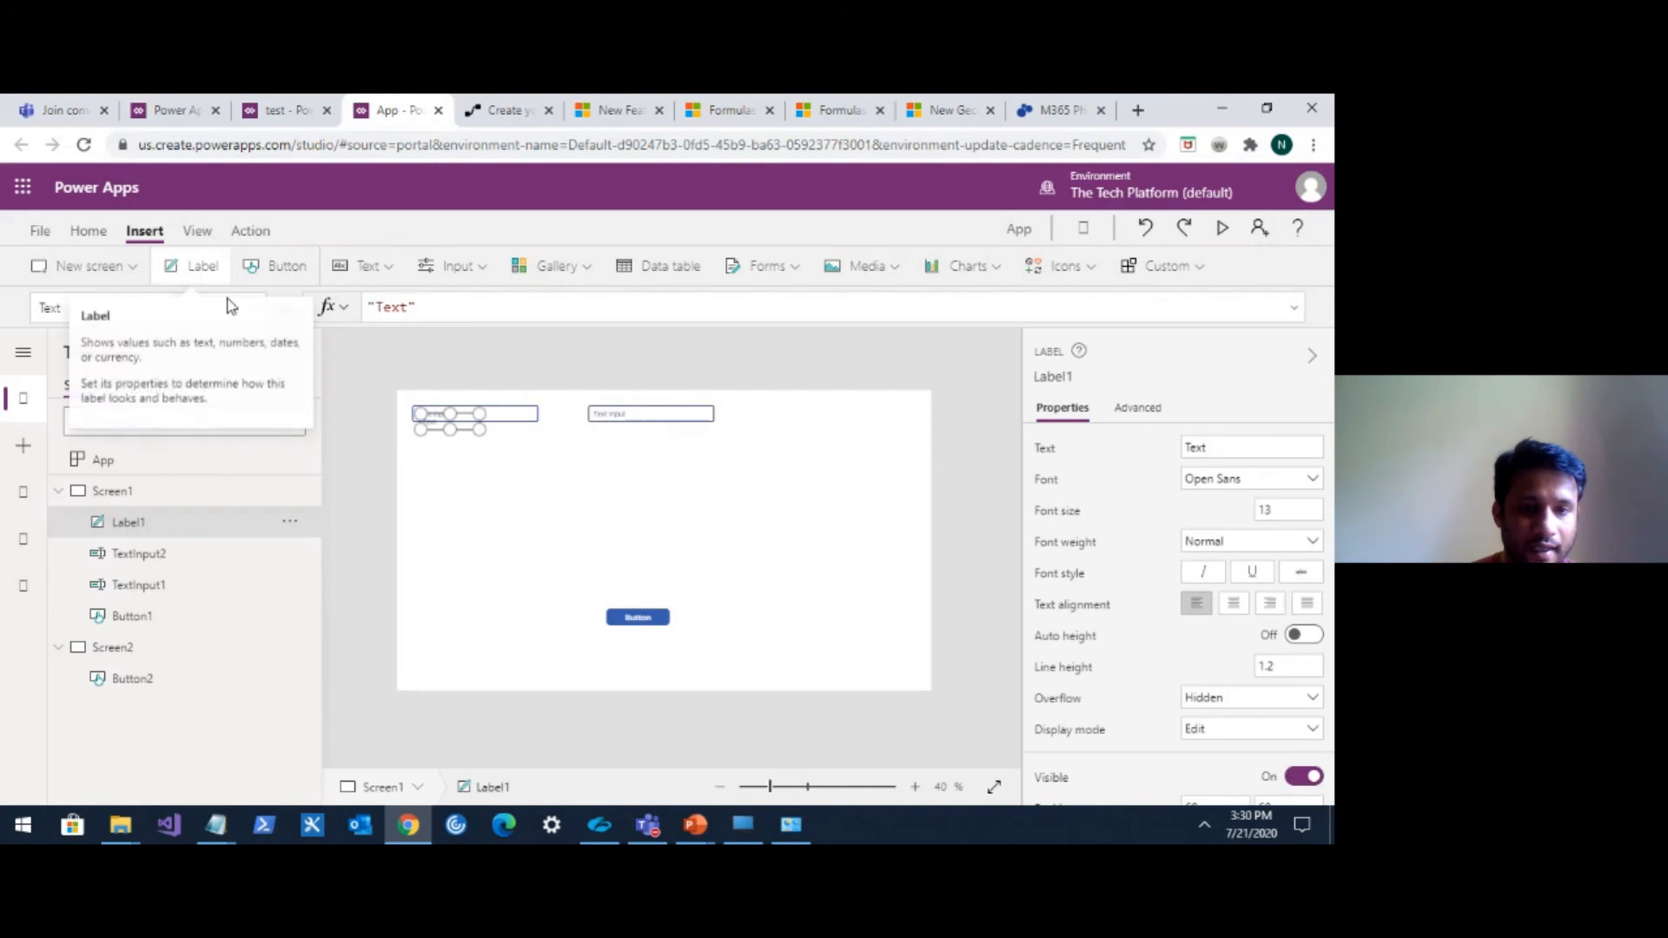
{"action": "left_click_drag", "start_coordinate": [450, 429], "coordinate": [584, 449]}
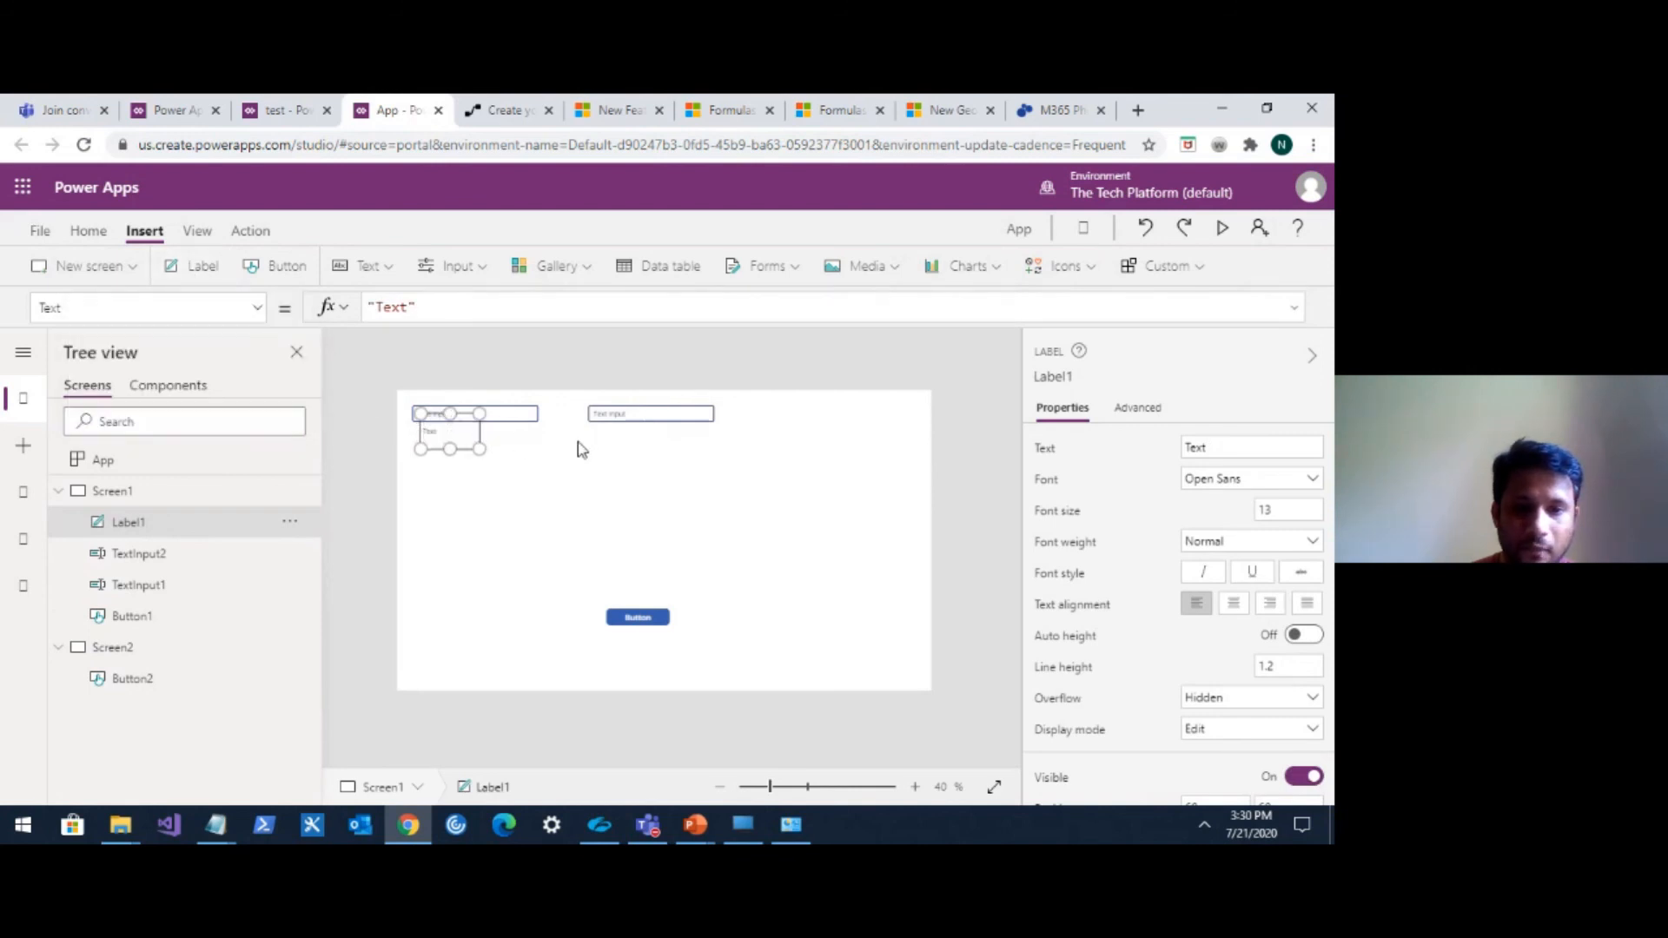
Move the label to the right of the second text input, and insert a button placed below the first text input.
{"action": "left_click_drag", "start_coordinate": [461, 428], "coordinate": [834, 421]}
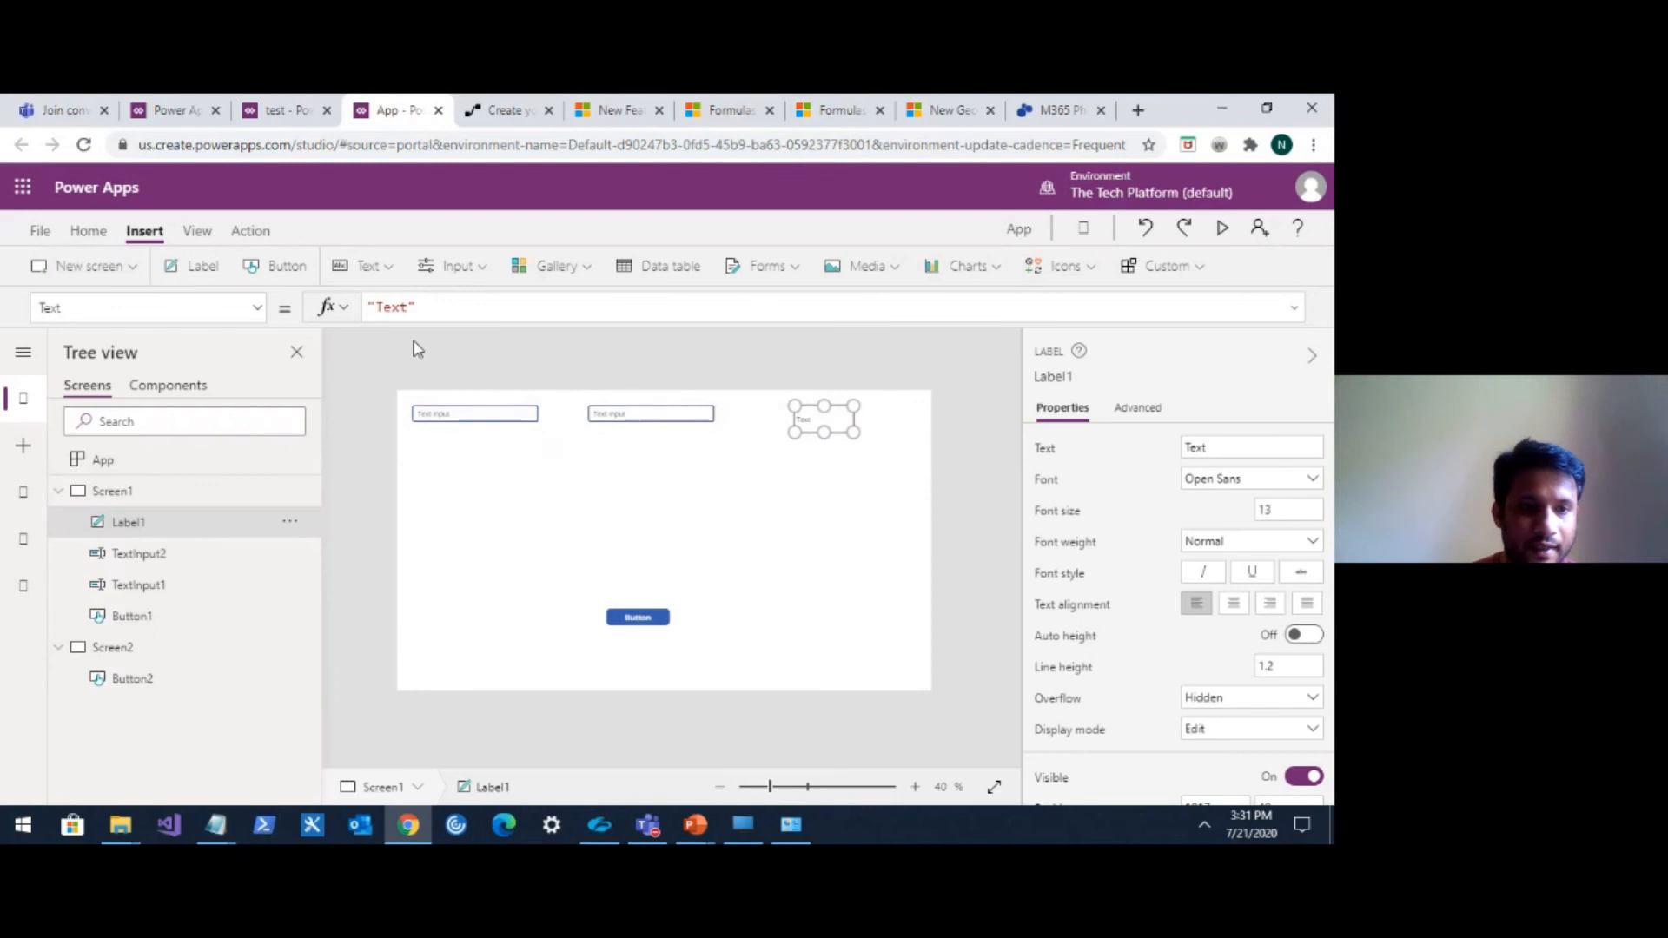
{"action": "left_click", "coordinate": [280, 277]}
{"action": "left_click_drag", "start_coordinate": [453, 421], "coordinate": [592, 469]}
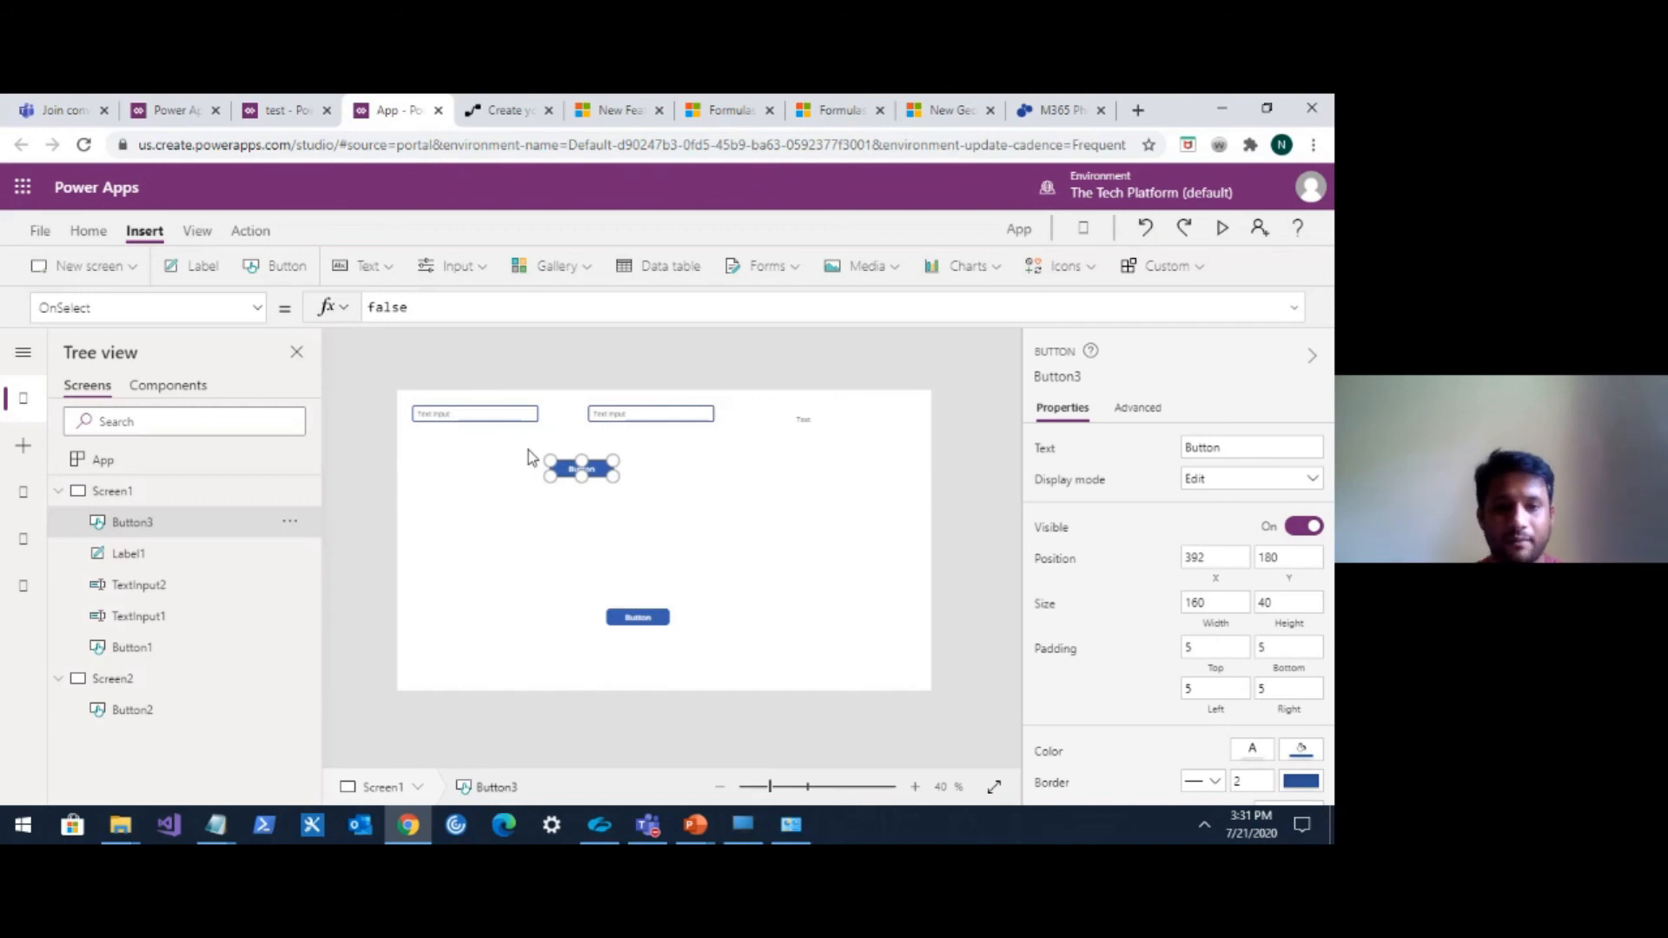
Set the label's Text formula to TextInput1 + TextInput2.
{"action": "left_click", "coordinate": [479, 415]}
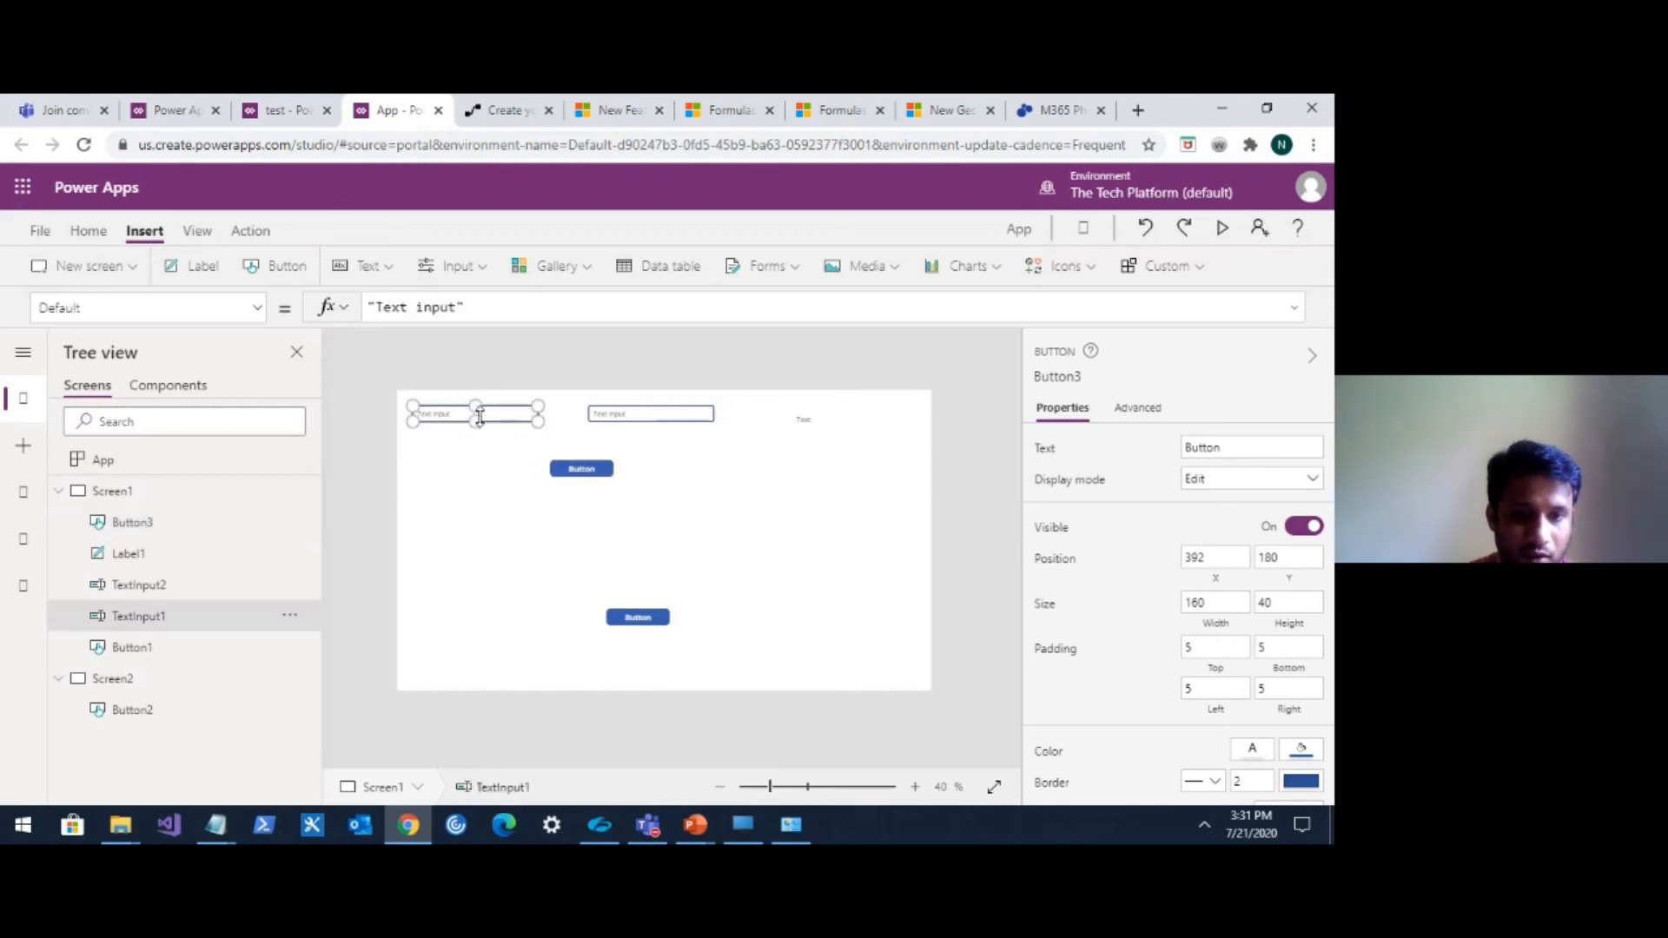
{"action": "left_click", "coordinate": [801, 421]}
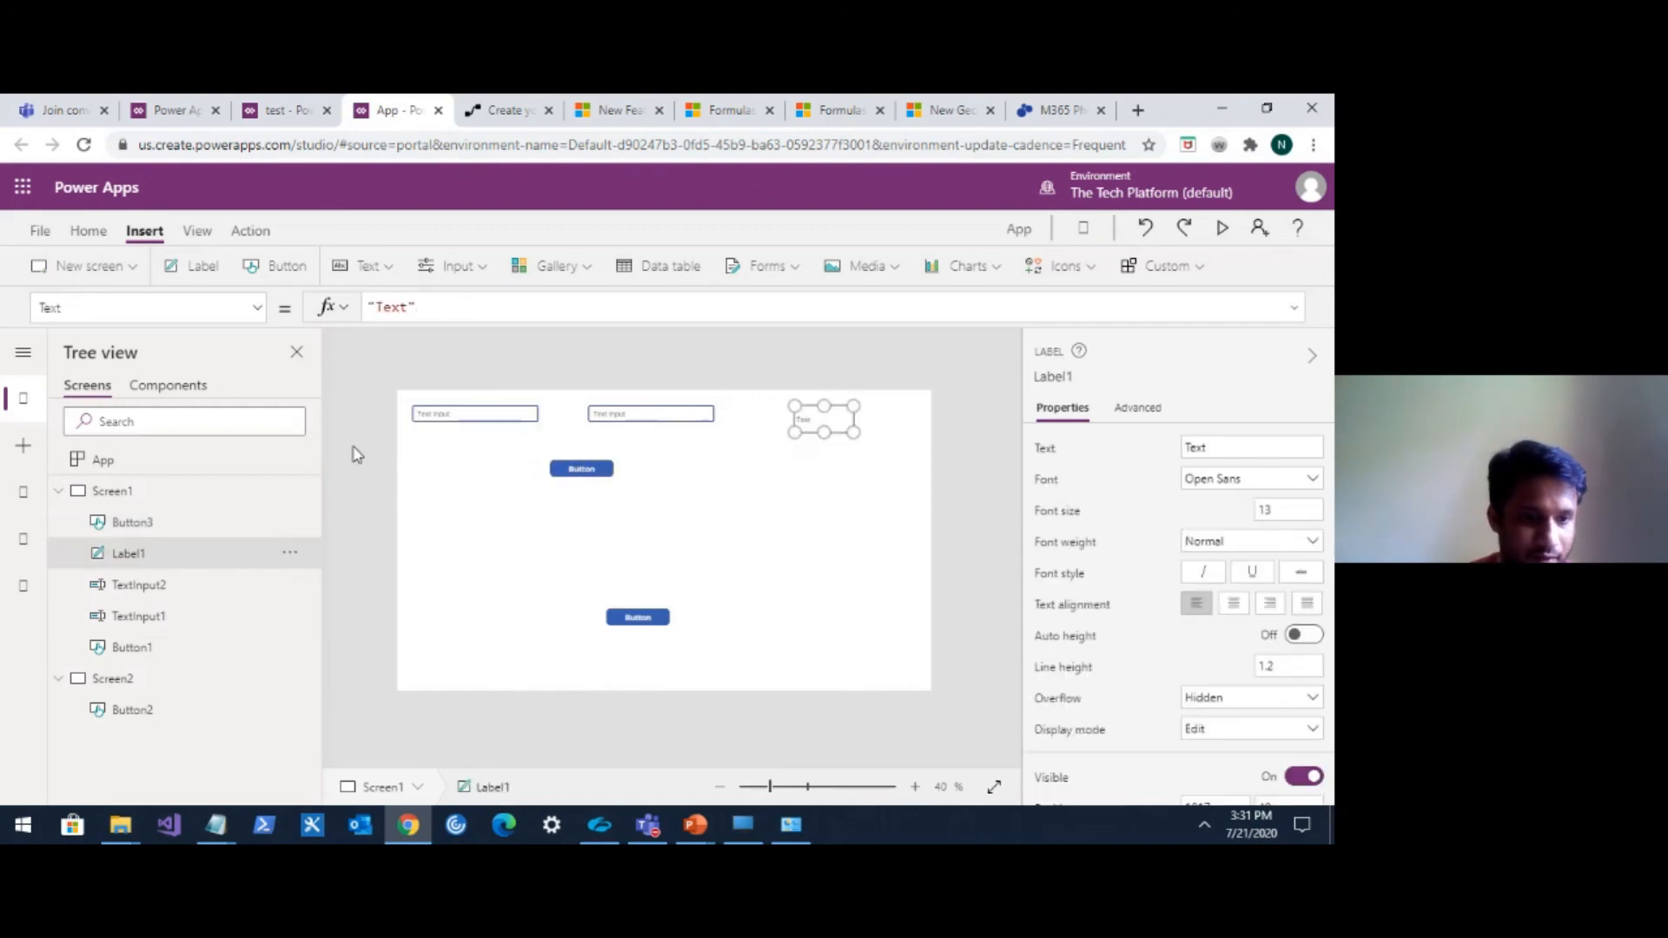
{"action": "left_click", "coordinate": [432, 307]}
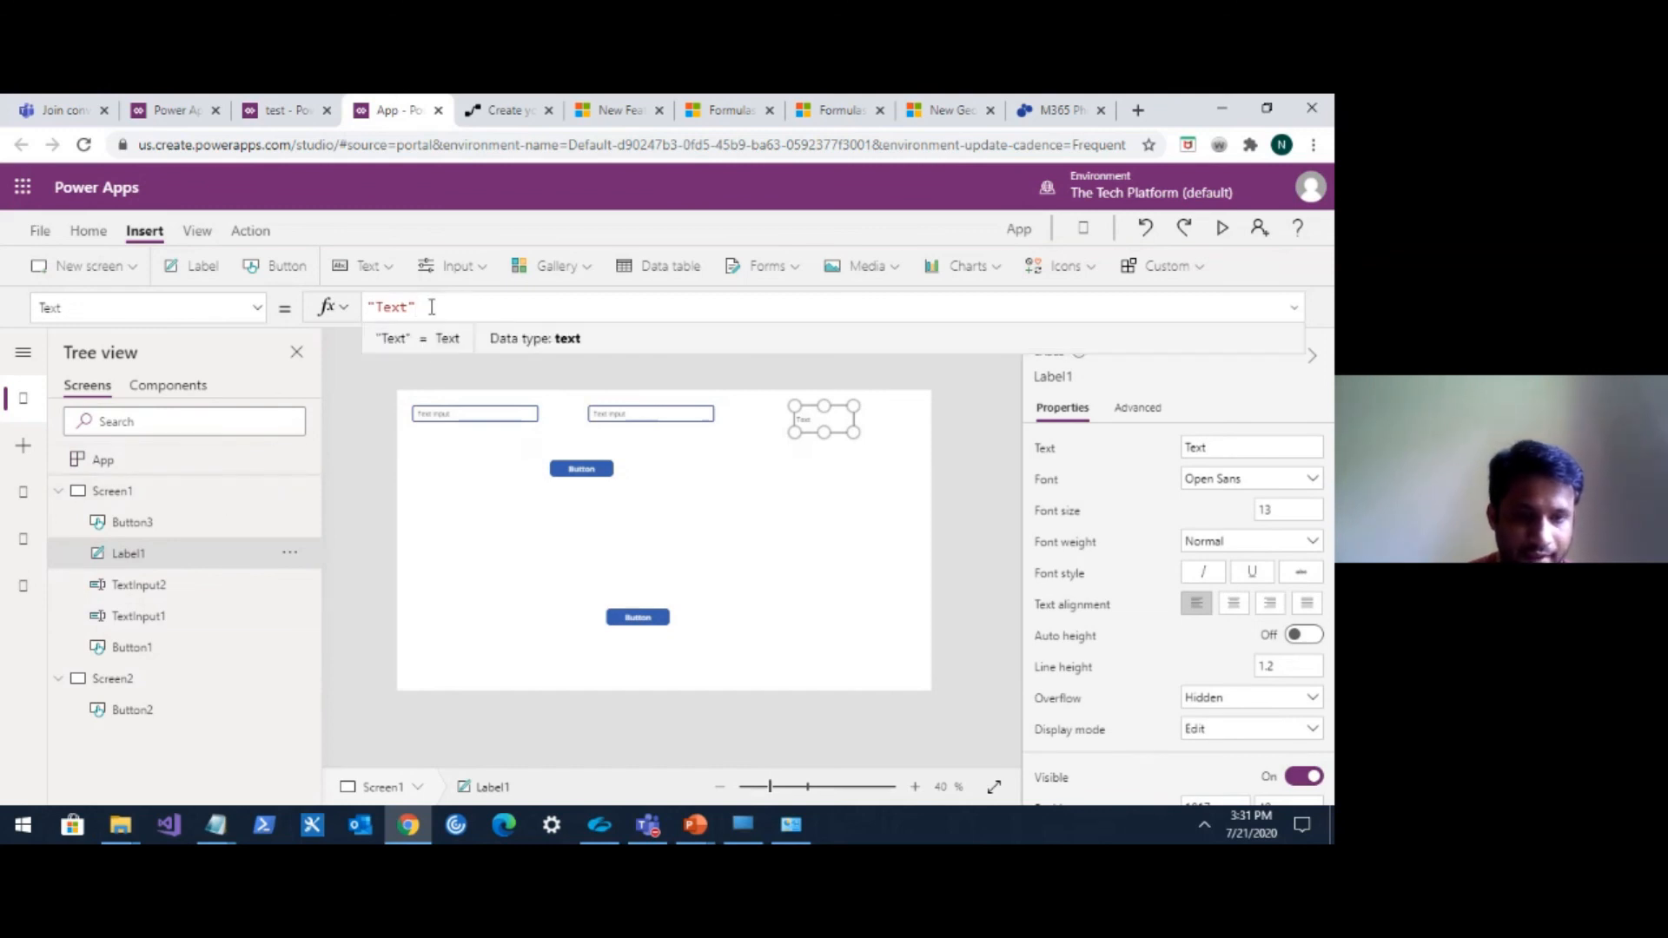
{"action": "left_click_drag", "start_coordinate": [432, 307], "coordinate": [363, 308]}
{"action": "type", "text": "Text"}
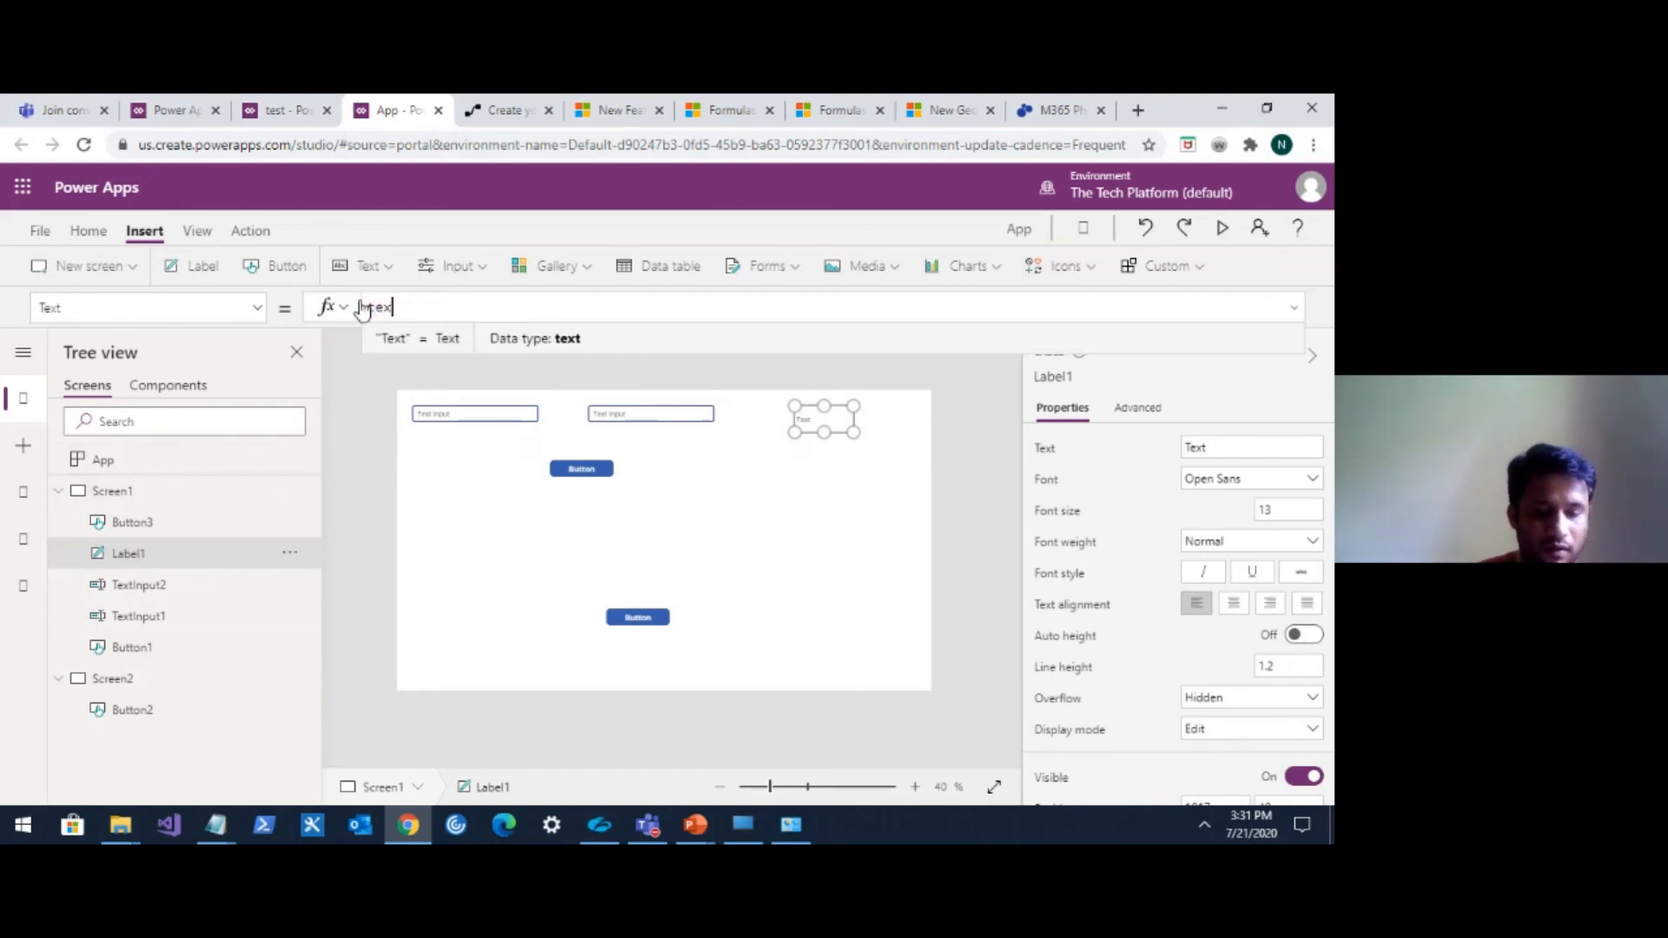
{"action": "type", "text": "in"}
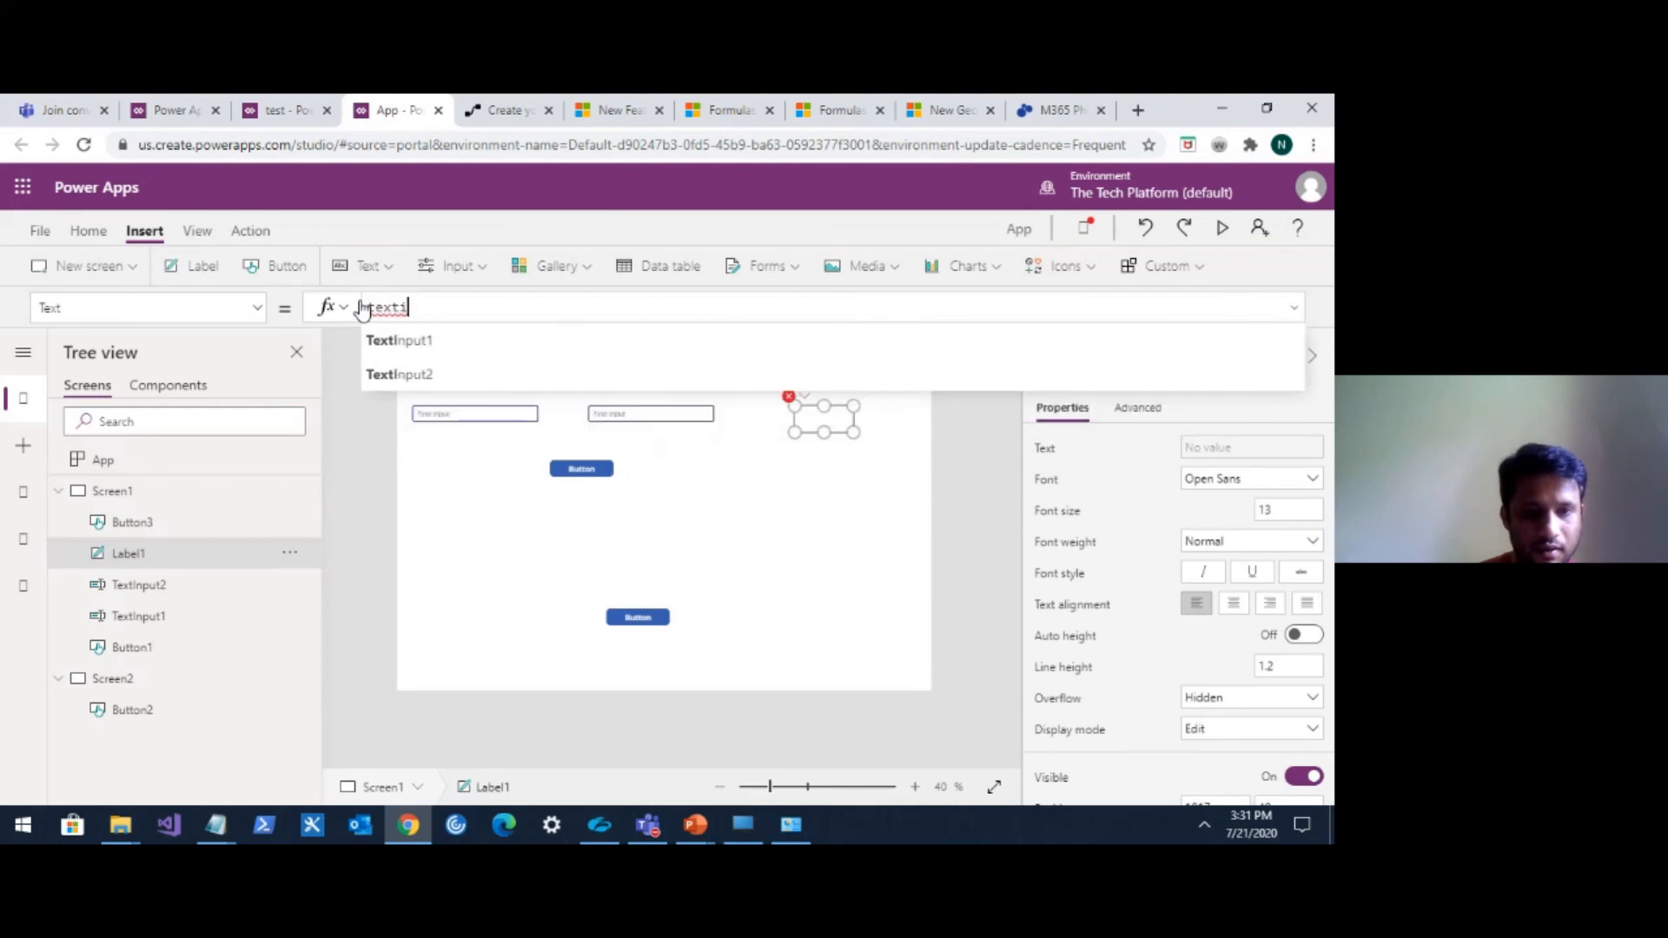
{"action": "left_click", "coordinate": [406, 340]}
{"action": "type", "text": "+"}
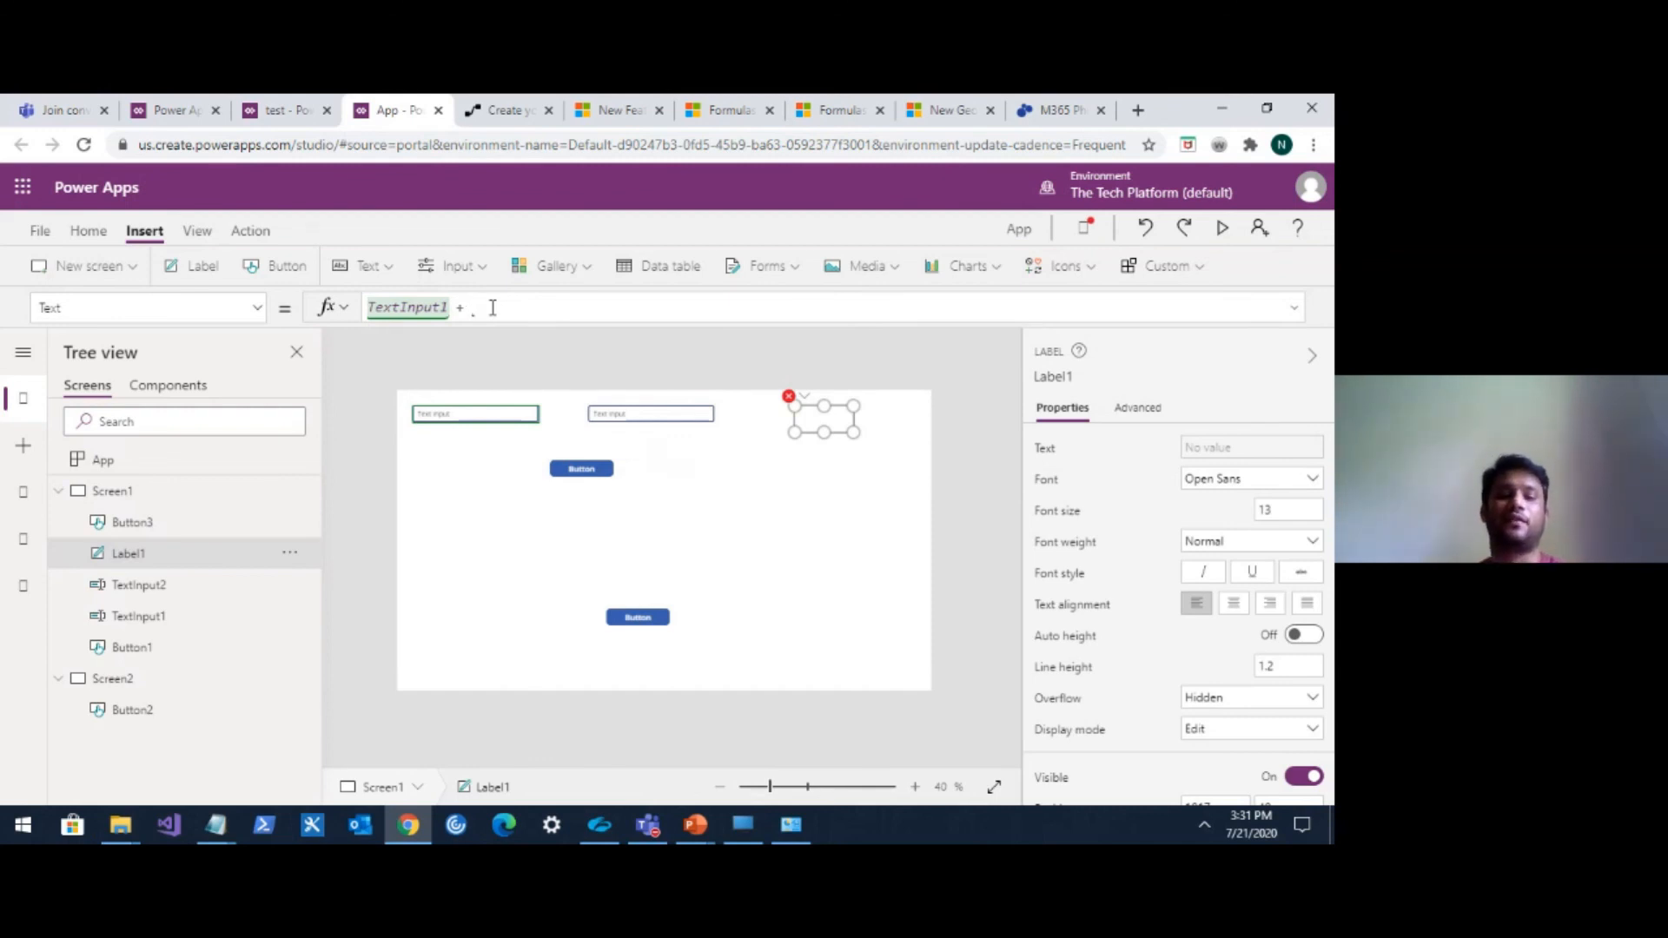
{"action": "type", "text": "Tex"}
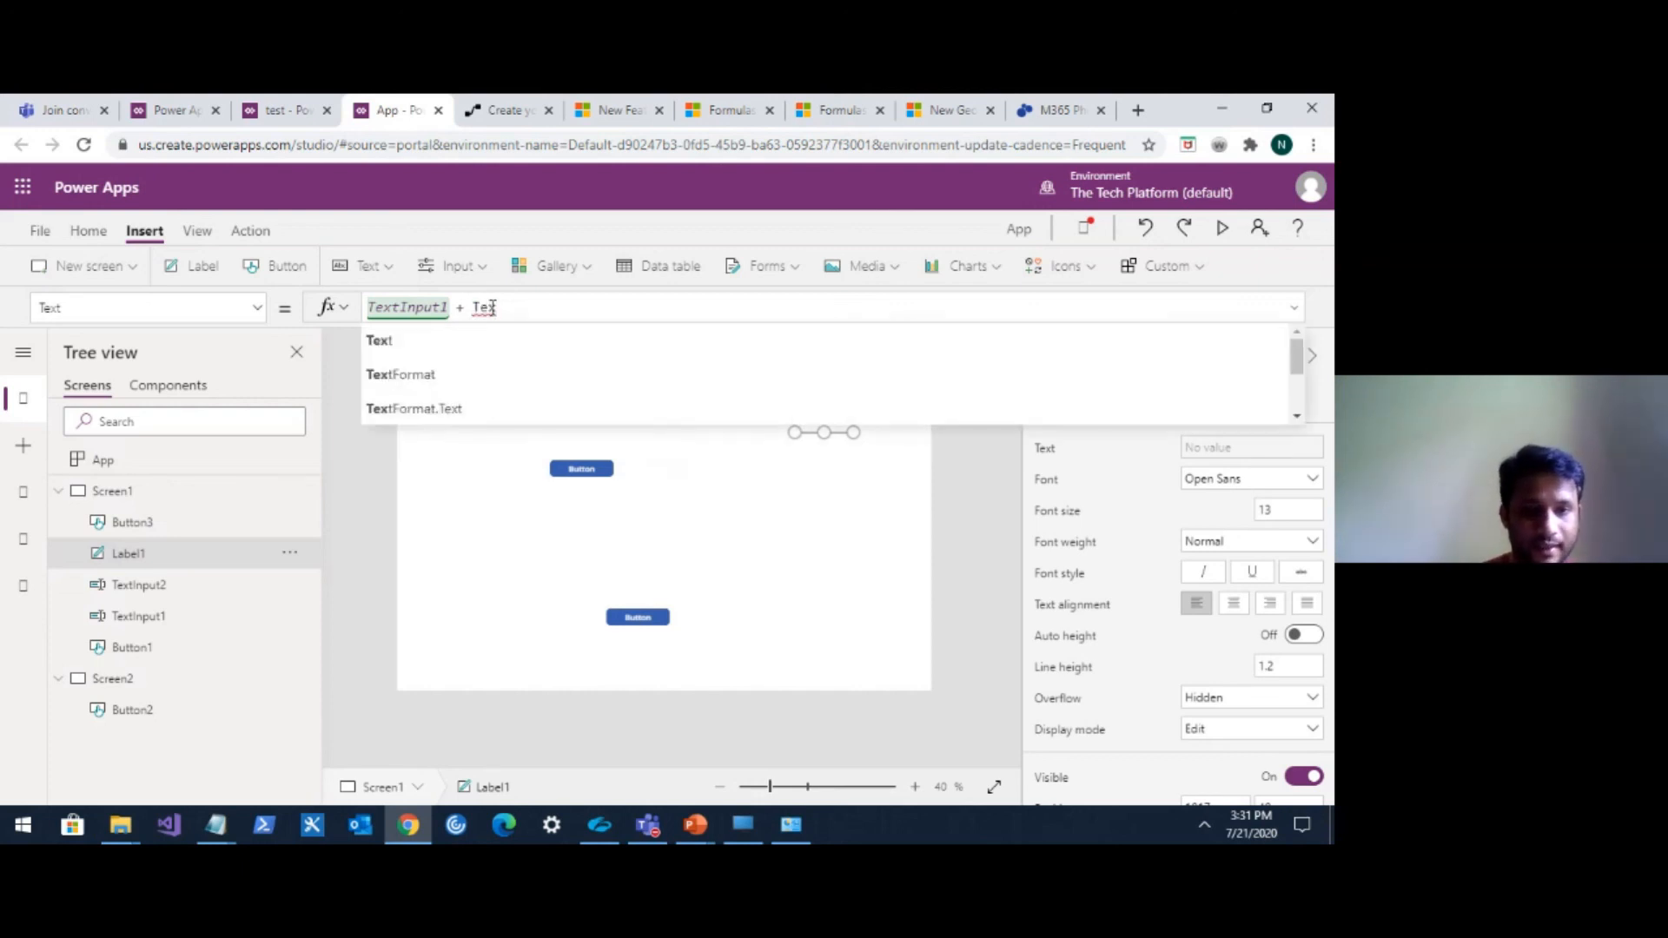
{"action": "type", "text": "tIn"}
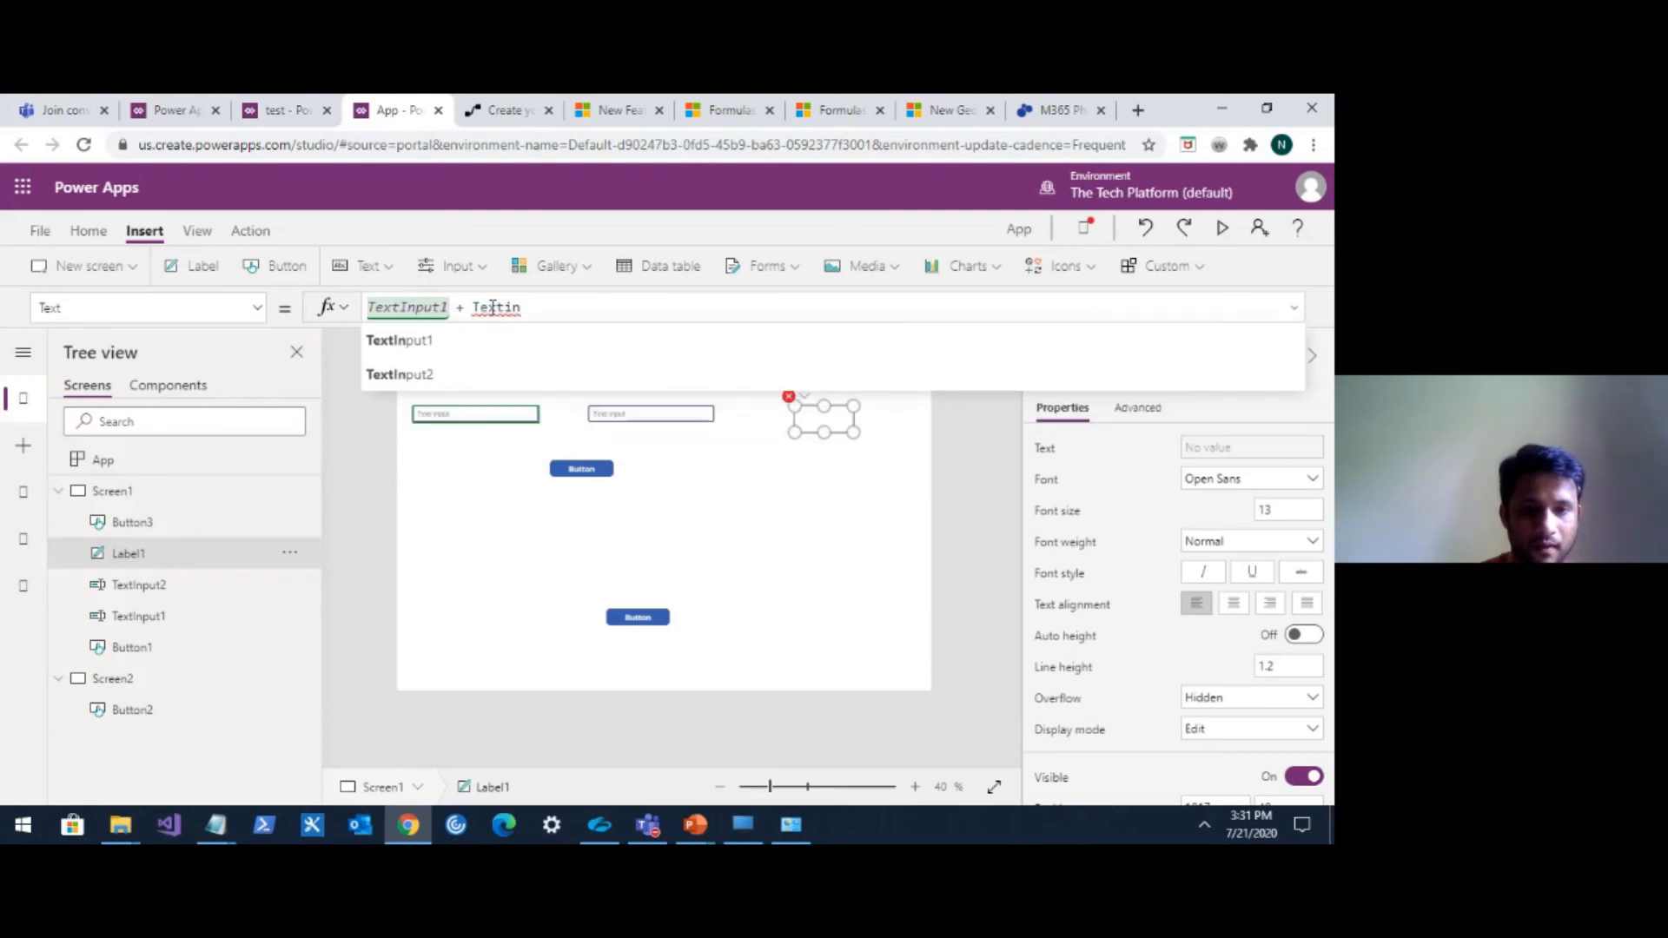
{"action": "left_click", "coordinate": [425, 375]}
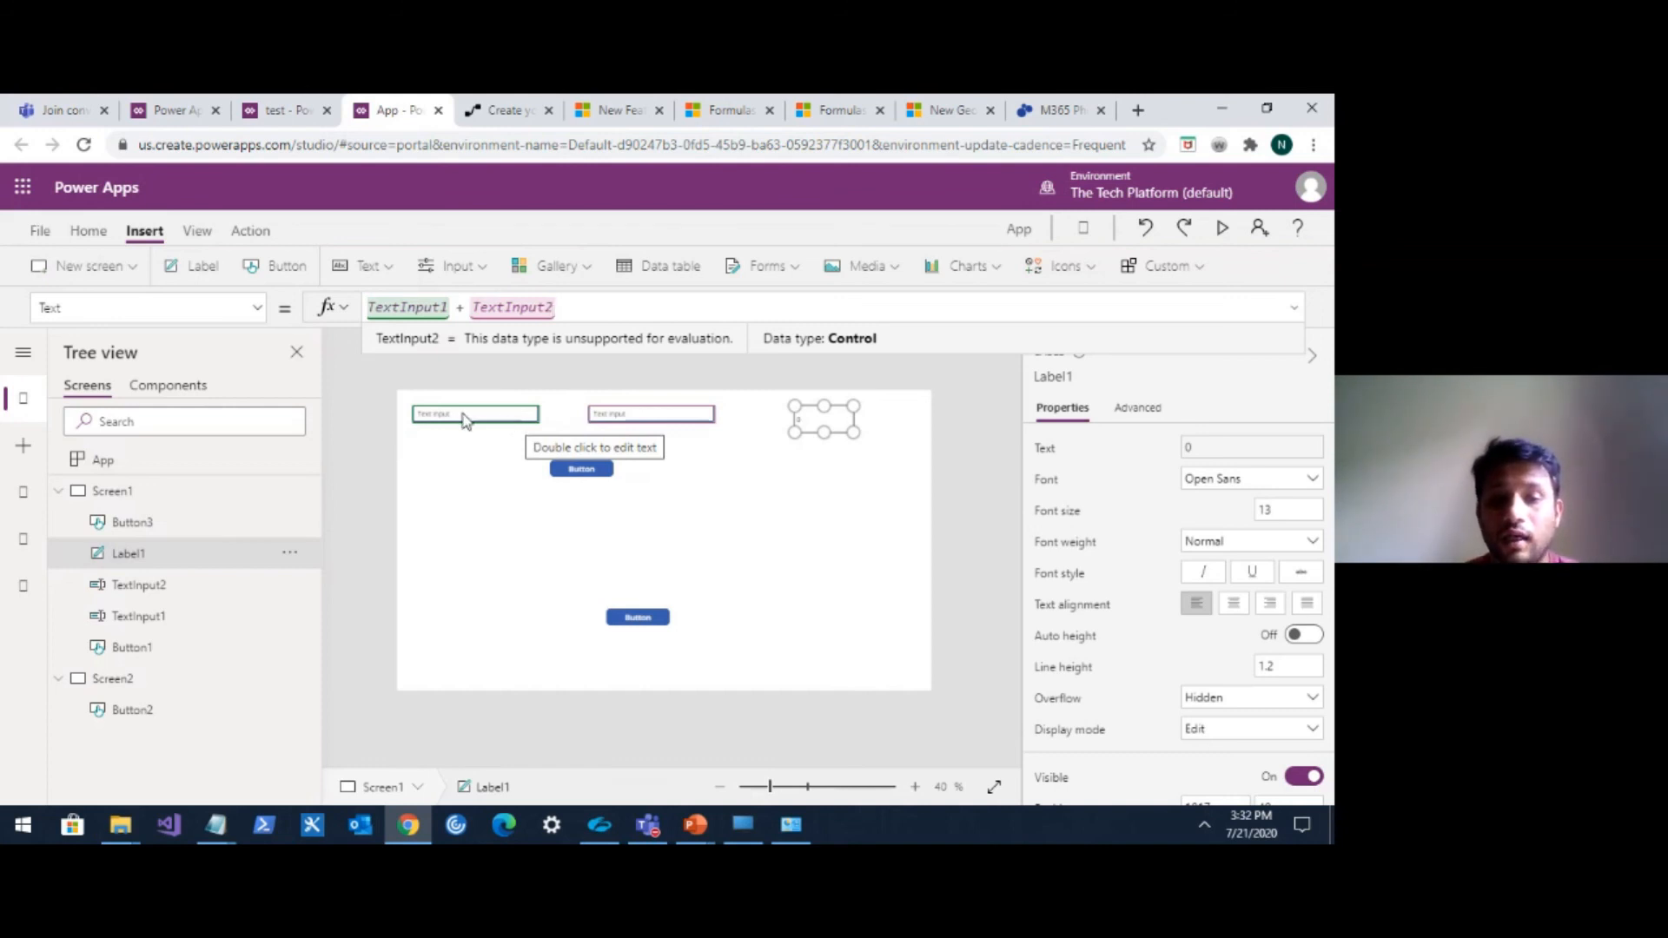
Preview the app, entering 5 and 10 in the two text inputs, then close the preview and dismiss the tip.
{"action": "left_click", "coordinate": [1225, 228]}
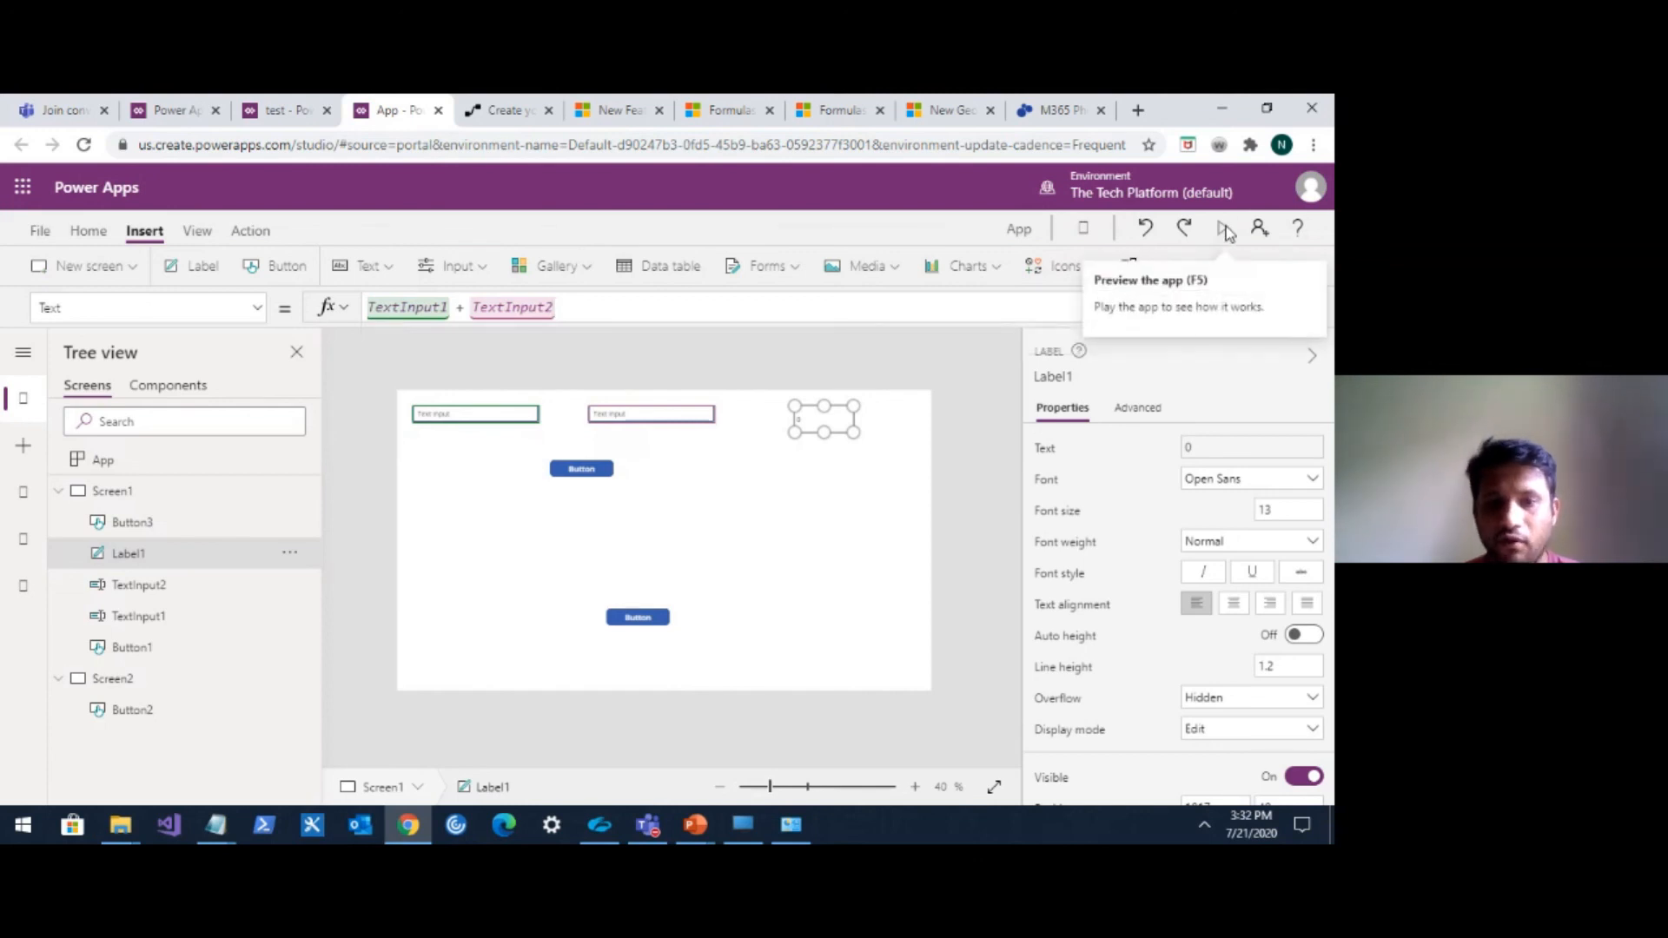
{"action": "left_click_drag", "start_coordinate": [252, 218], "coordinate": [144, 218]}
{"action": "type", "text": "5"}
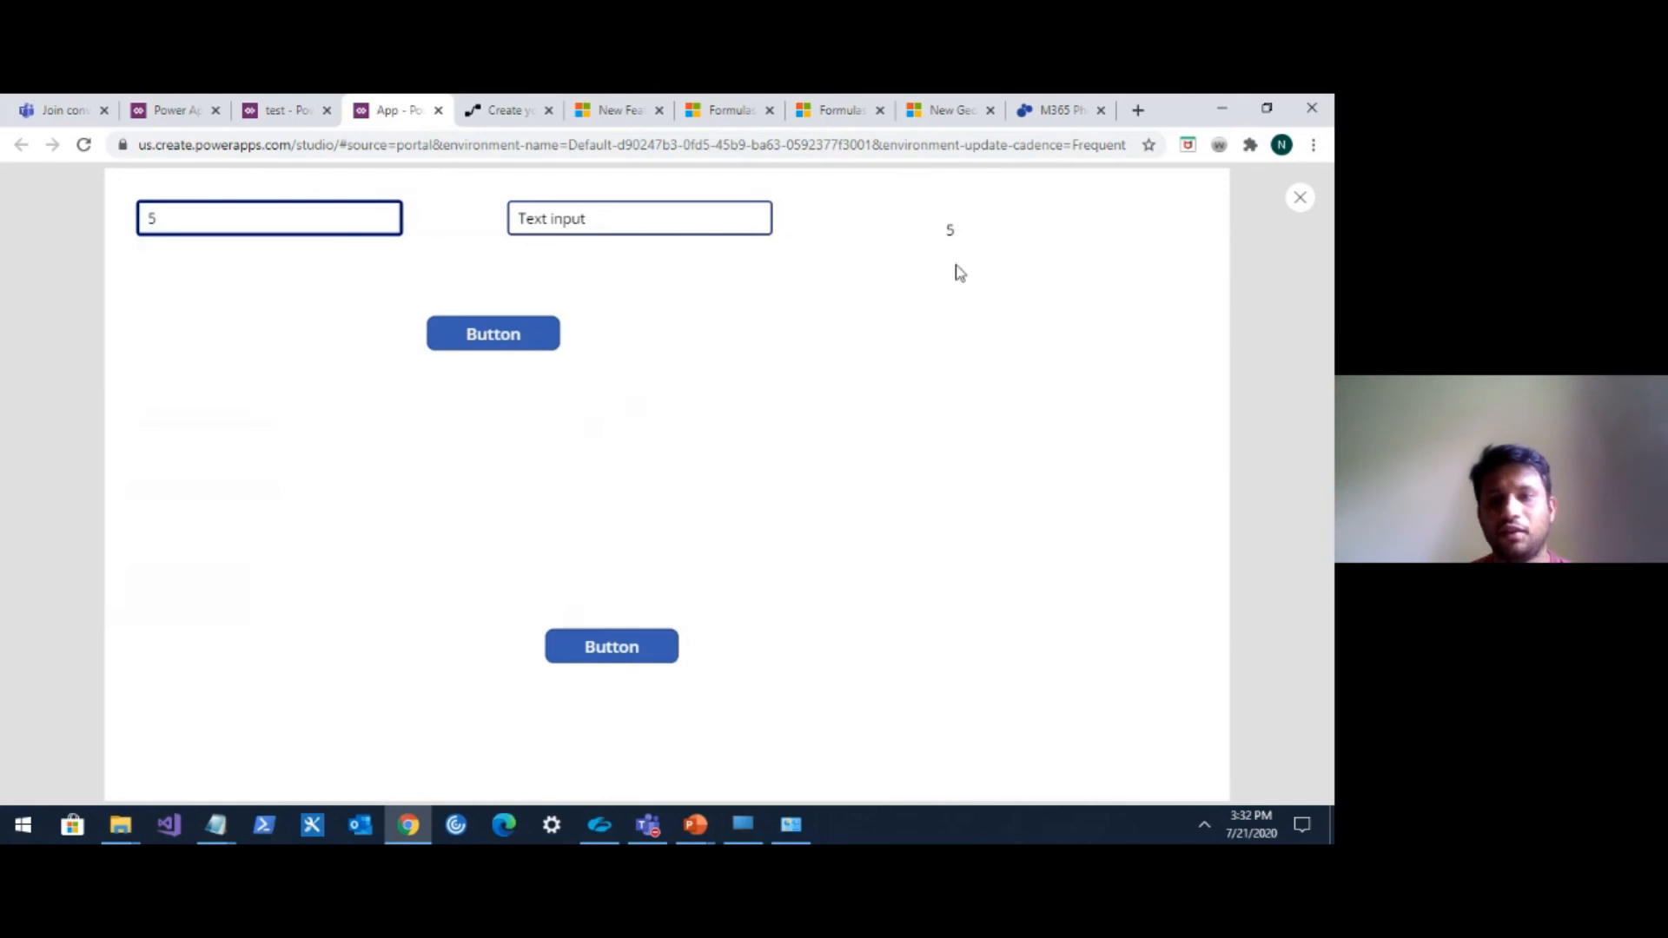
{"action": "left_click_drag", "start_coordinate": [599, 219], "coordinate": [512, 224]}
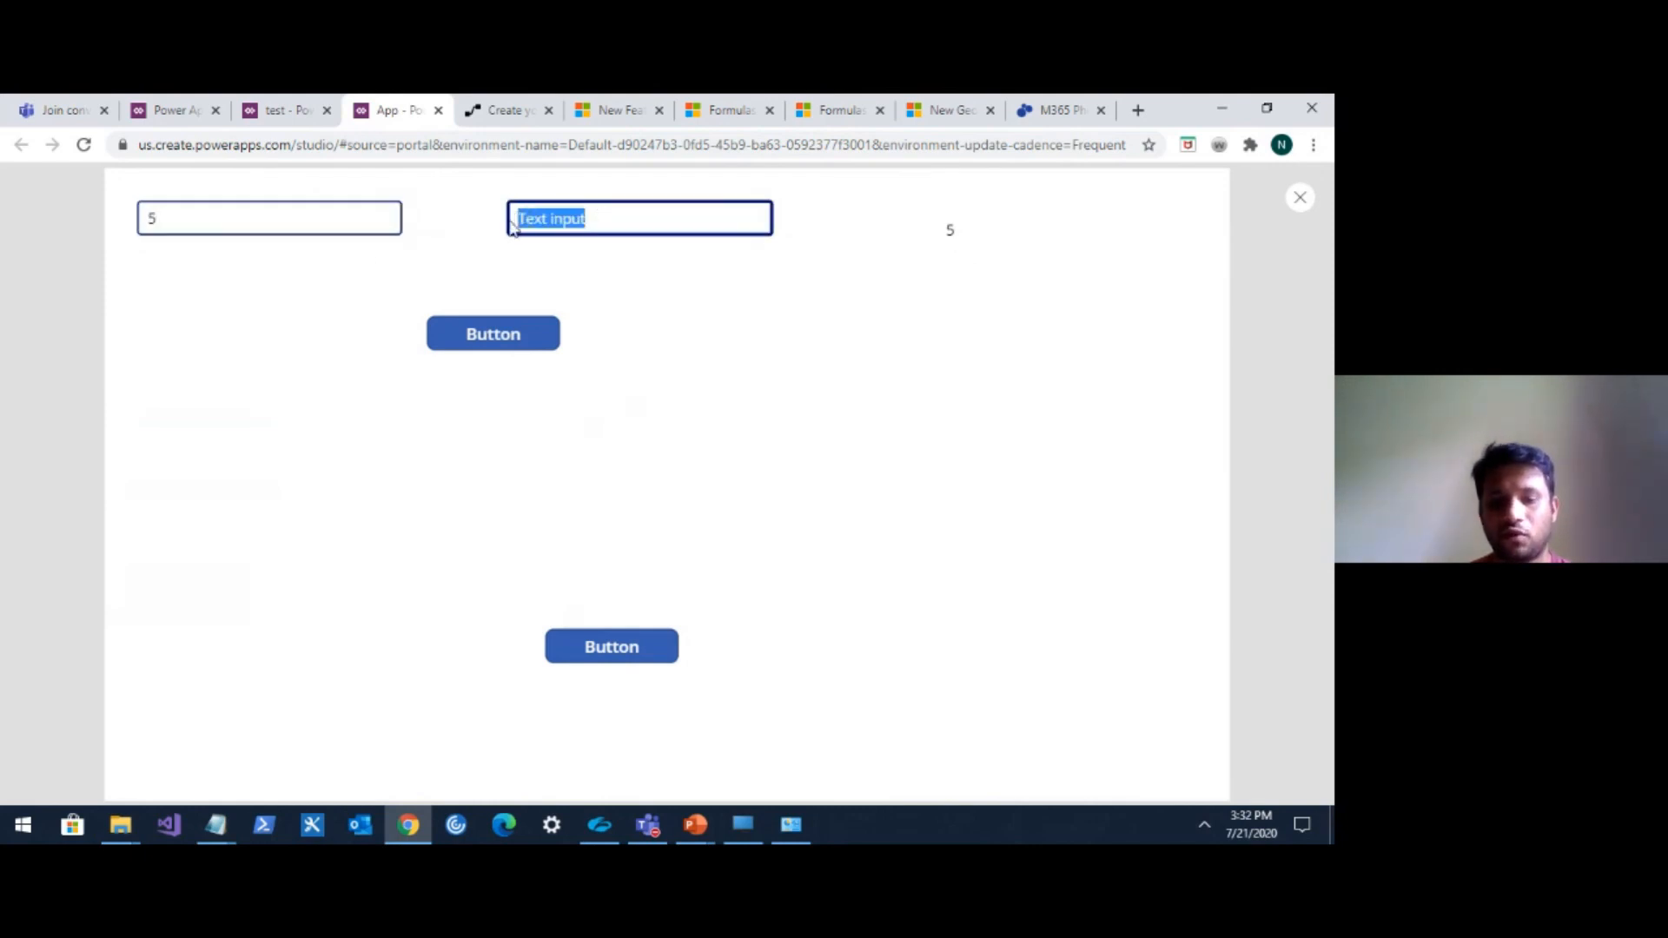
{"action": "type", "text": "10"}
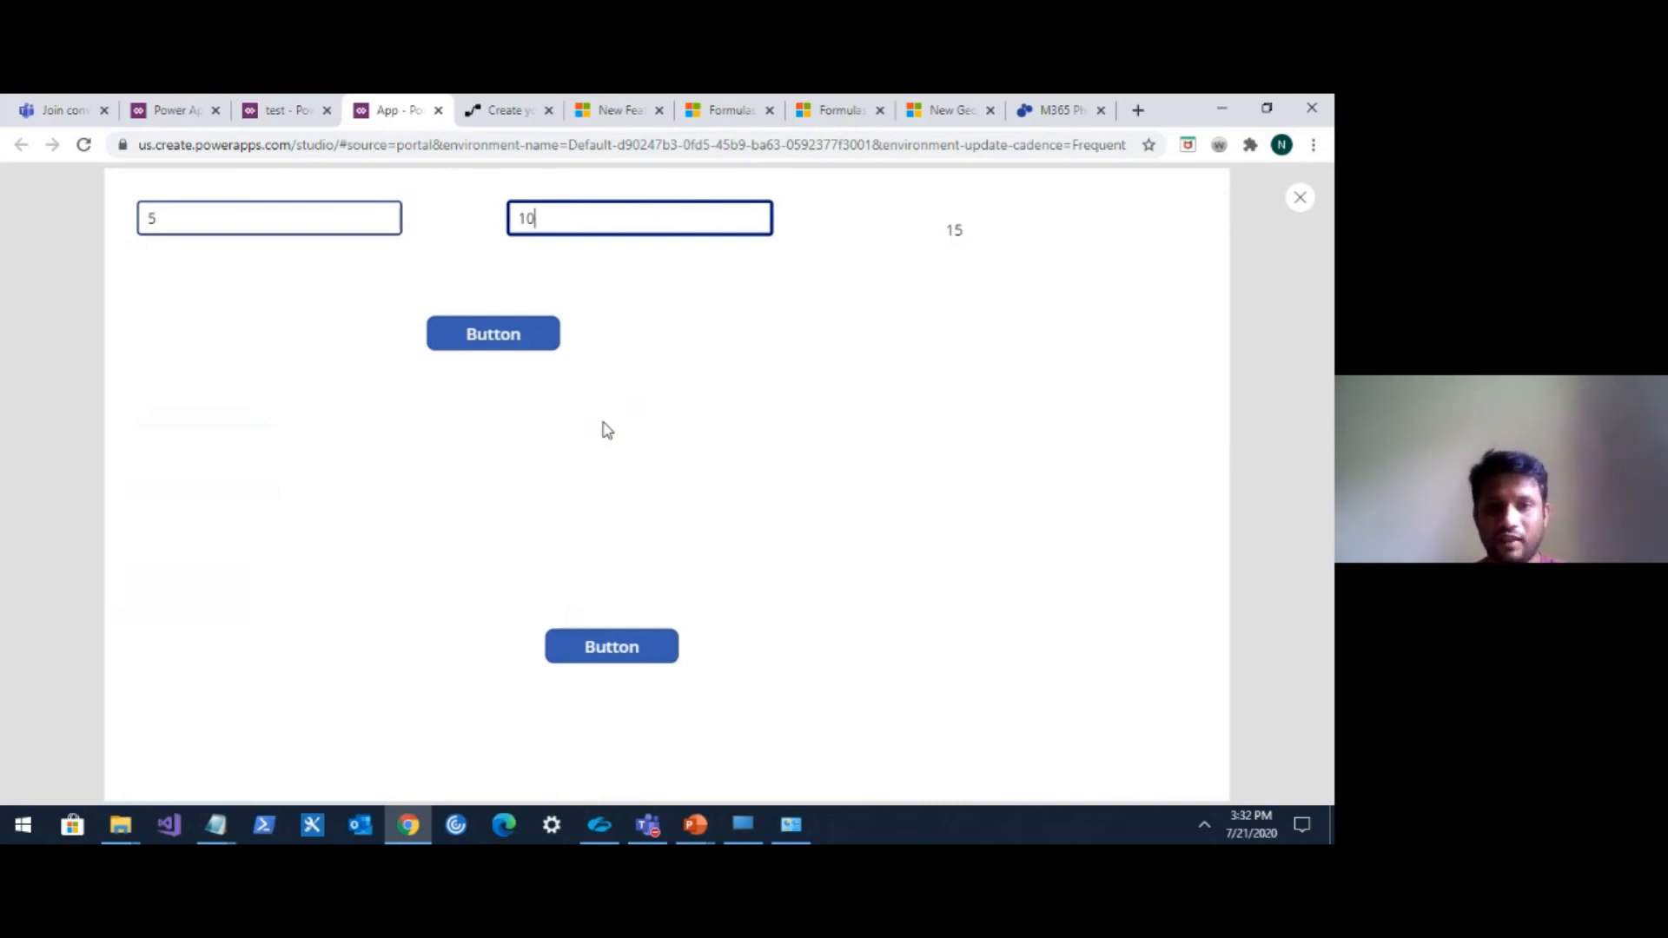
{"action": "left_click", "coordinate": [1301, 200]}
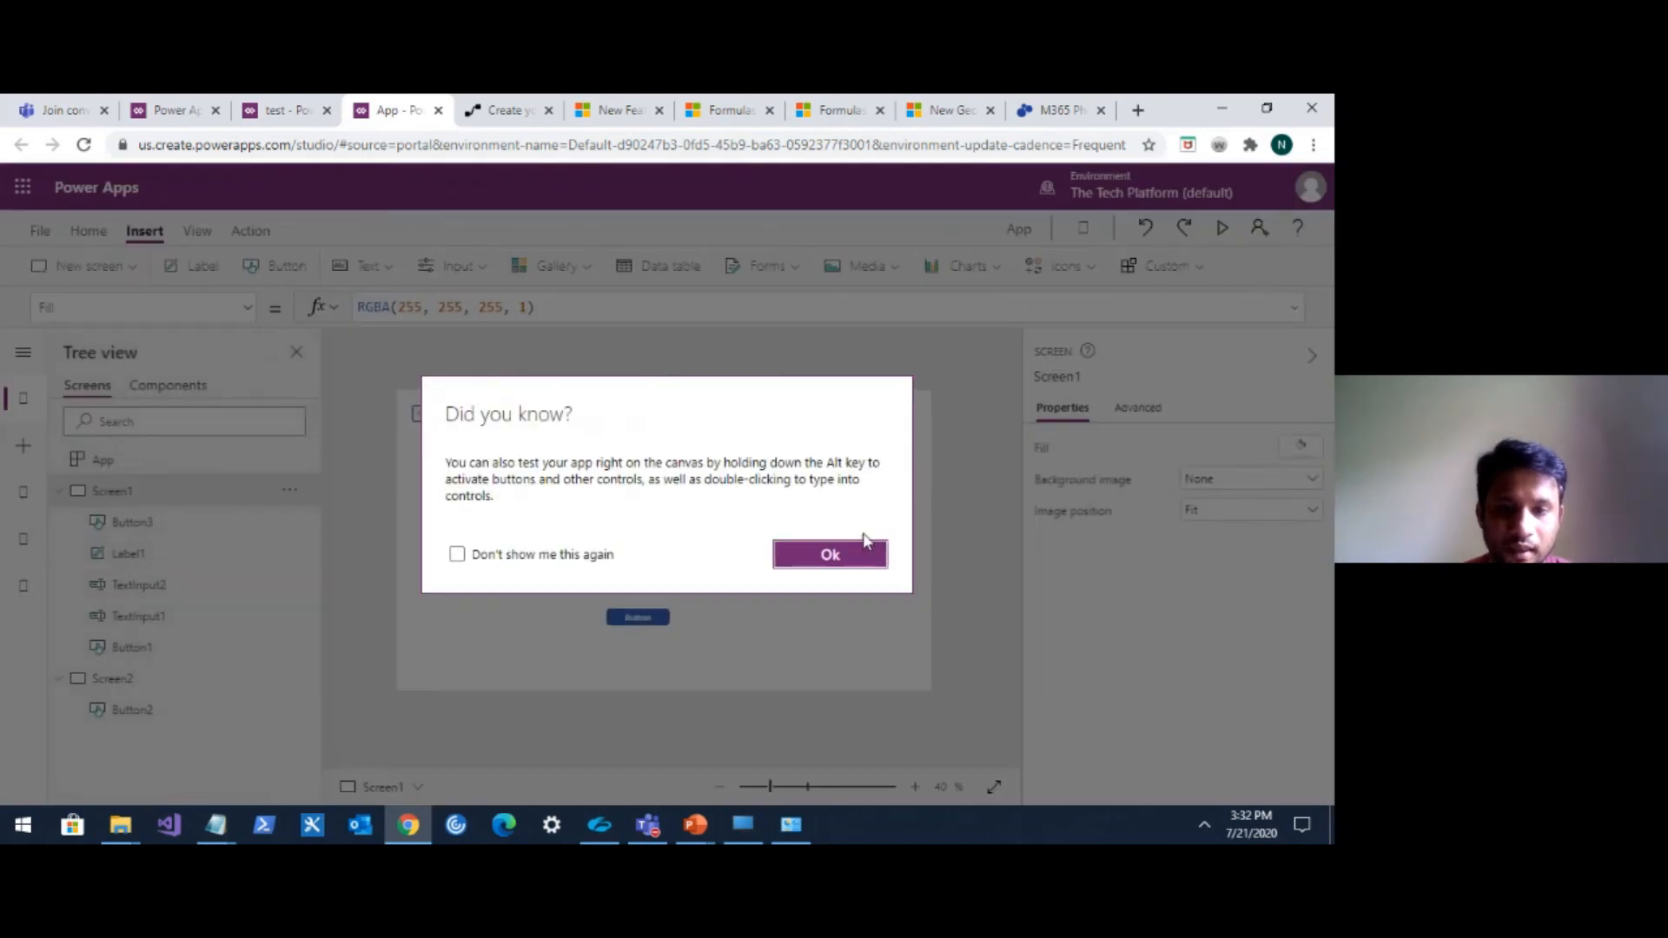
{"action": "left_click", "coordinate": [829, 556]}
Replace the new button's OnSelect formula with UpdateContext({VarContext: }).
{"action": "left_click", "coordinate": [582, 468]}
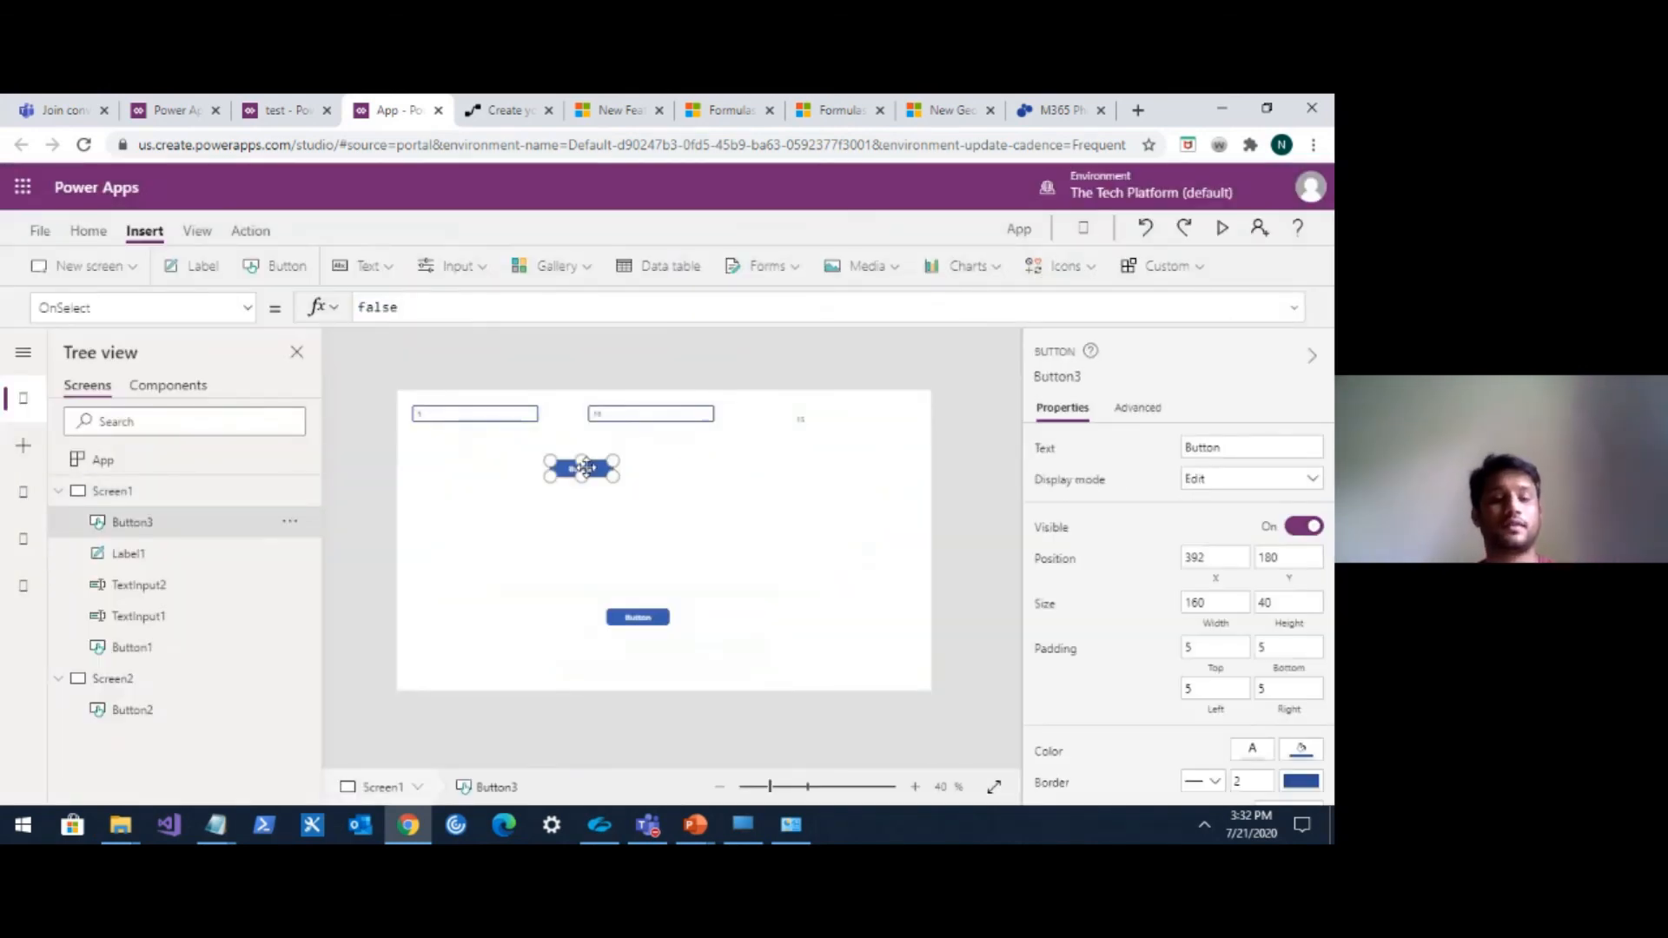
{"action": "left_click", "coordinate": [430, 310]}
{"action": "left_click_drag", "start_coordinate": [430, 310], "coordinate": [357, 307]}
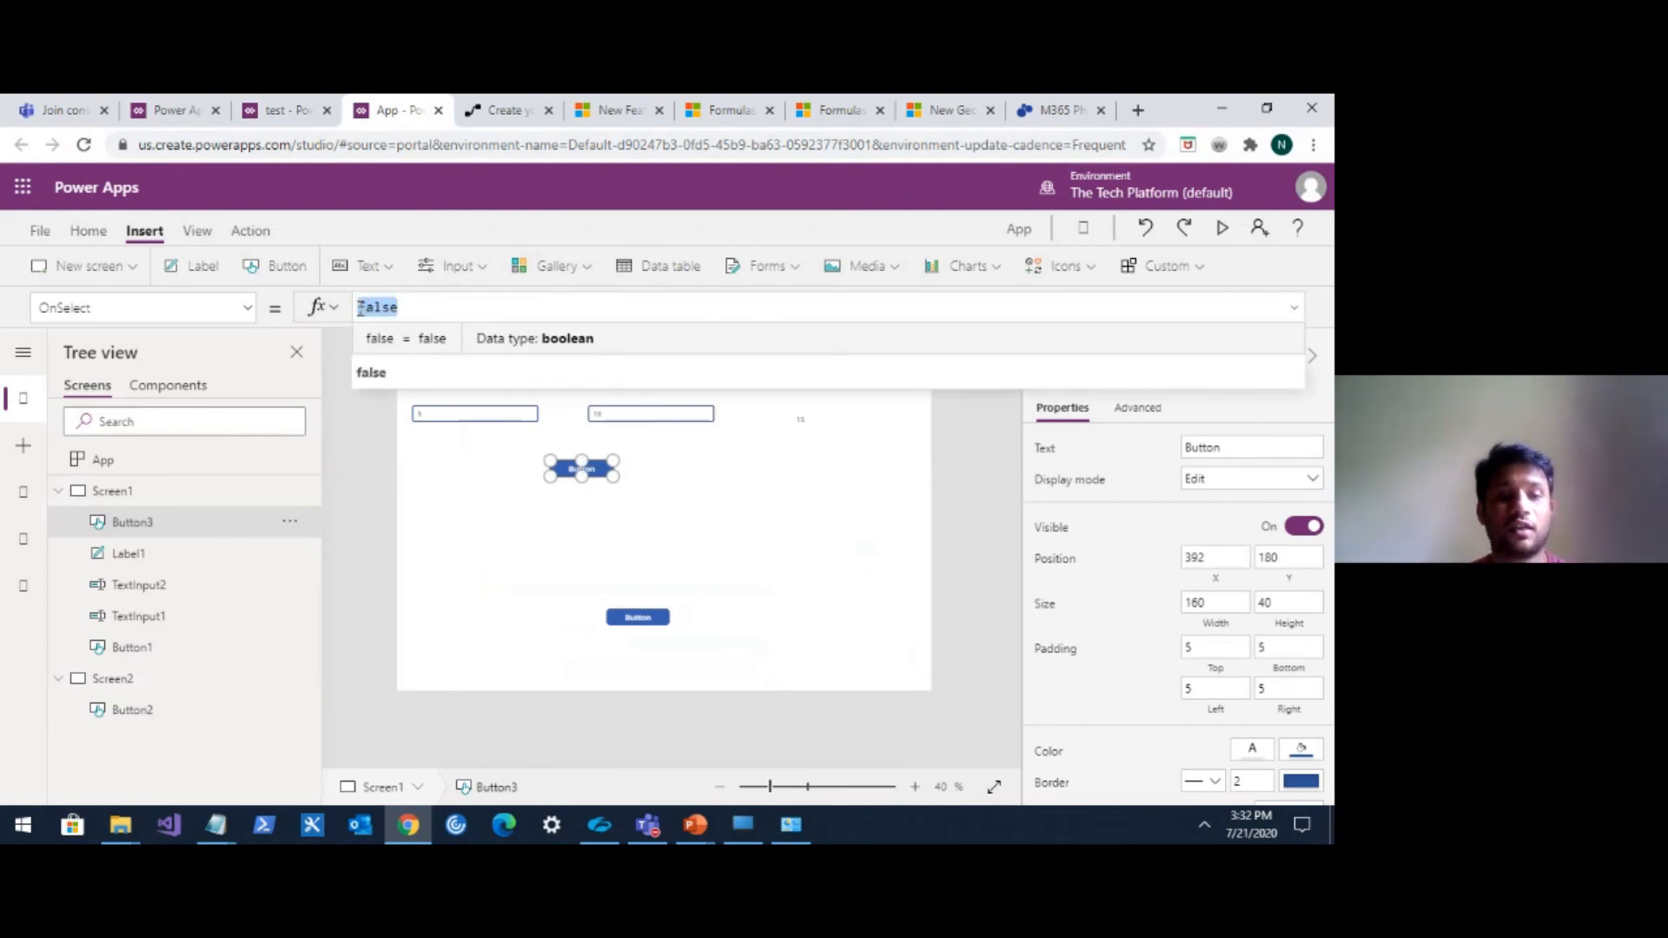
{"action": "type", "text": "Updat"}
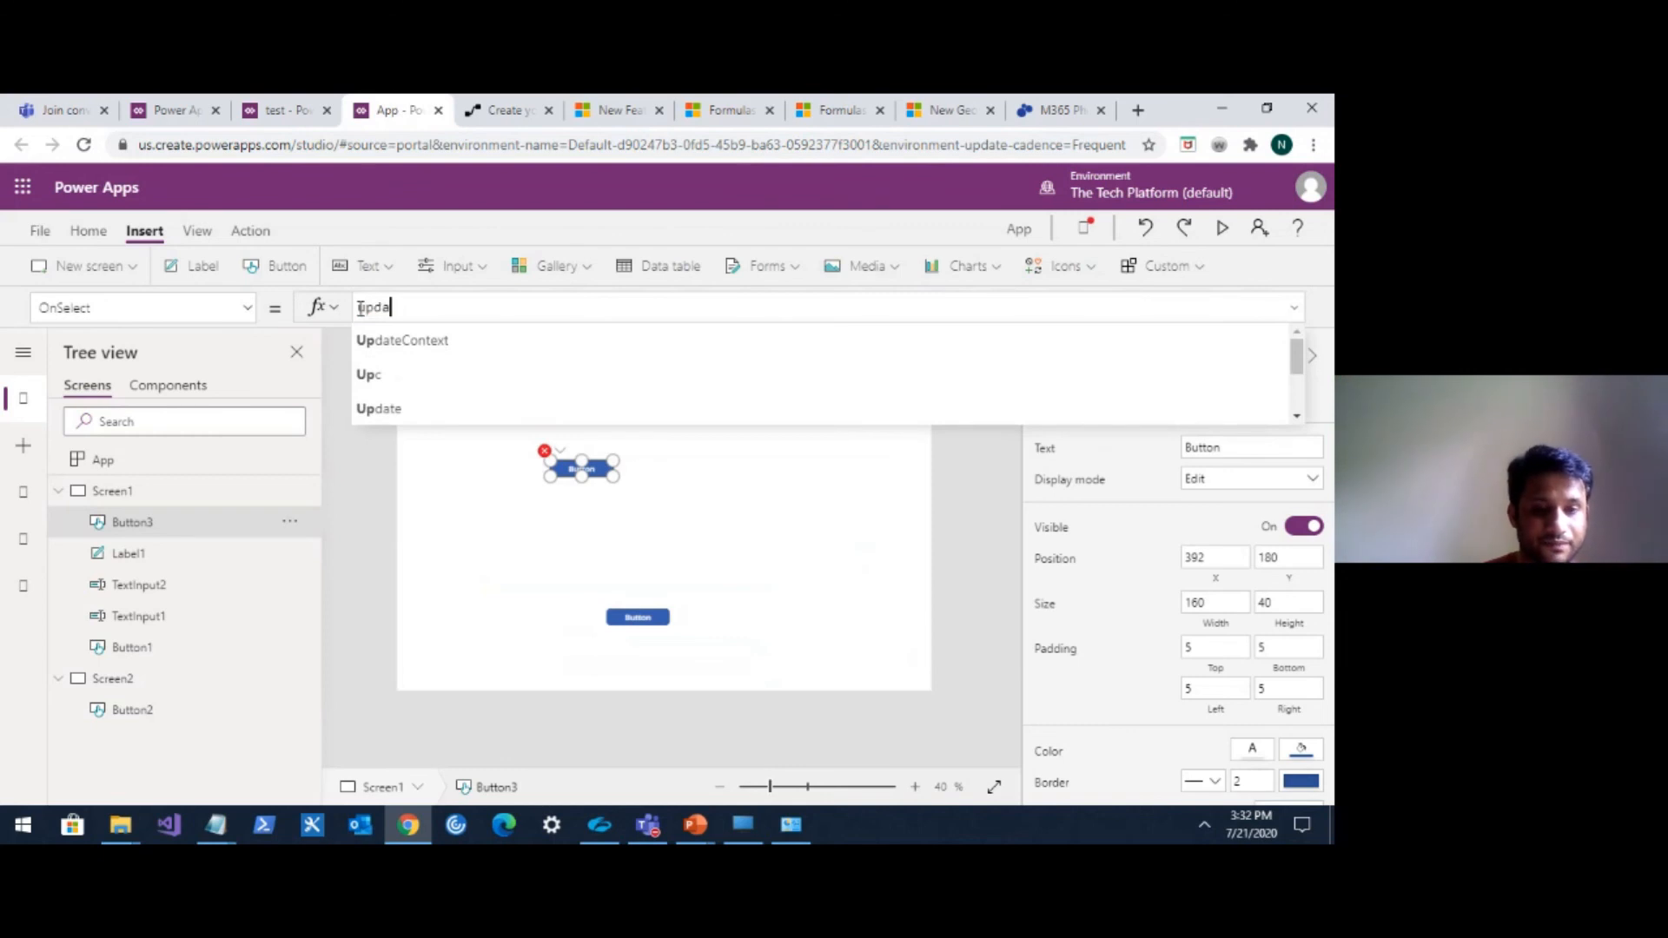
{"action": "left_click", "coordinate": [402, 340]}
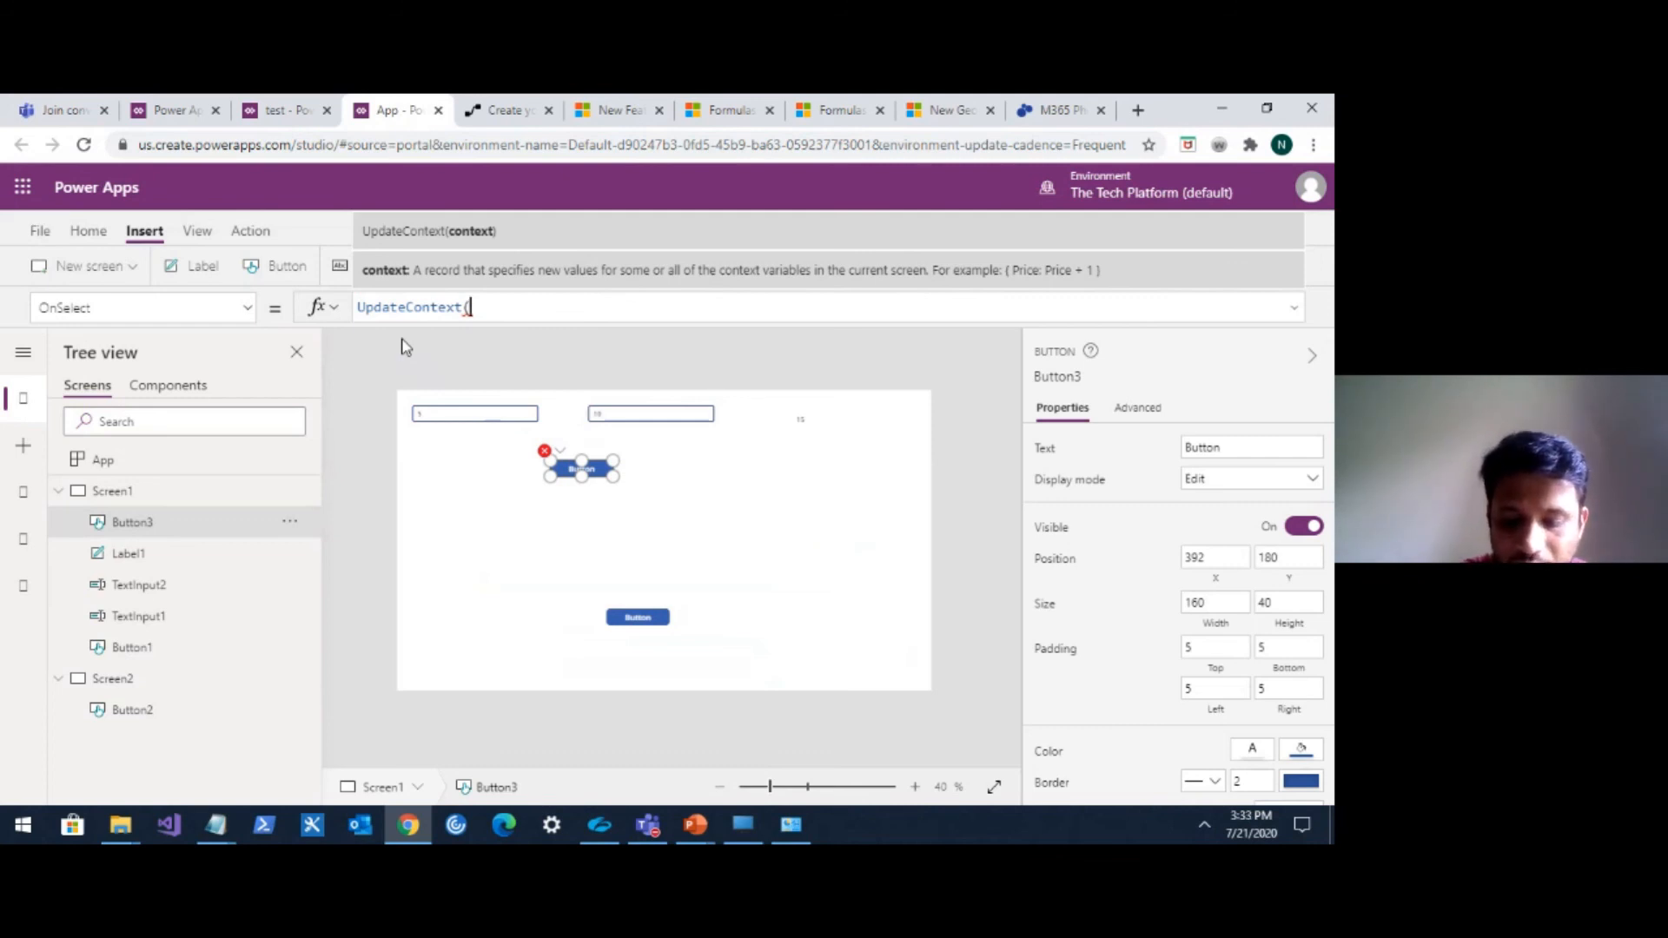
{"action": "type", "text": "{"}
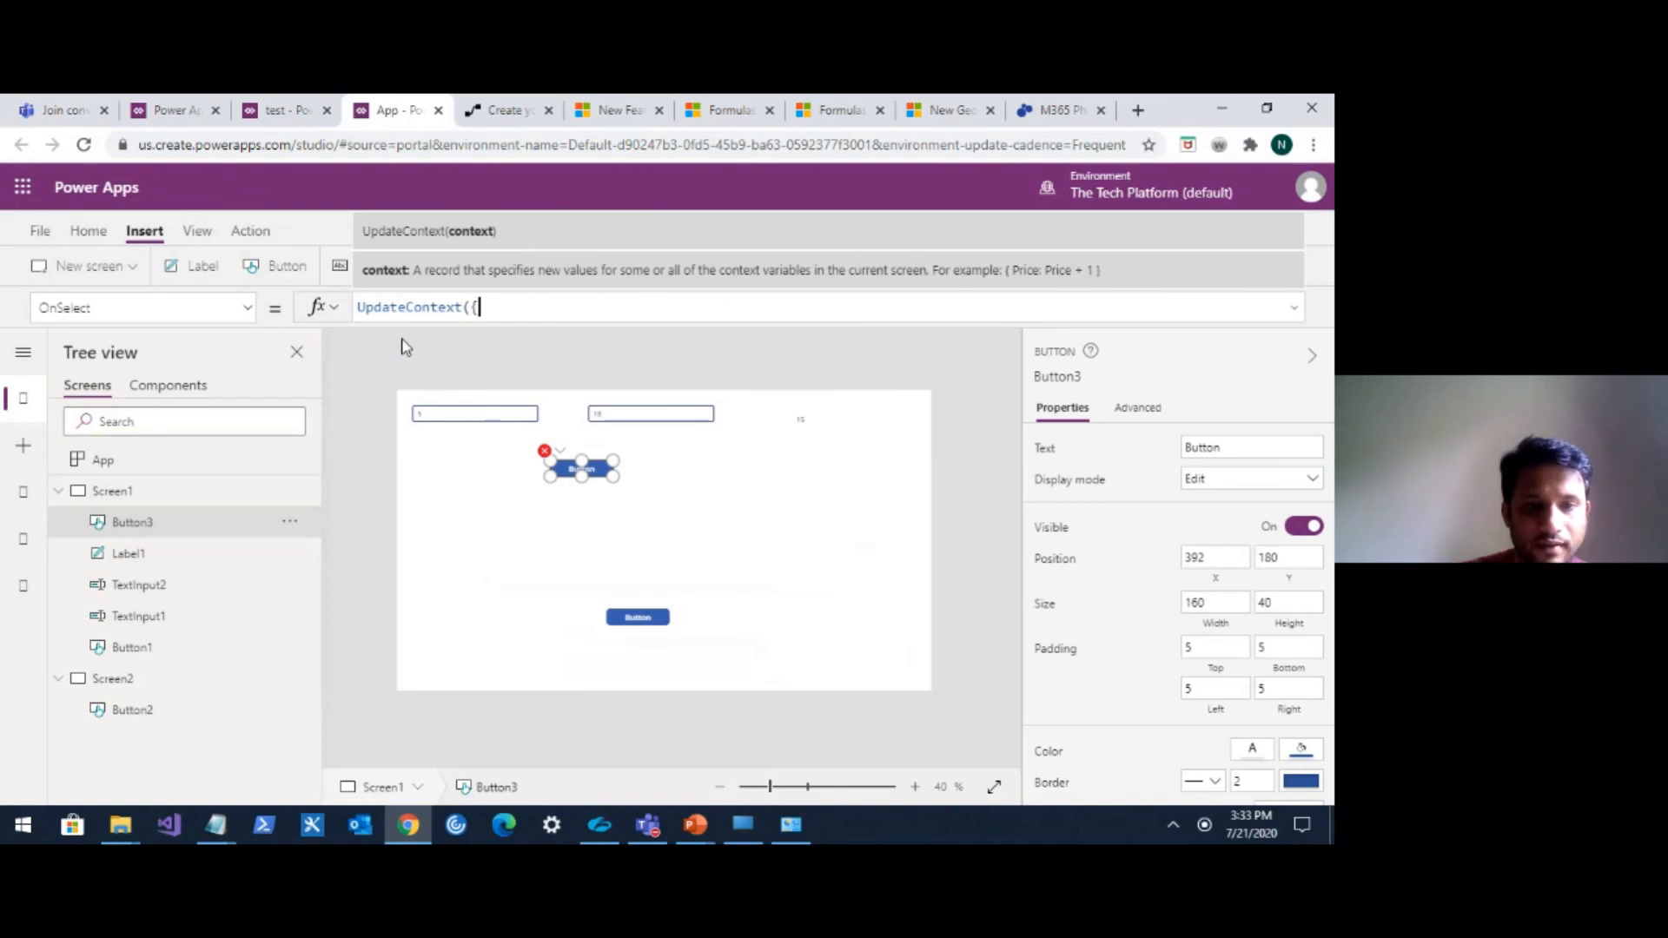
{"action": "type", "text": "}"}
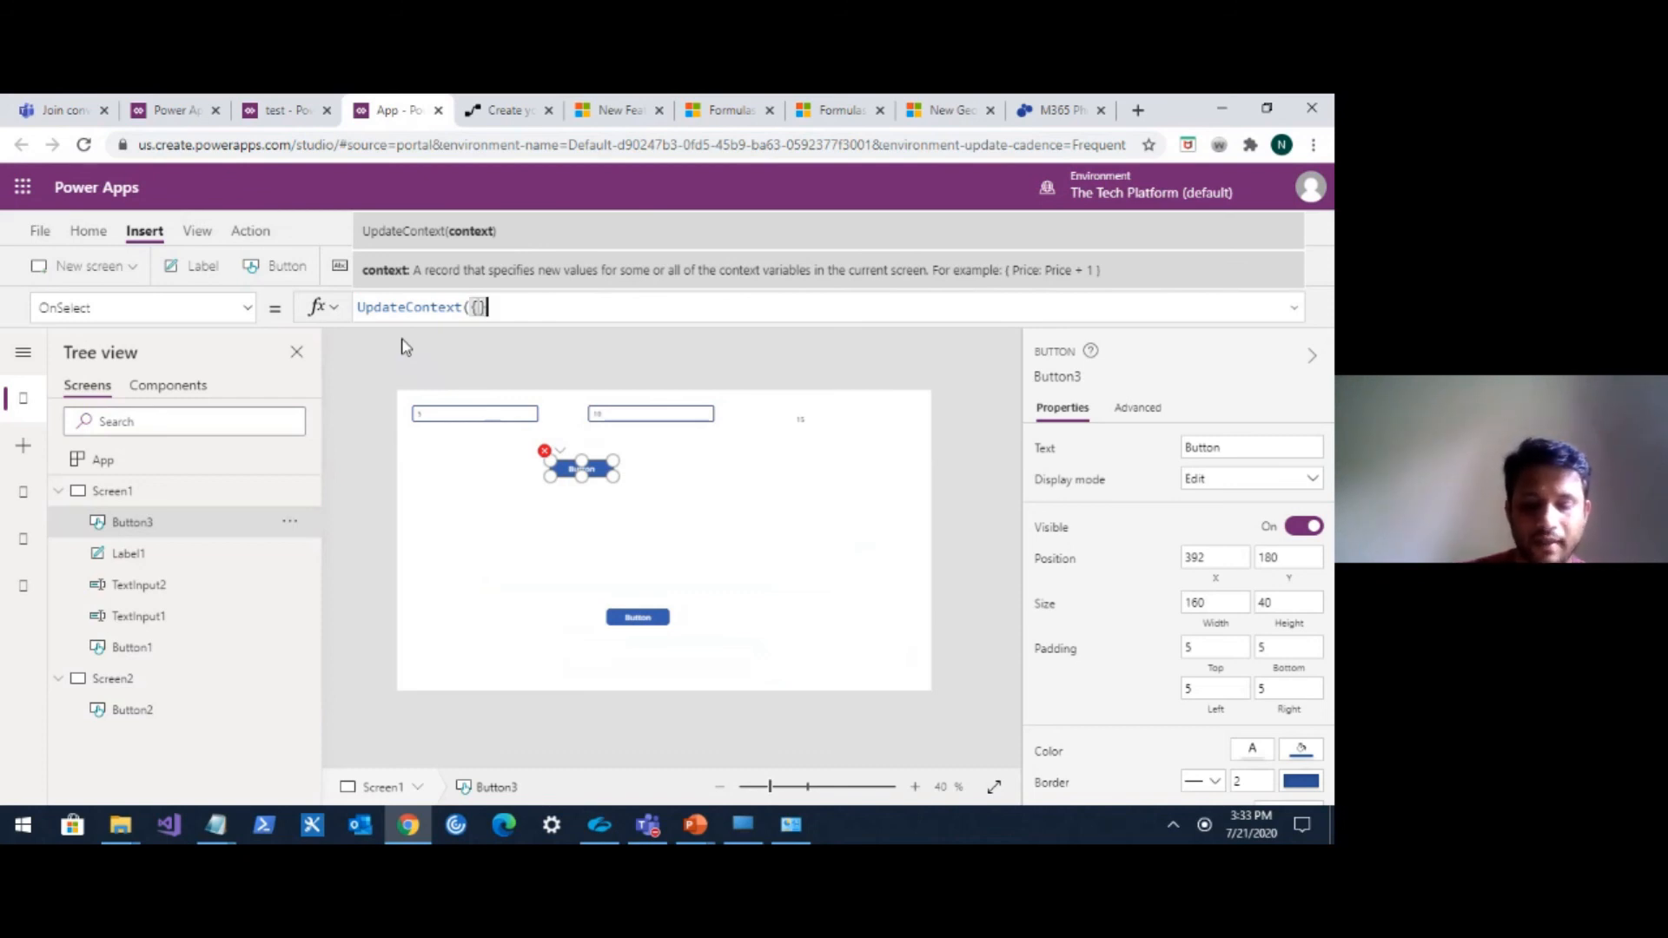
{"action": "type", "text": ")"}
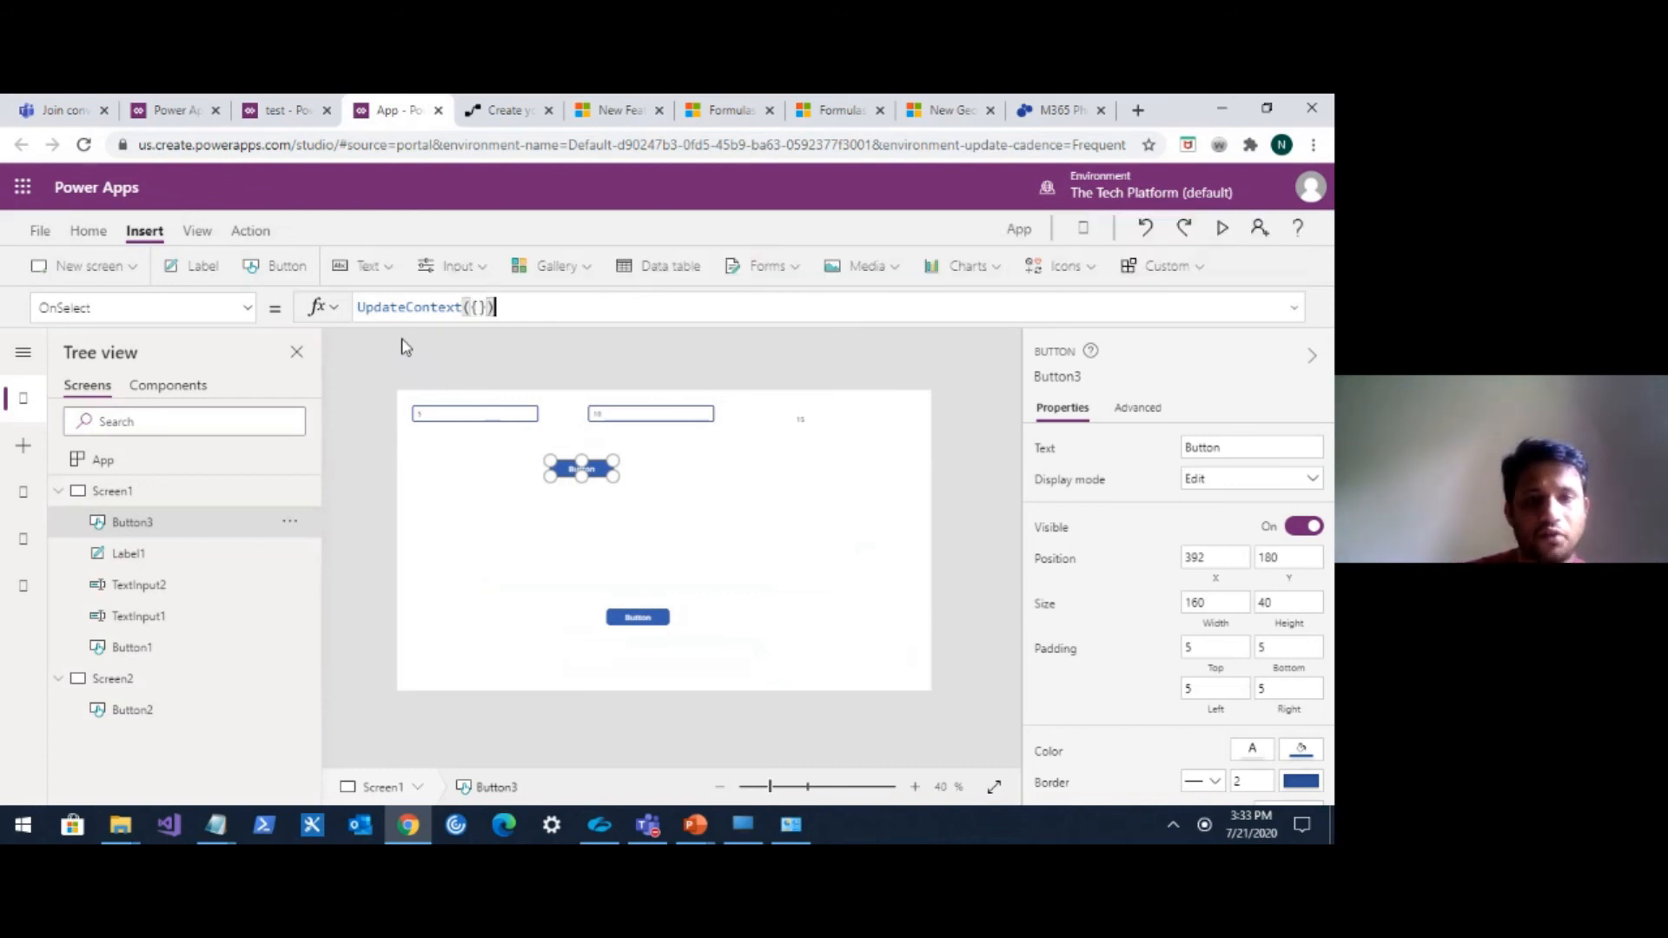
{"action": "left_click", "coordinate": [479, 306]}
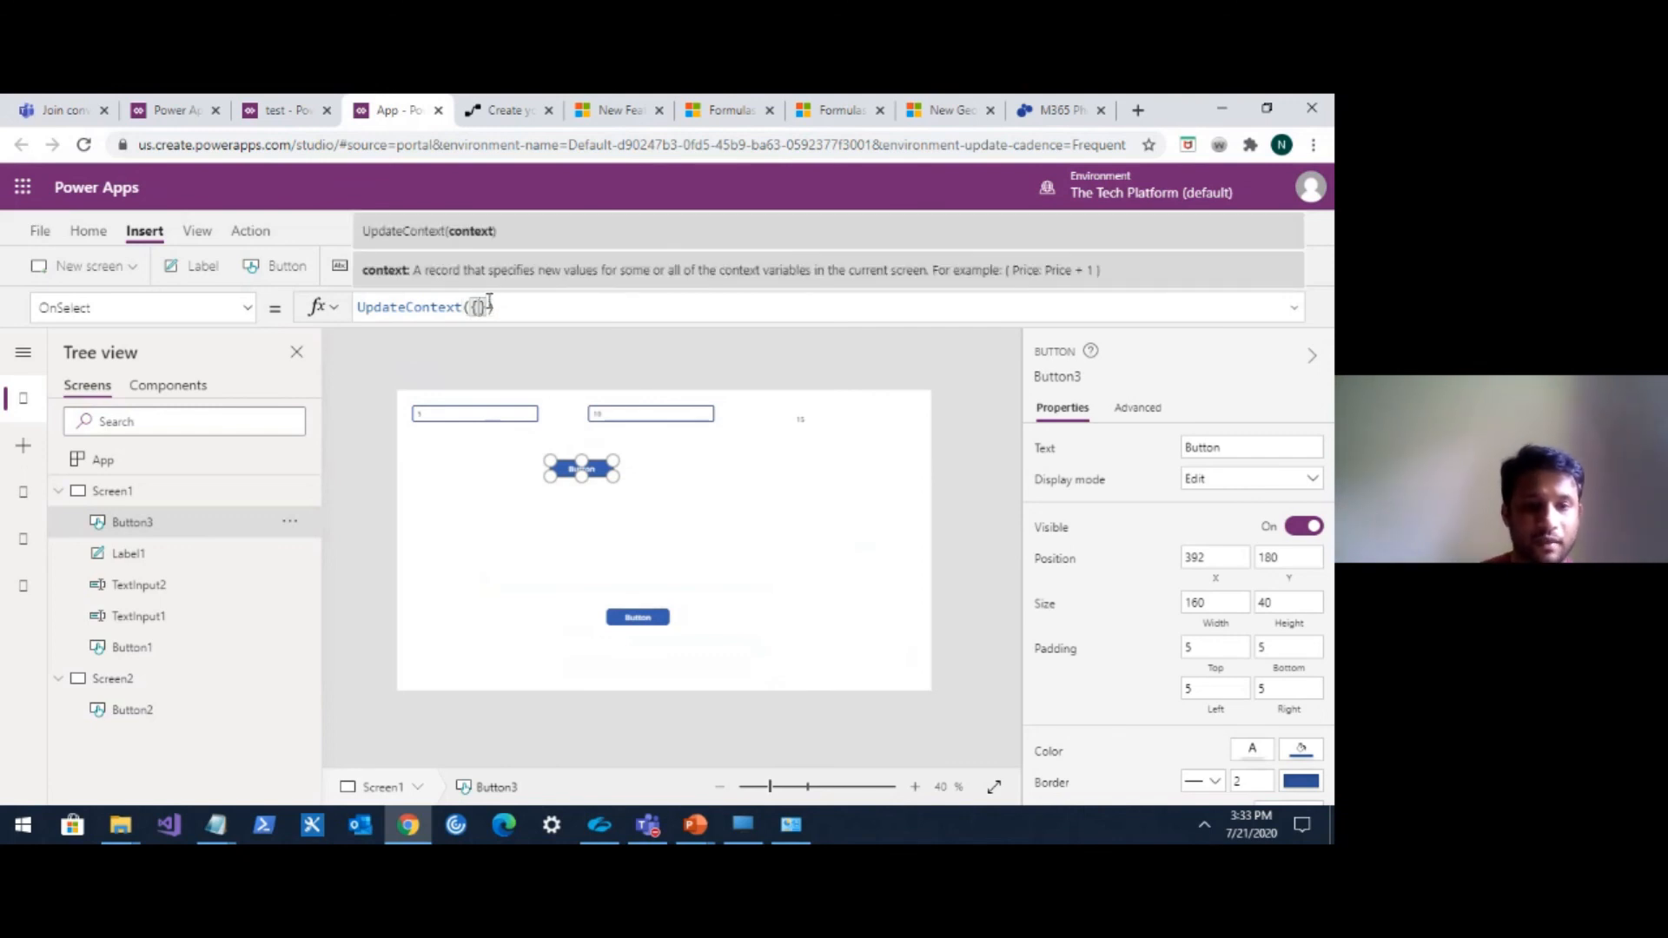
{"action": "type", "text": "VarConte"}
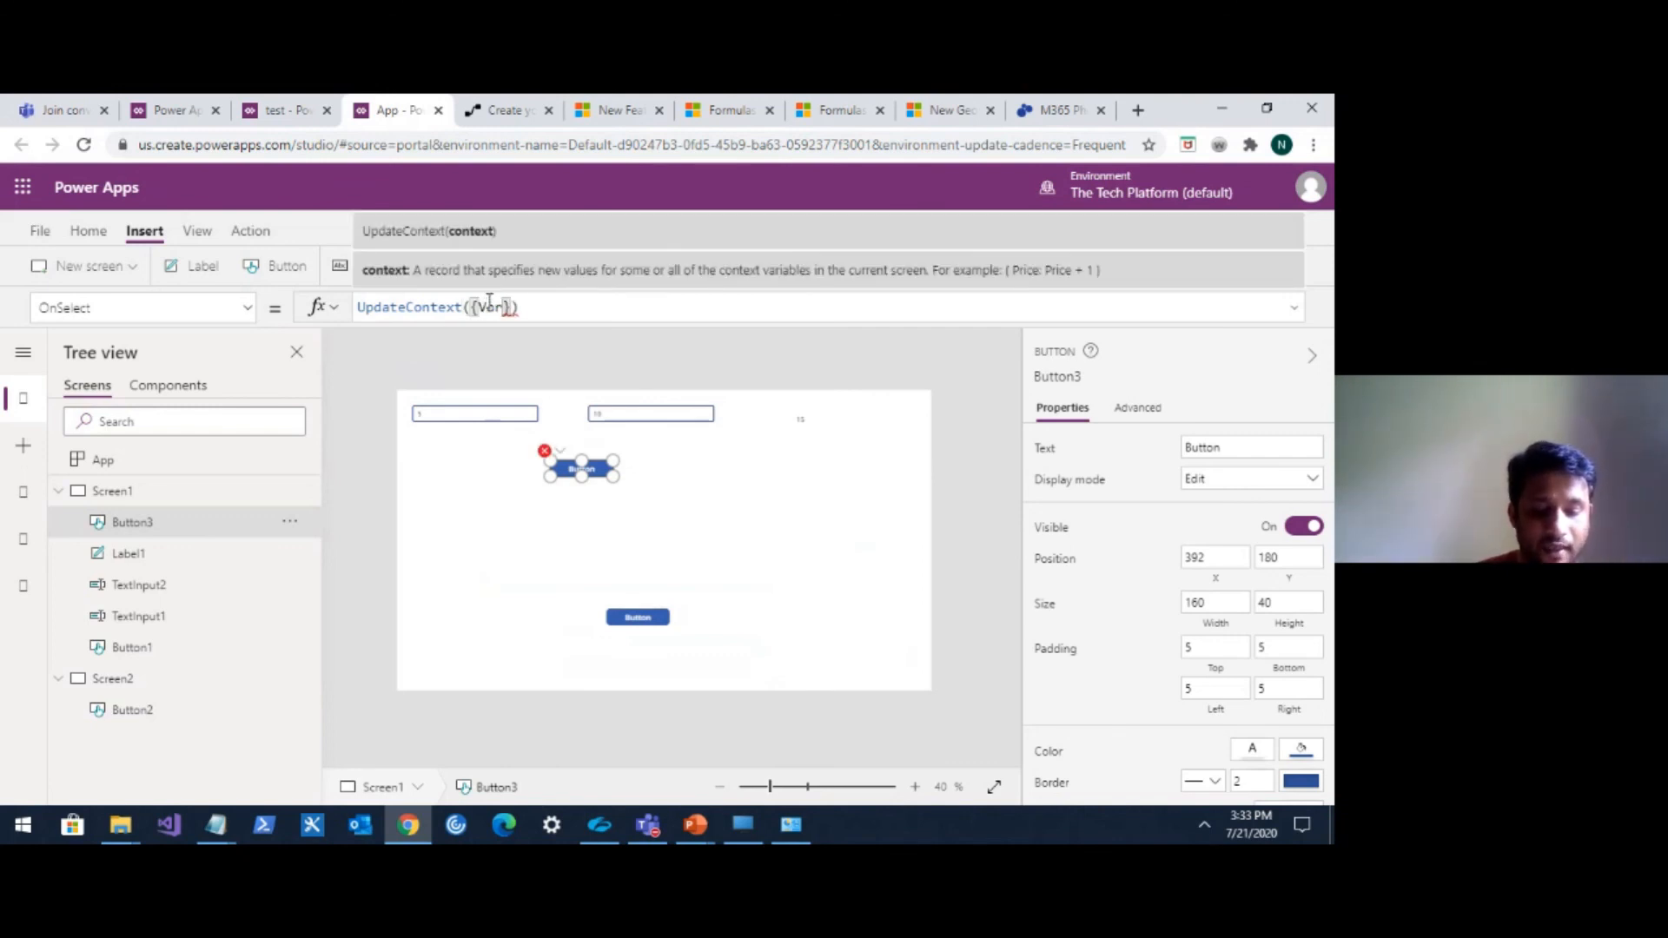
{"action": "type", "text": "x"}
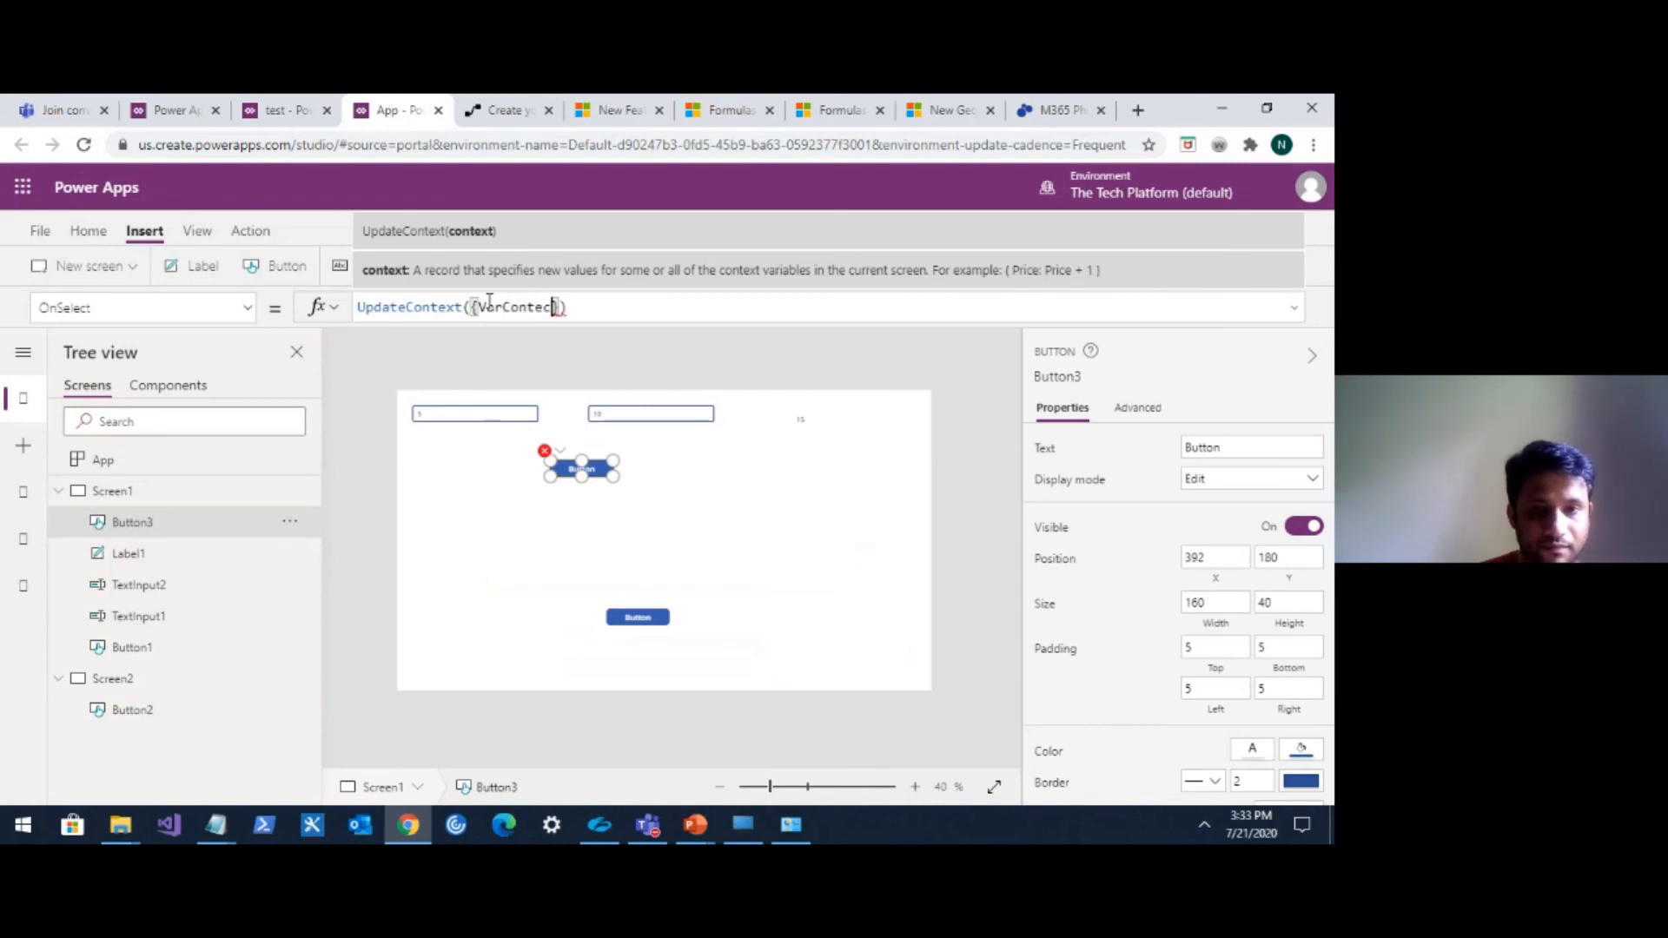
{"action": "type", "text": "t:"}
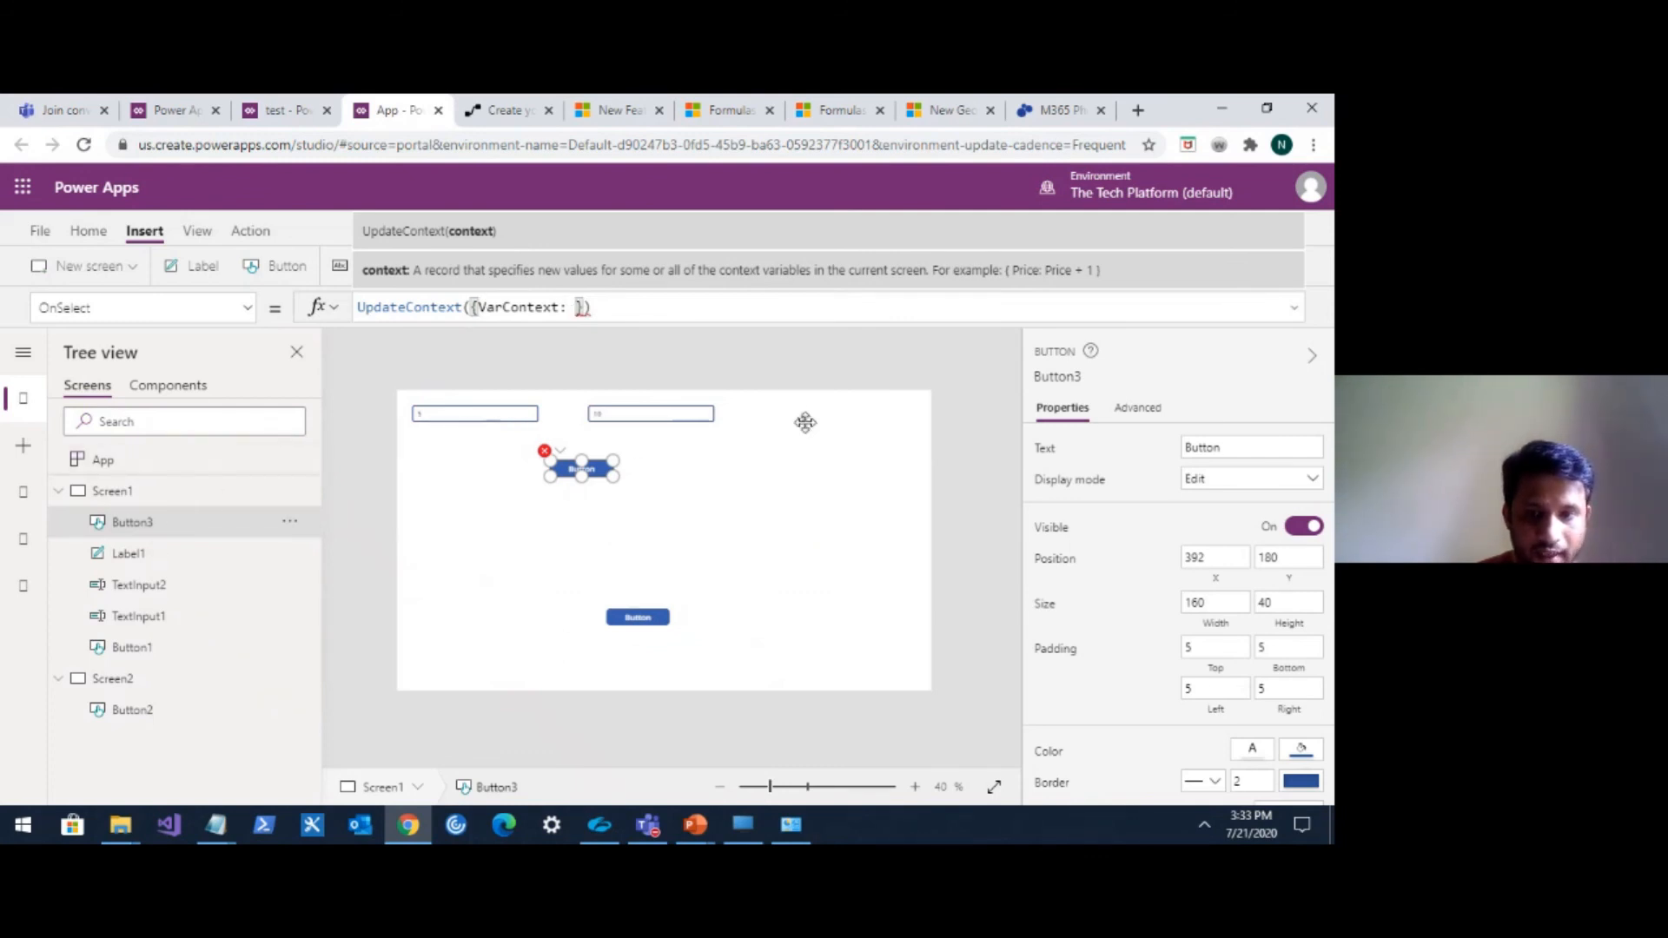
Complete the button's OnSelect formula as UpdateContext({VarContext:Label1.Text }).
{"action": "left_click", "coordinate": [805, 422]}
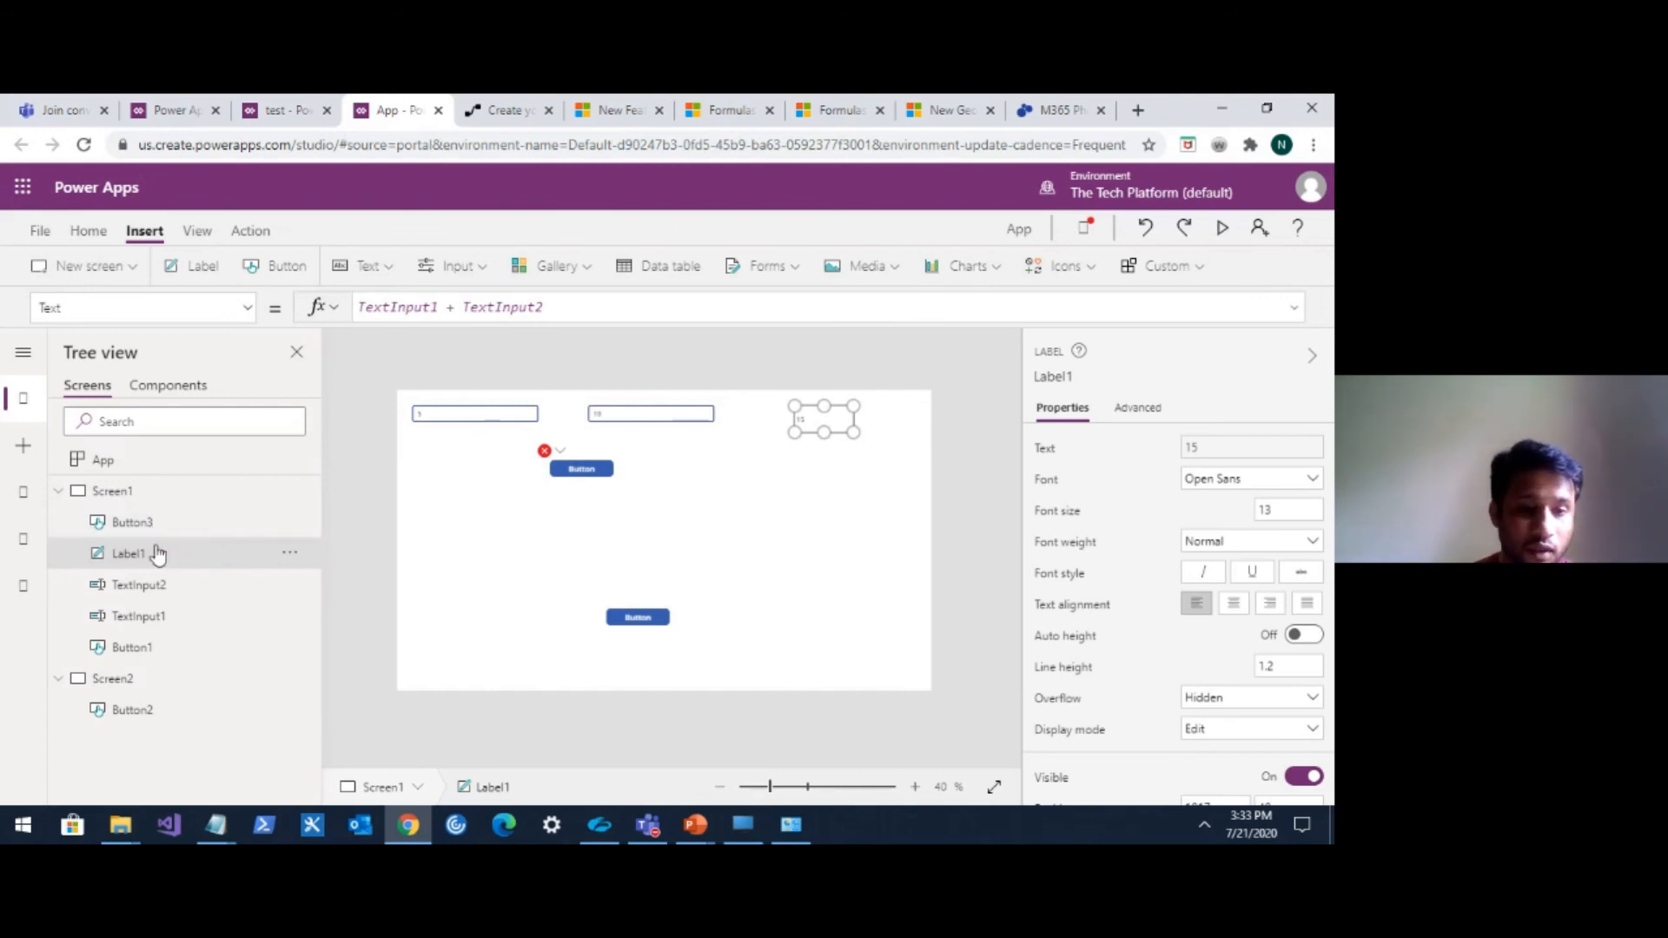
{"action": "left_click", "coordinate": [133, 523]}
{"action": "left_click", "coordinate": [569, 307]}
{"action": "type", "text": "La"}
{"action": "type", "text": "s"}
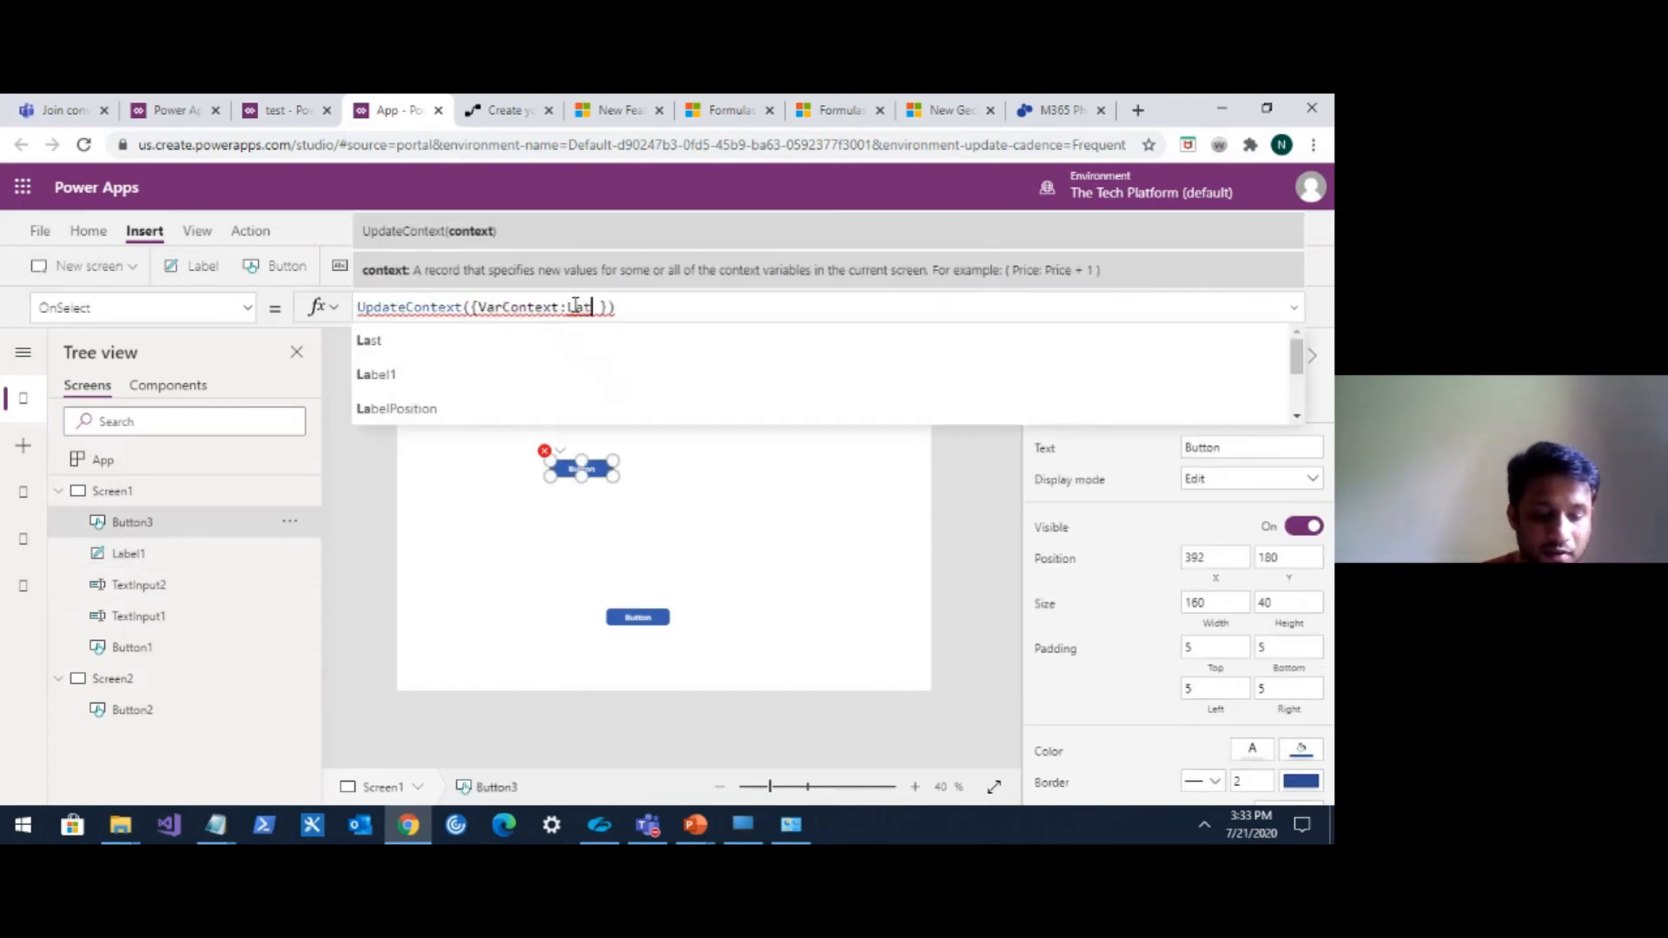
{"action": "key", "text": "BackSpace"}
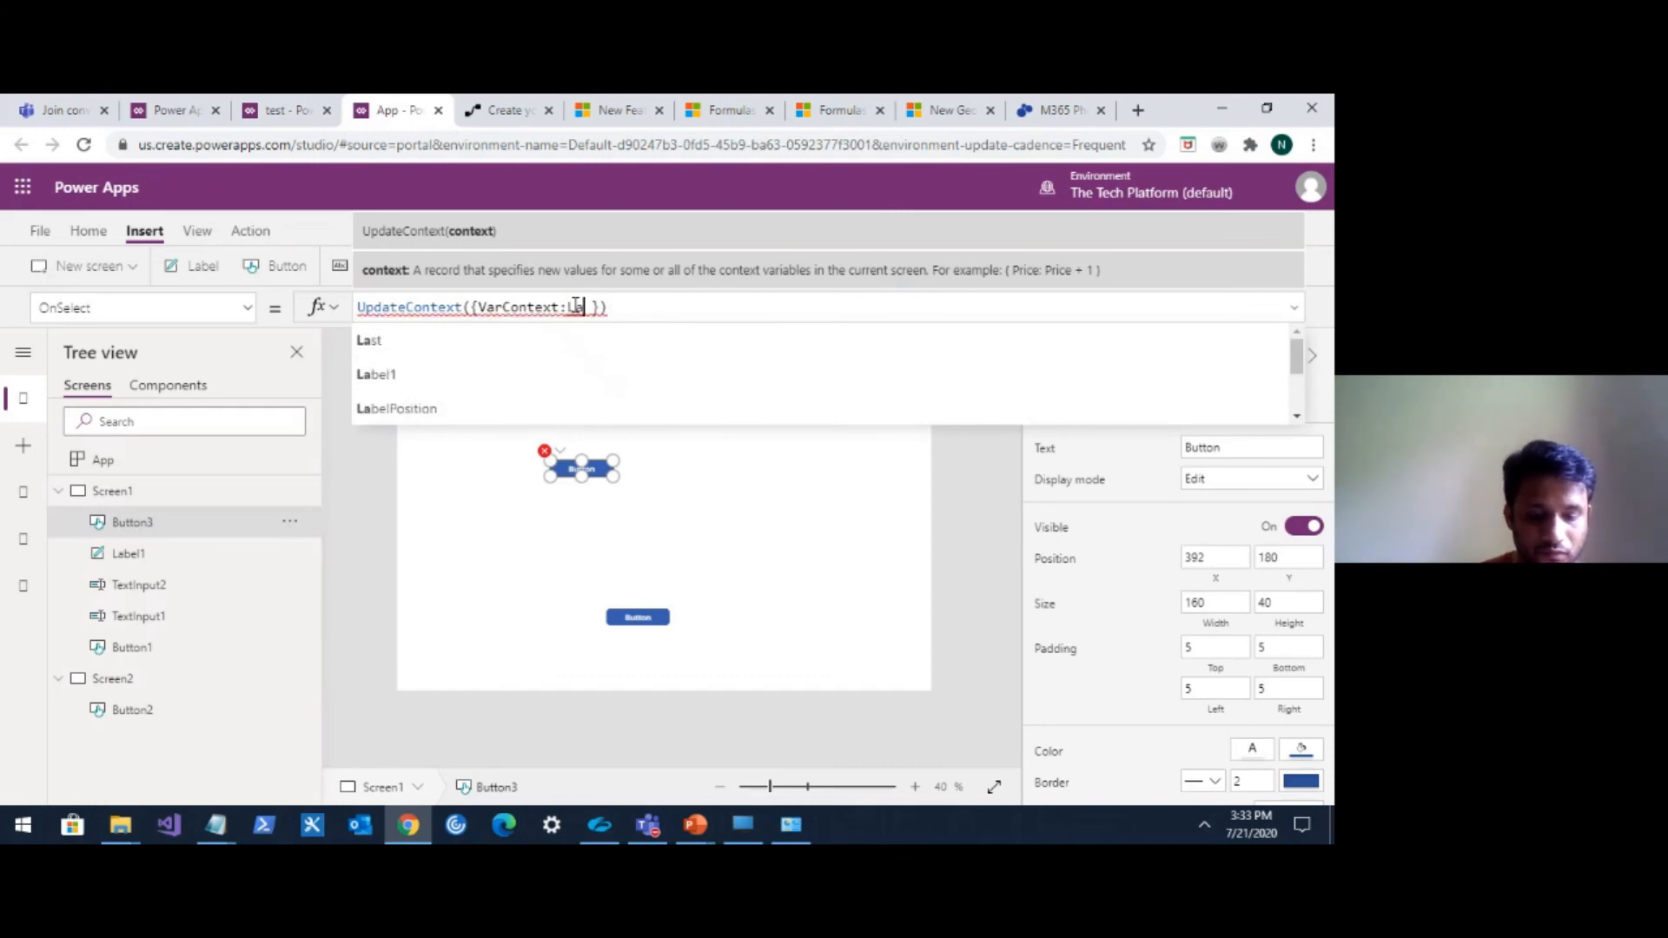
{"action": "key", "text": "Down"}
{"action": "key", "text": "Down"}
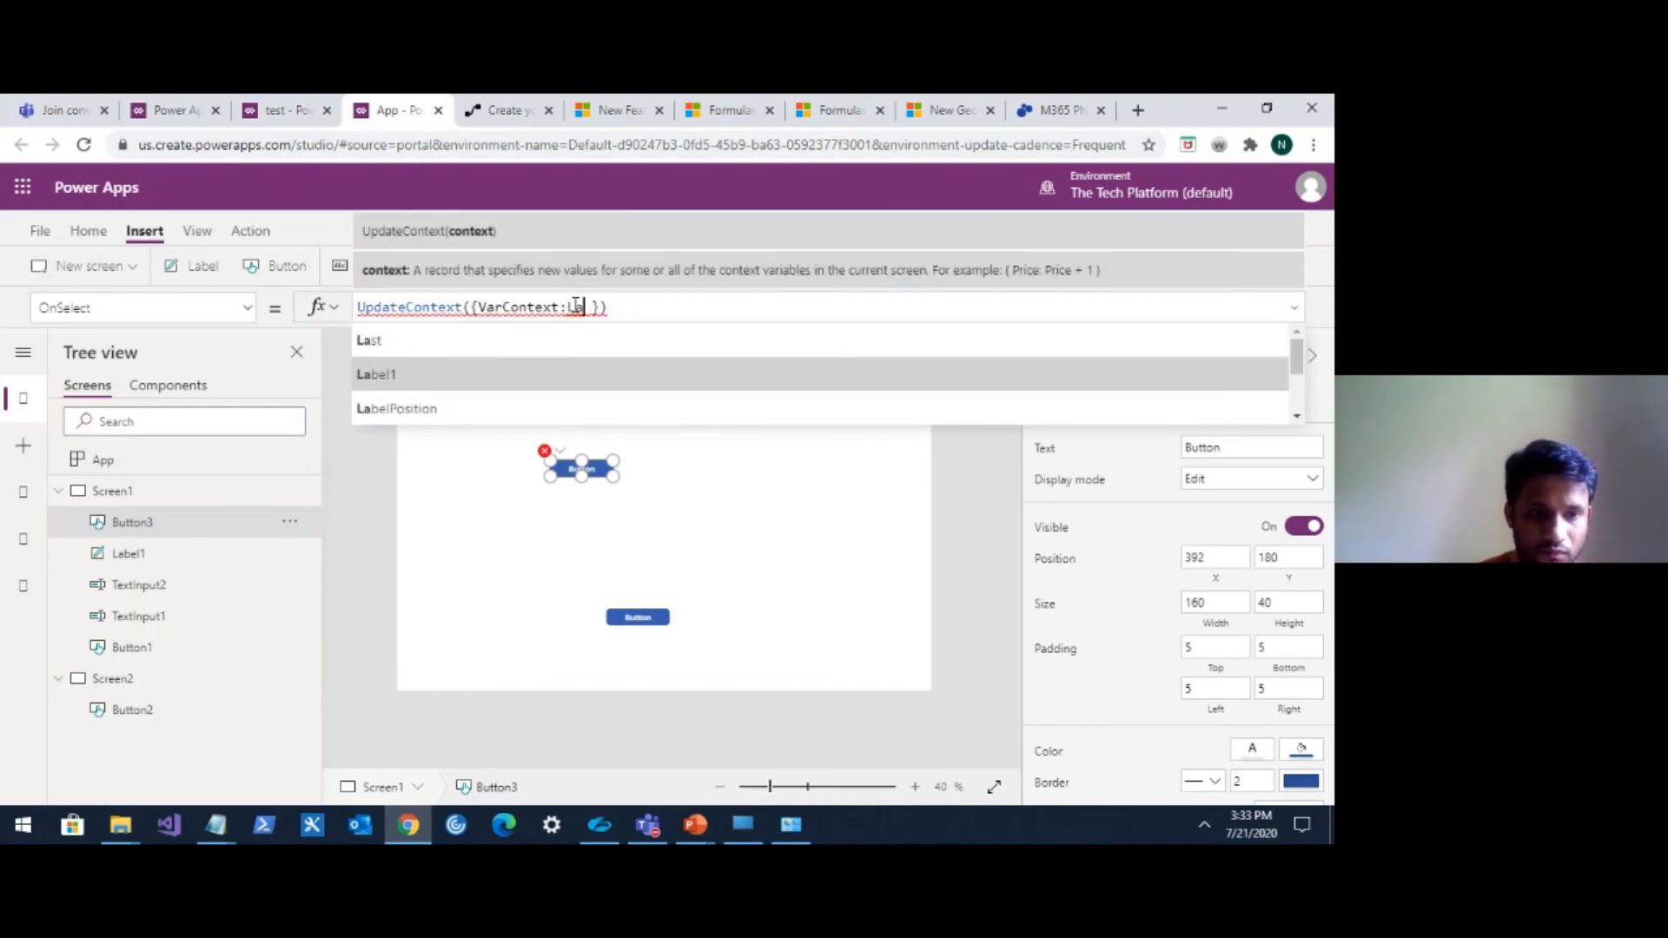
{"action": "key", "text": "Tab"}
{"action": "type", "text": ".te"}
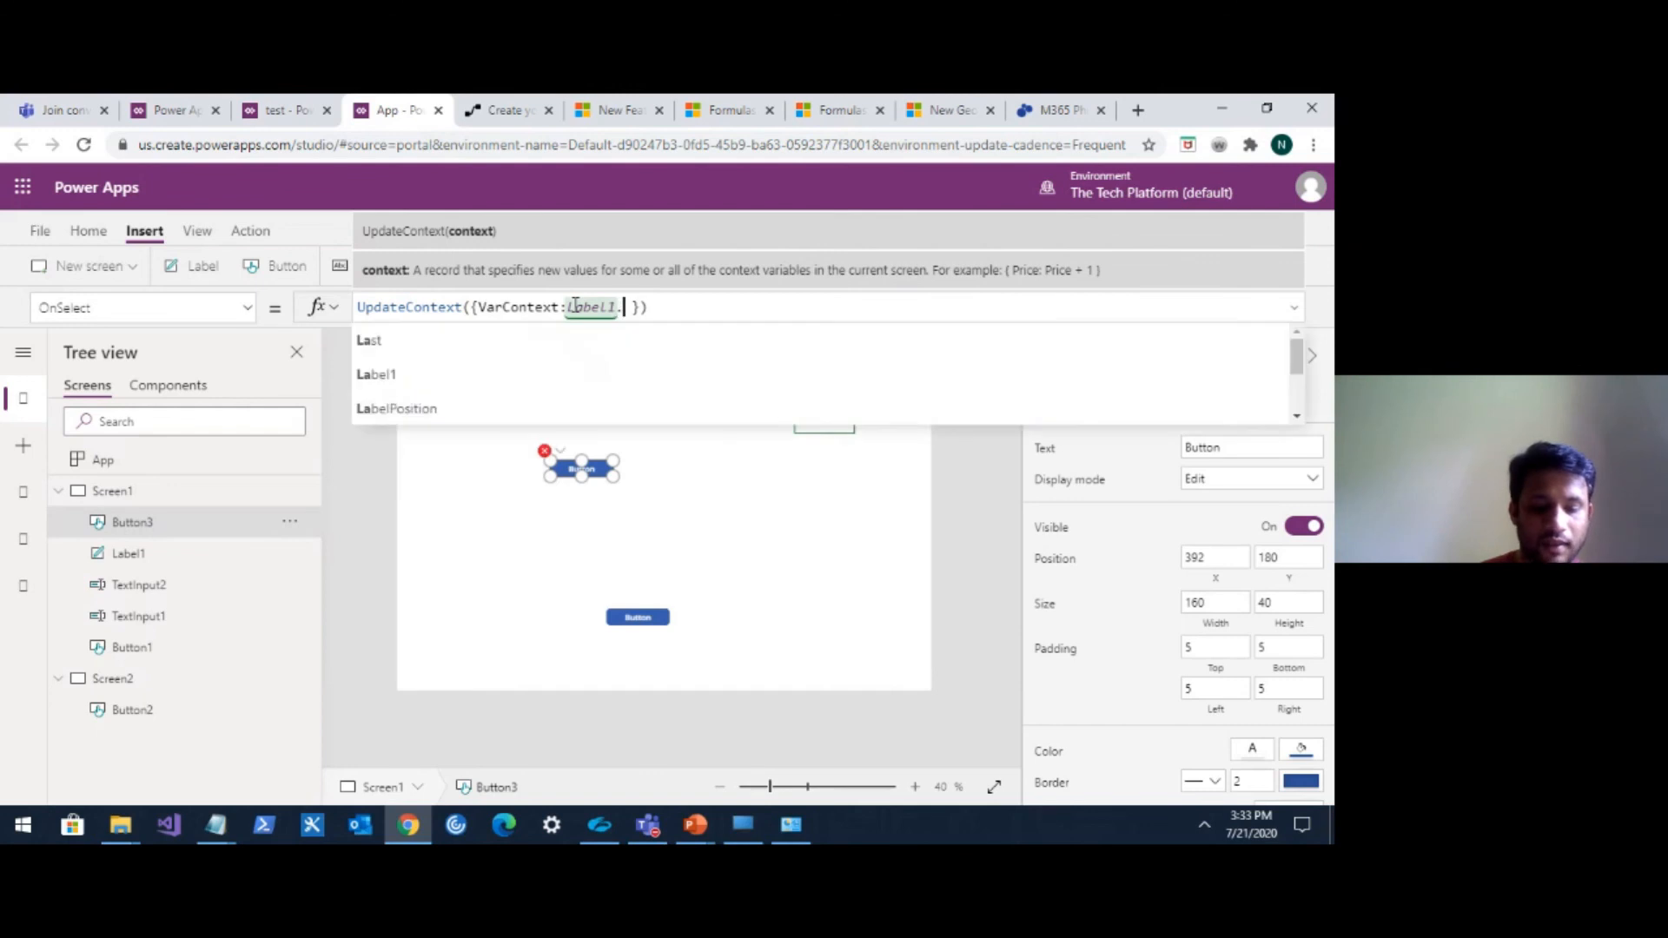
{"action": "left_click", "coordinate": [526, 337]}
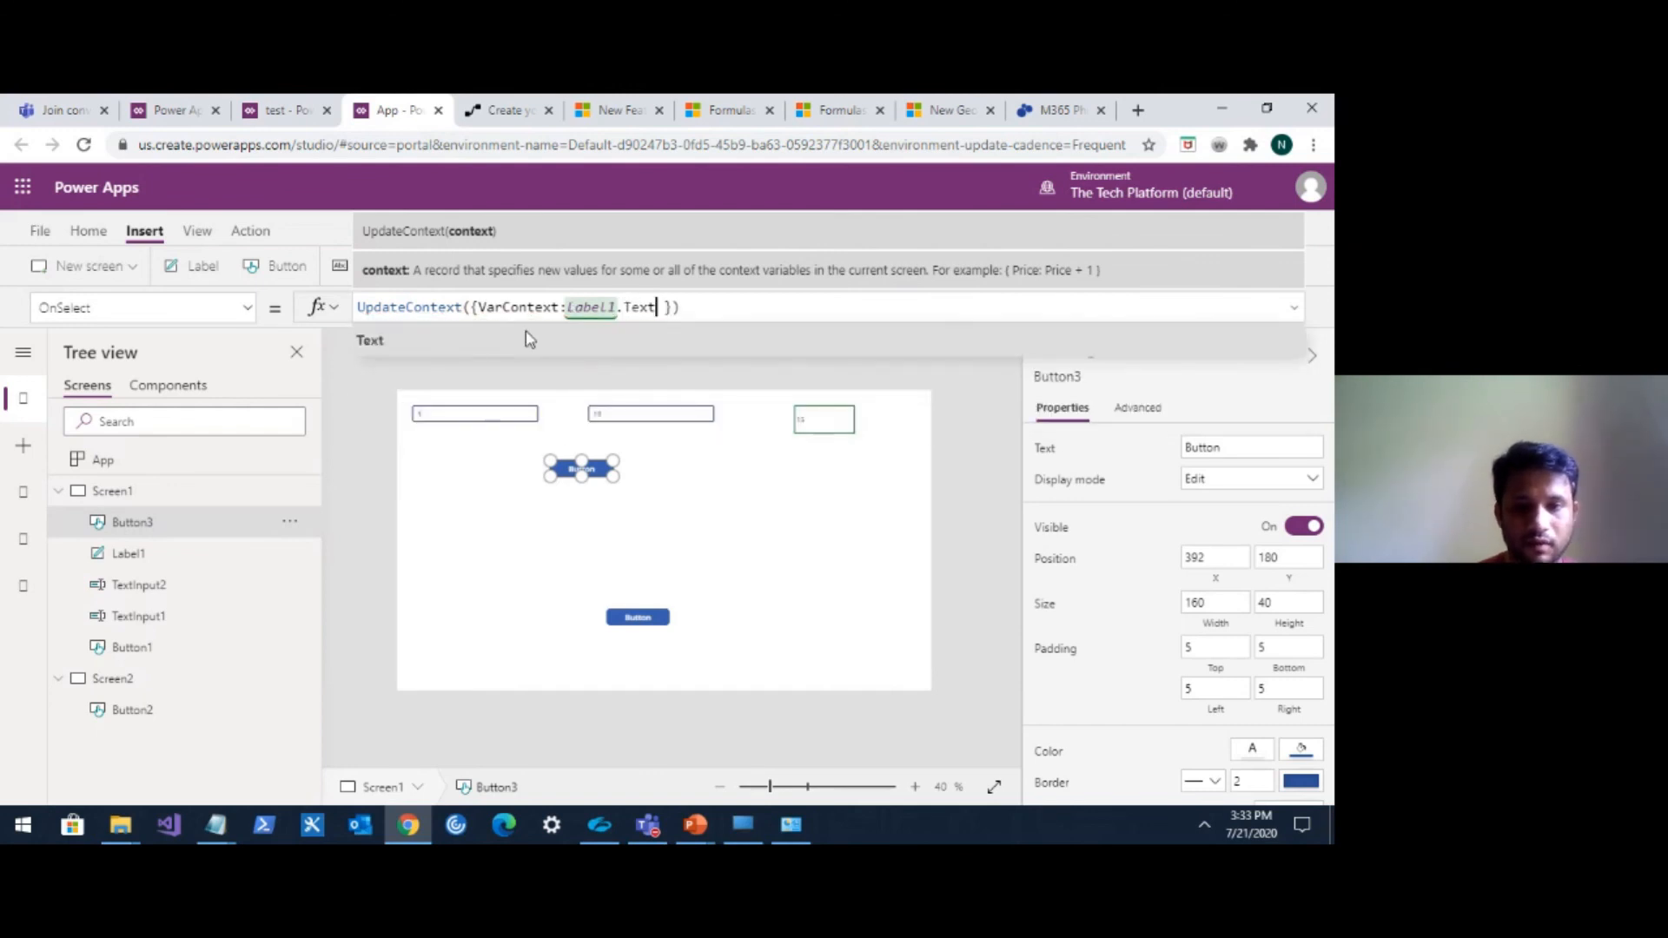
{"action": "left_click", "coordinate": [780, 498]}
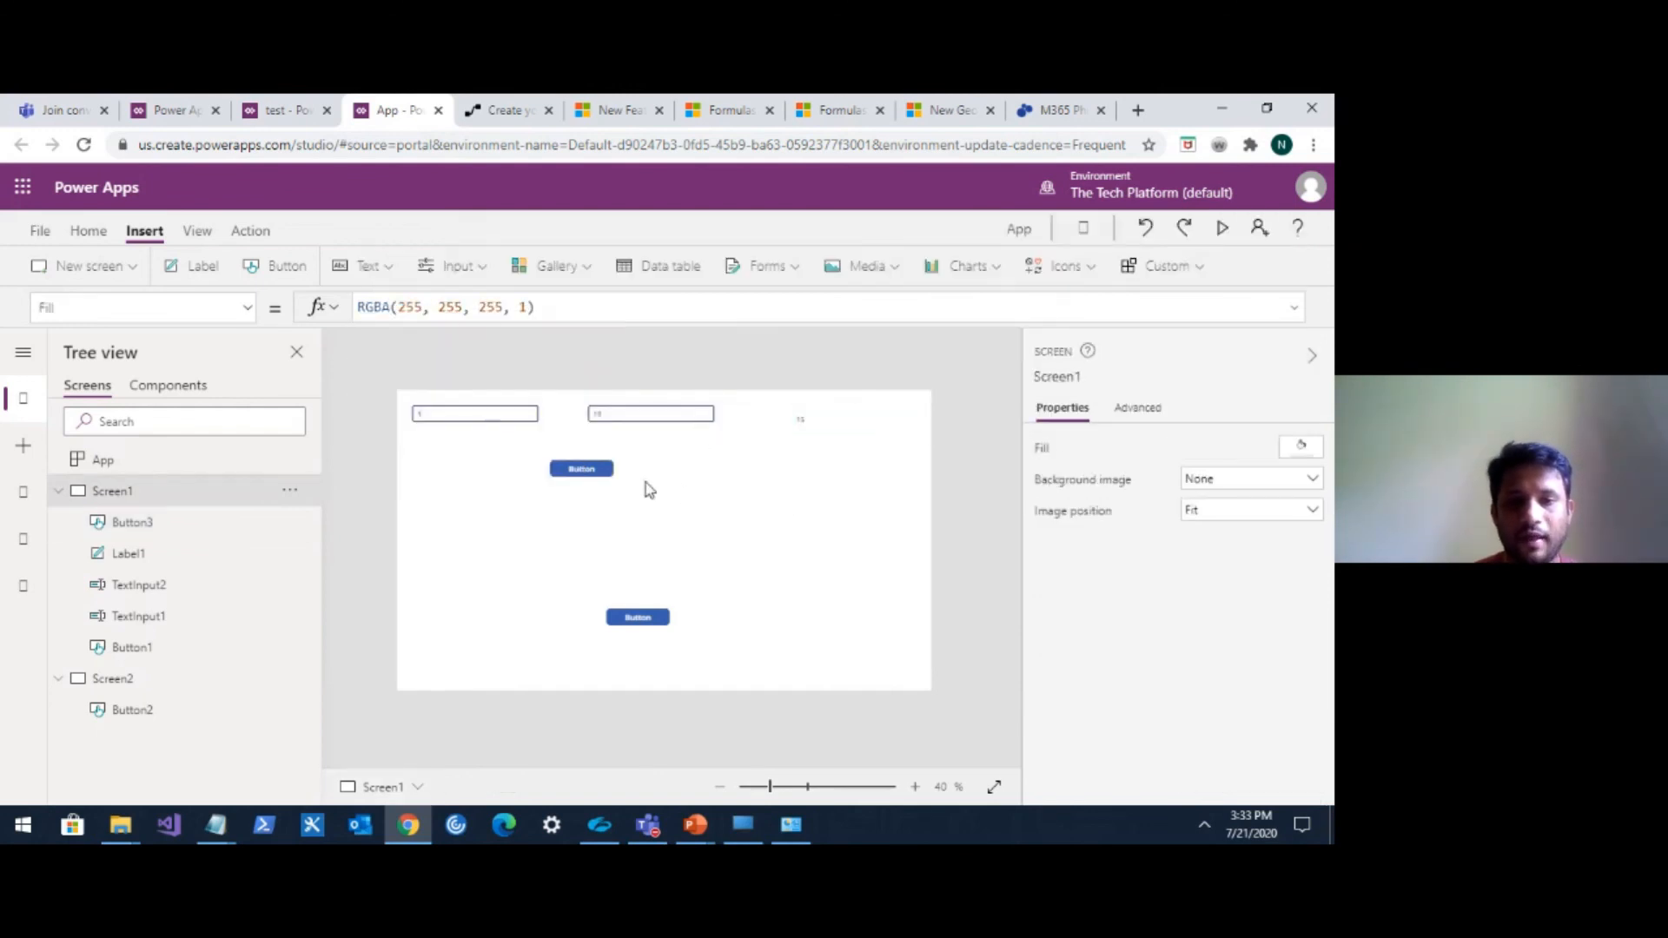
{"action": "left_click", "coordinate": [603, 473]}
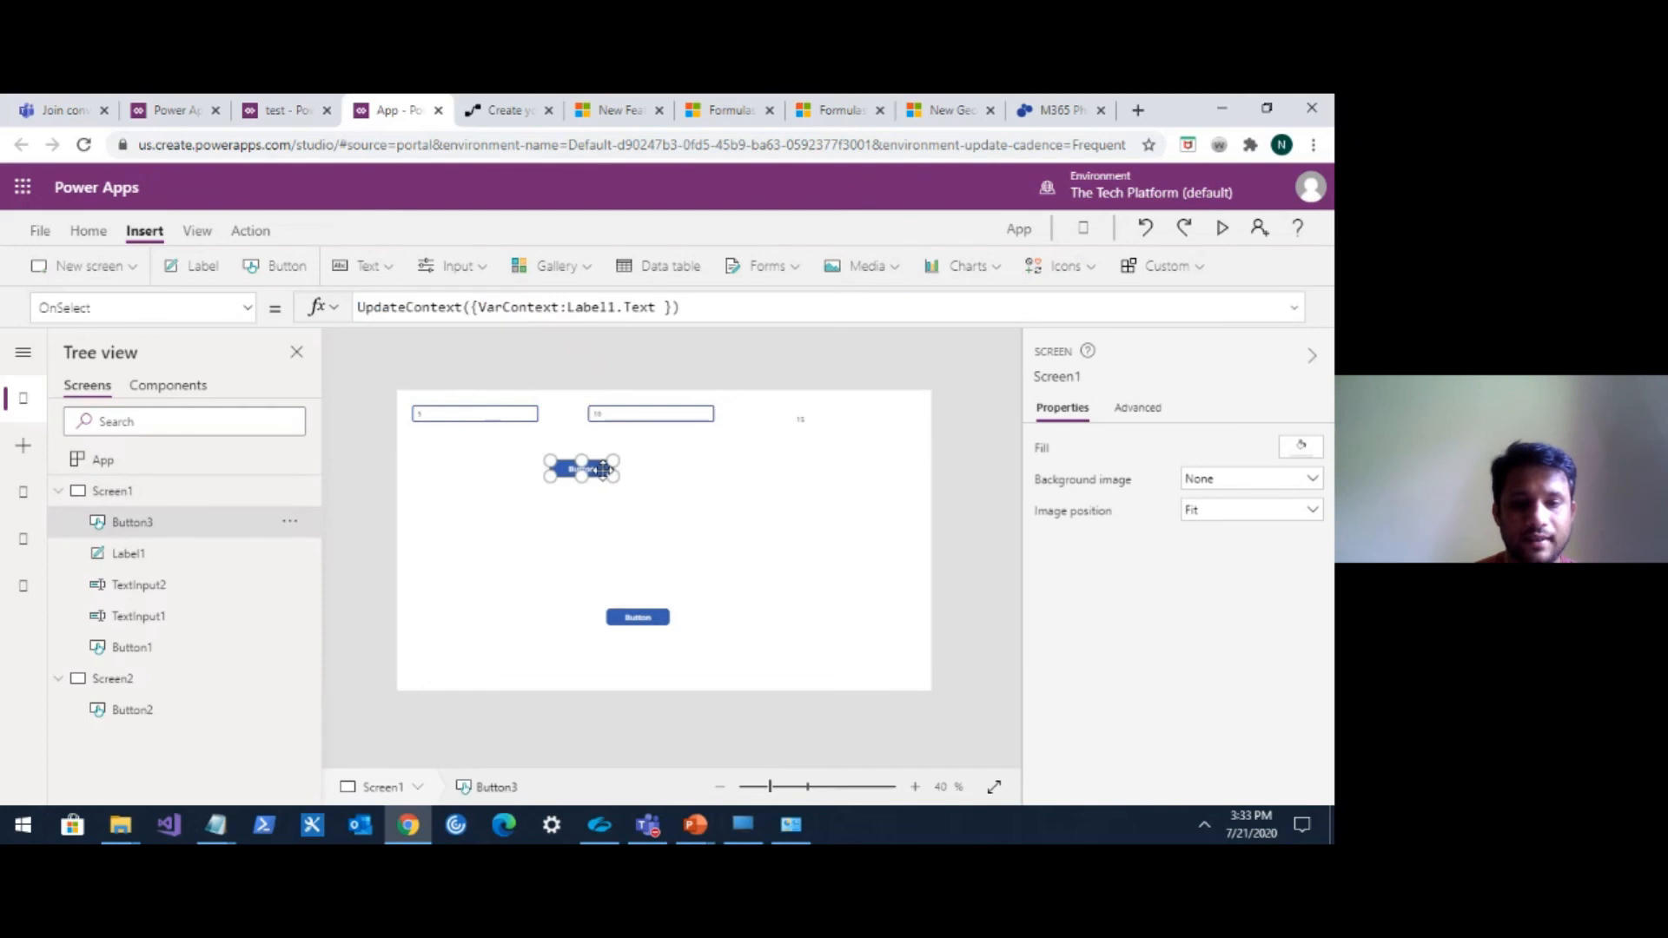
Insert a new label beside the button on Screen1 and set its Text formula to VarContext.
{"action": "left_click", "coordinate": [207, 267]}
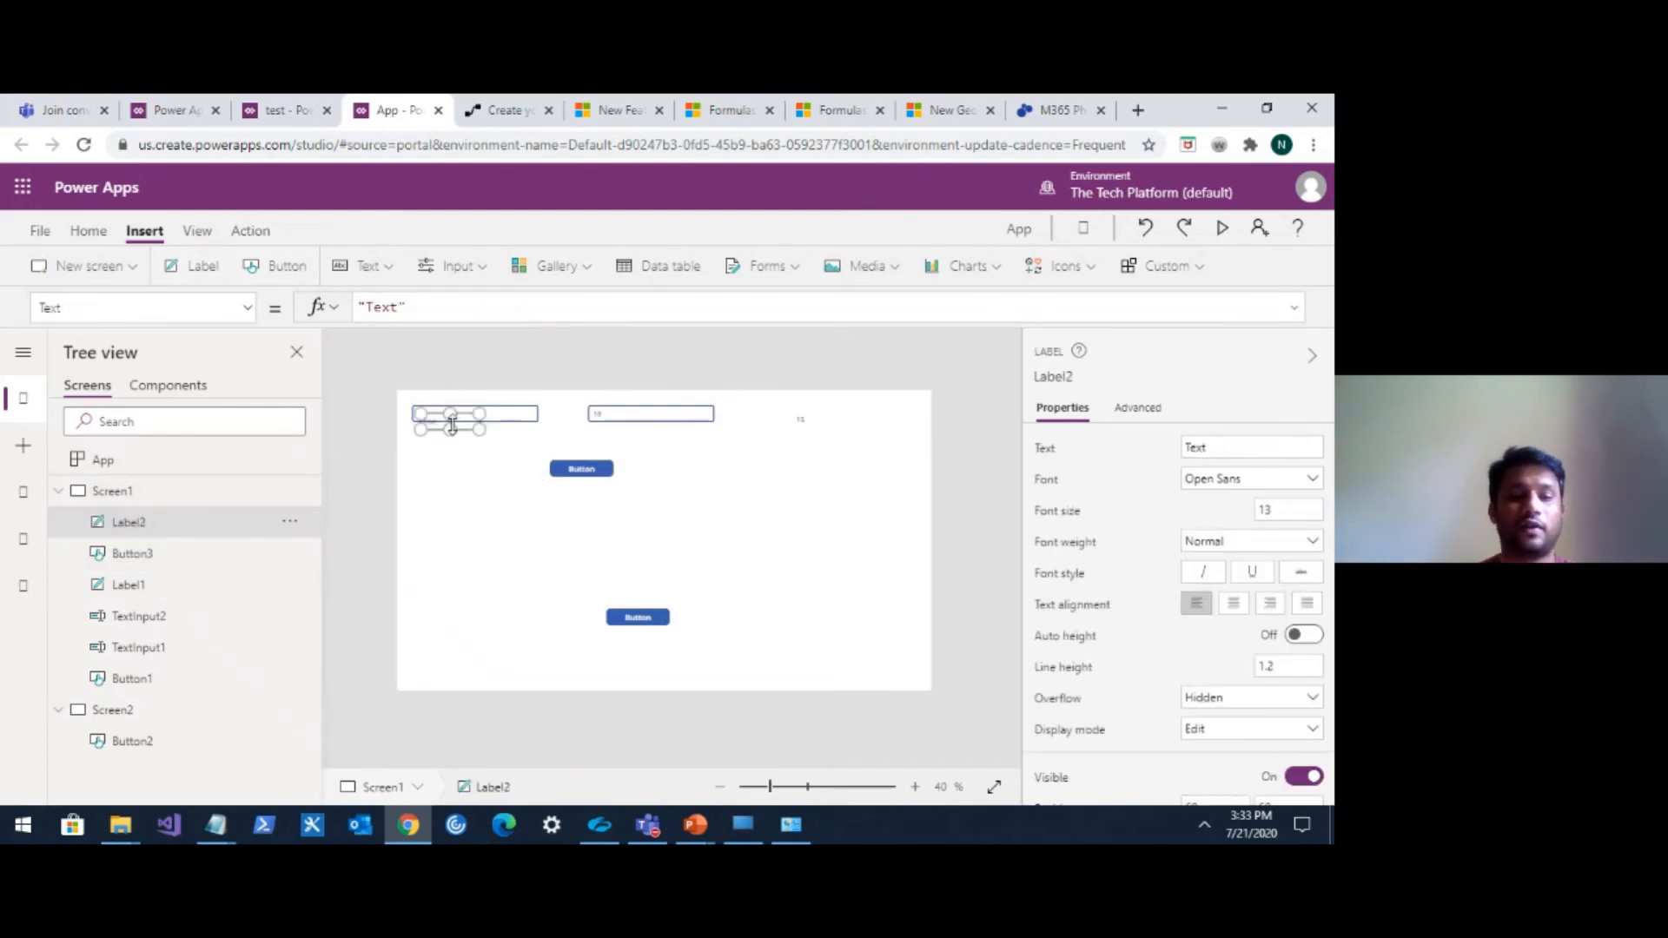
{"action": "left_click_drag", "start_coordinate": [463, 419], "coordinate": [754, 476]}
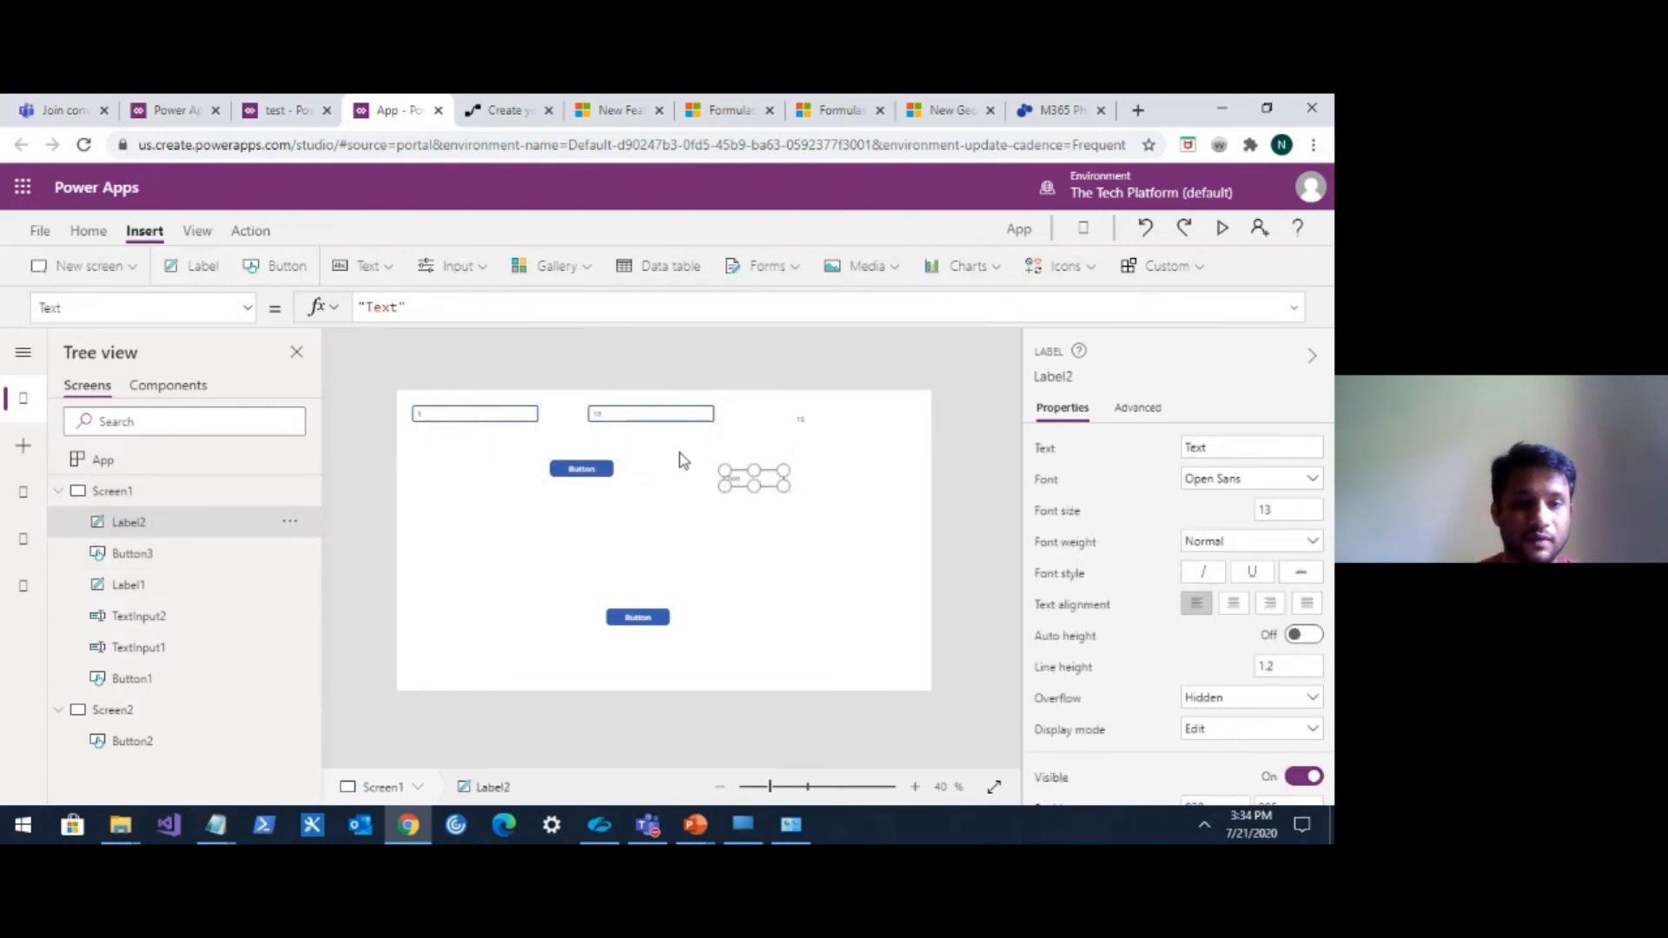
{"action": "left_click_drag", "start_coordinate": [435, 307], "coordinate": [359, 307]}
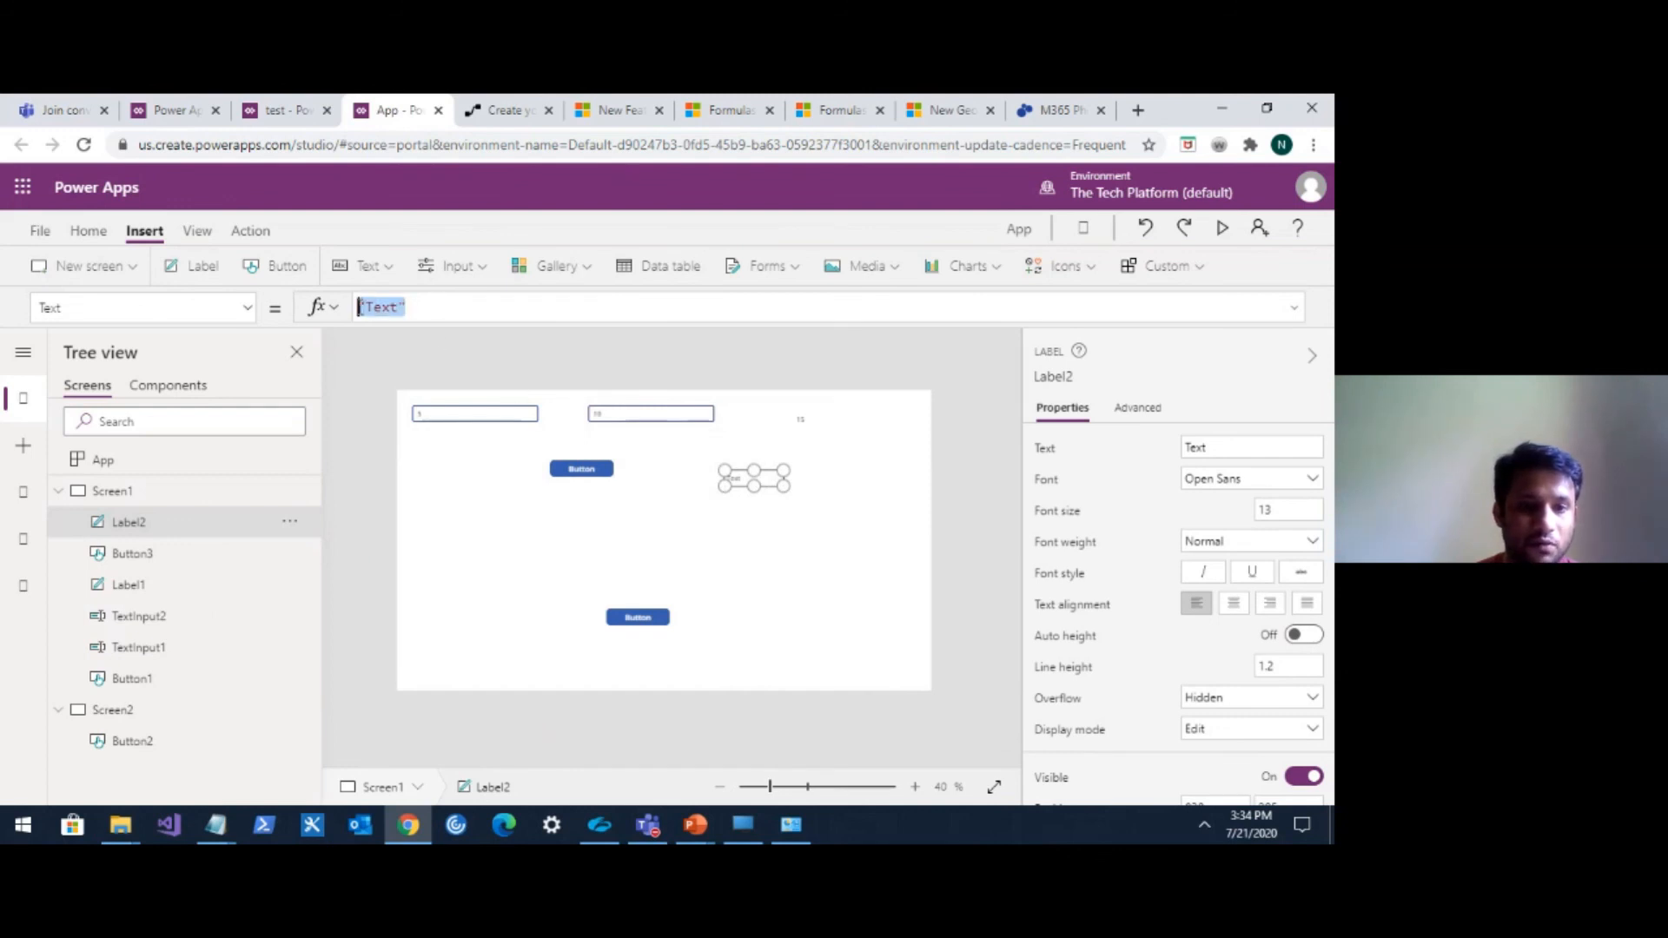
{"action": "type", "text": "var"}
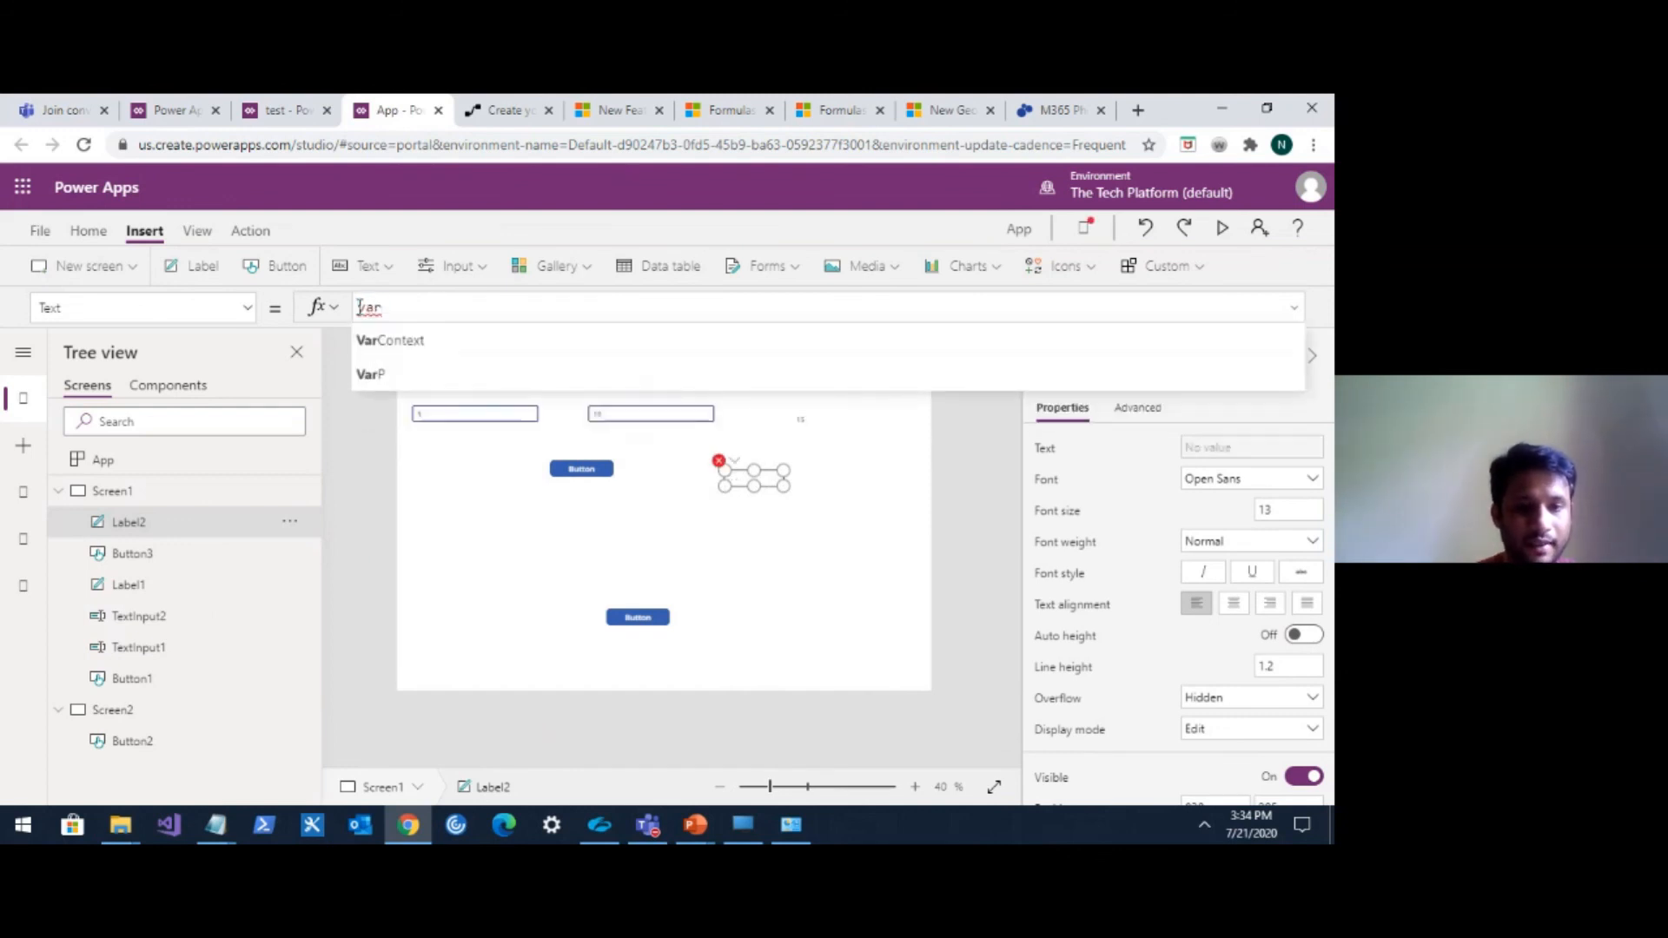
{"action": "left_click", "coordinate": [391, 341]}
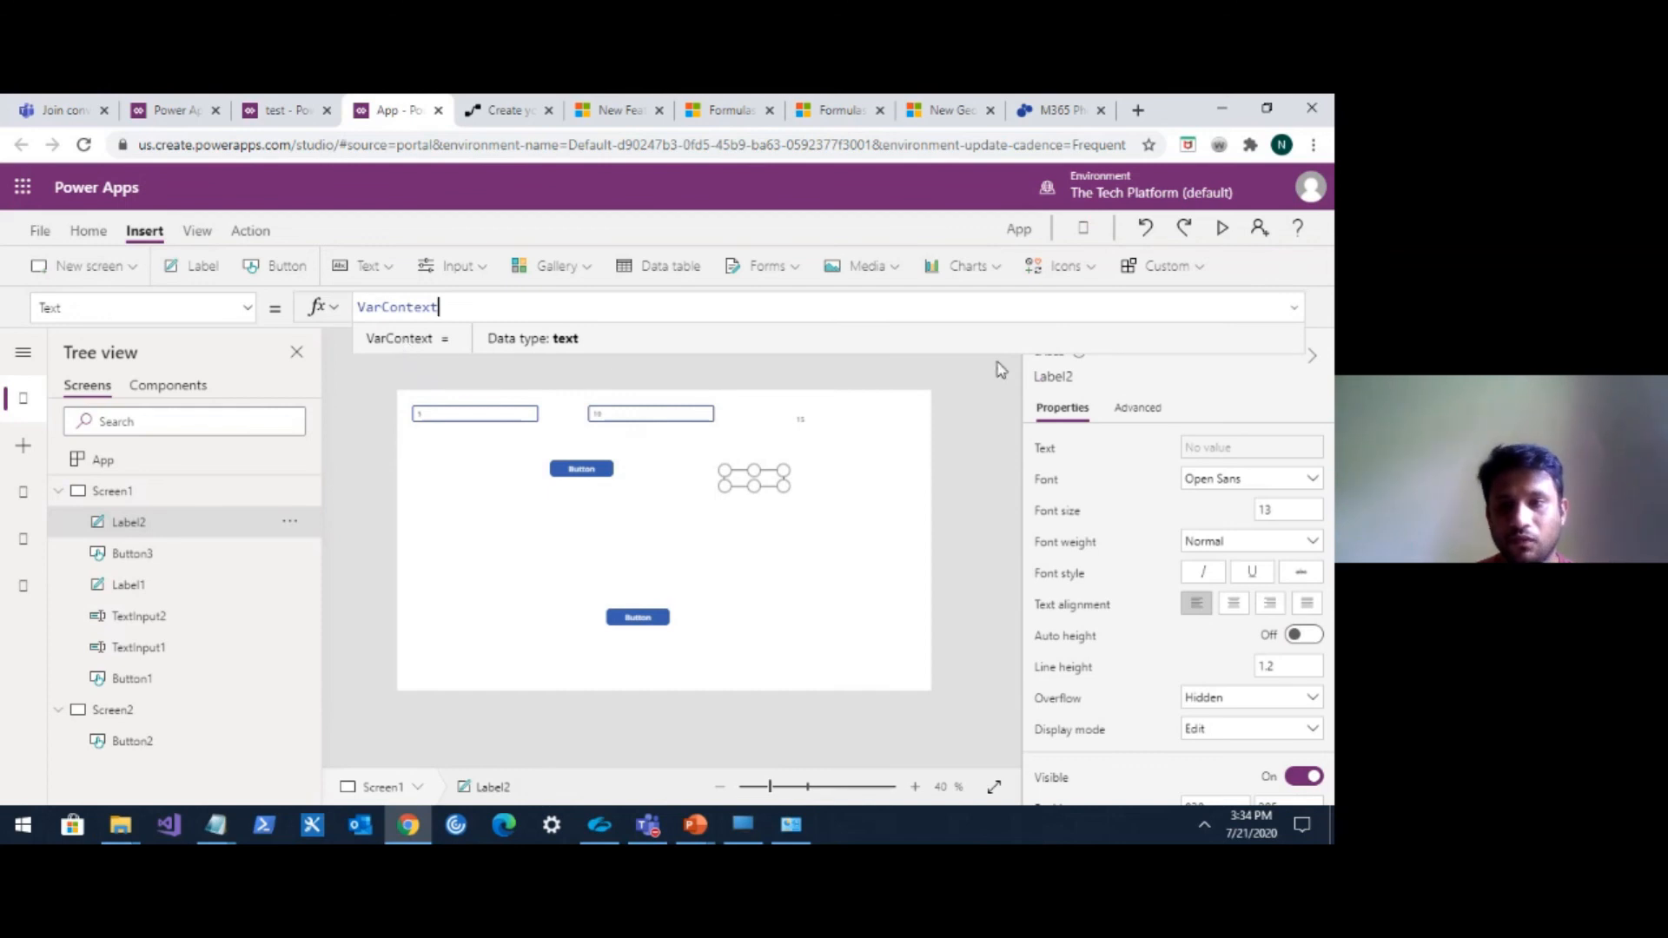
Preview the app, changing the second text input to 12 and then 15 and pressing the button after each change, then close the preview.
{"action": "left_click", "coordinate": [1224, 228]}
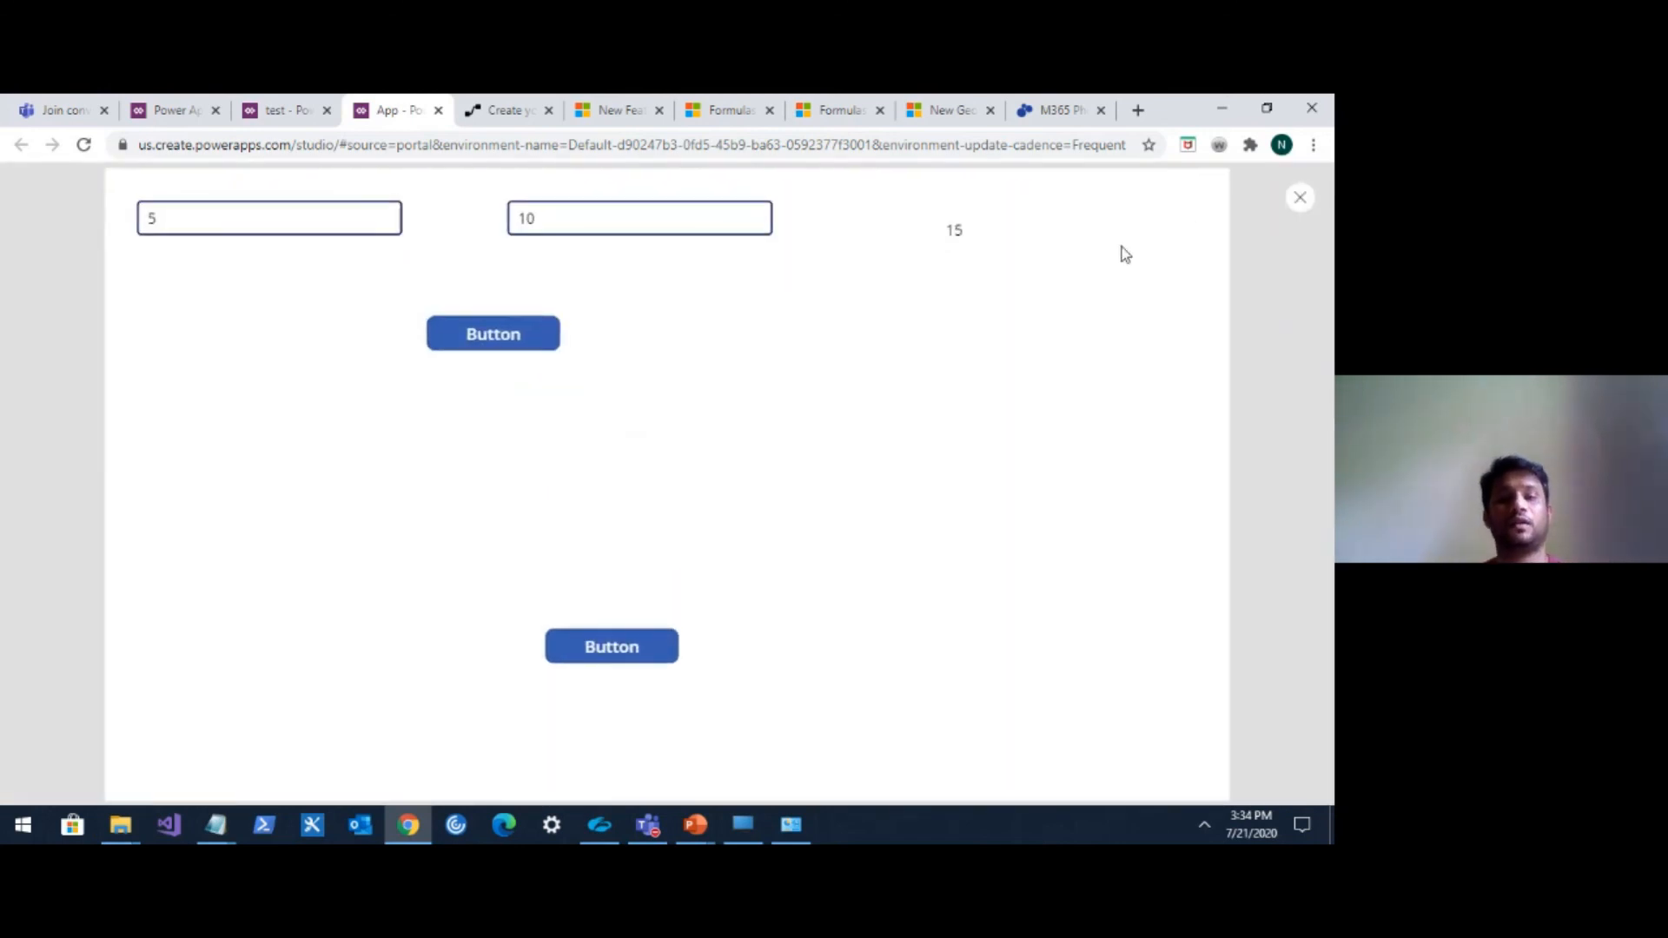
{"action": "left_click", "coordinate": [568, 224]}
{"action": "key", "text": "BackSpace"}
{"action": "type", "text": "2"}
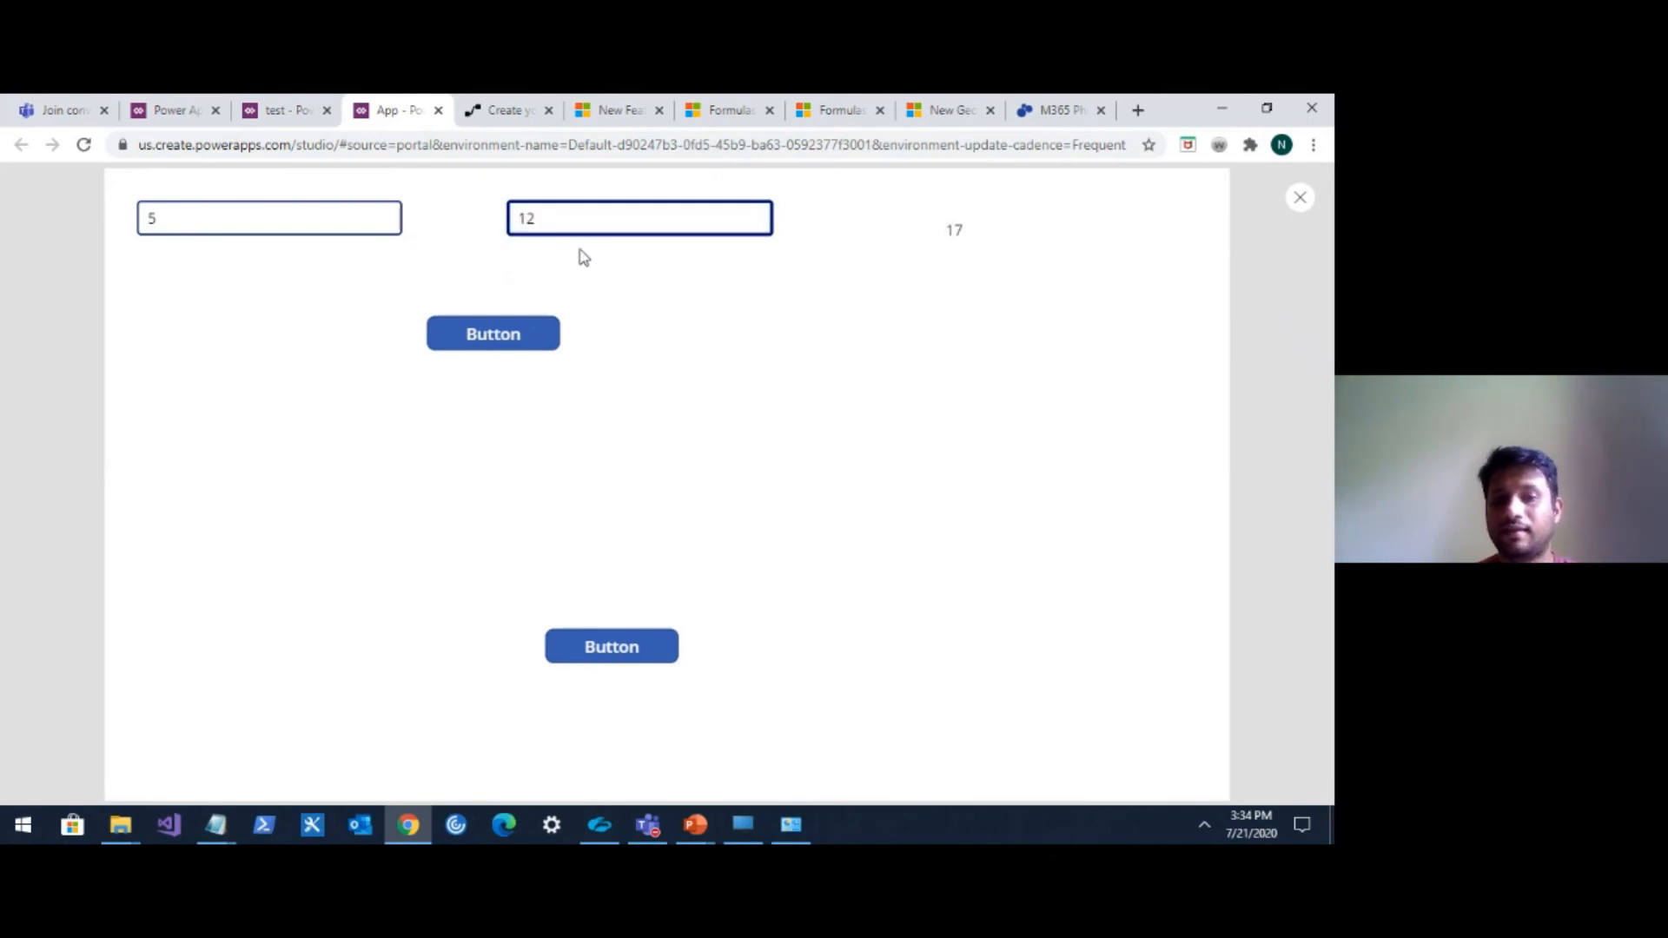
{"action": "left_click", "coordinate": [524, 336]}
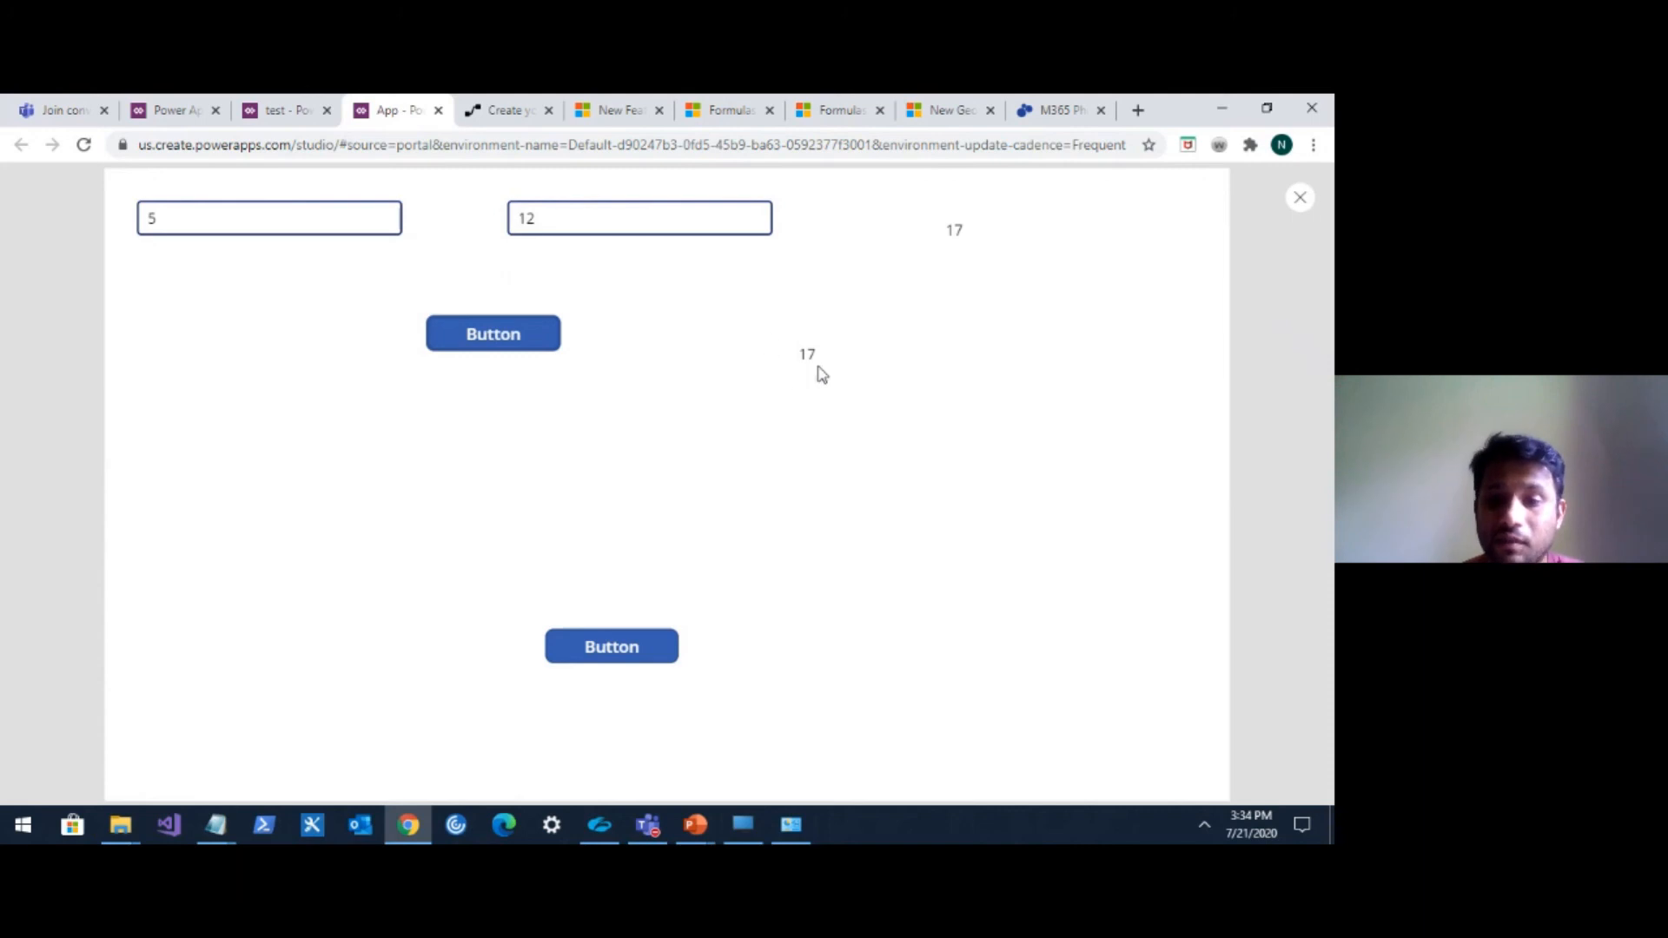
{"action": "left_click", "coordinate": [579, 220]}
{"action": "key", "text": "BackSpace"}
{"action": "type", "text": "5"}
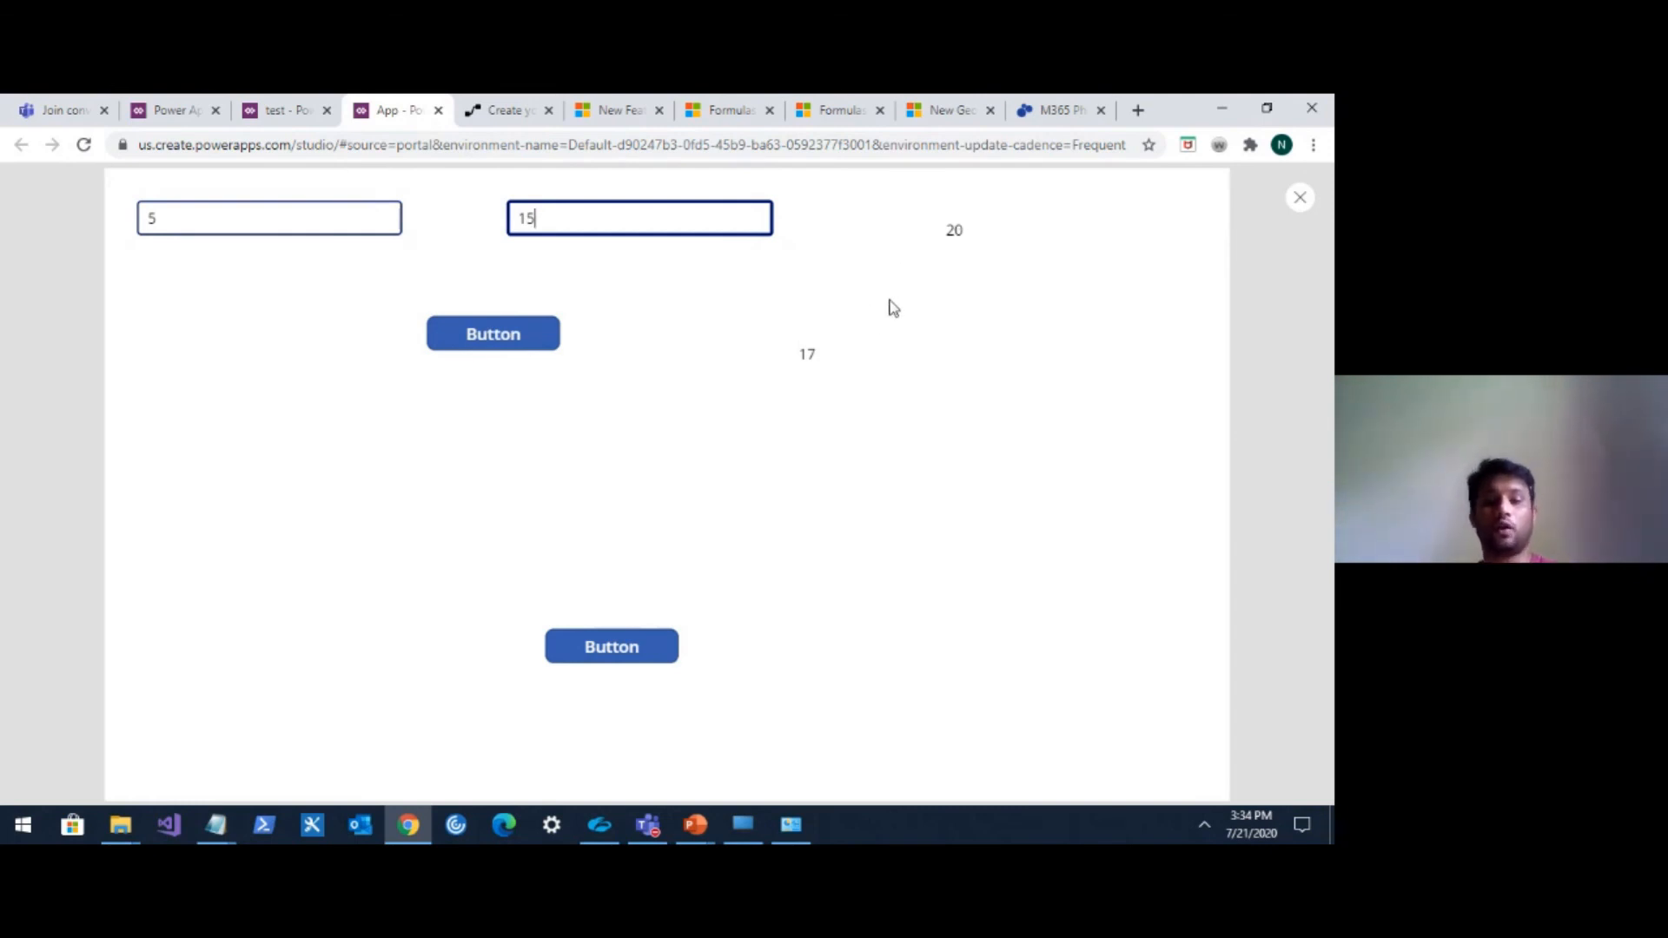
{"action": "left_click", "coordinate": [533, 345]}
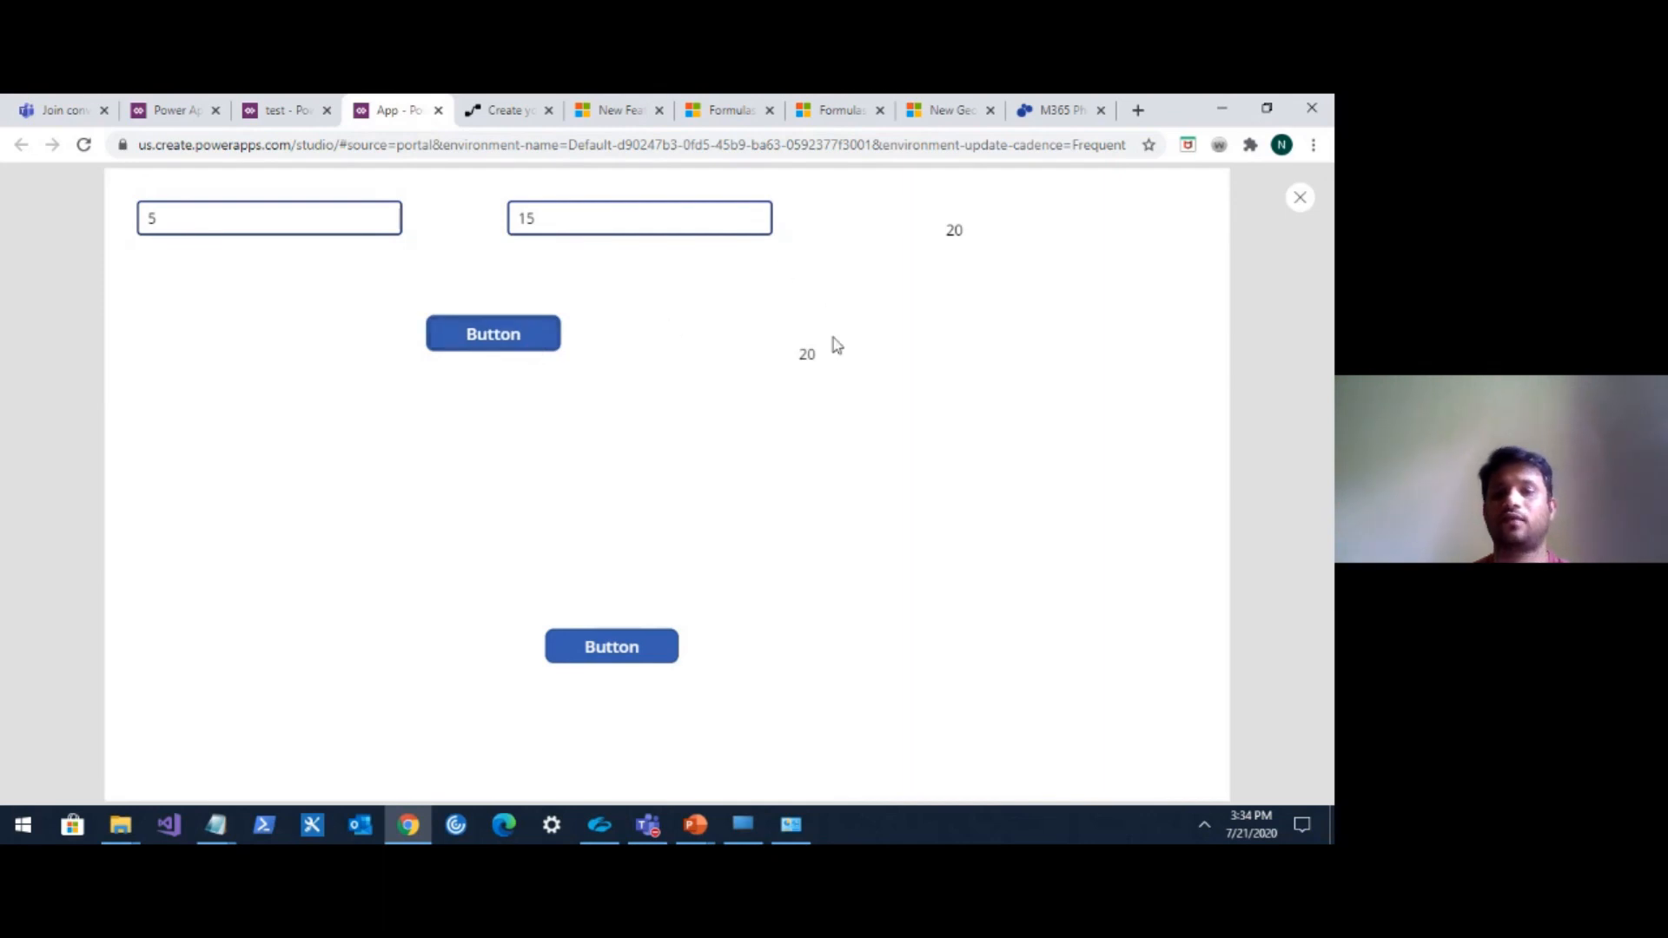
{"action": "left_click", "coordinate": [1301, 200]}
Replace the lower button's OnSelect formula with Navigate(Screen2,ScreenTransition.Cover.
{"action": "left_click", "coordinate": [830, 555]}
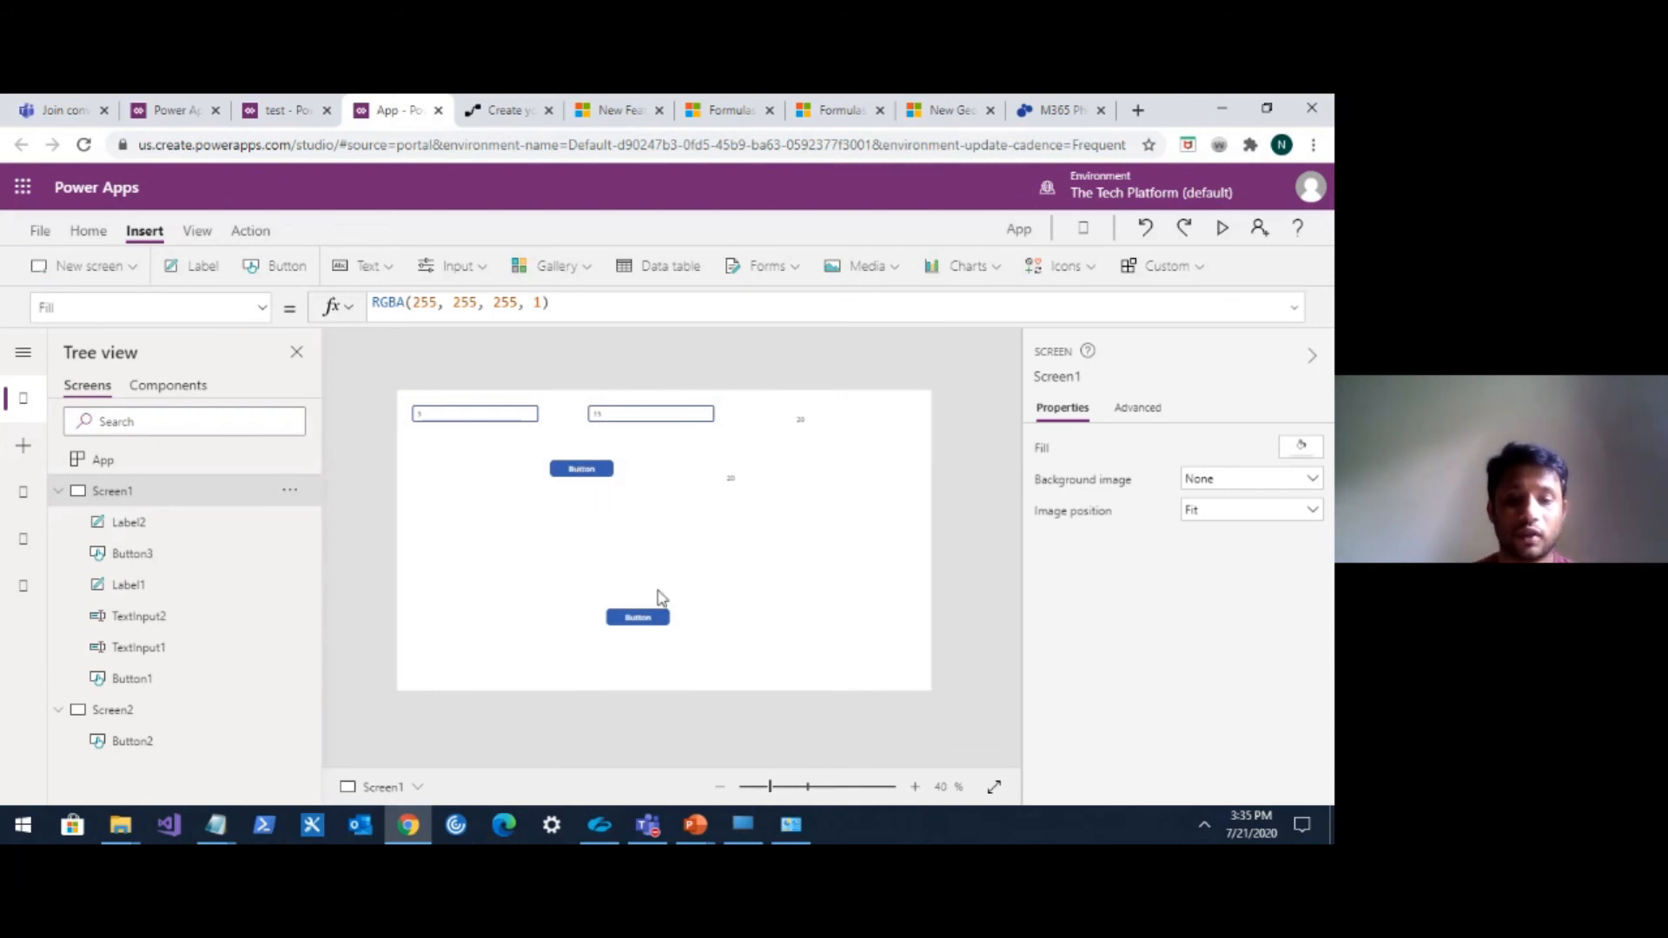
{"action": "left_click", "coordinate": [643, 615]}
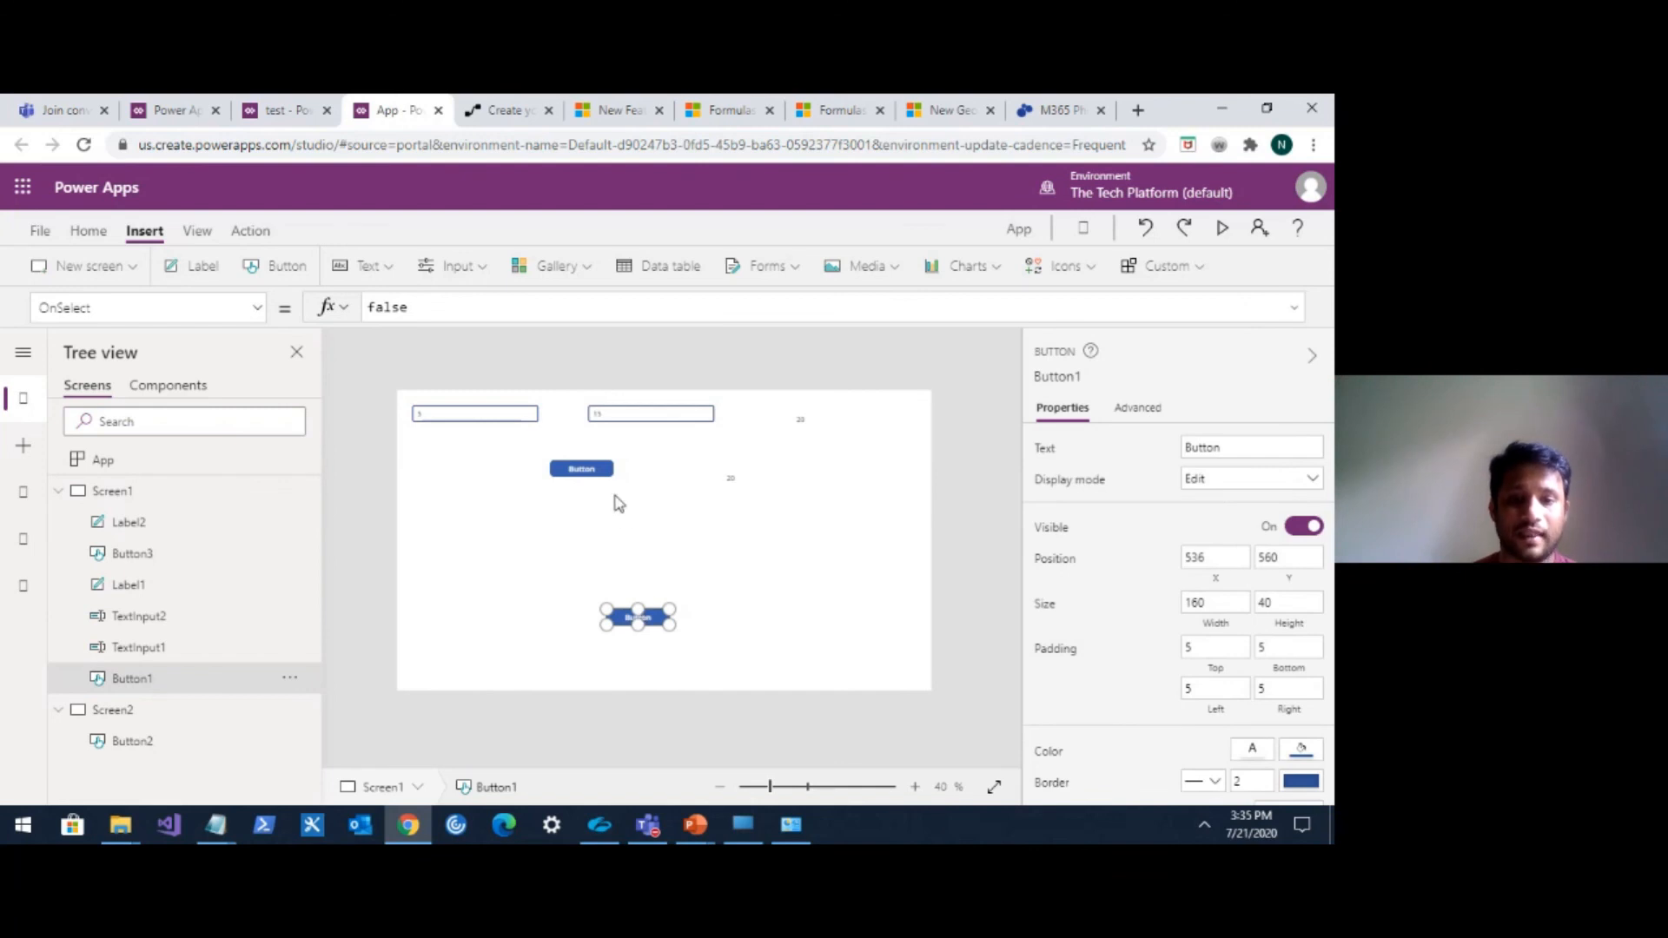
{"action": "left_click", "coordinate": [457, 311]}
{"action": "key", "text": "BackSpace"}
{"action": "key", "text": "BackSpace"}
{"action": "key", "text": "BackSpace"}
{"action": "key", "text": "BackSpace"}
{"action": "key", "text": "BackSpace"}
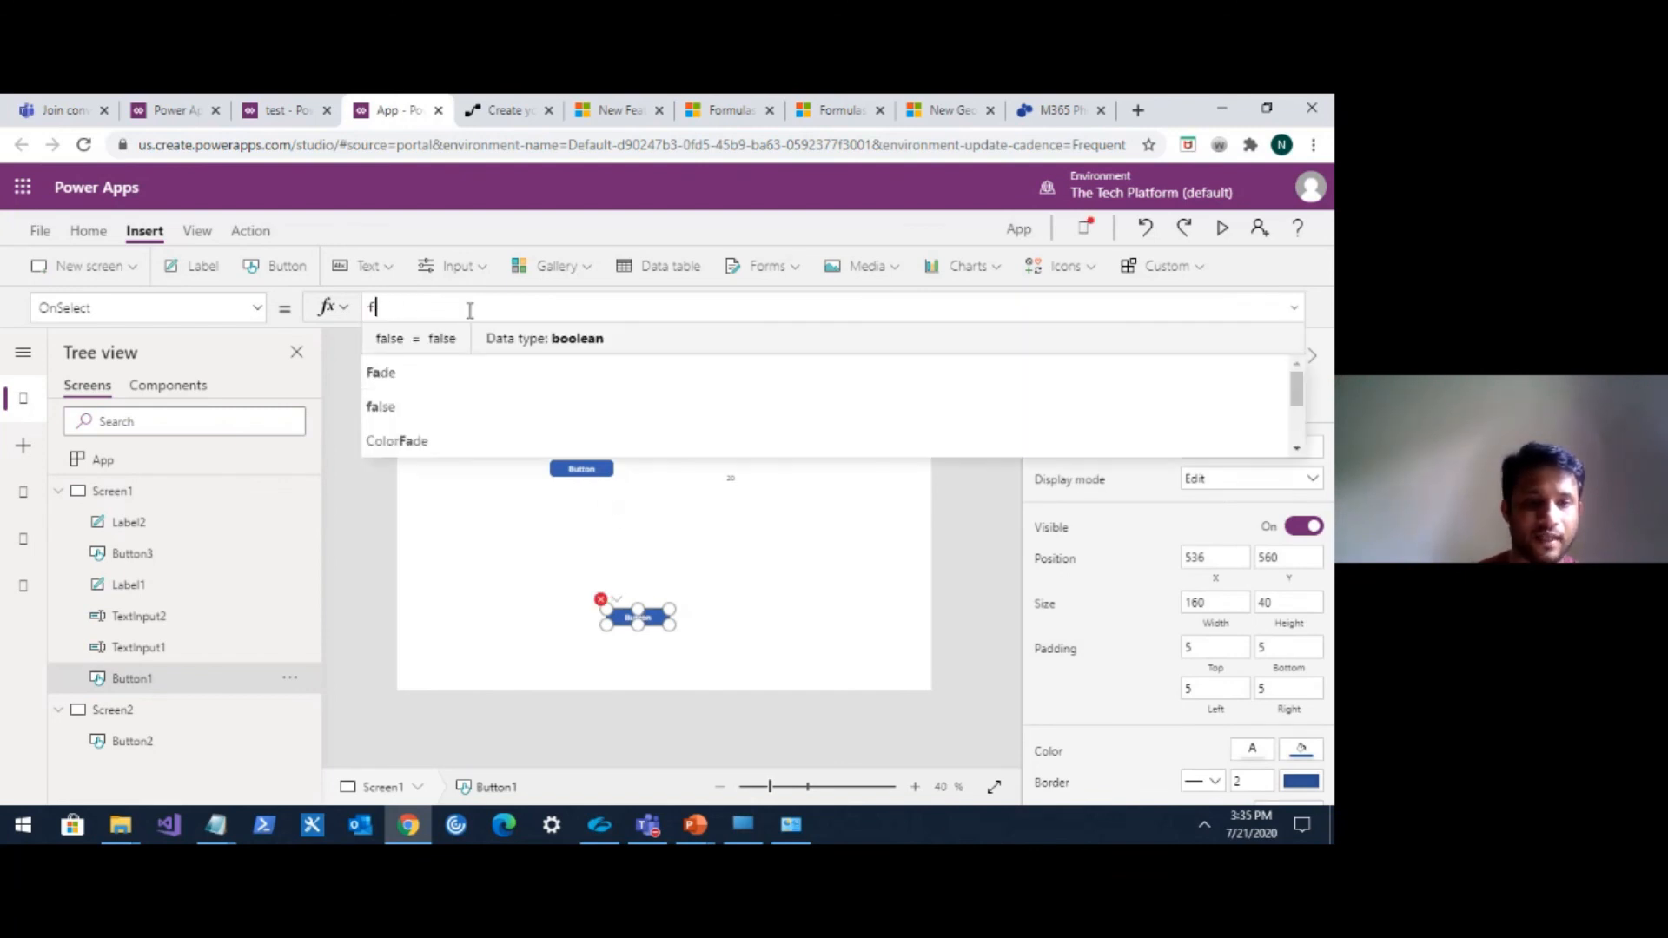
{"action": "type", "text": "Nav"}
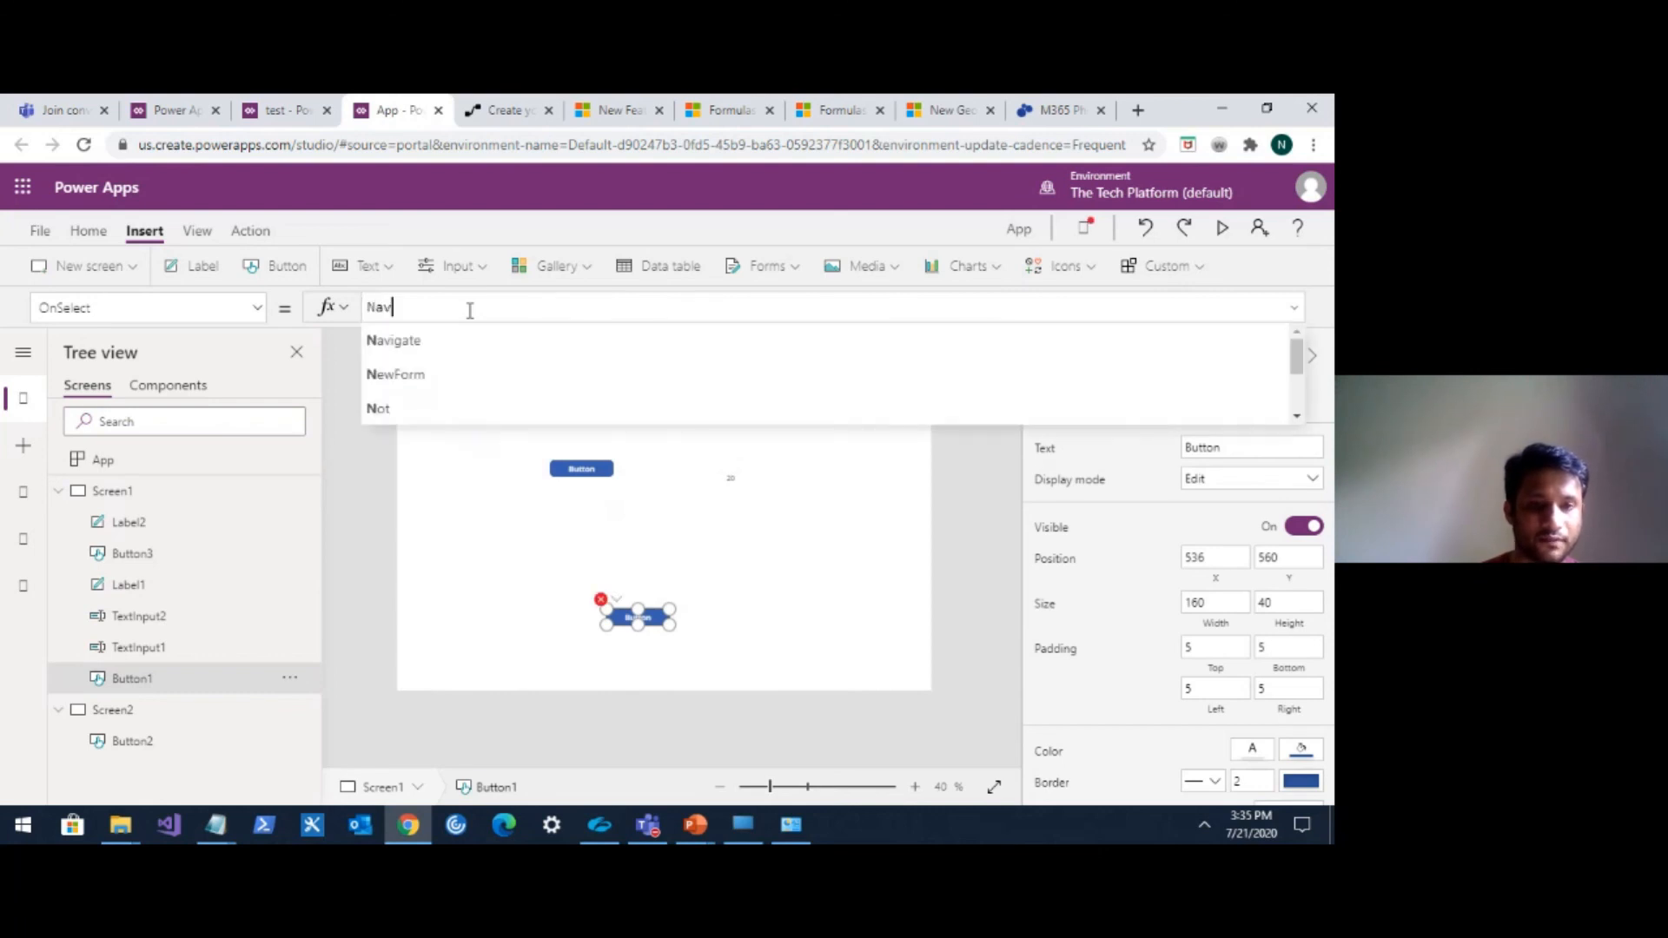
{"action": "type", "text": "igate("}
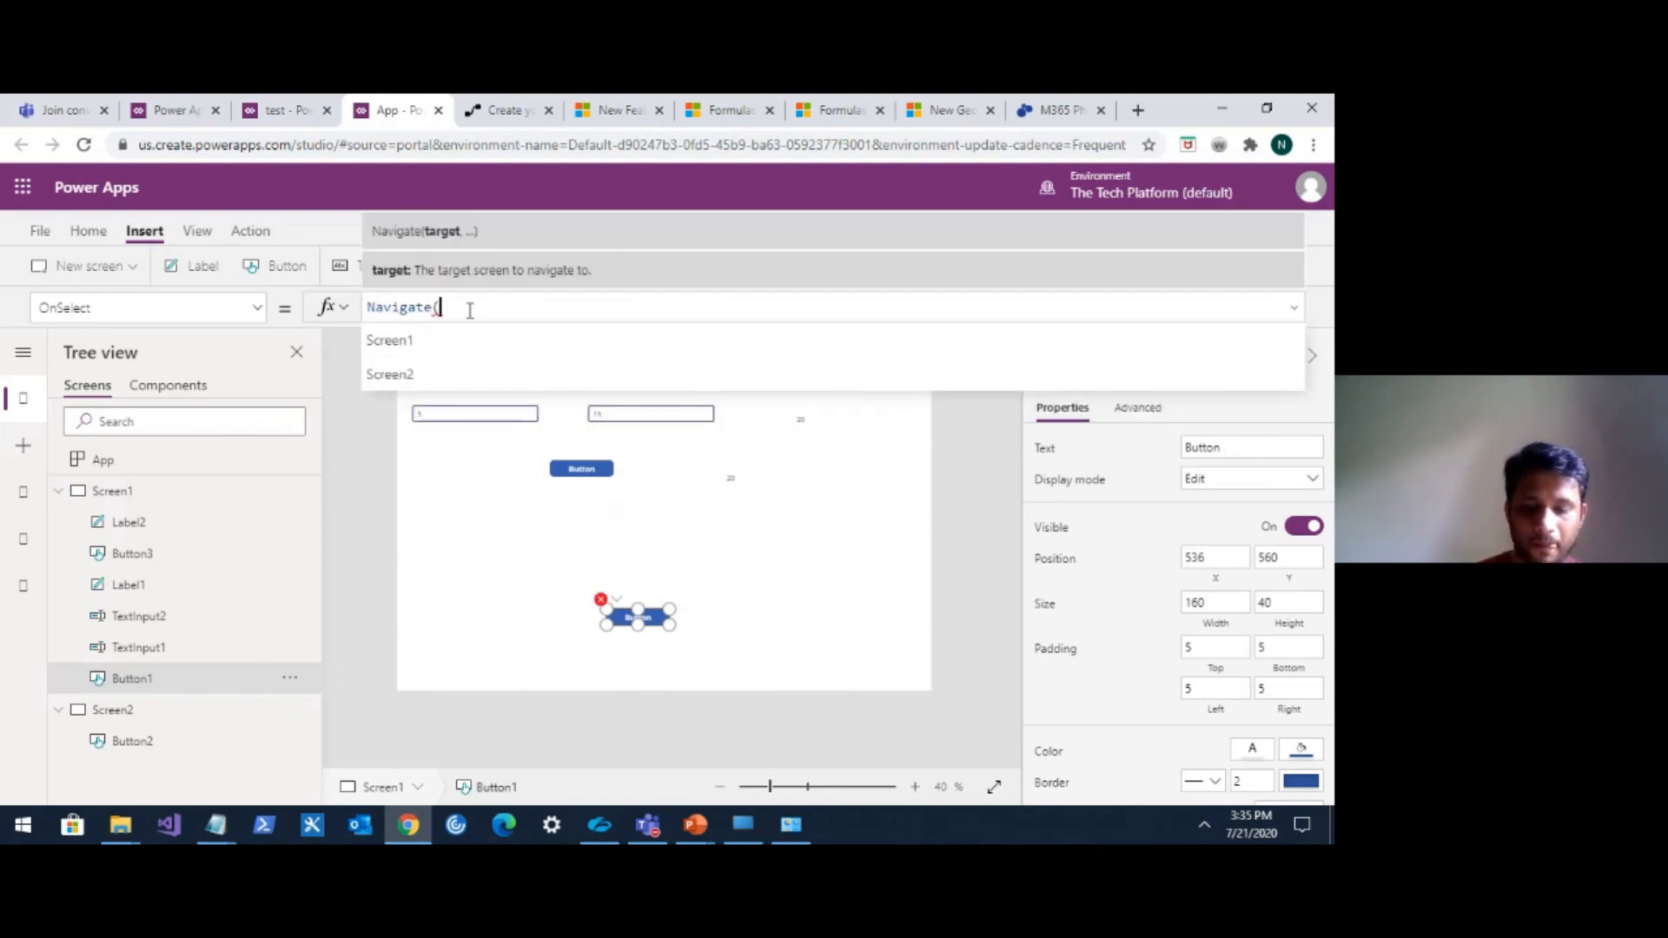
{"action": "key", "text": "Down"}
{"action": "key", "text": "Down"}
{"action": "key", "text": "Return"}
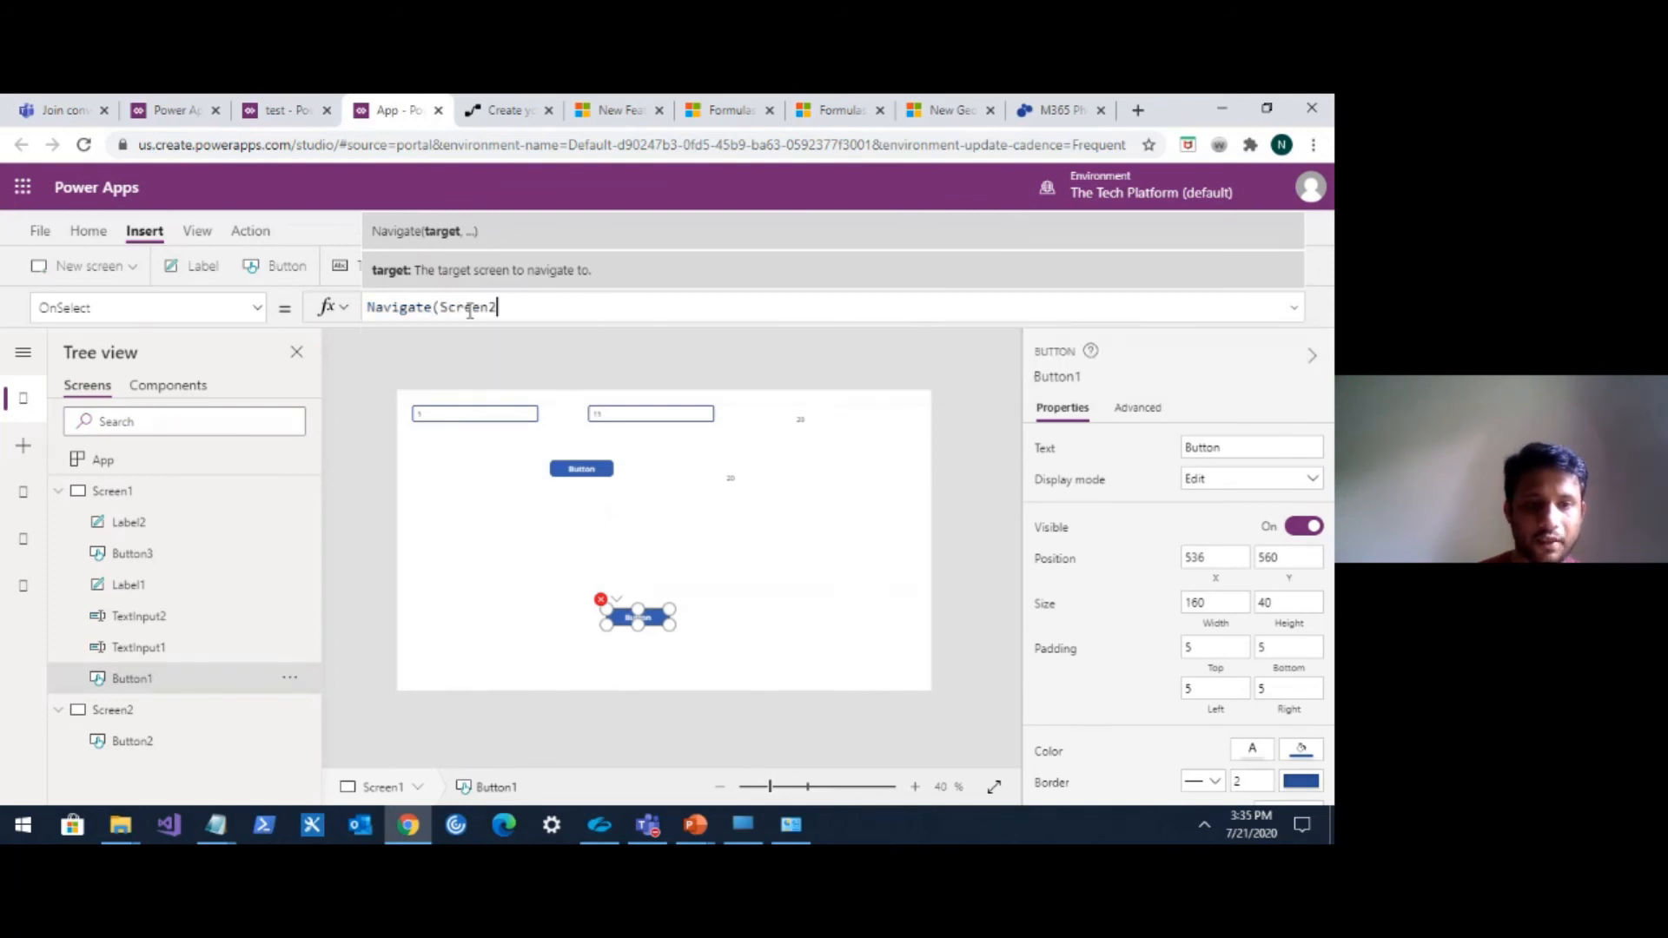
{"action": "type", "text": ","}
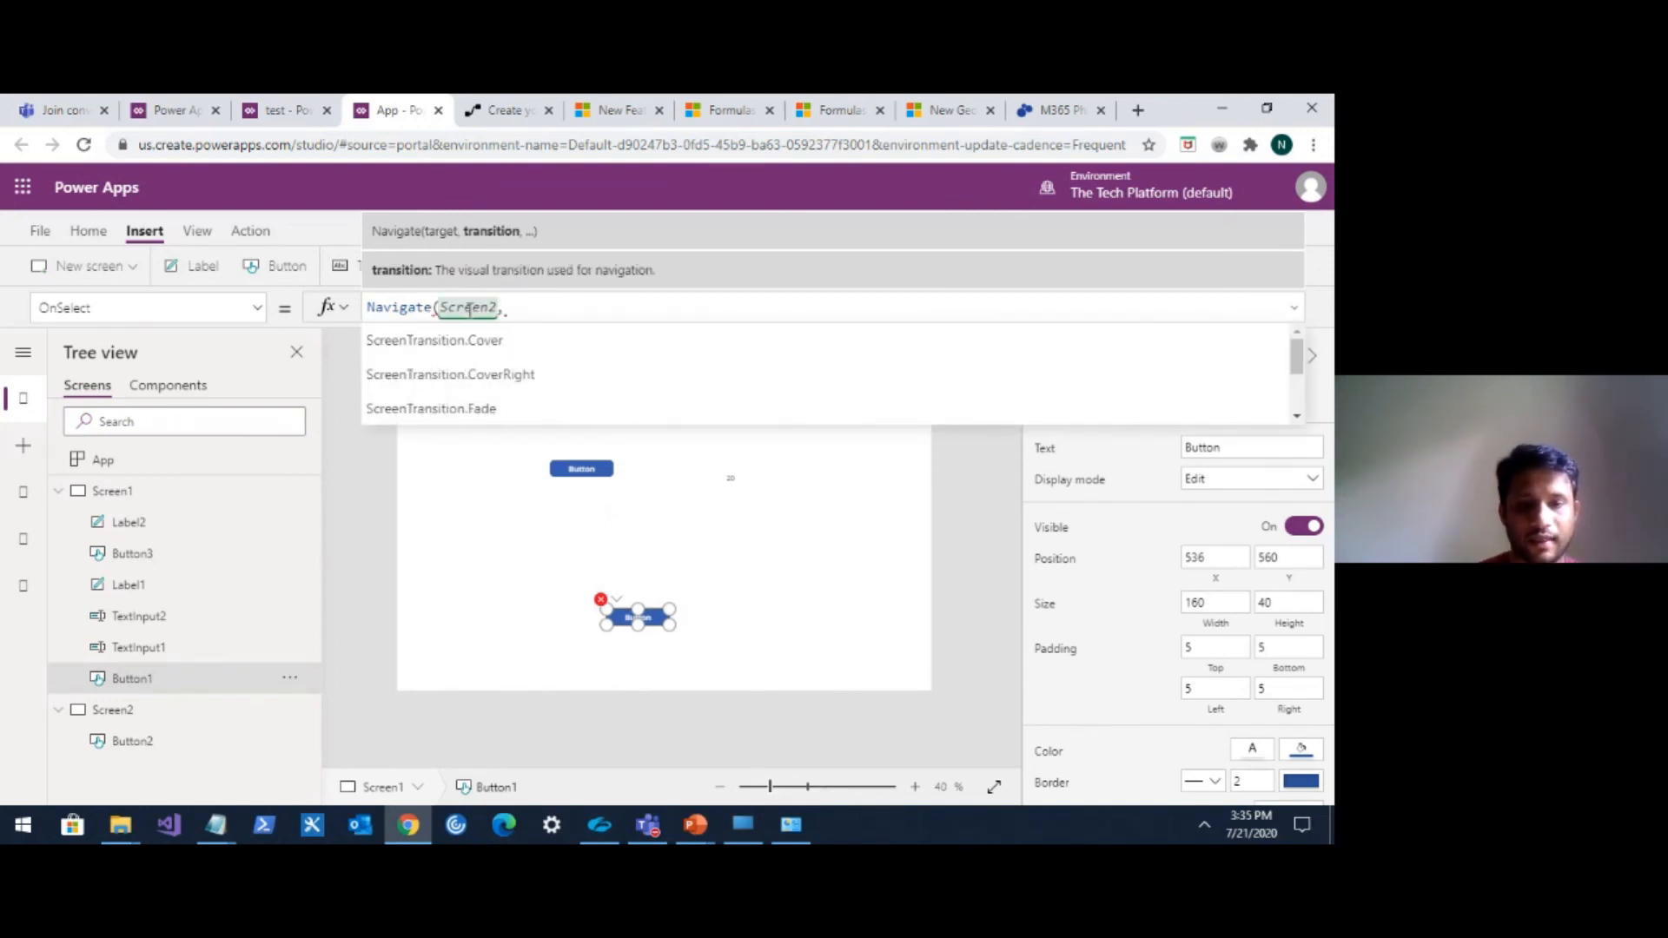
{"action": "key", "text": "Down"}
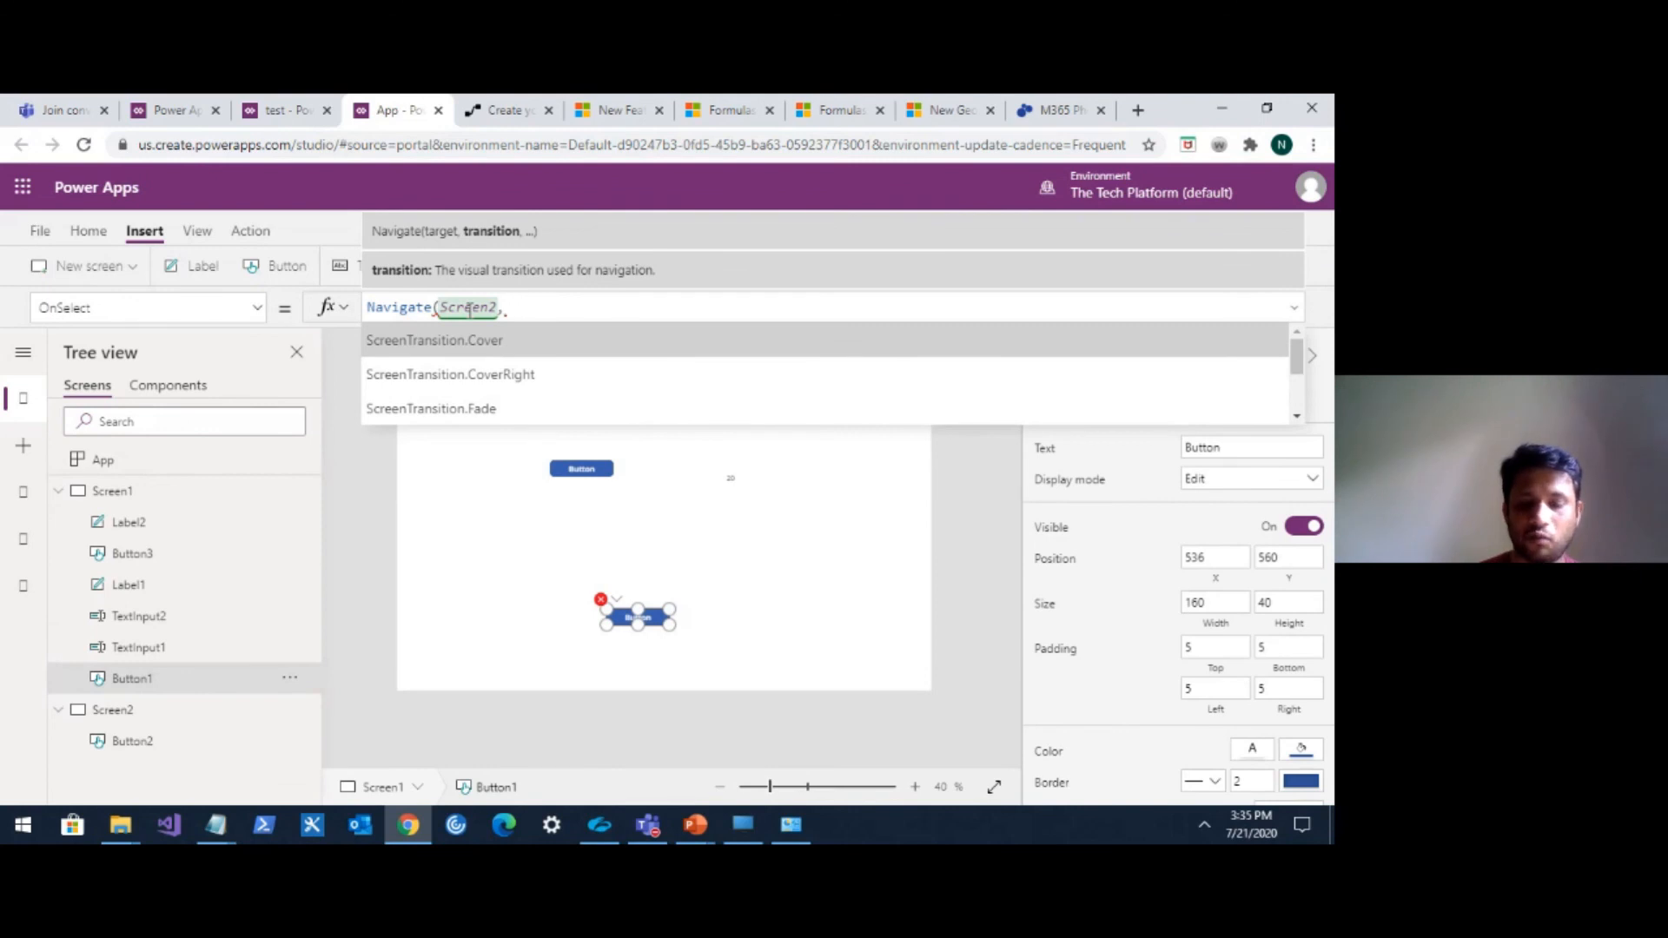
{"action": "key", "text": "Tab"}
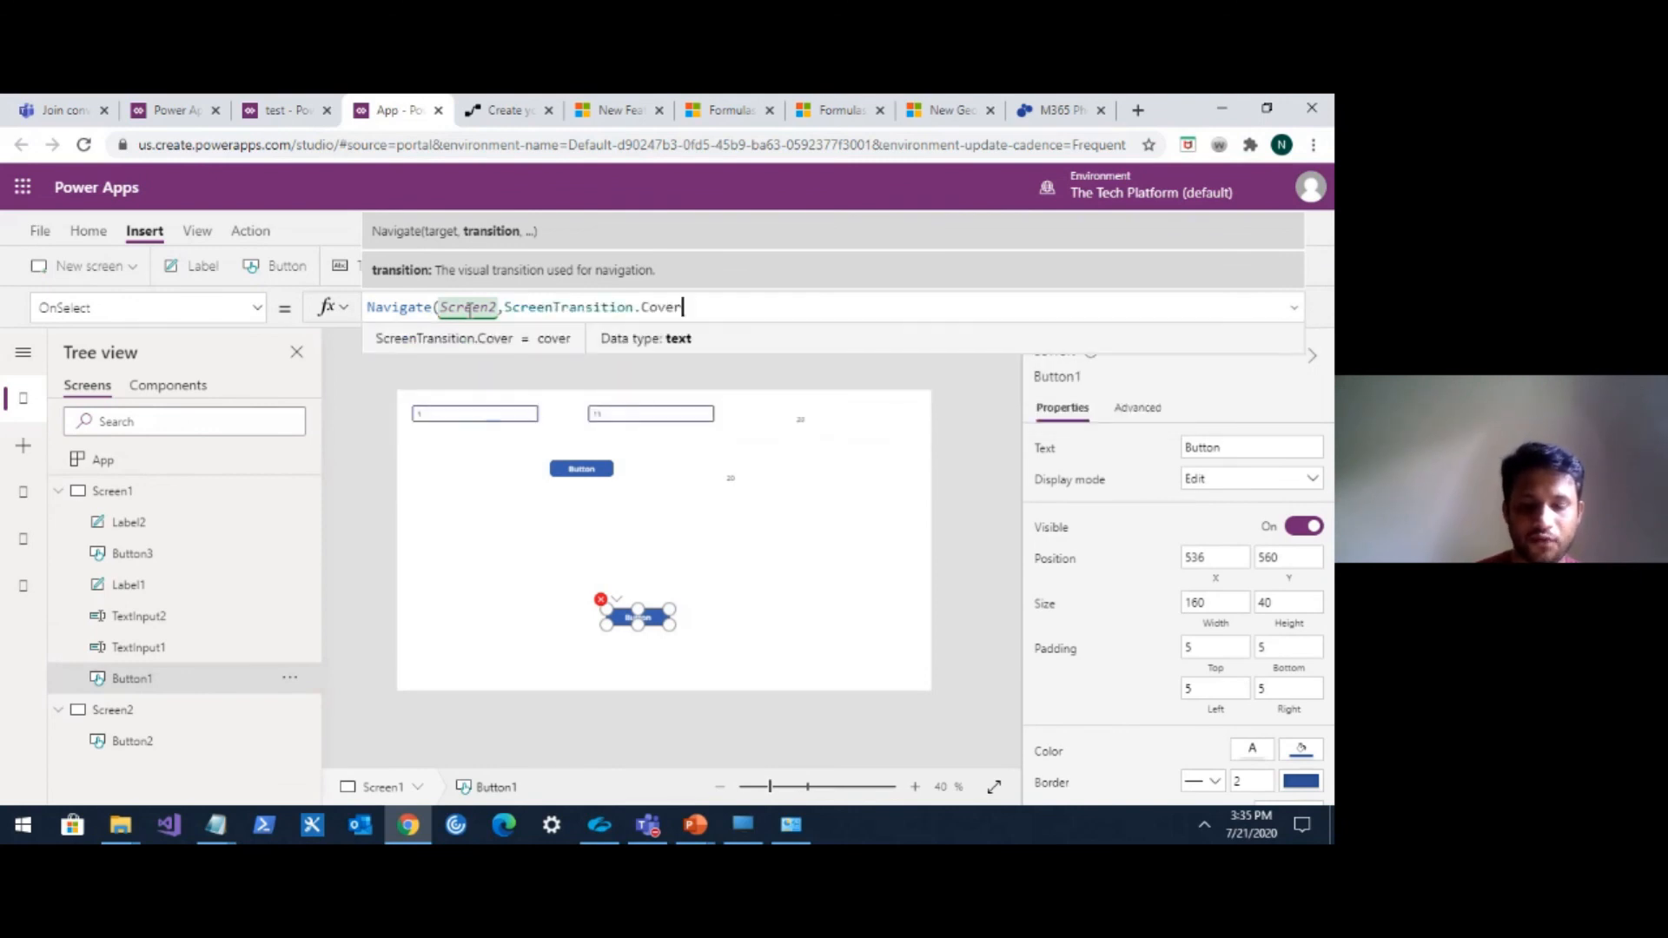
Add the context record {varMove:VarContext} as the third argument of the Navigate formula.
{"action": "type", "text": ","}
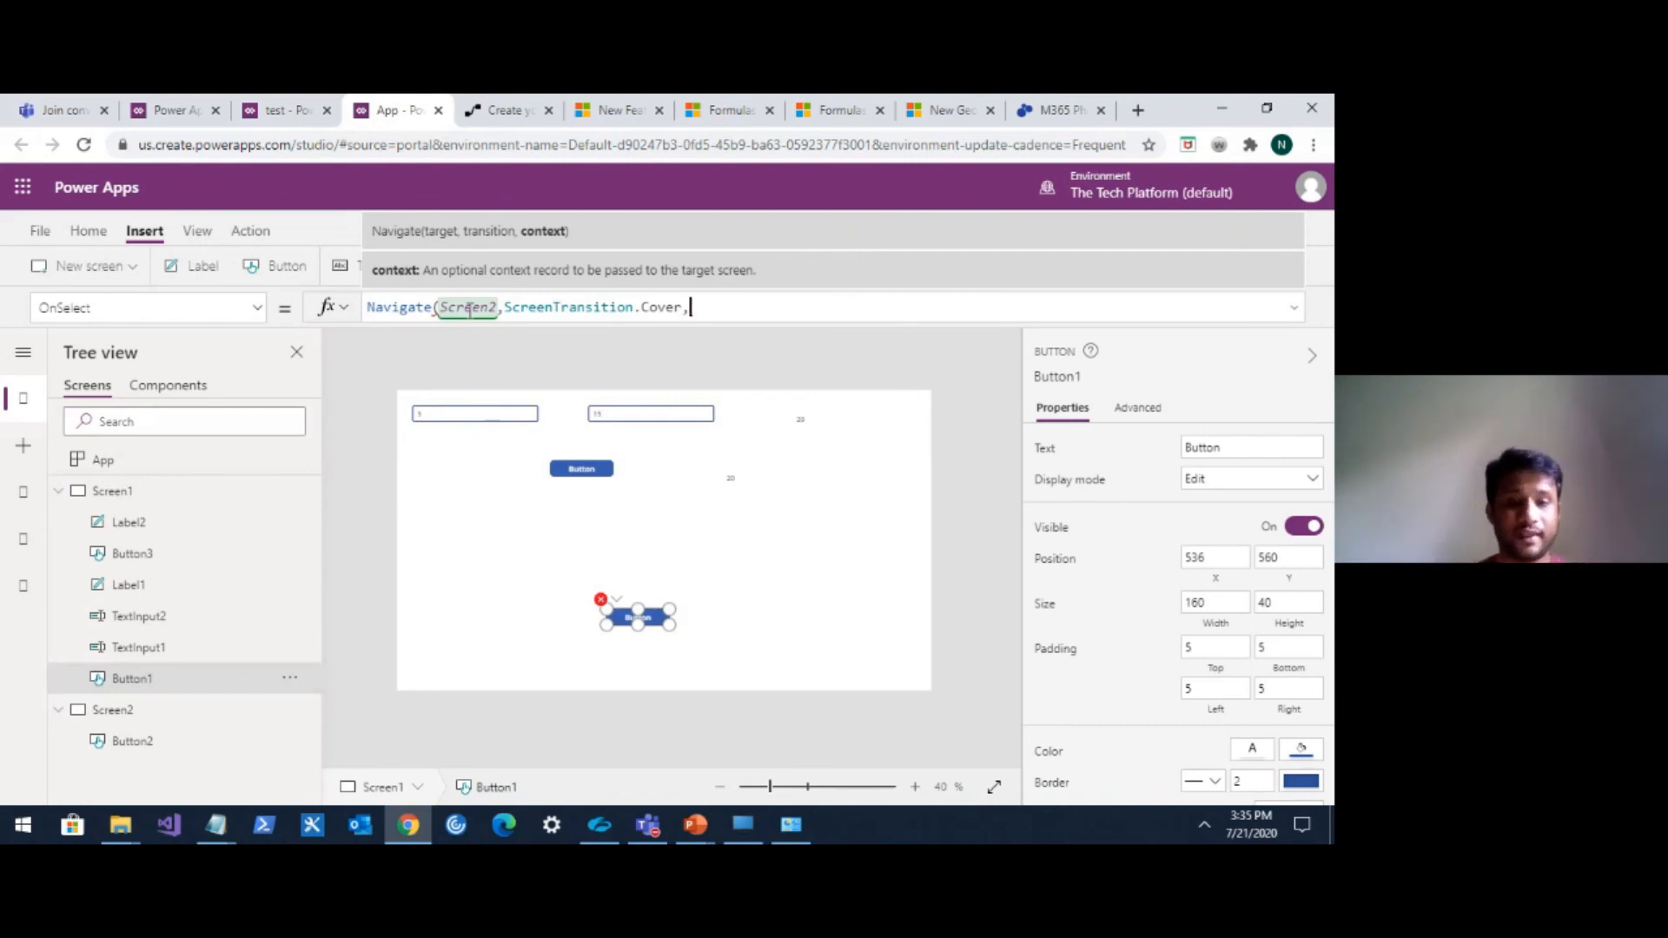
{"action": "type", "text": "{}"}
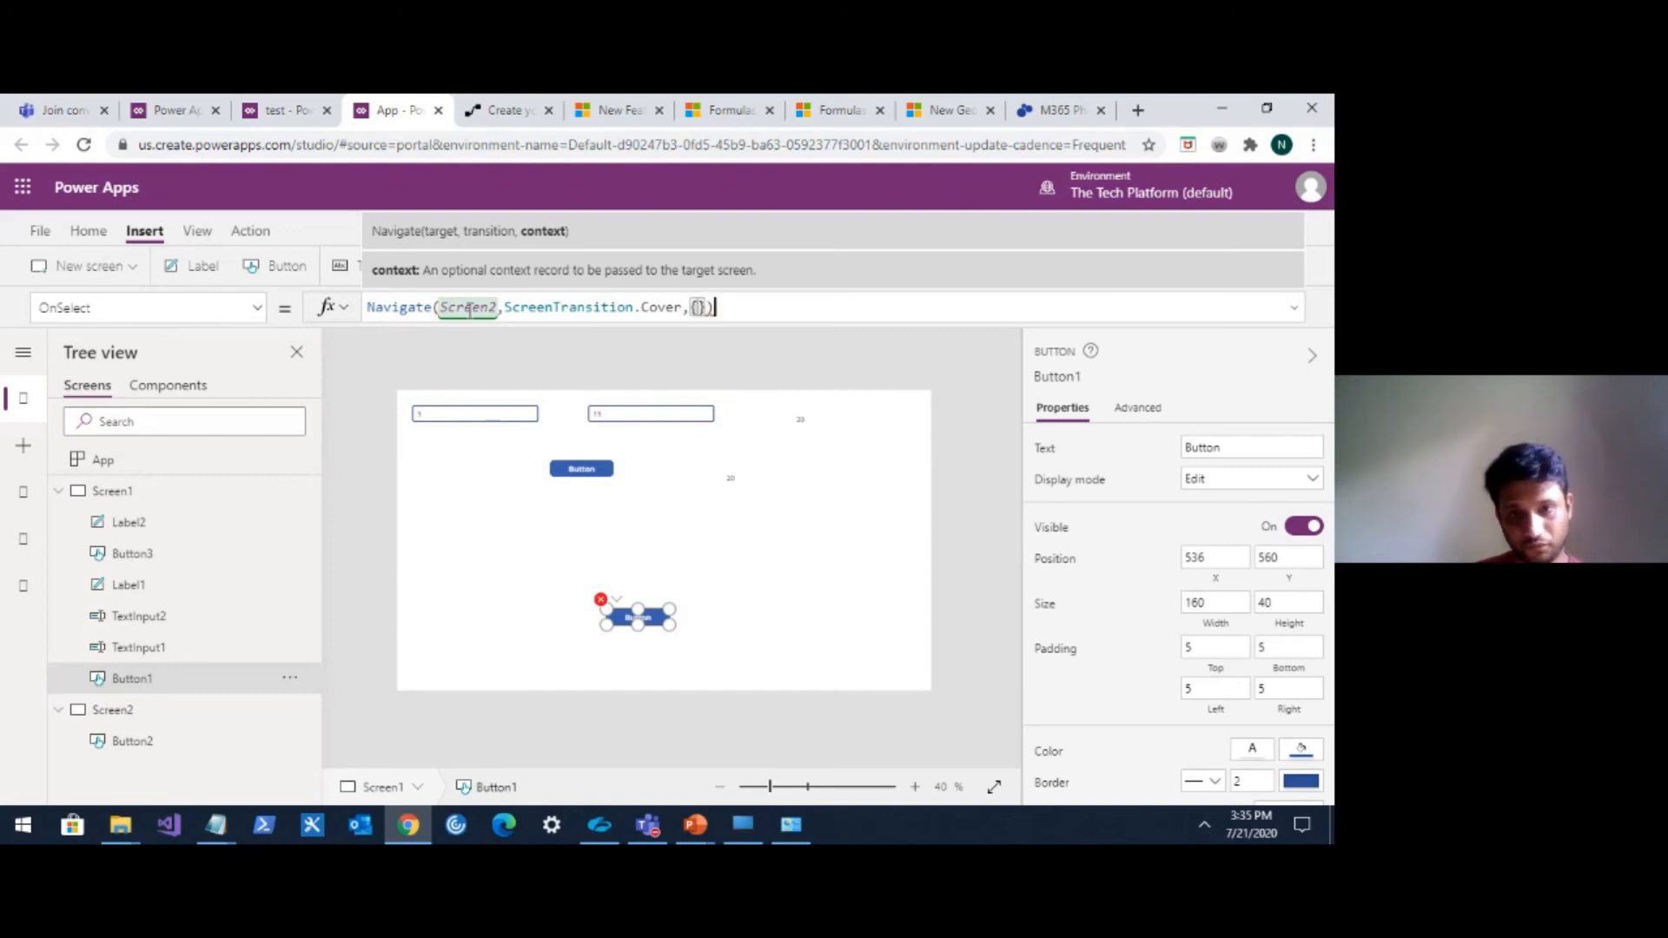
{"action": "type", "text": ")"}
{"action": "key", "text": "Left"}
{"action": "key", "text": "Left"}
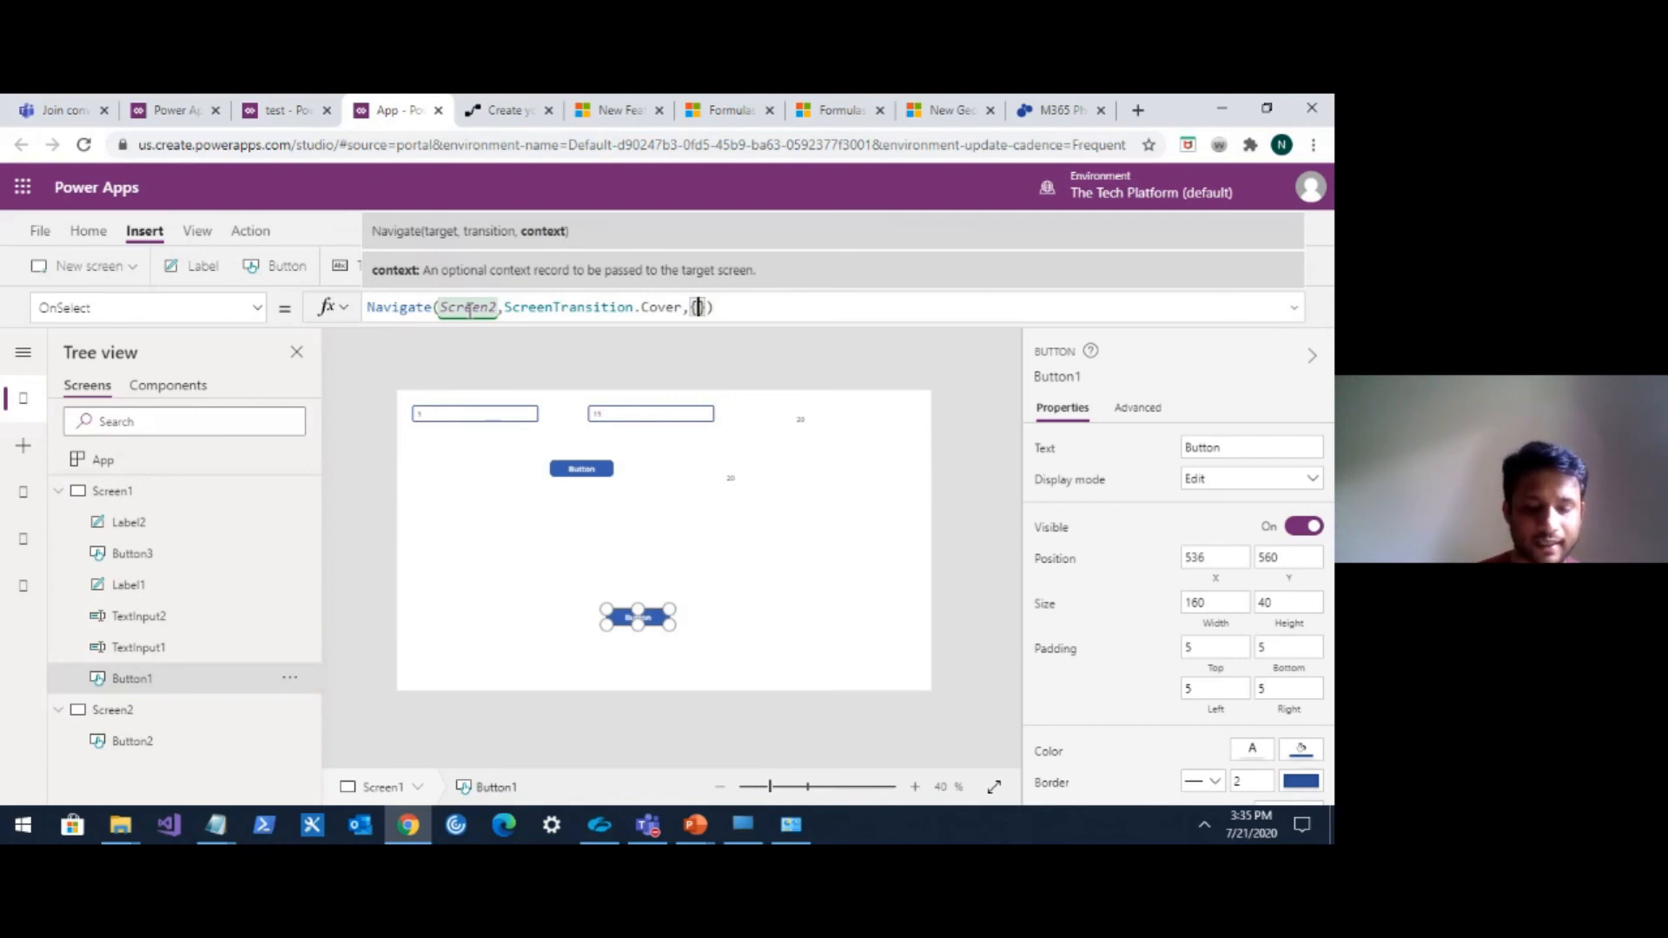
{"action": "type", "text": "varMove:"}
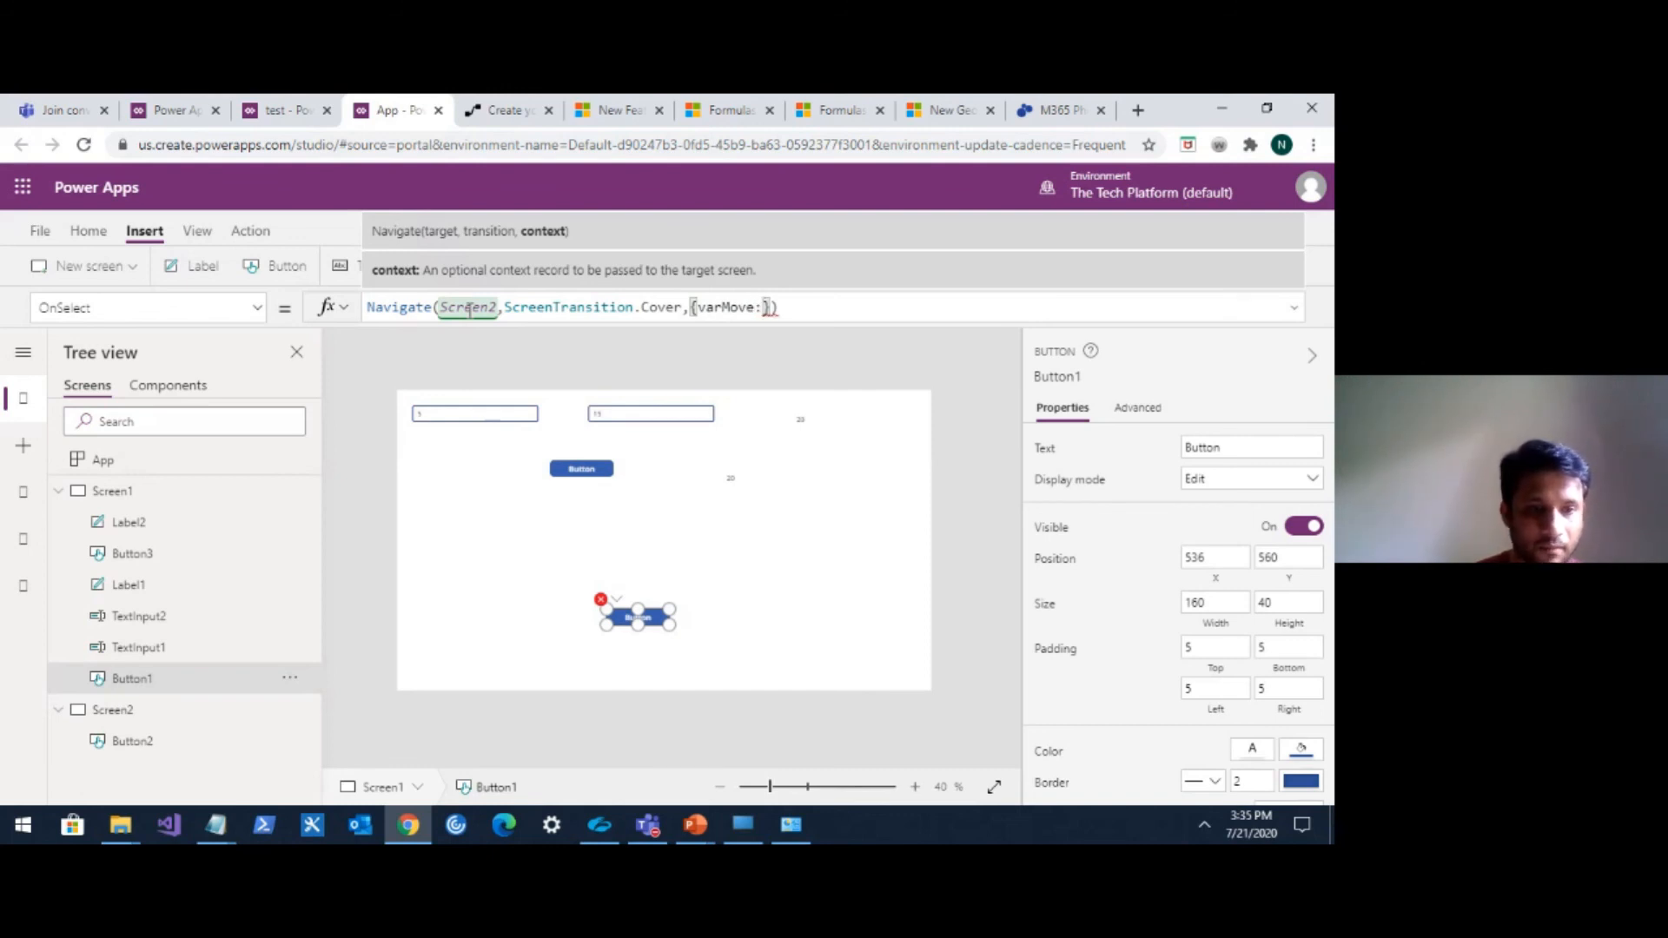
{"action": "type", "text": "var"}
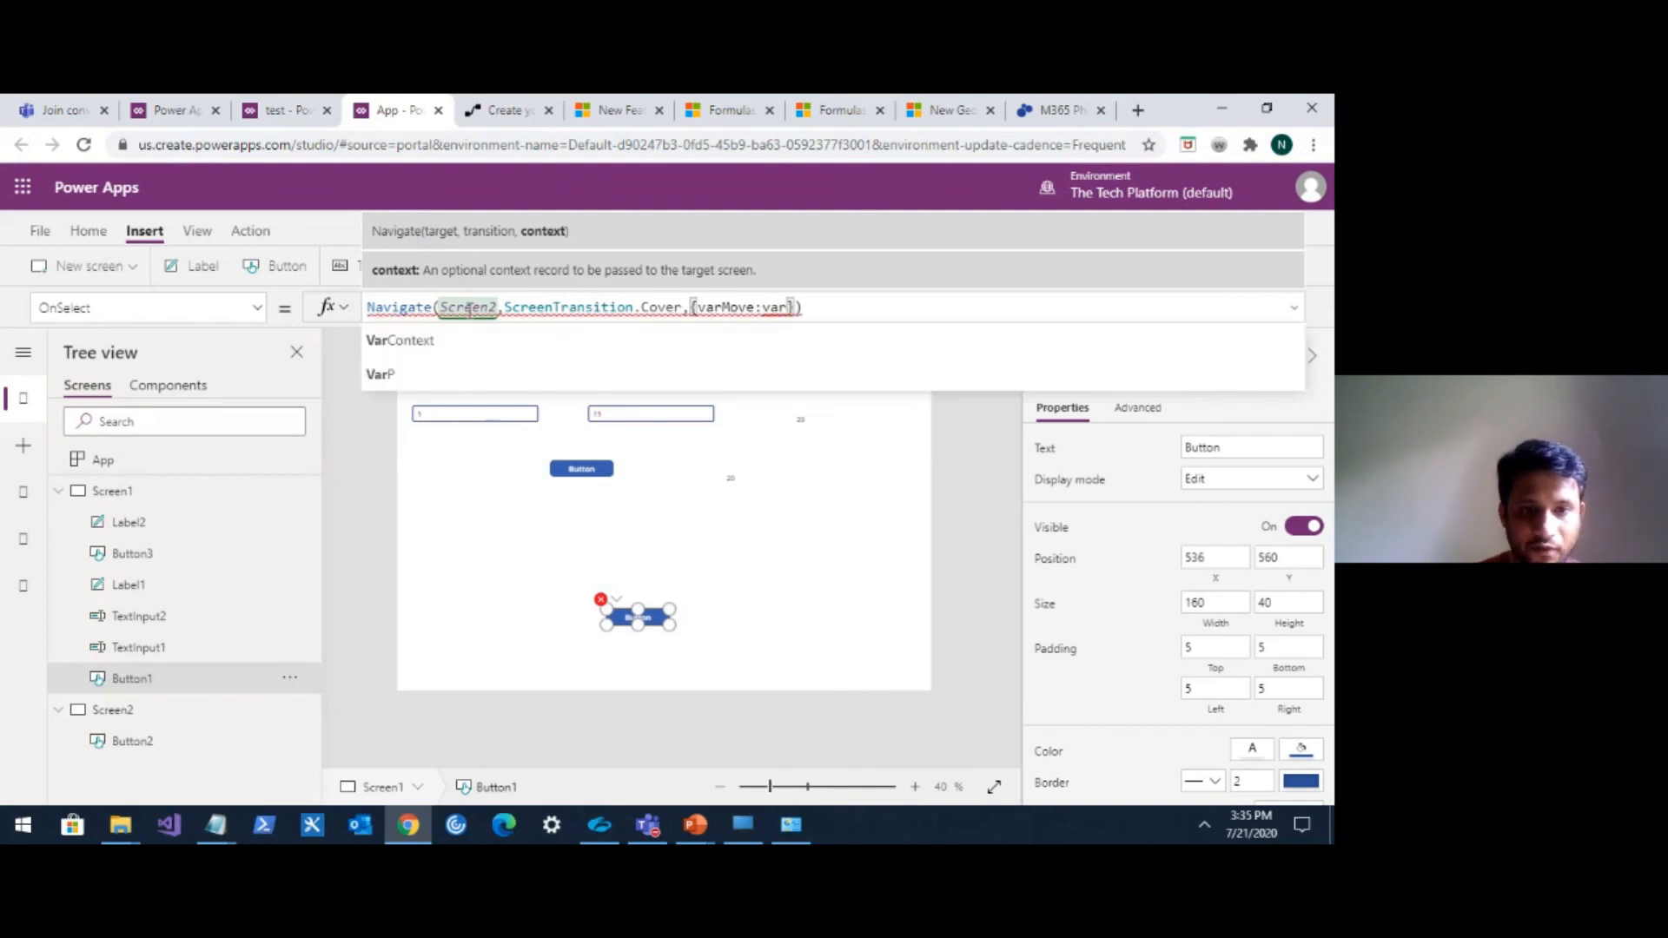
{"action": "key", "text": "Tab"}
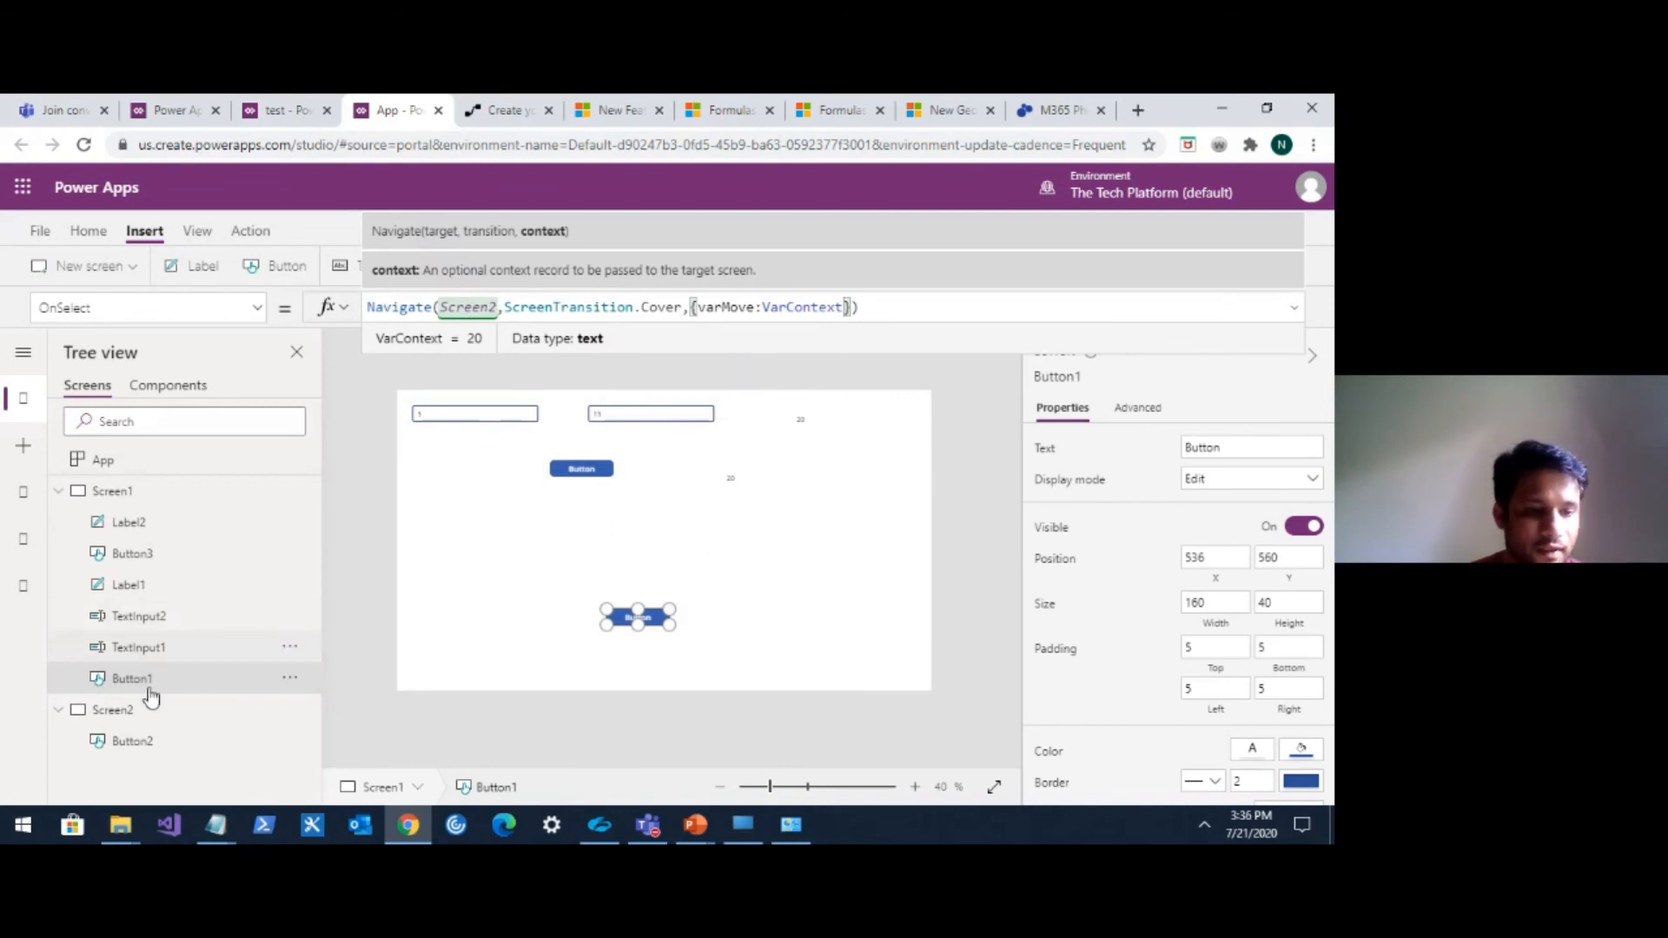
On Screen2, insert a label near the top and set its Text formula to varMove.
{"action": "left_click", "coordinate": [153, 715]}
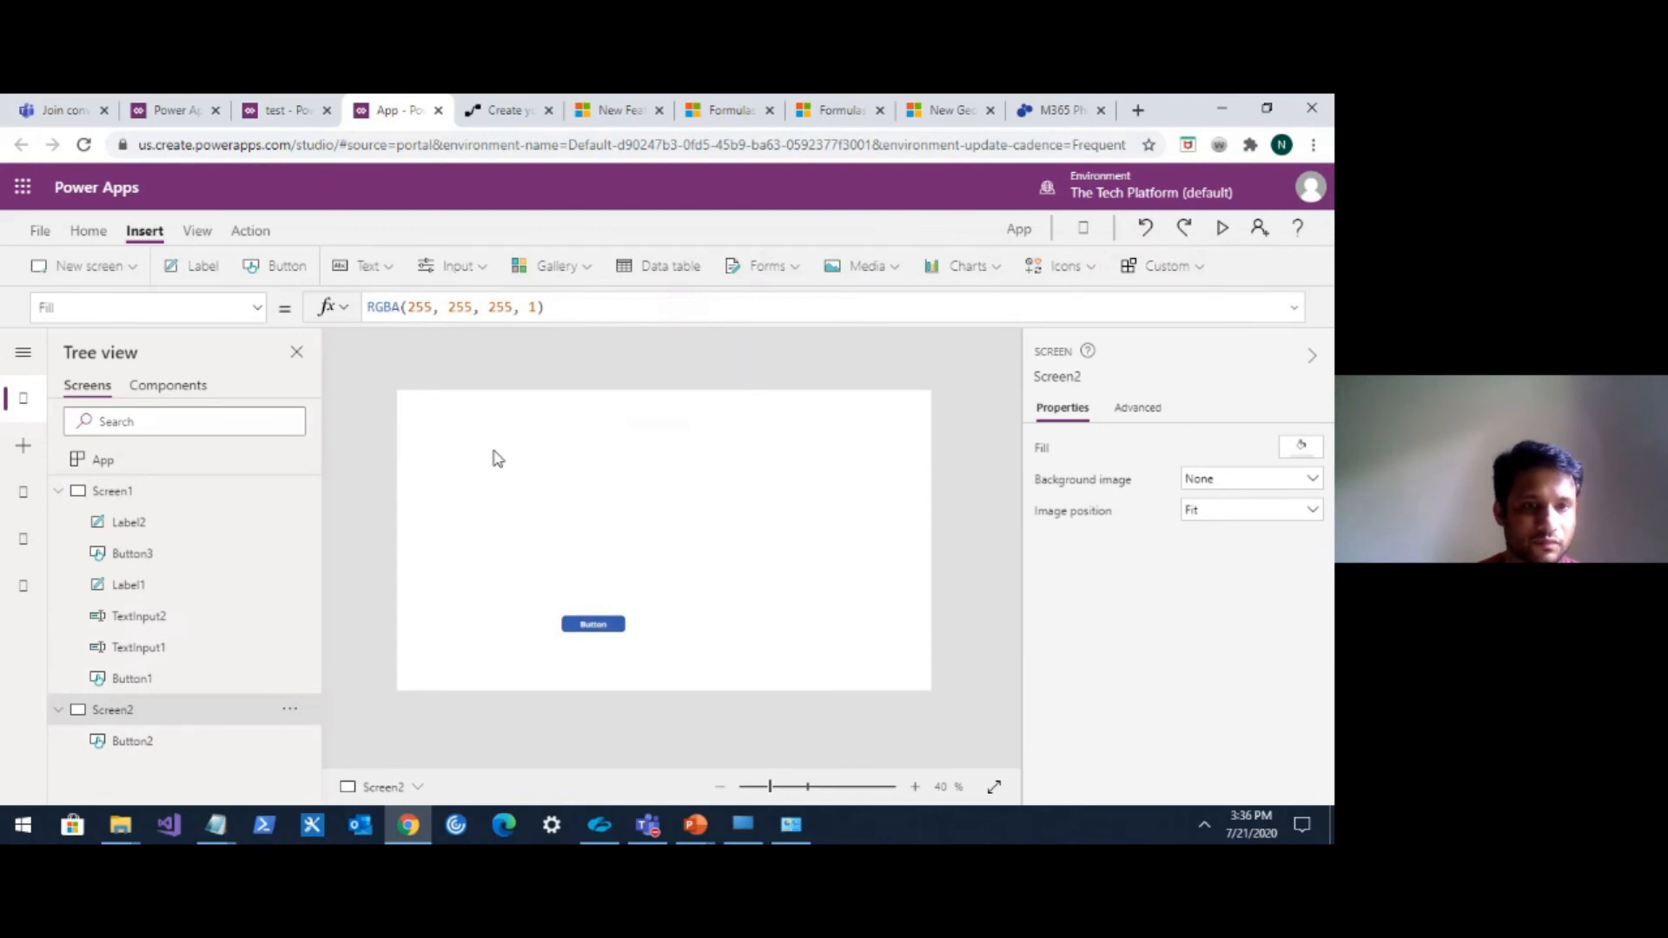
{"action": "left_click", "coordinate": [205, 275]}
{"action": "left_click_drag", "start_coordinate": [450, 408], "coordinate": [581, 471]}
{"action": "left_click_drag", "start_coordinate": [466, 309], "coordinate": [354, 313]}
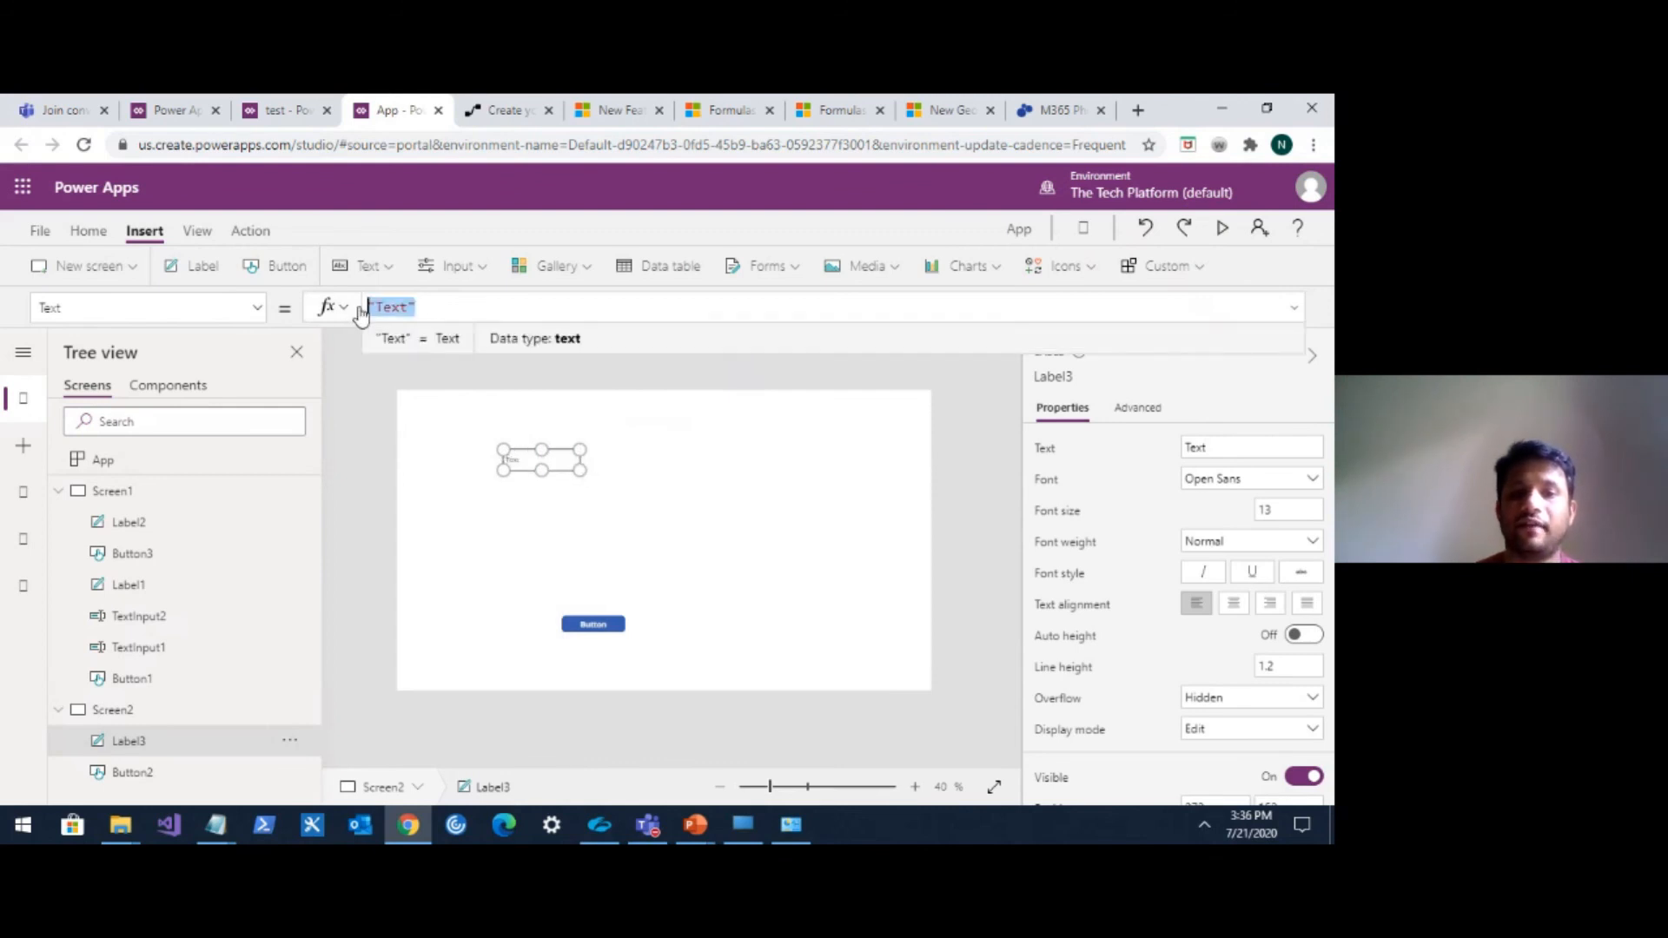
{"action": "type", "text": "var"}
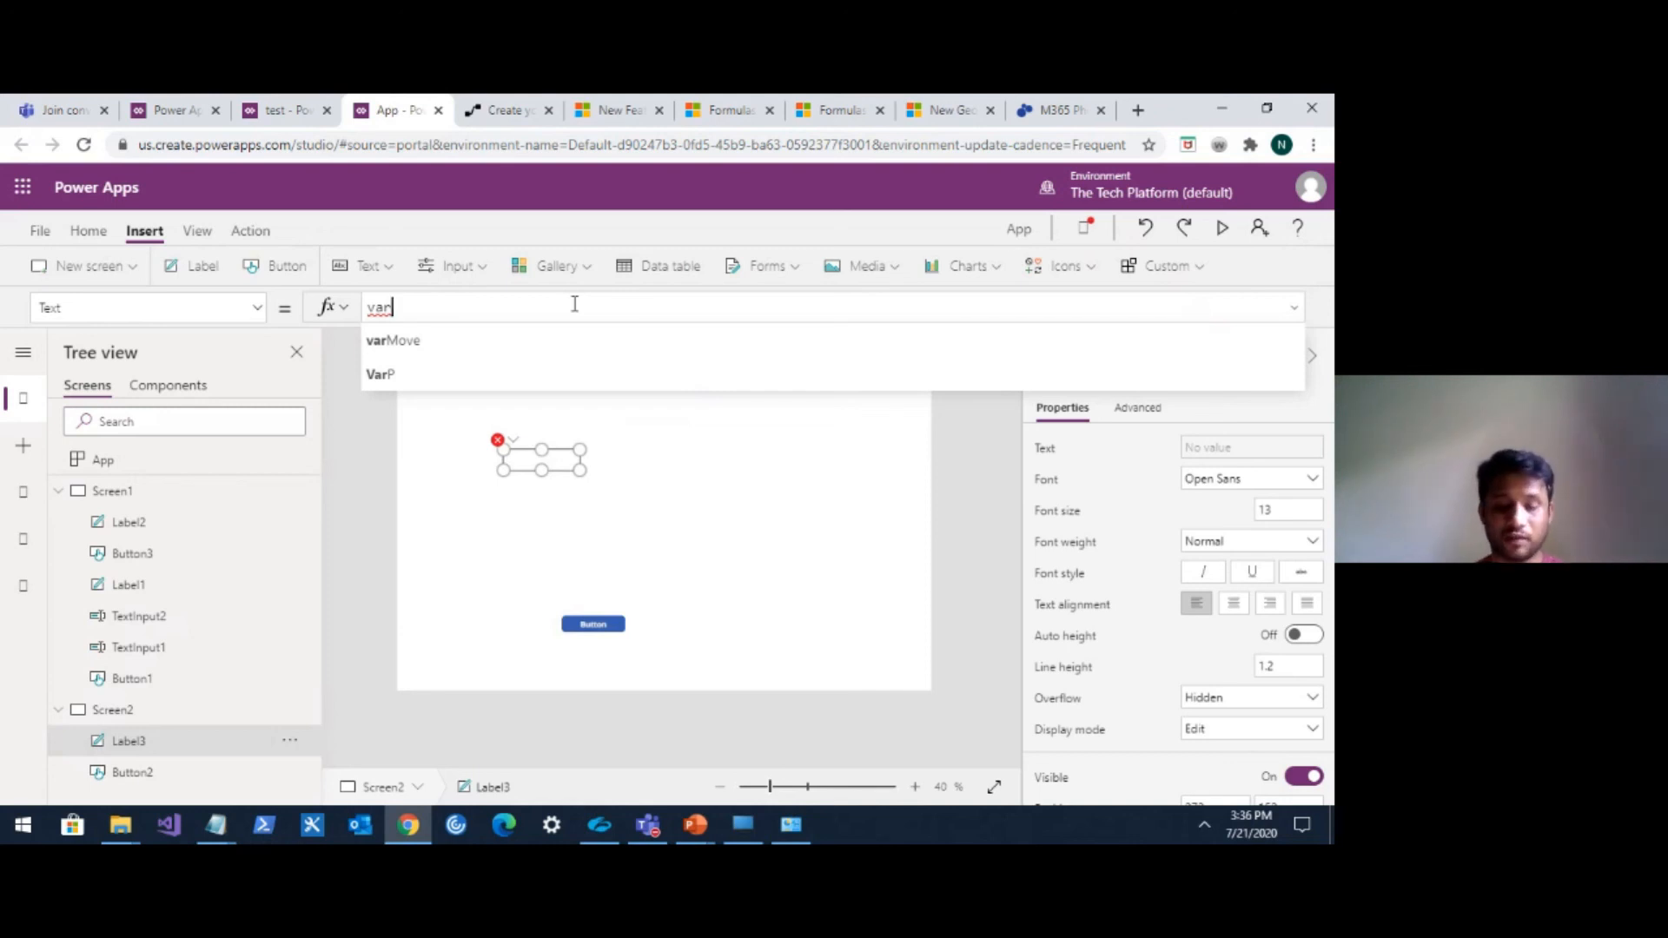
{"action": "key", "text": "Down"}
{"action": "key", "text": "Tab"}
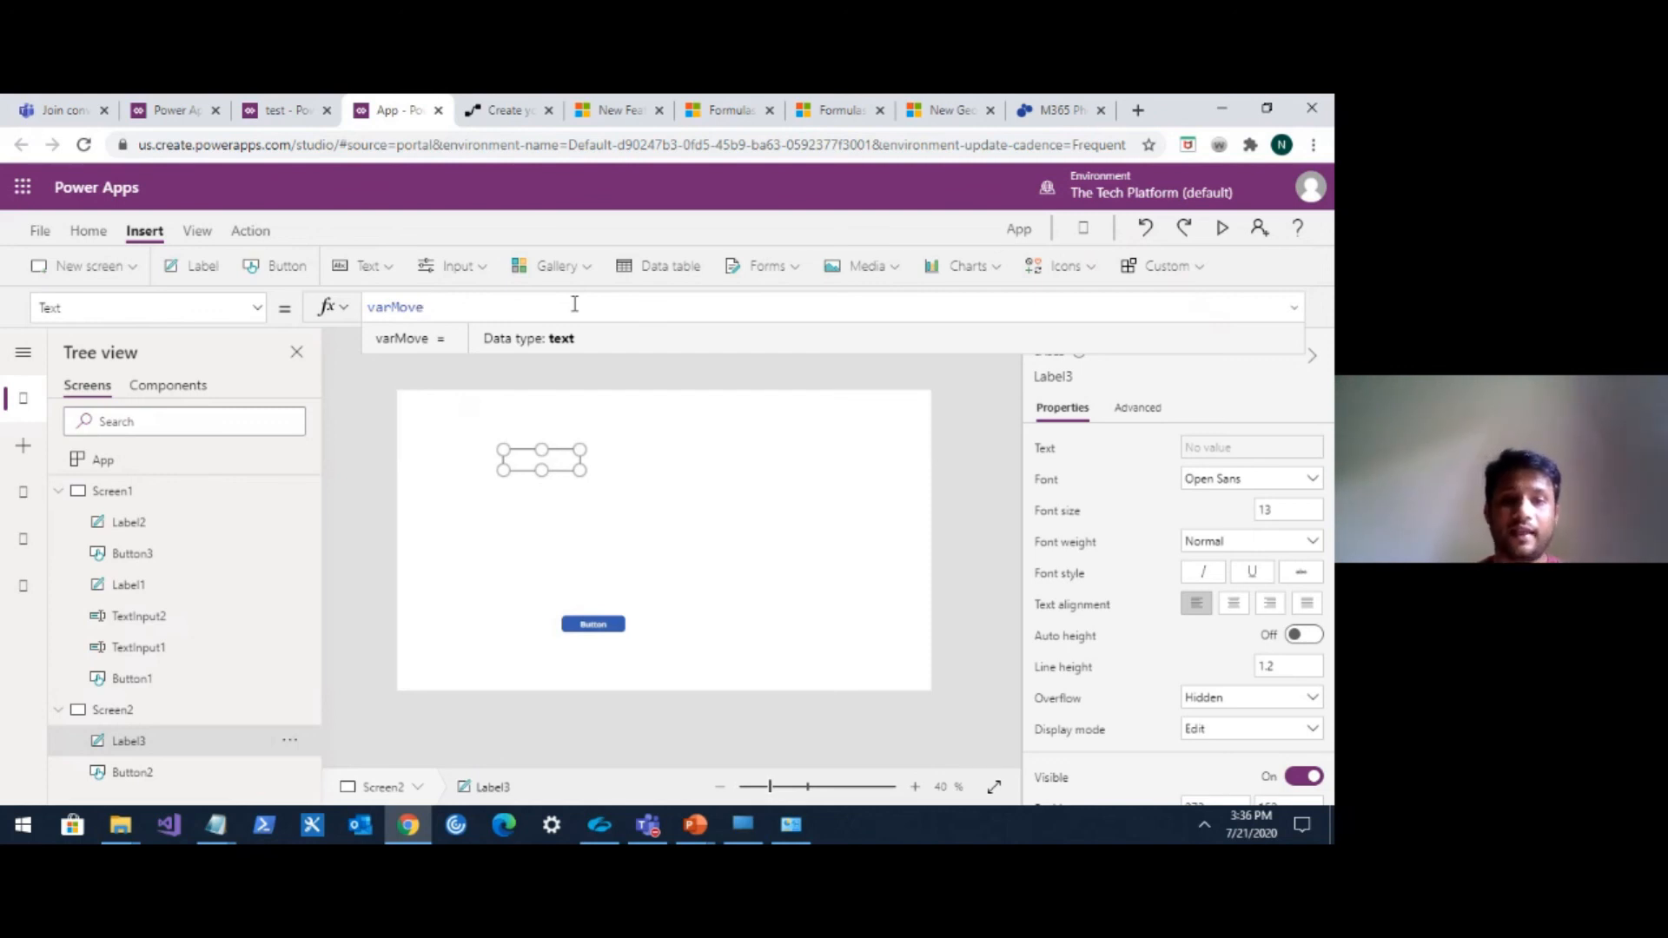
On Screen1, insert a new button and set its OnSelect formula to Set(varGlobal,"This is a global variable").
{"action": "left_click", "coordinate": [144, 497]}
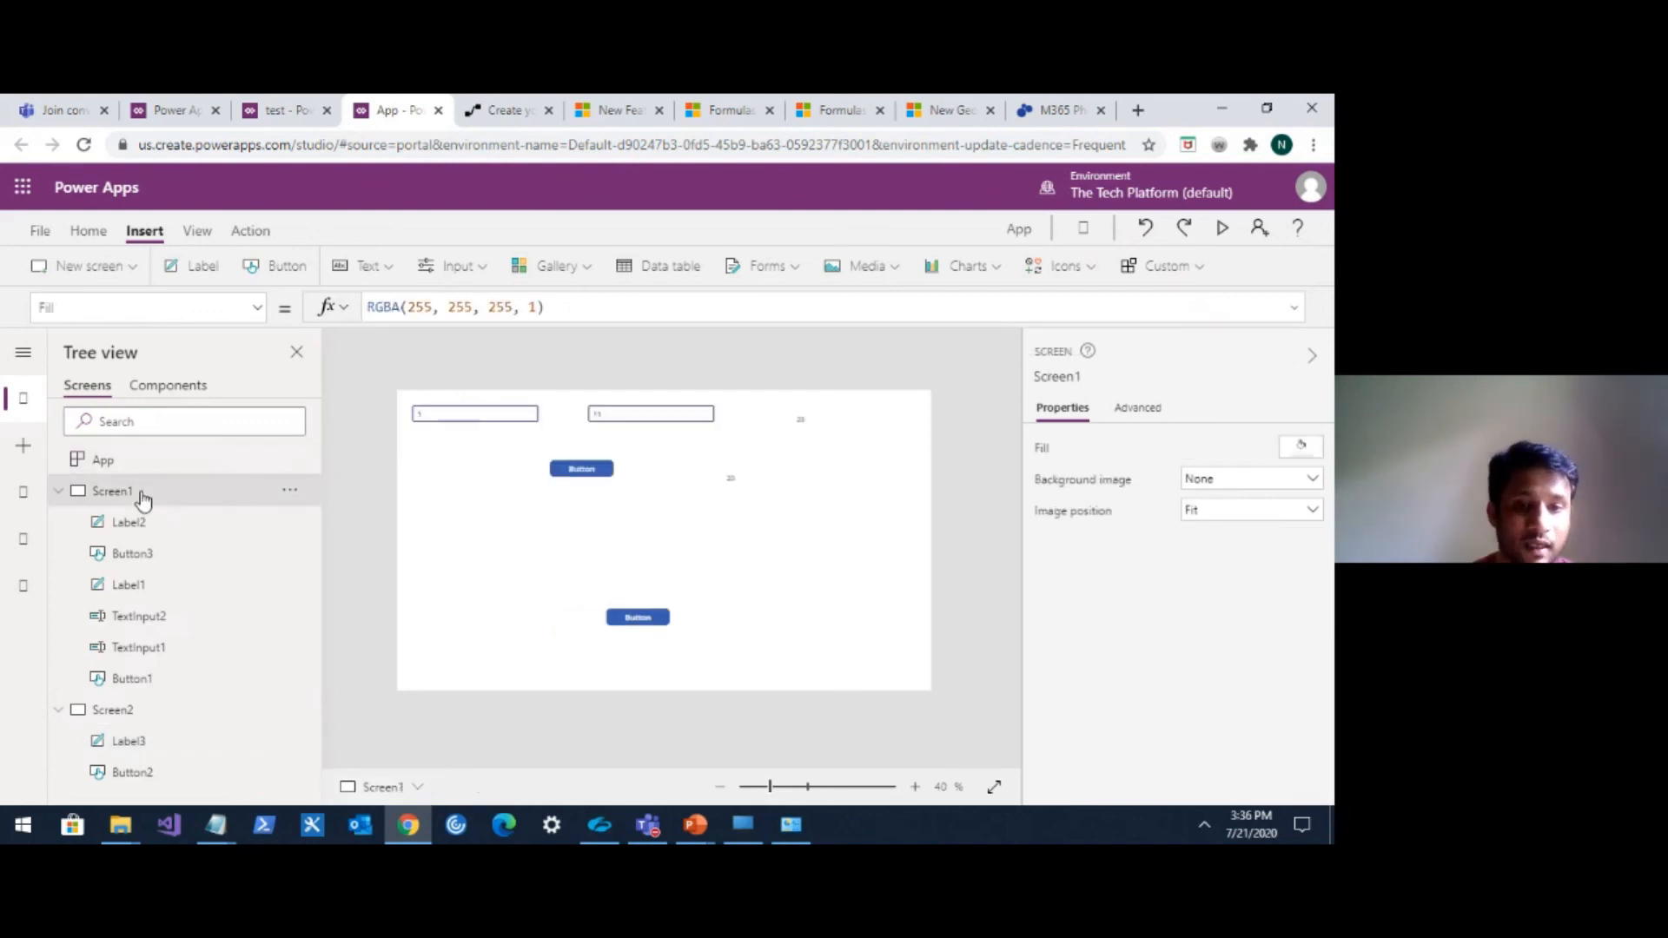
{"action": "left_click", "coordinate": [277, 280]}
{"action": "left_click_drag", "start_coordinate": [466, 422], "coordinate": [490, 528]}
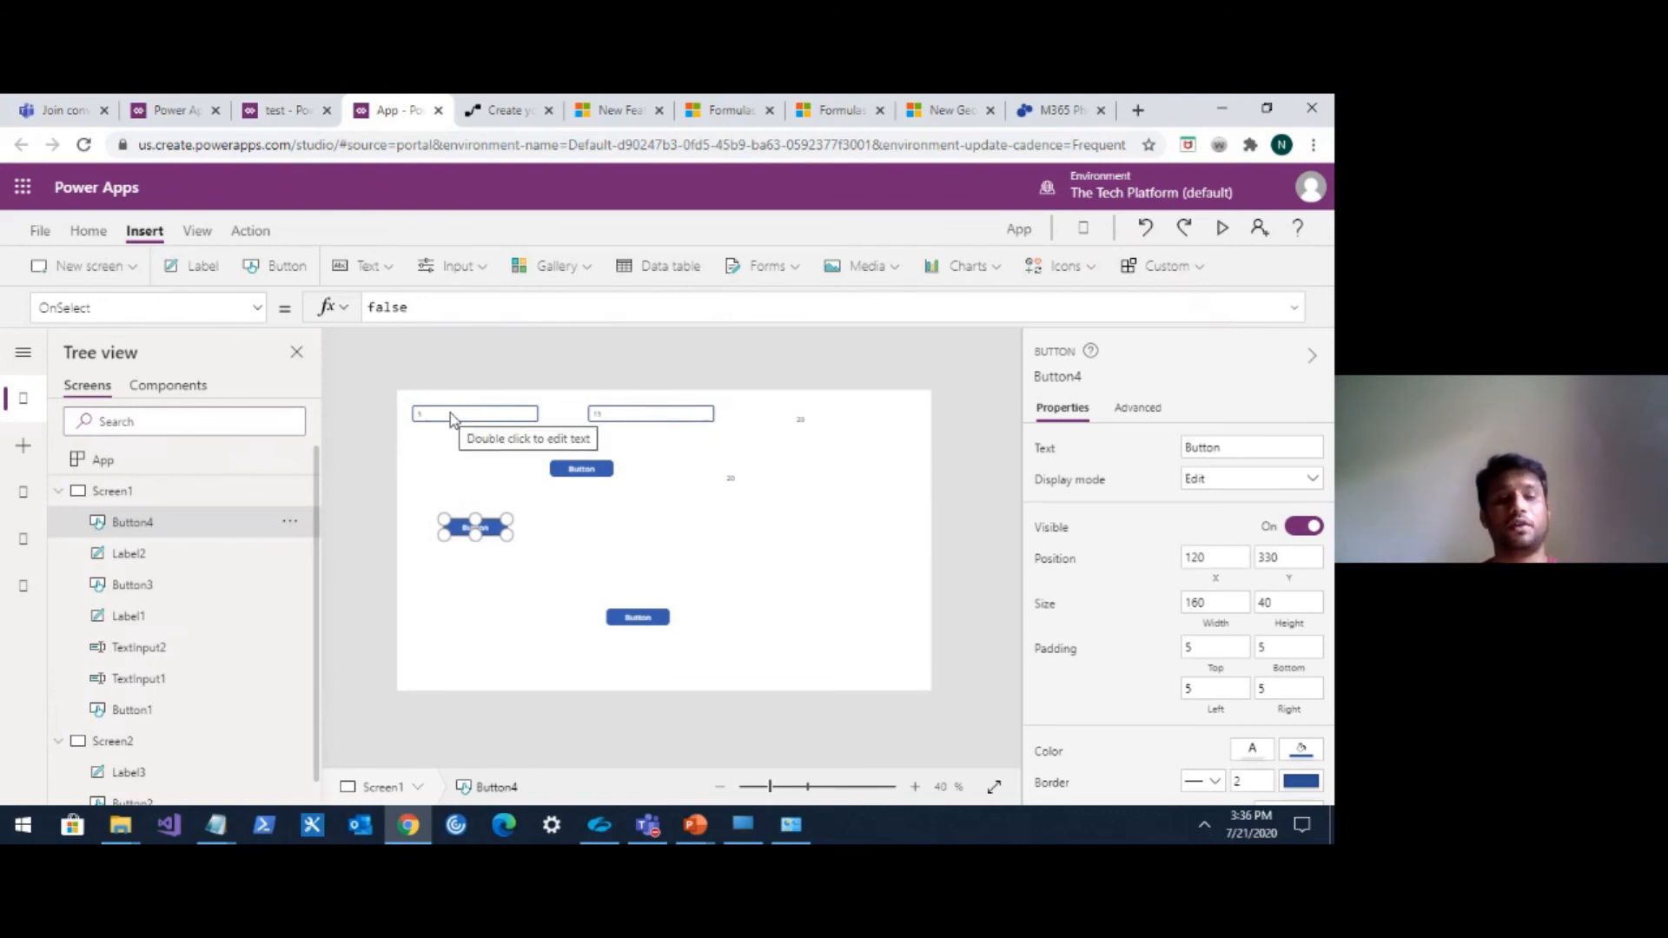
{"action": "double_click", "coordinate": [386, 307]}
{"action": "type", "text": "set"}
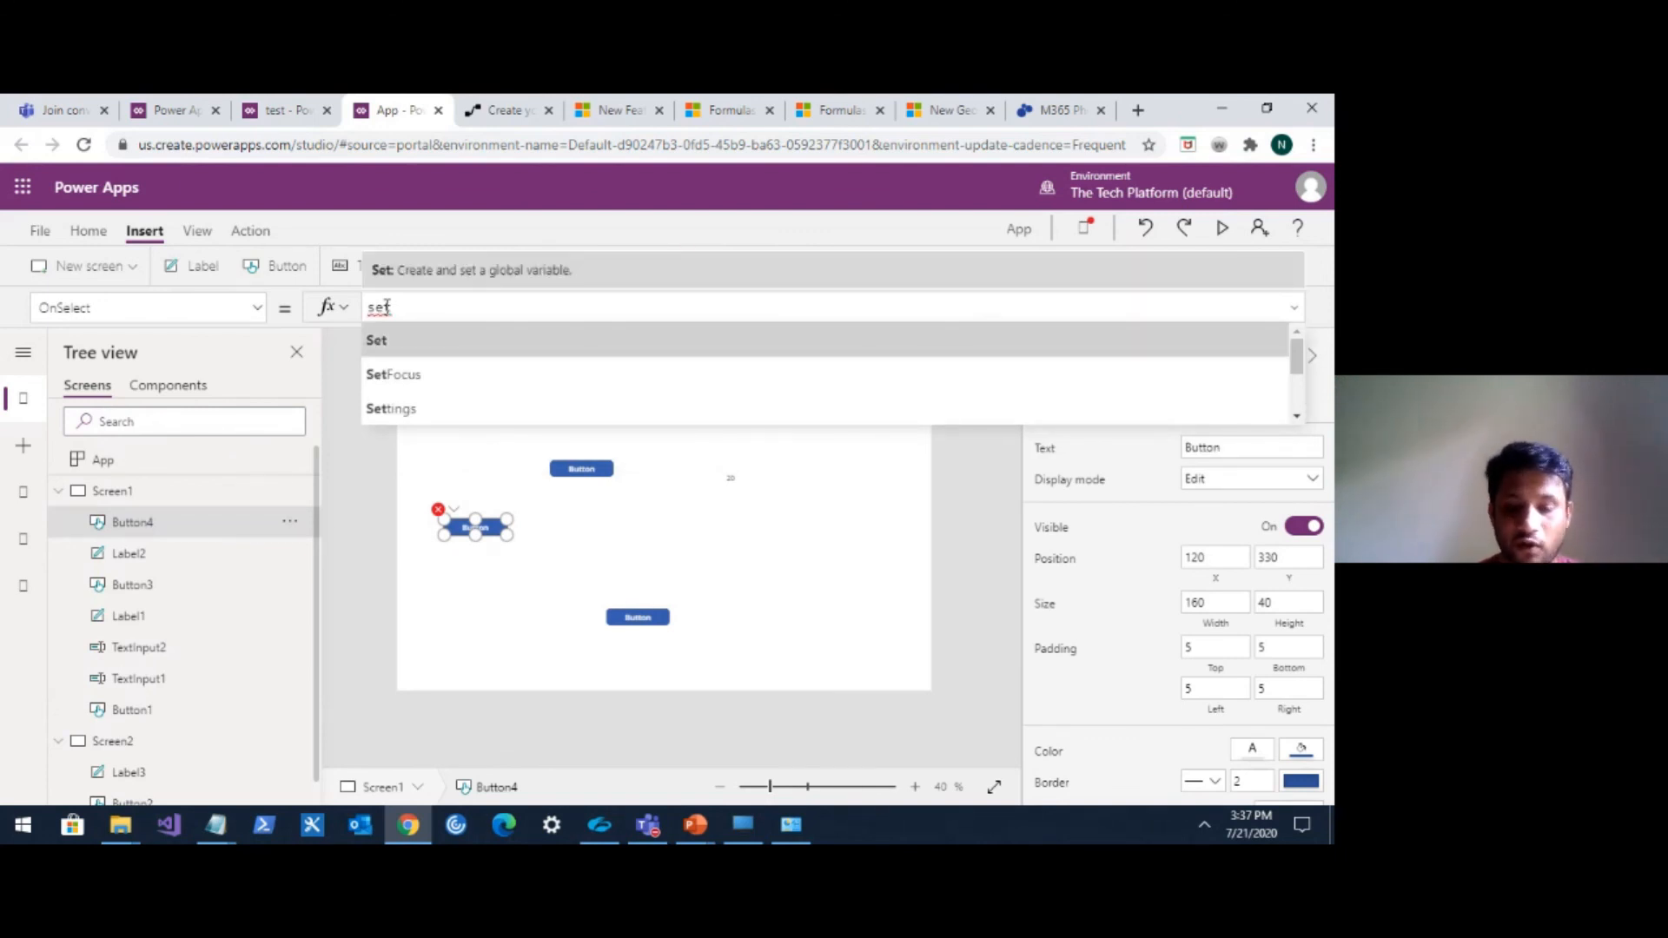
{"action": "type", "text": "("}
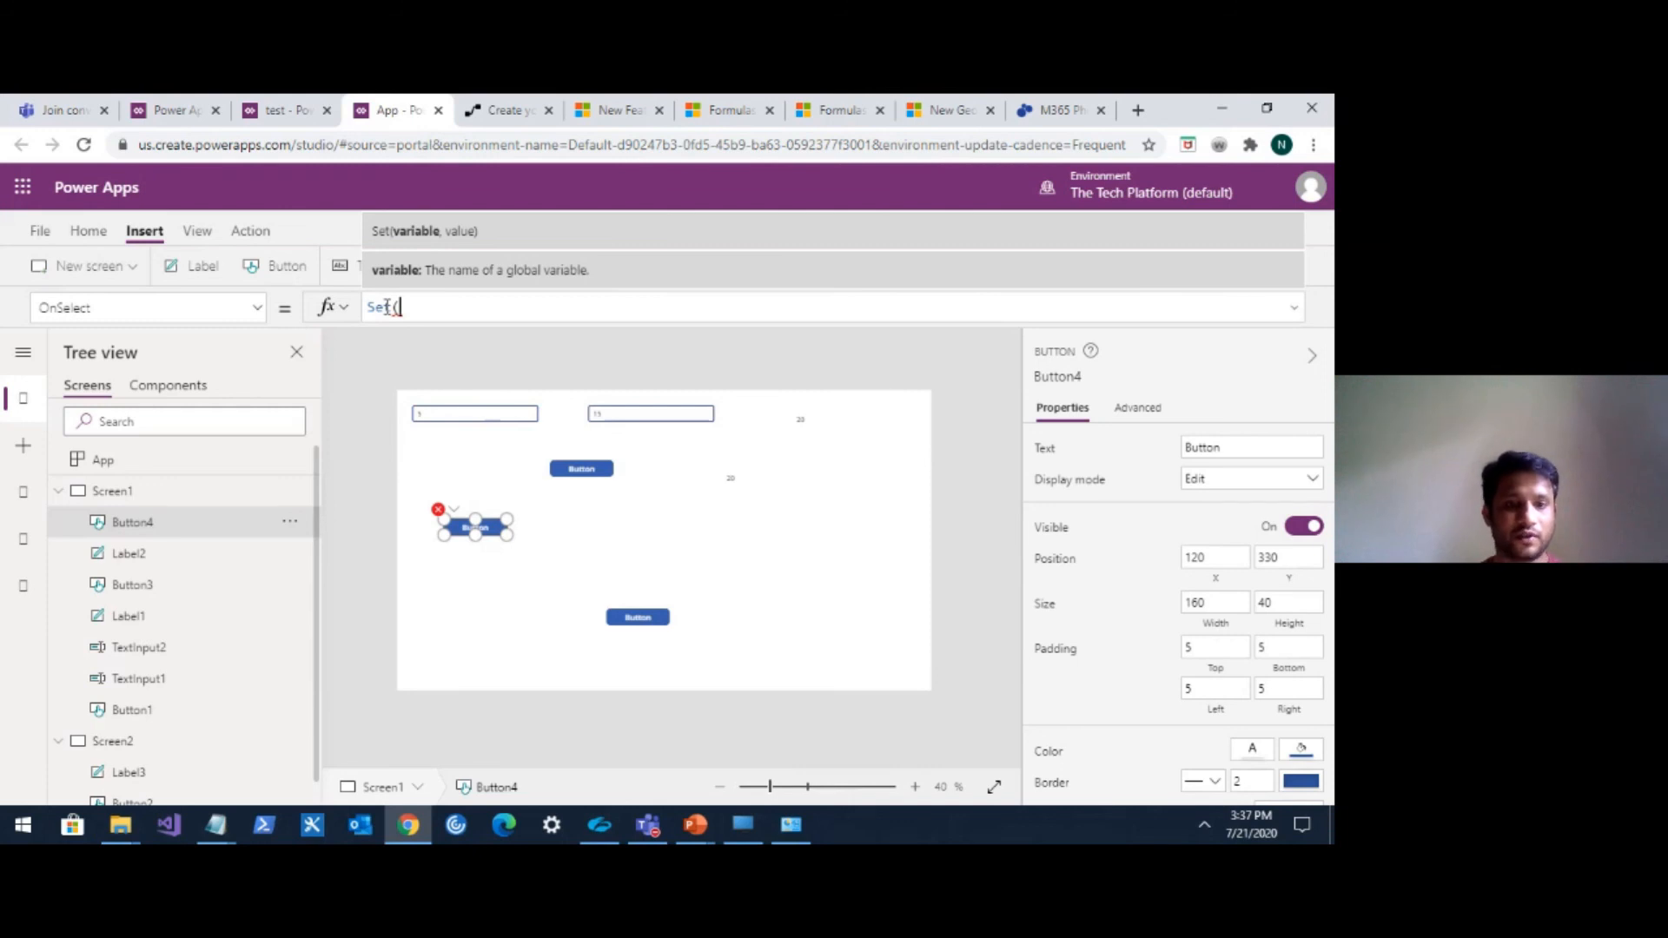
{"action": "type", "text": "varG"}
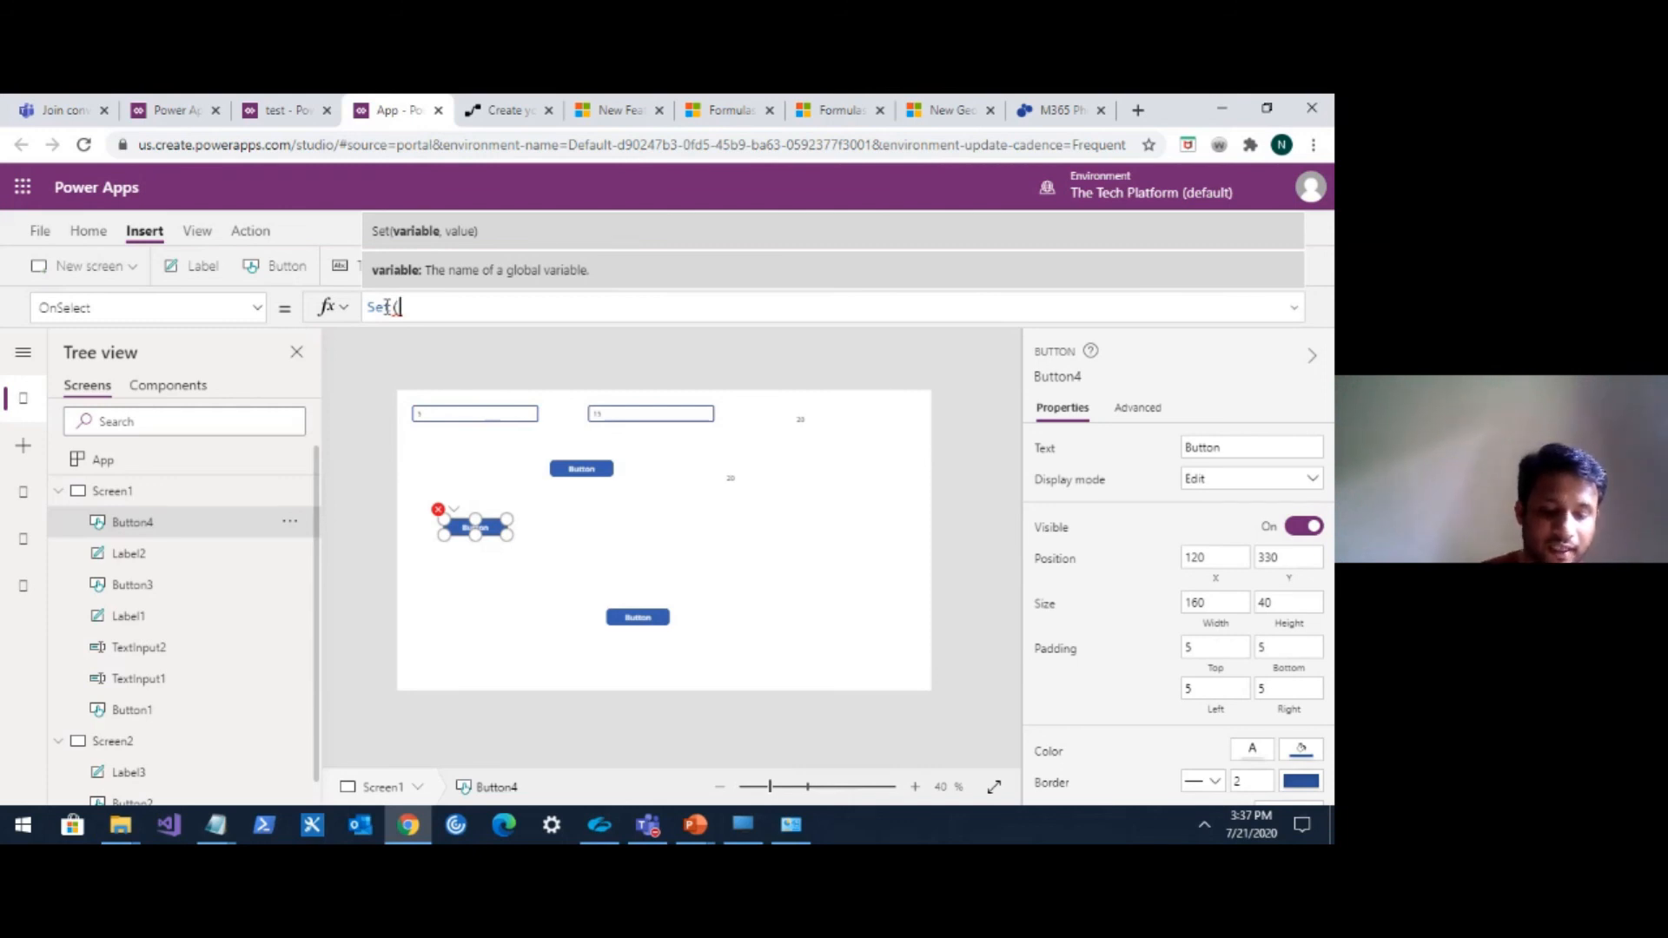
{"action": "type", "text": "lobal"}
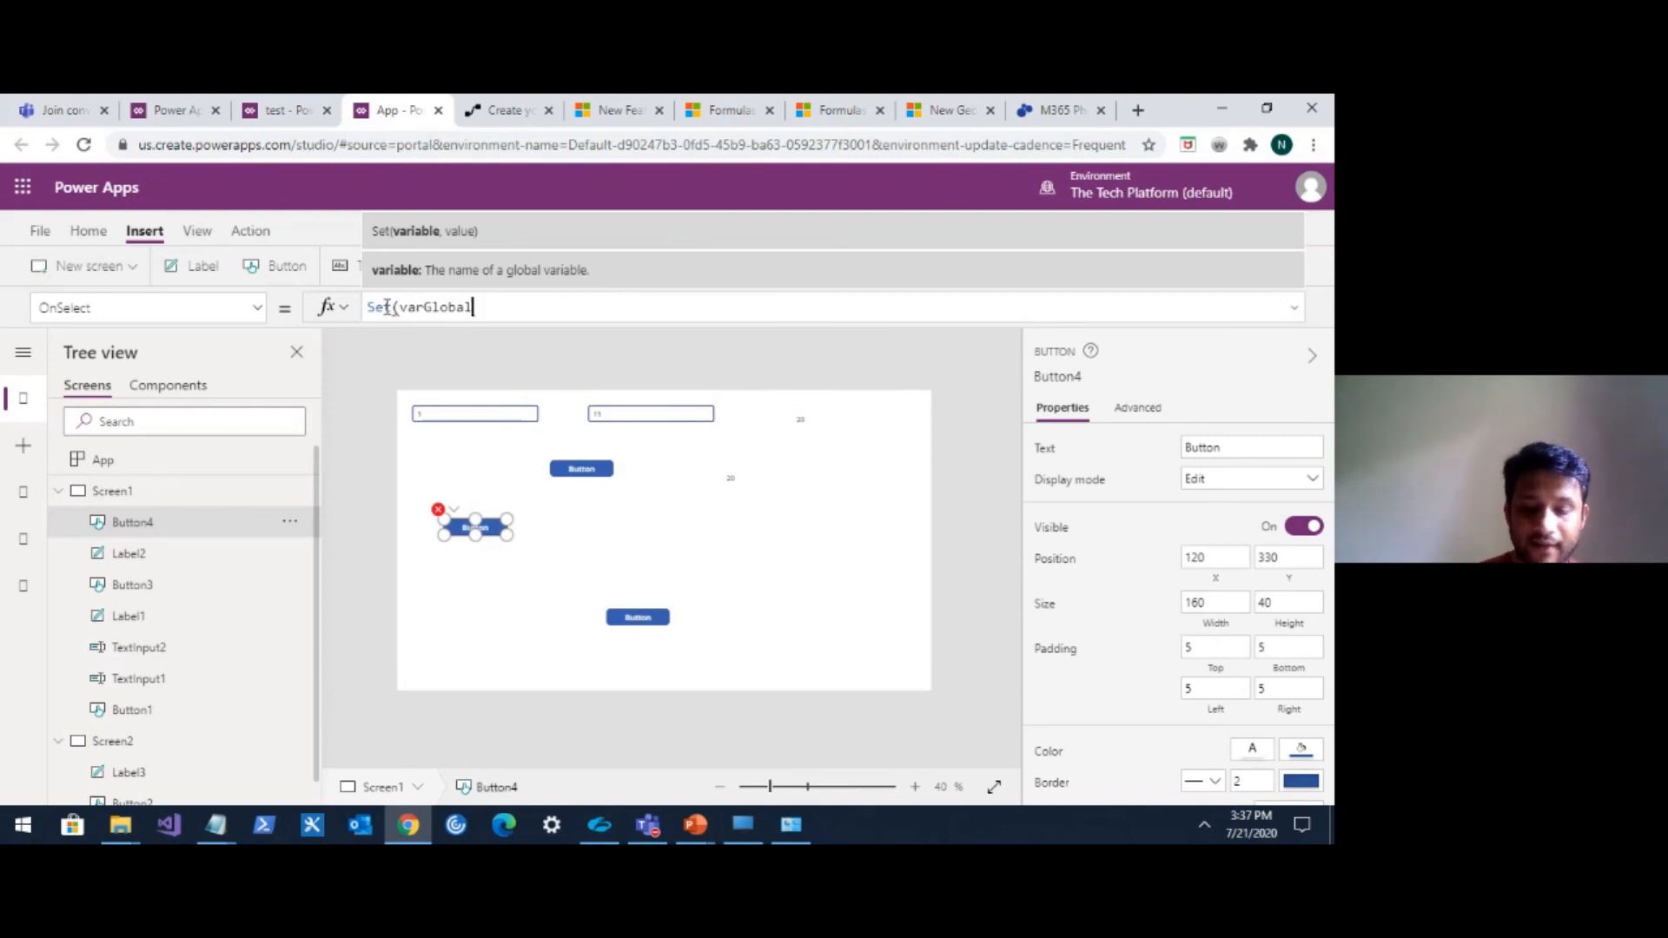
{"action": "type", "text": ","}
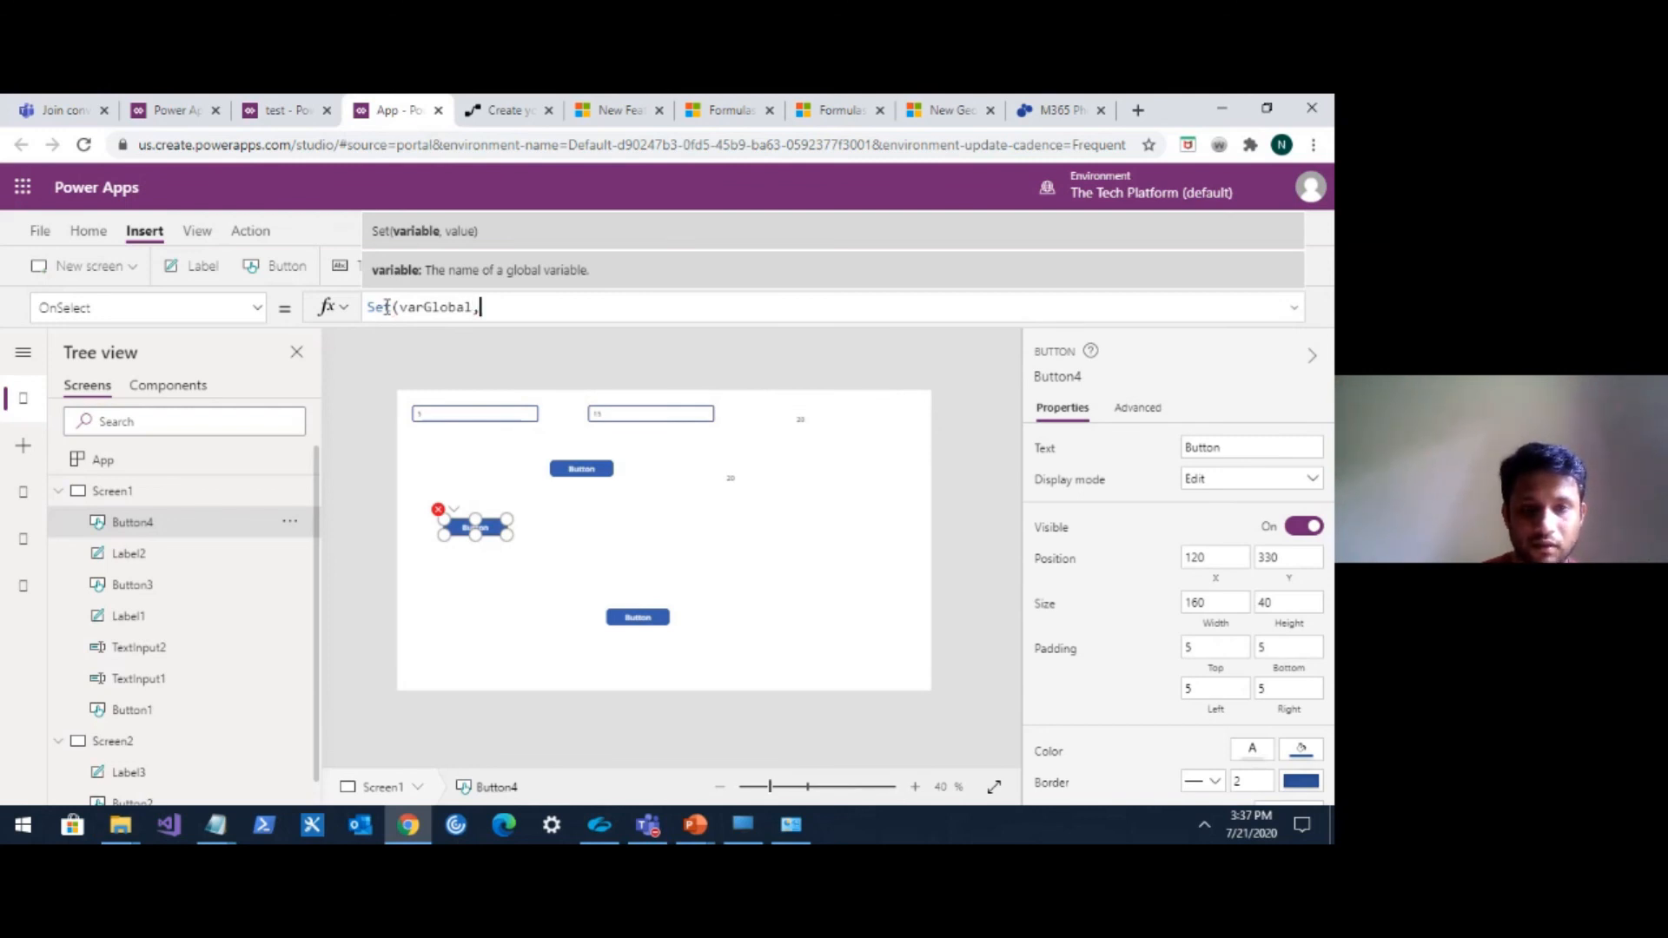
{"action": "type", "text": "\""}
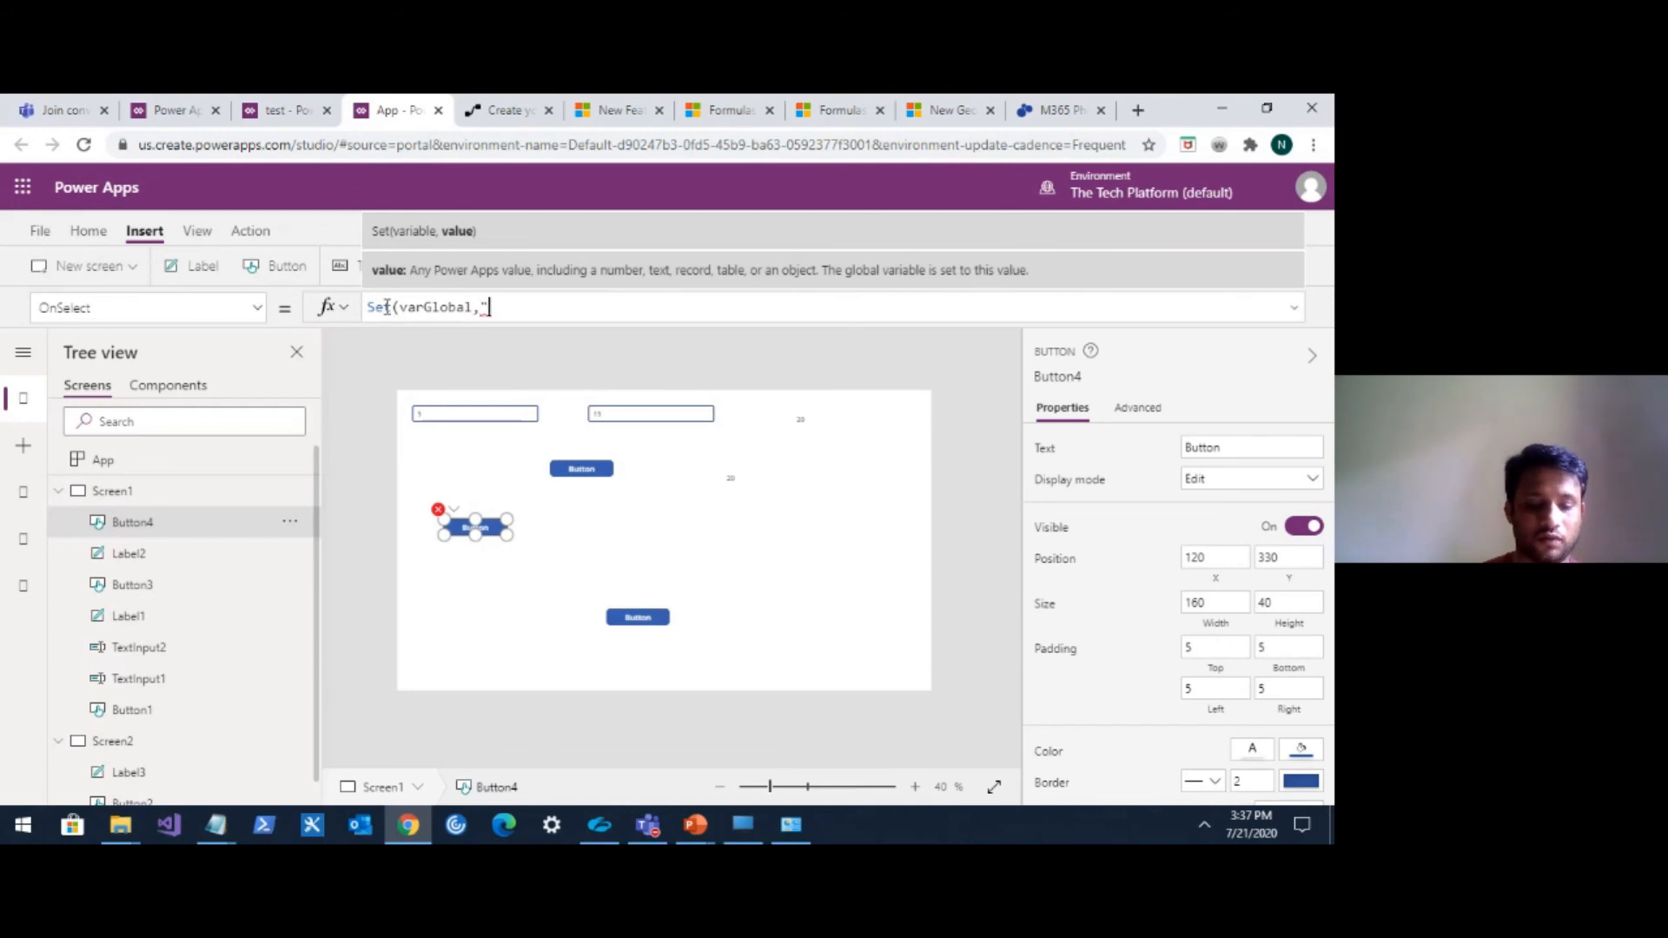
{"action": "type", "text": "This is "}
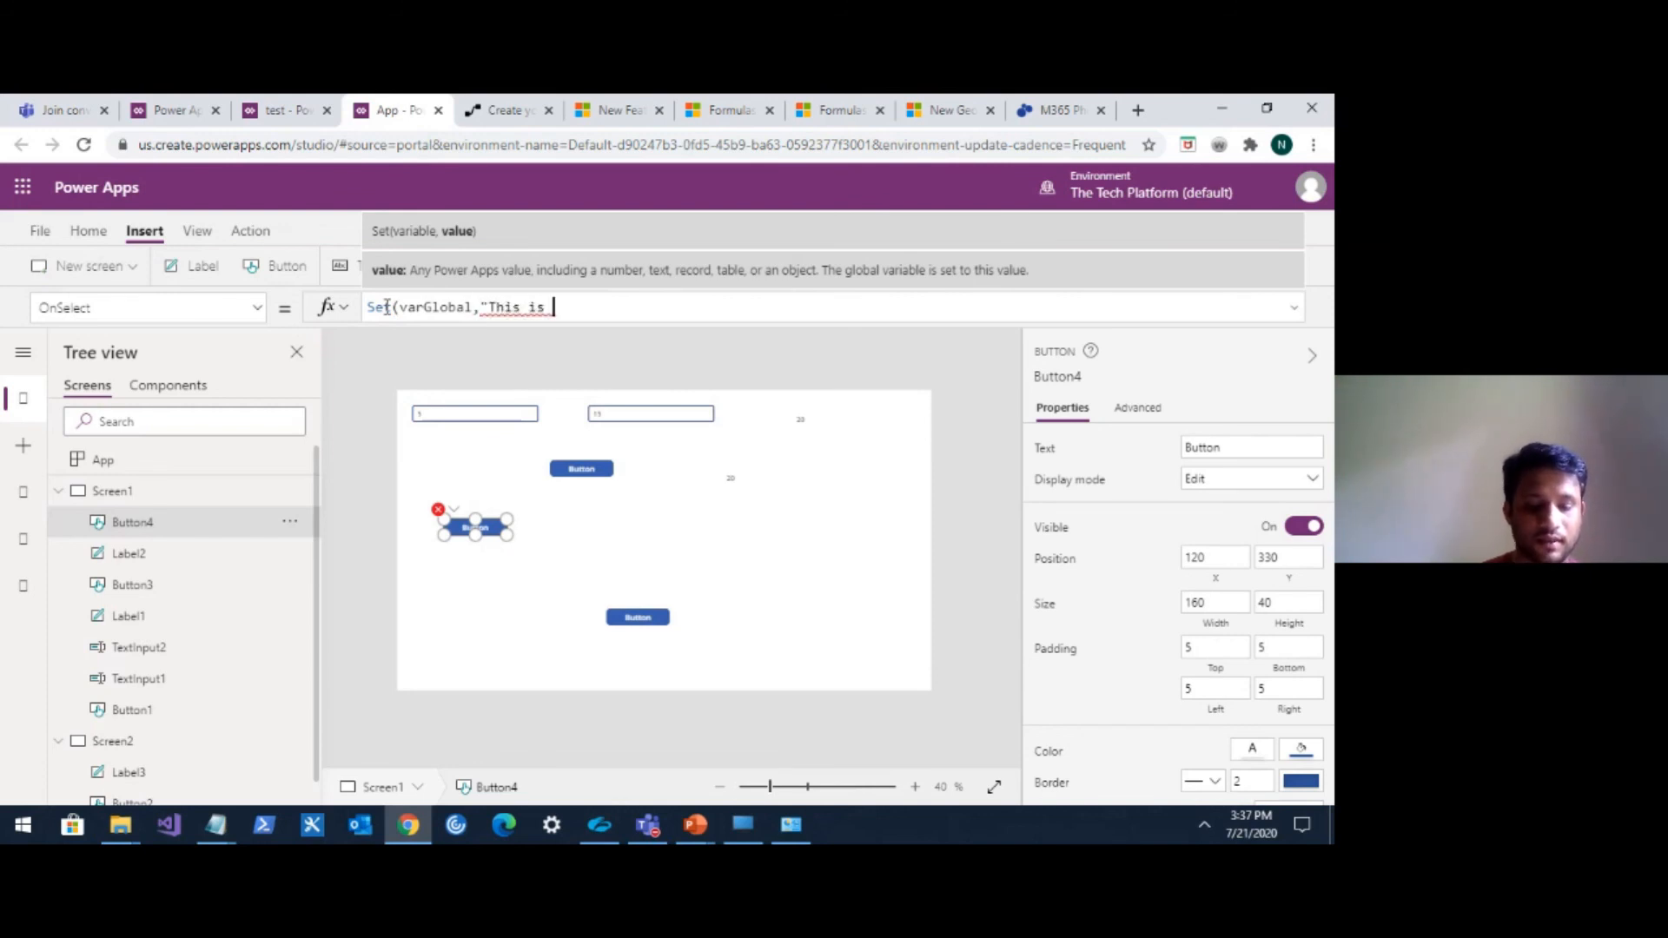
{"action": "type", "text": "a global "}
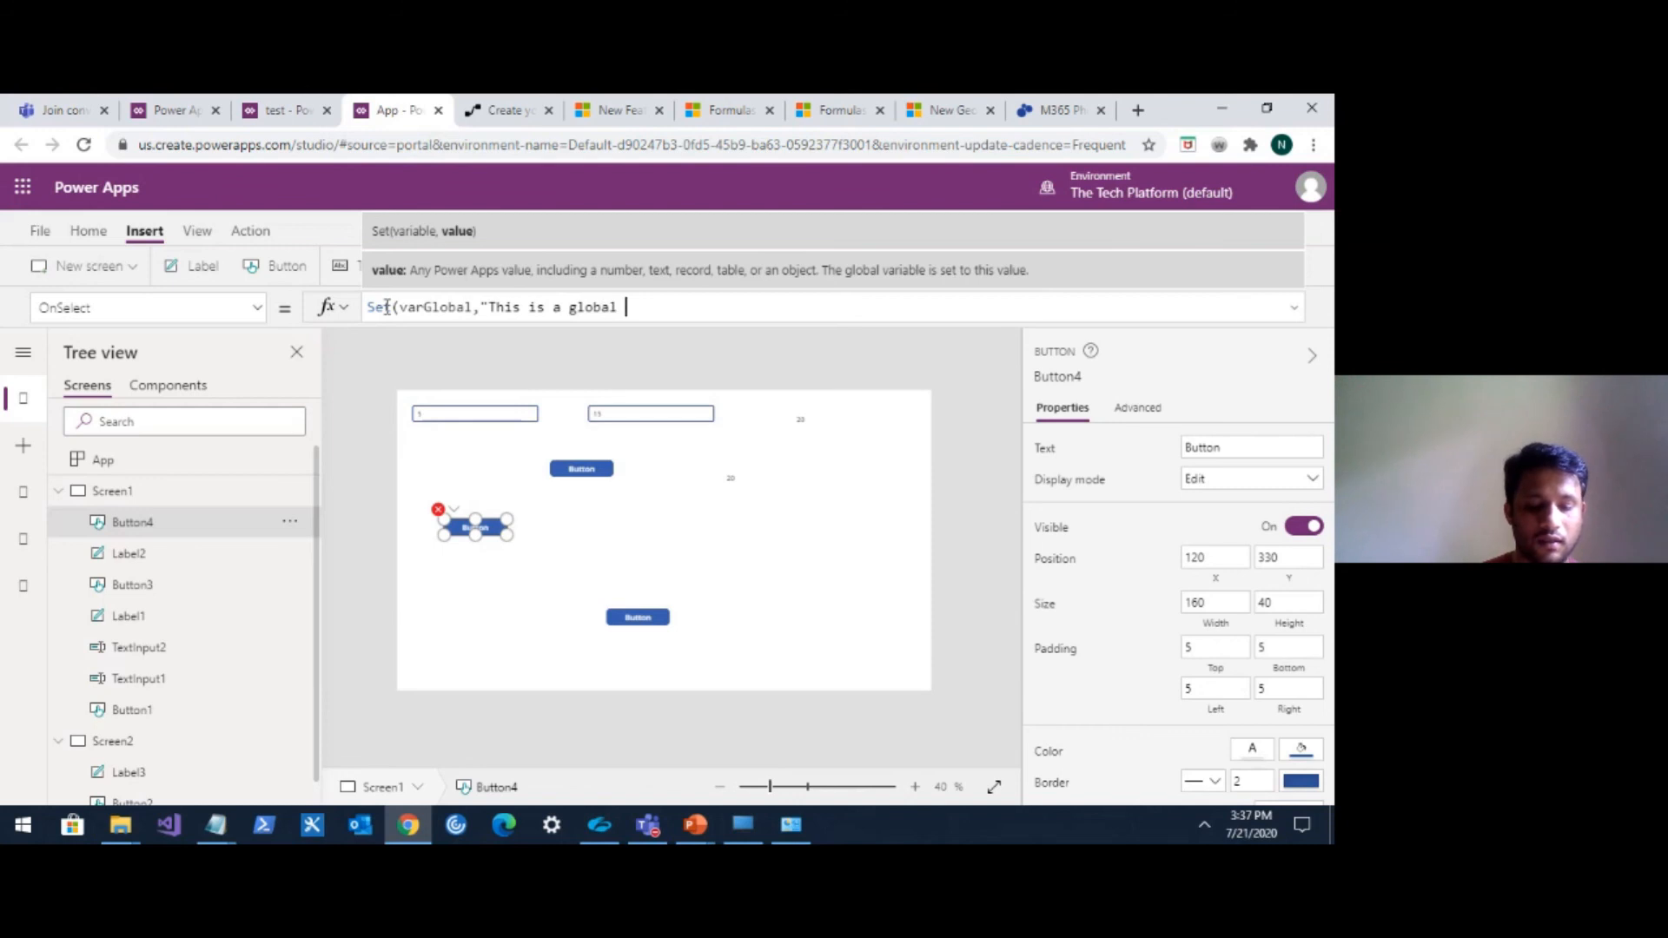
{"action": "type", "text": "variable\")"}
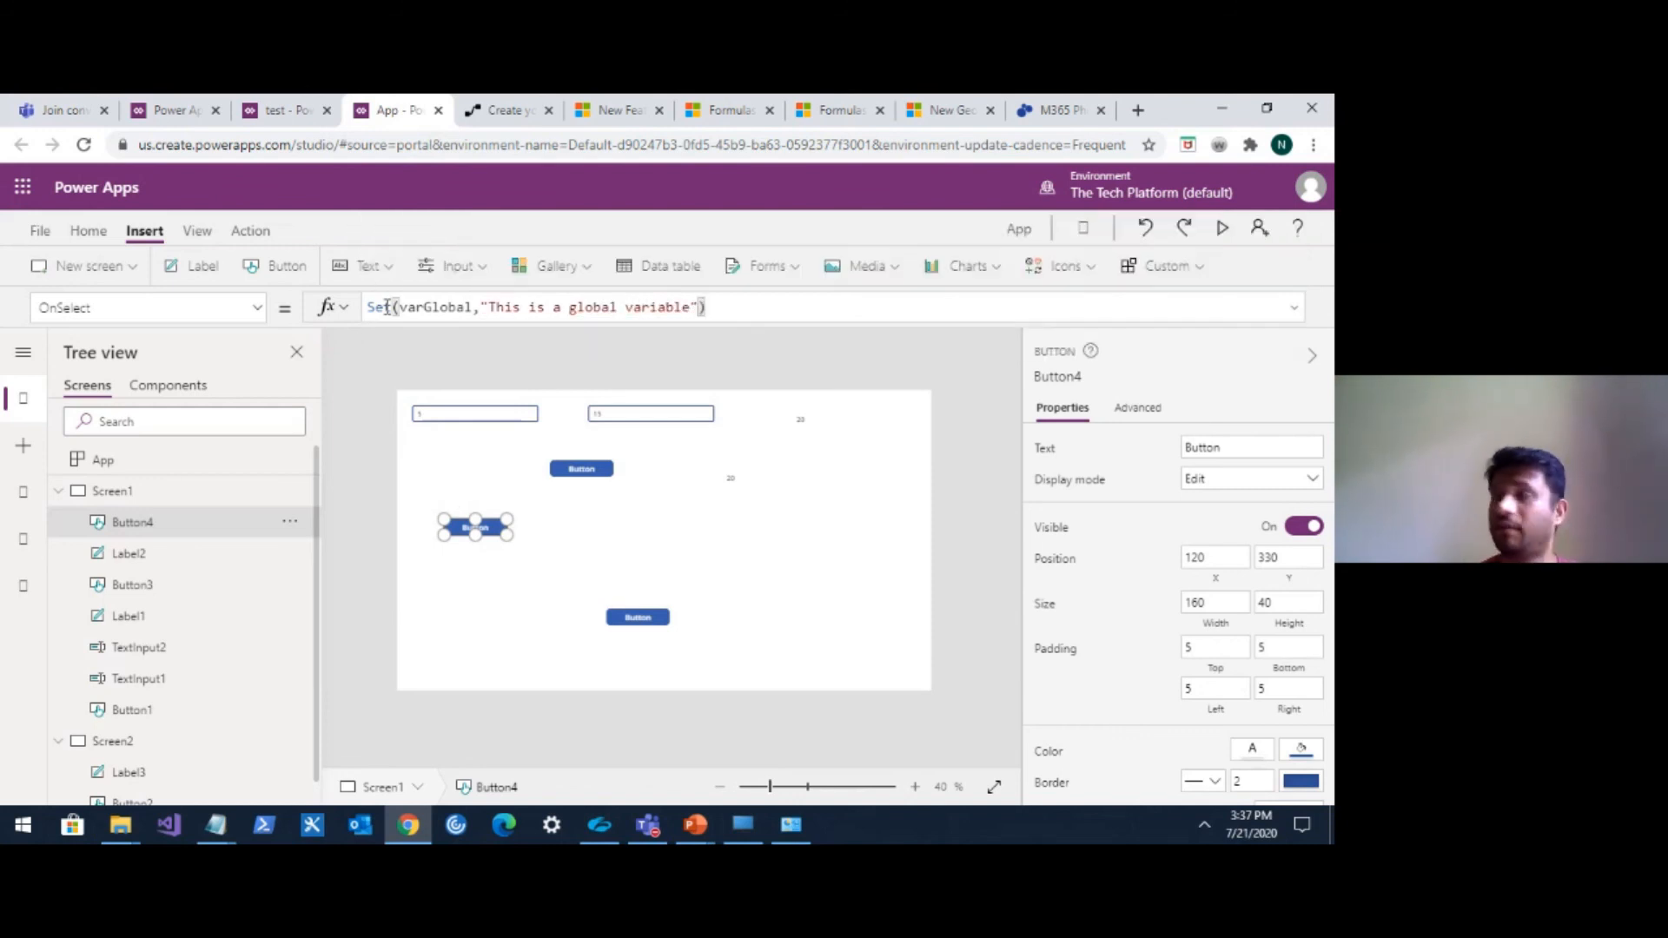
On Screen2, insert a label in the middle of the screen, set its Text to varGlobal and widen it.
{"action": "left_click", "coordinate": [117, 742]}
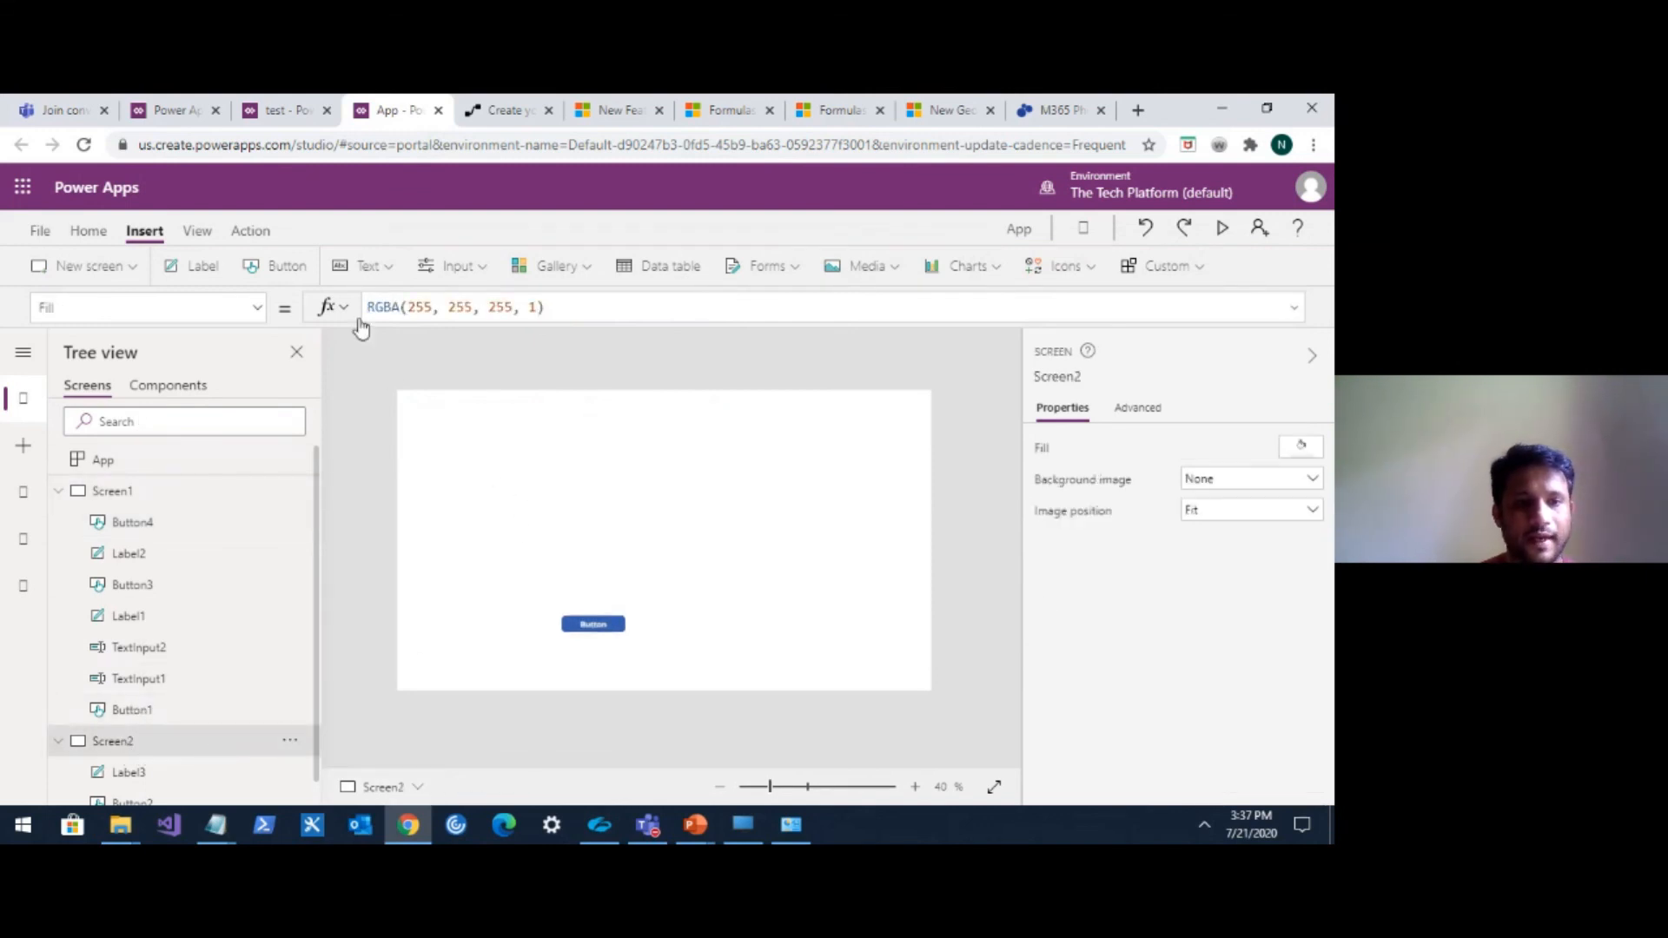
{"action": "left_click", "coordinate": [199, 268]}
{"action": "left_click", "coordinate": [444, 415]}
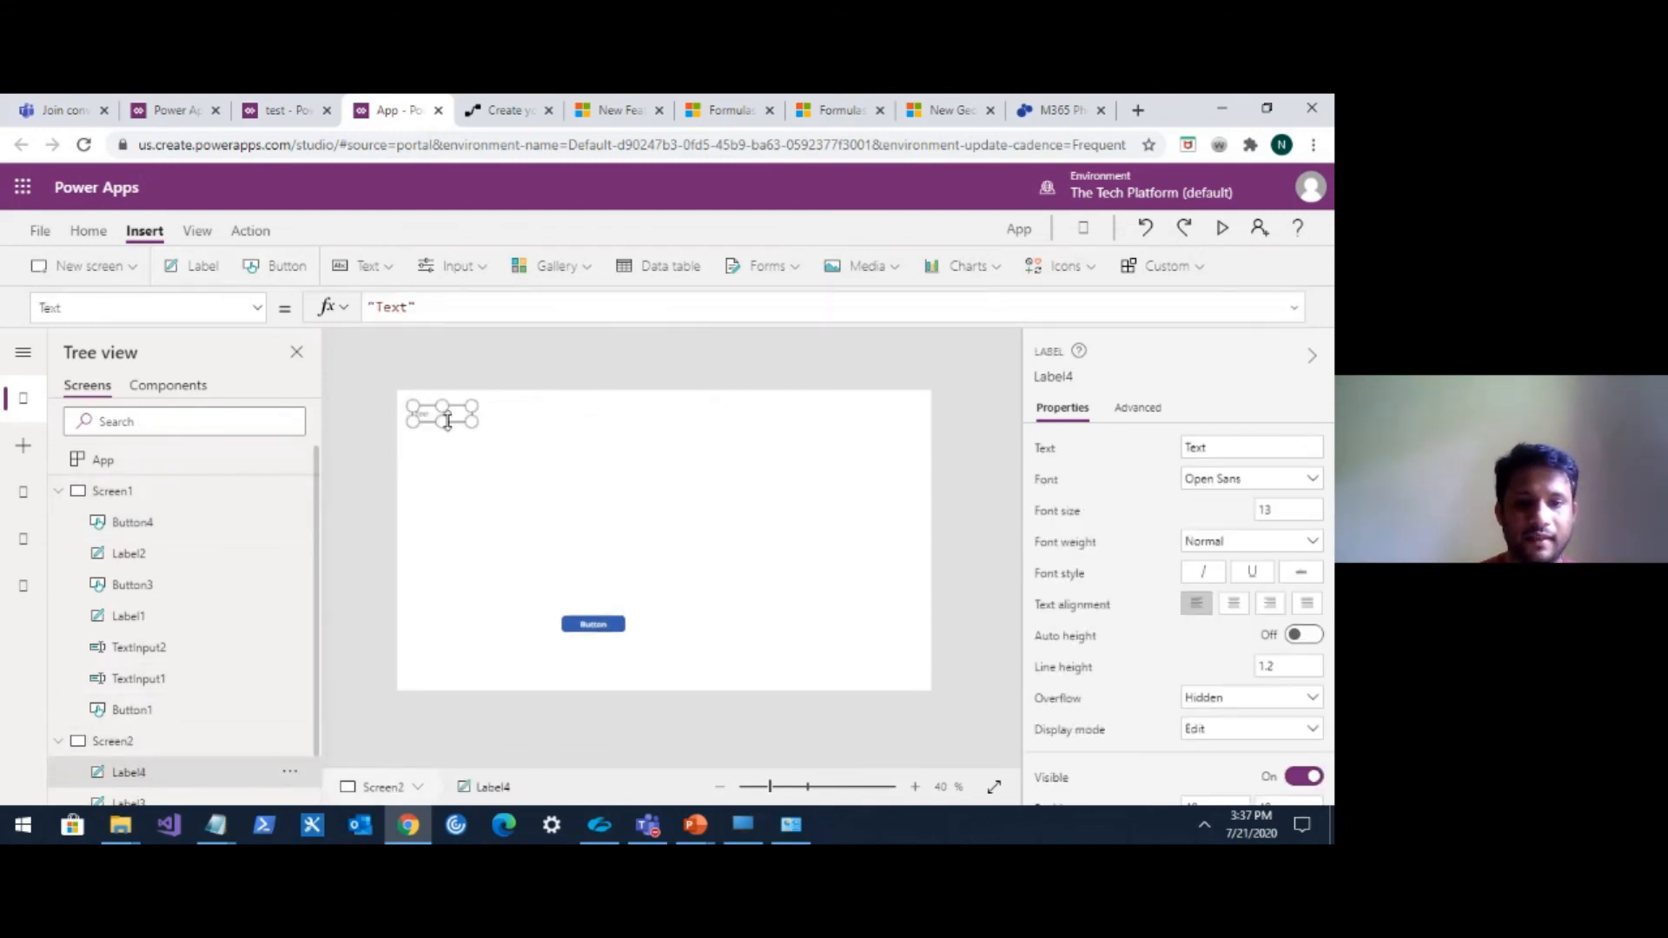
{"action": "left_click_drag", "start_coordinate": [461, 414], "coordinate": [586, 557]}
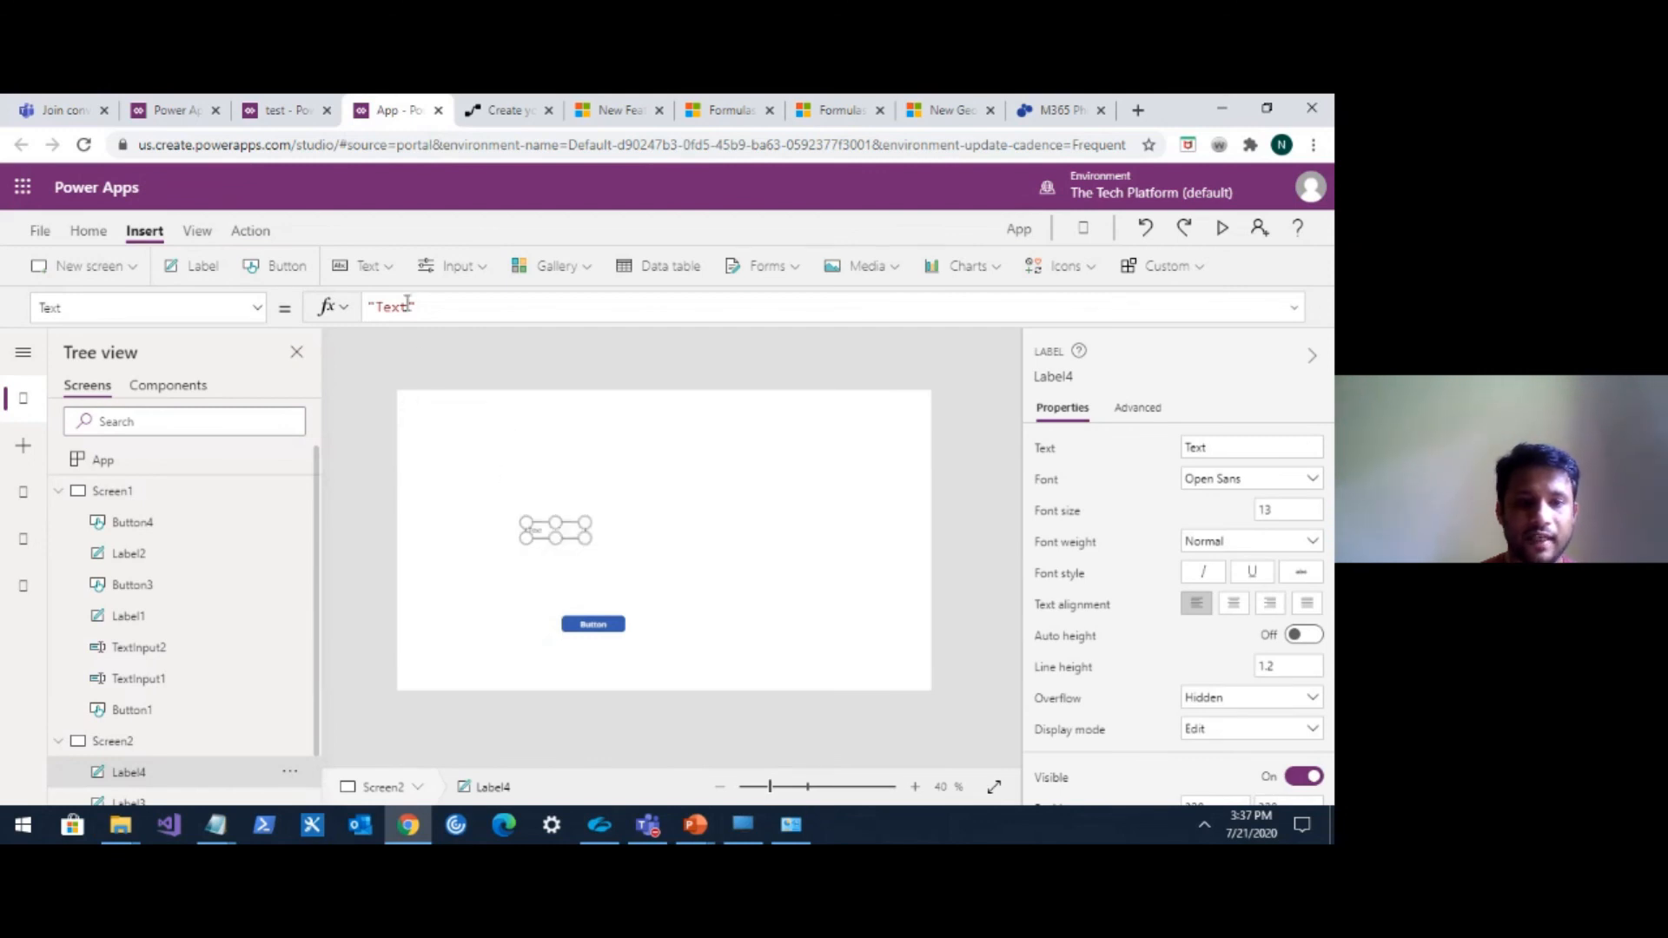
{"action": "left_click_drag", "start_coordinate": [415, 308], "coordinate": [371, 310]}
{"action": "type", "text": "var"}
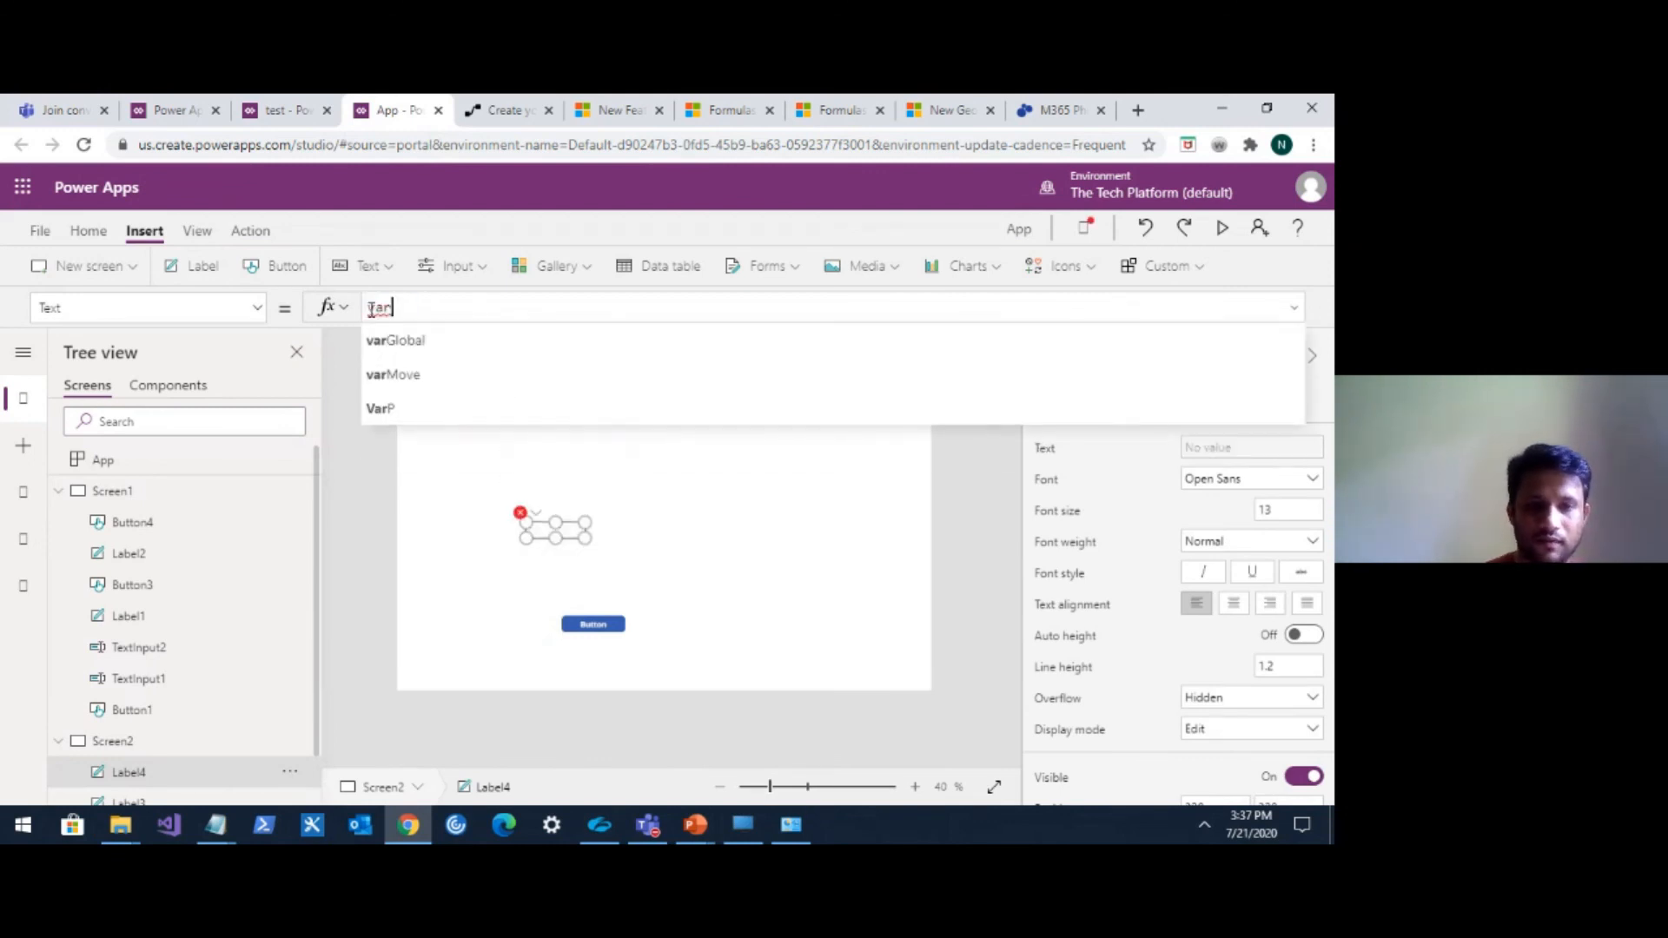
{"action": "left_click", "coordinate": [421, 339]}
{"action": "left_click_drag", "start_coordinate": [585, 537], "coordinate": [635, 543]}
{"action": "left_click", "coordinate": [486, 304]}
{"action": "left_click", "coordinate": [606, 530]}
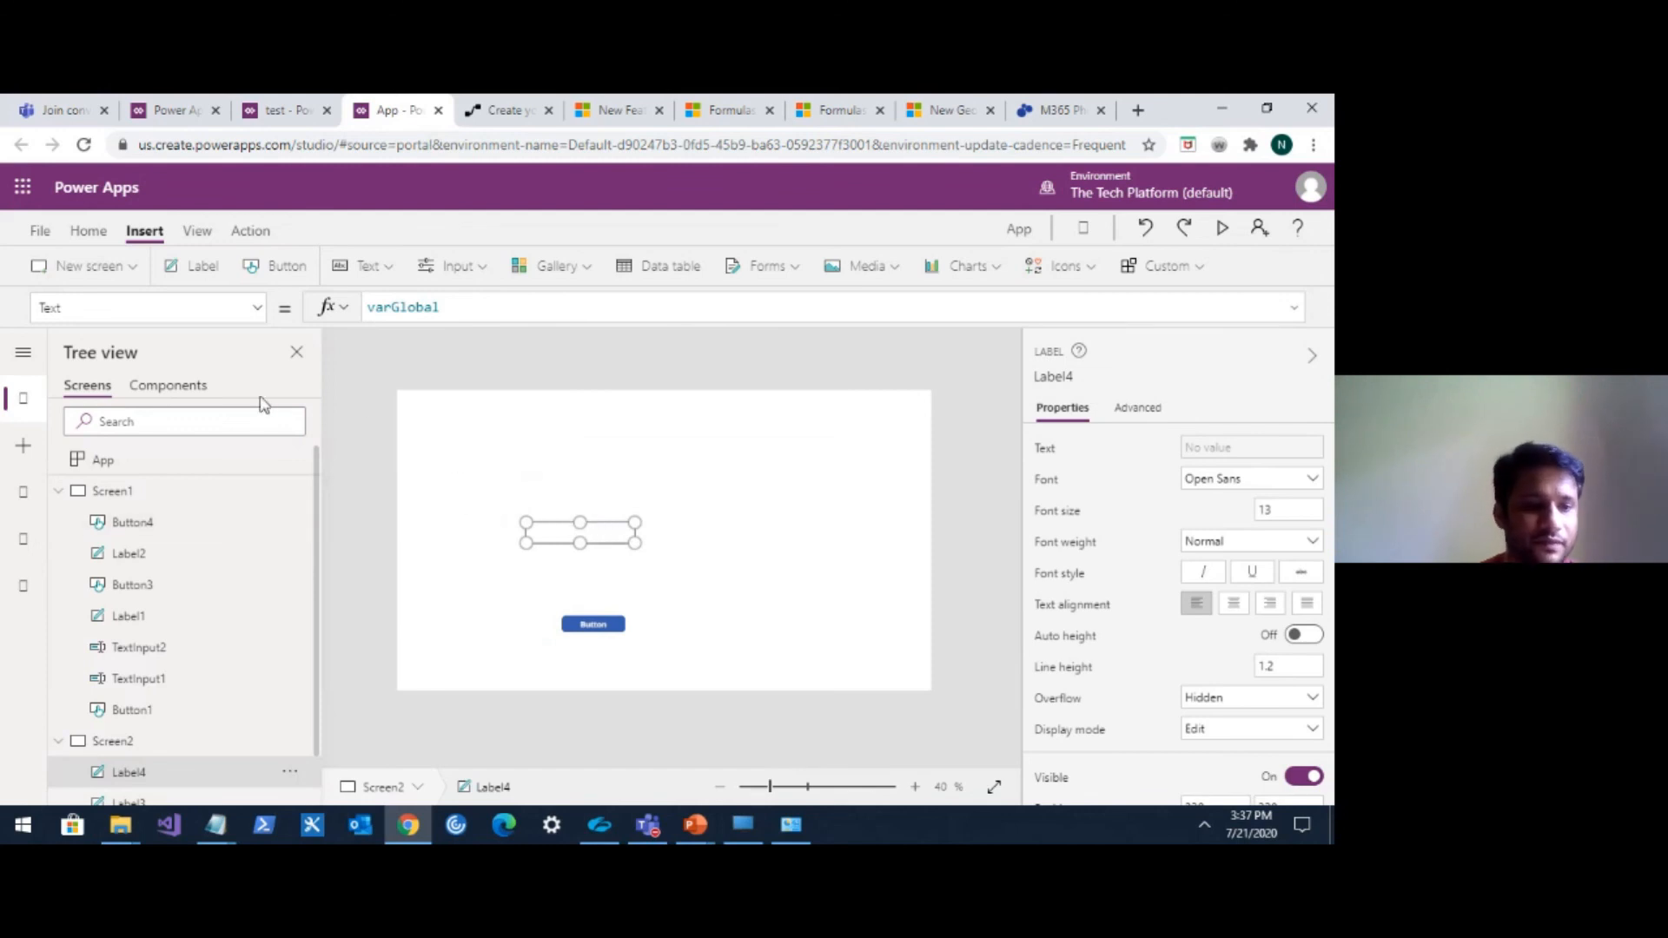
Preview Screen1 and close the preview.
{"action": "left_click", "coordinate": [189, 501]}
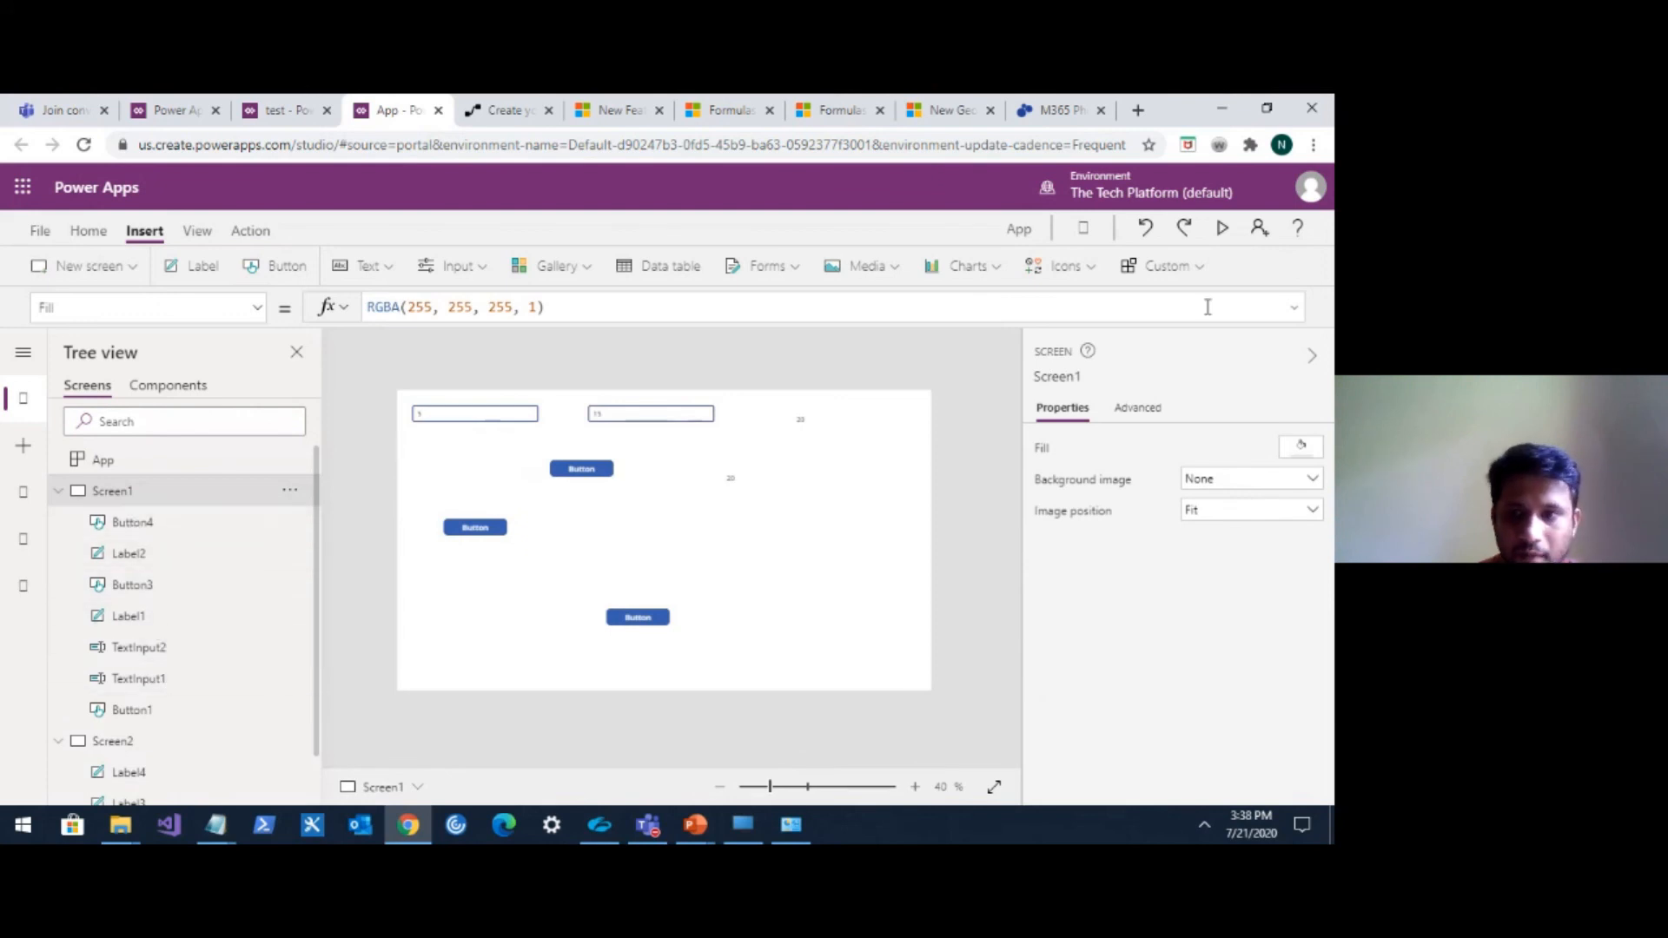
{"action": "left_click", "coordinate": [1223, 227]}
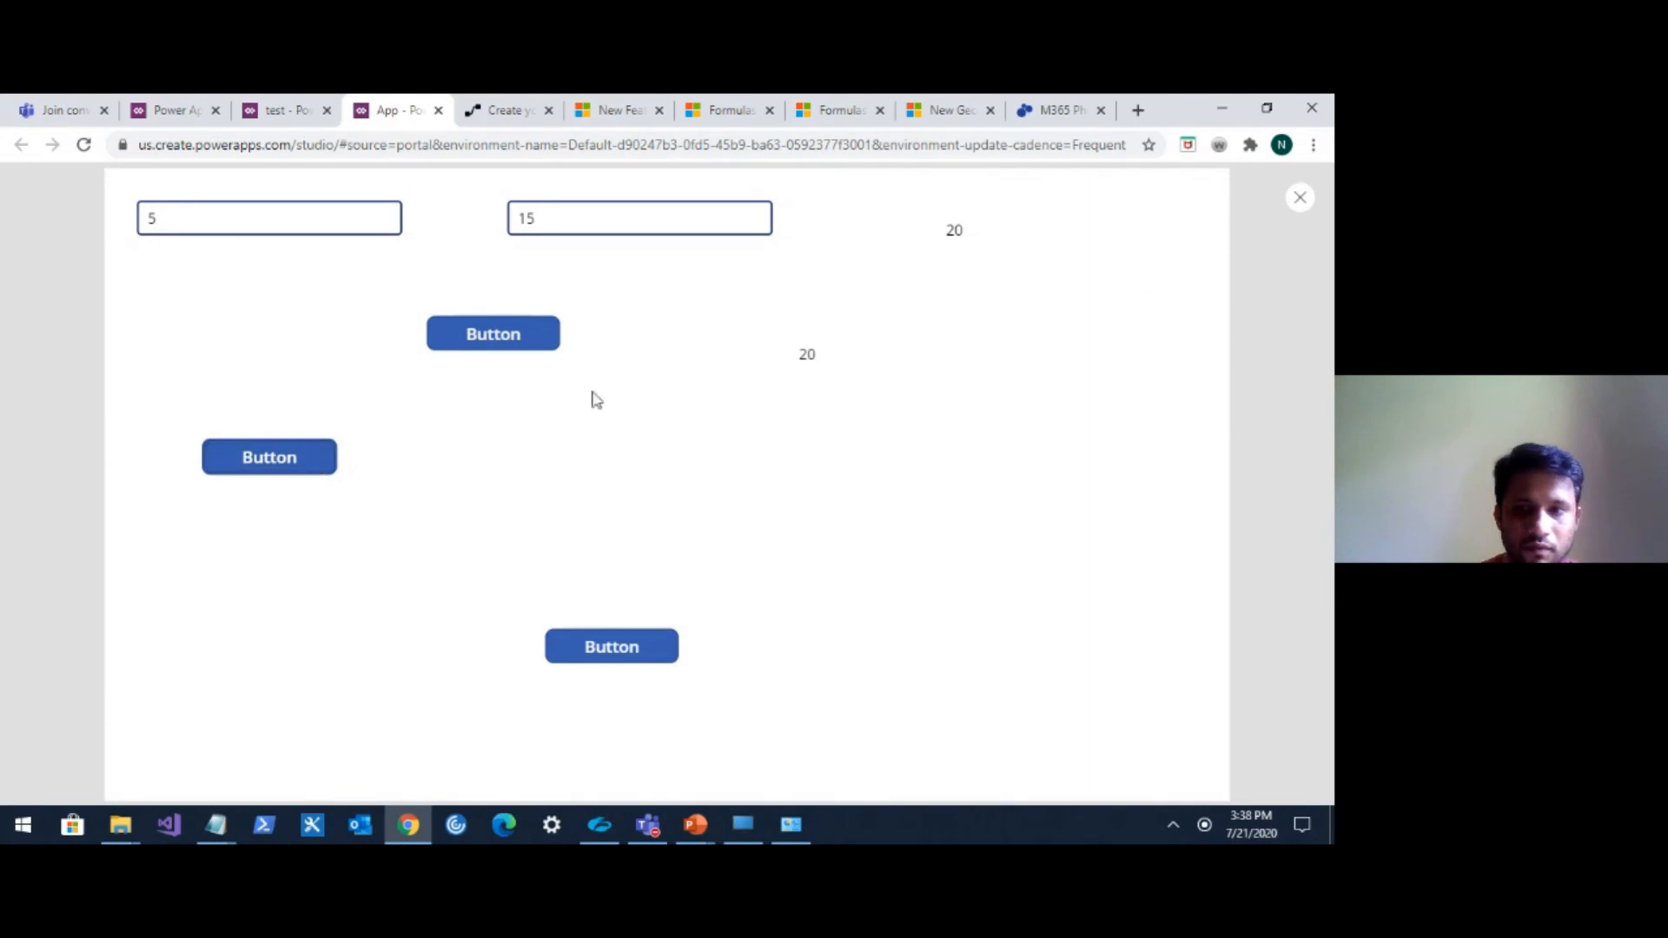
{"action": "left_click", "coordinate": [1303, 204]}
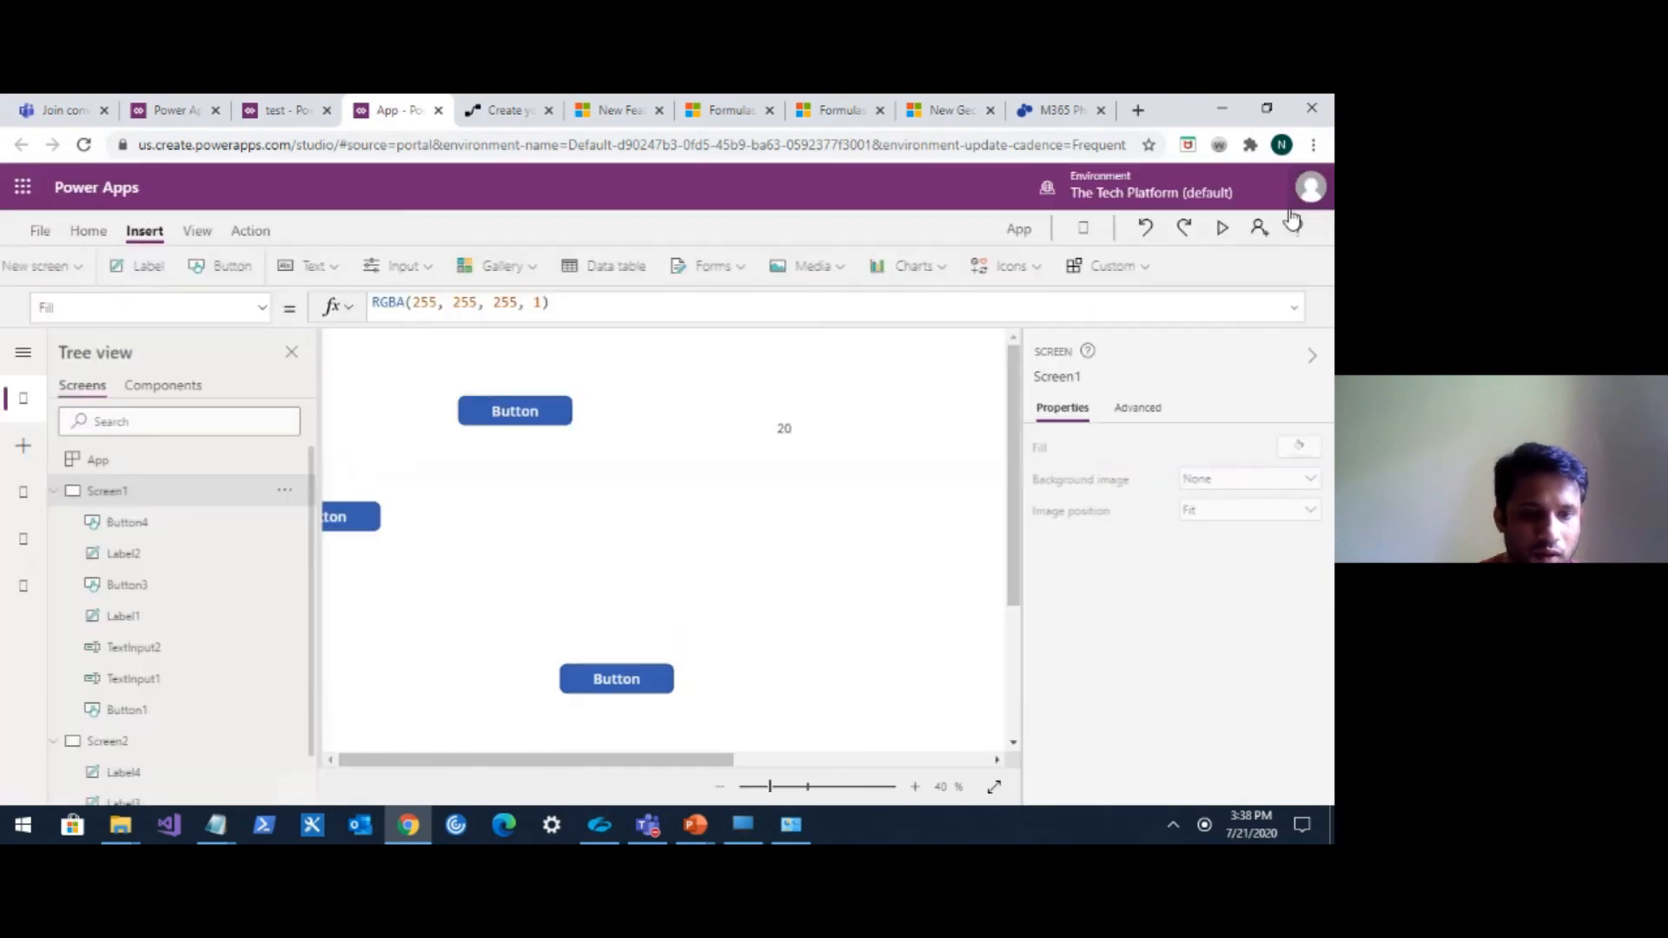
Check the lower button's Navigate formula on Screen1 and activate it to move to Screen2.
{"action": "left_click", "coordinate": [828, 556]}
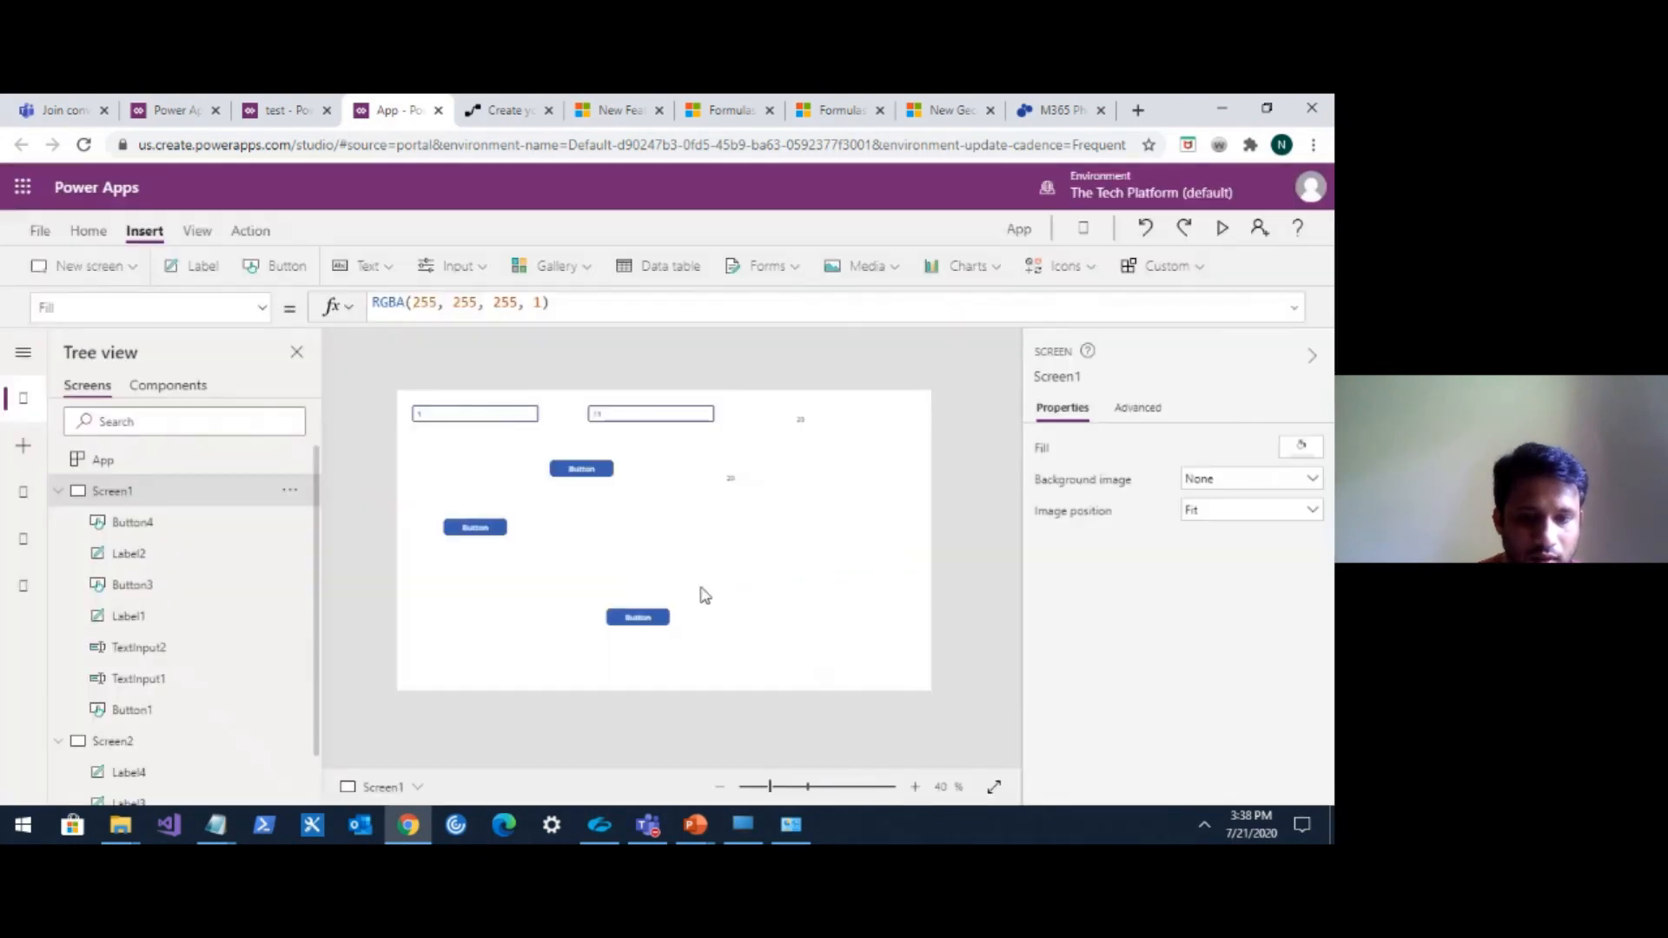
{"action": "left_click", "coordinate": [649, 617]}
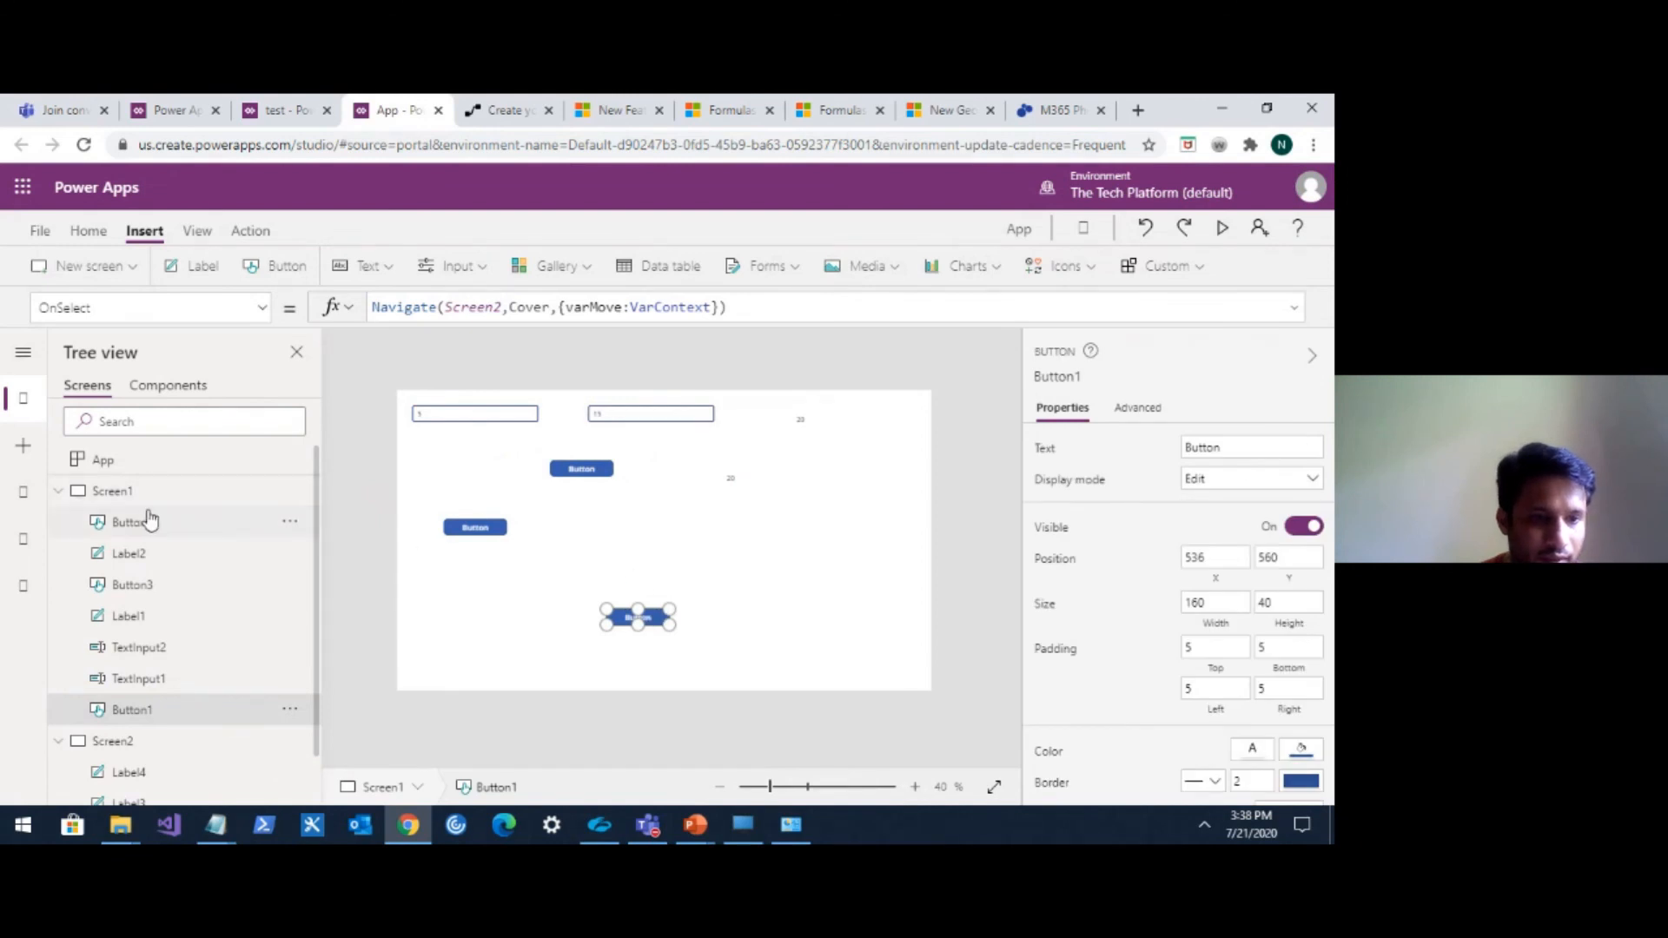
{"action": "left_click", "coordinate": [143, 502]}
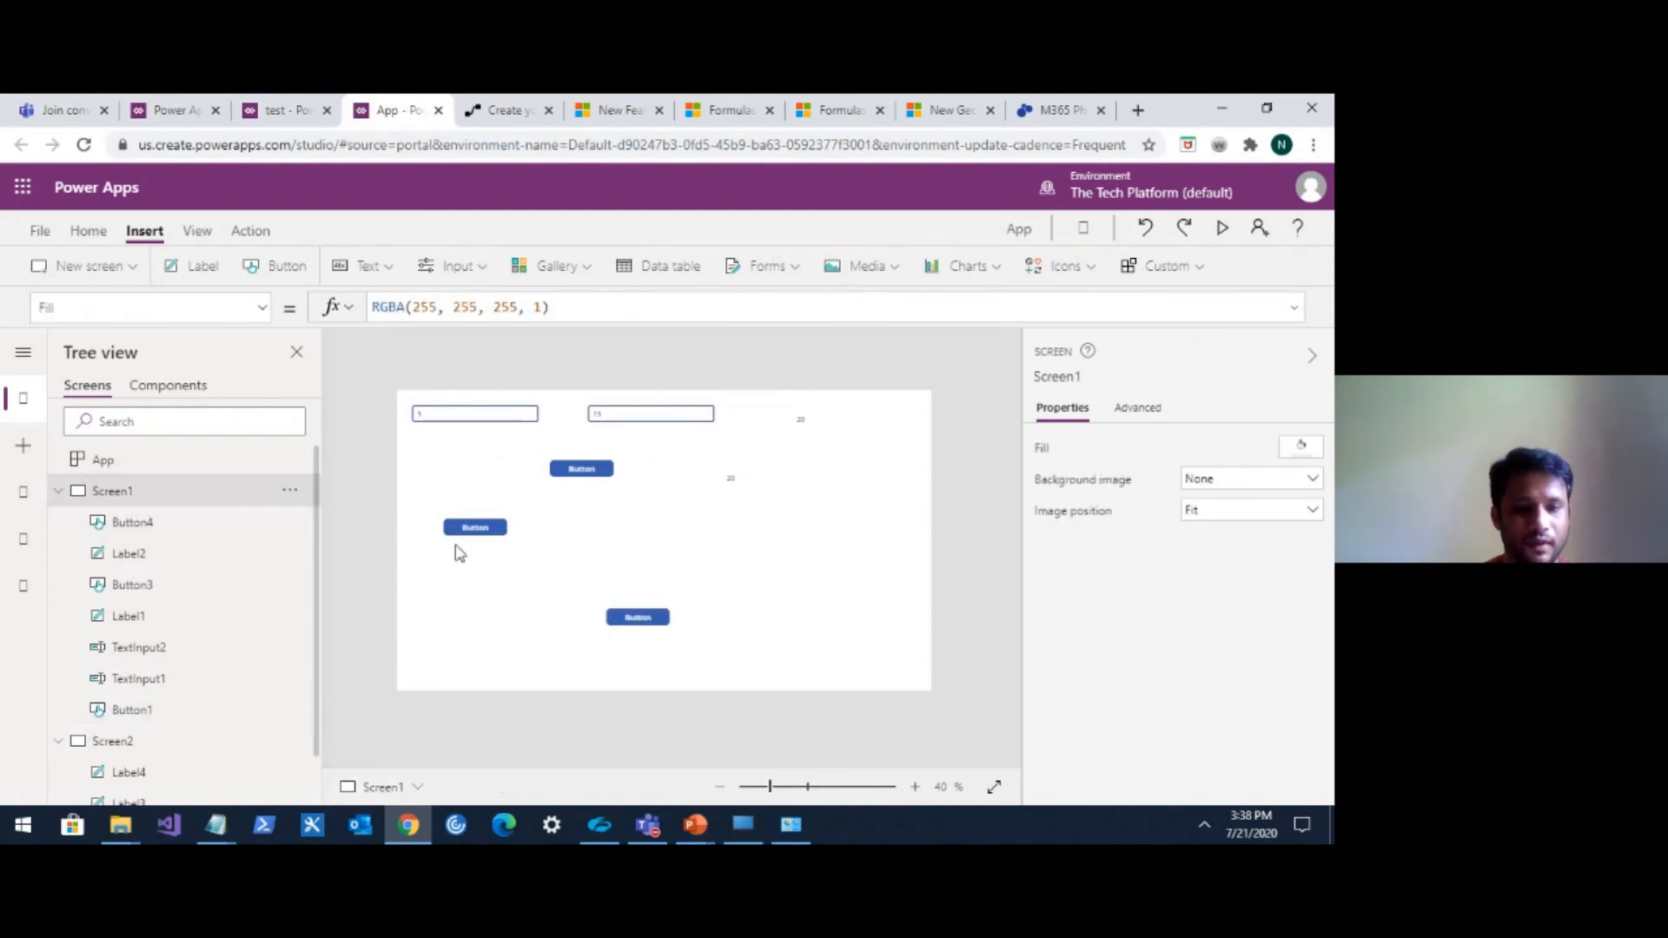
{"action": "left_click", "coordinate": [639, 619], "text": "alt"}
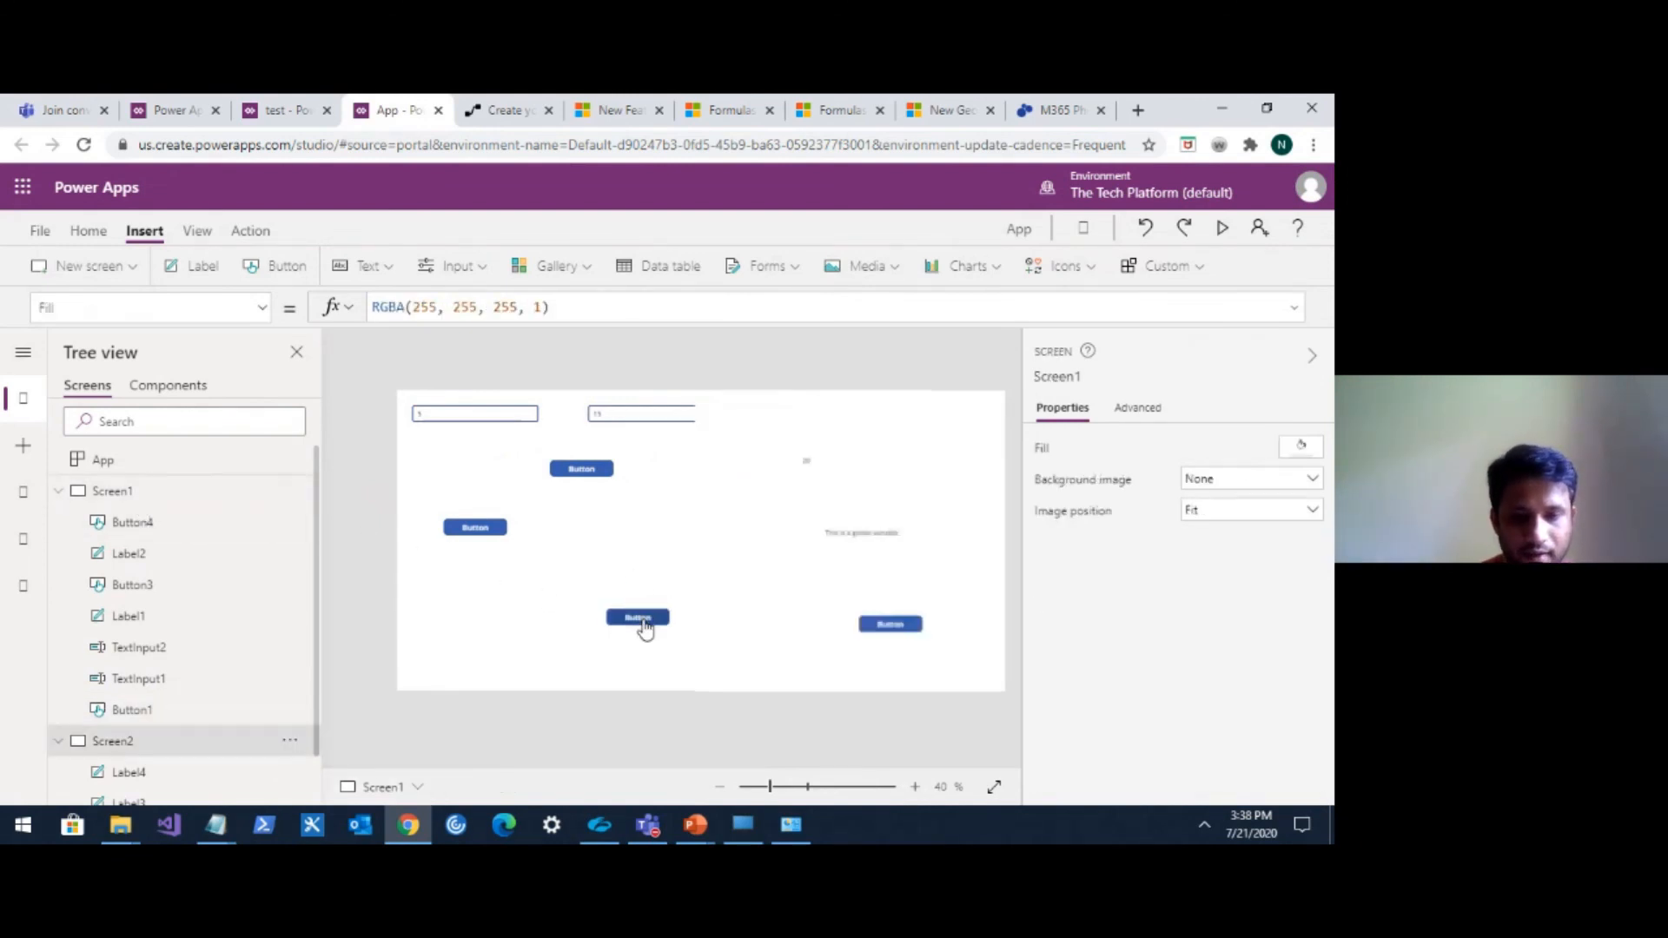
Preview Screen2 to check the global variable label, then close the preview and dismiss the tip.
{"action": "left_click", "coordinate": [560, 530]}
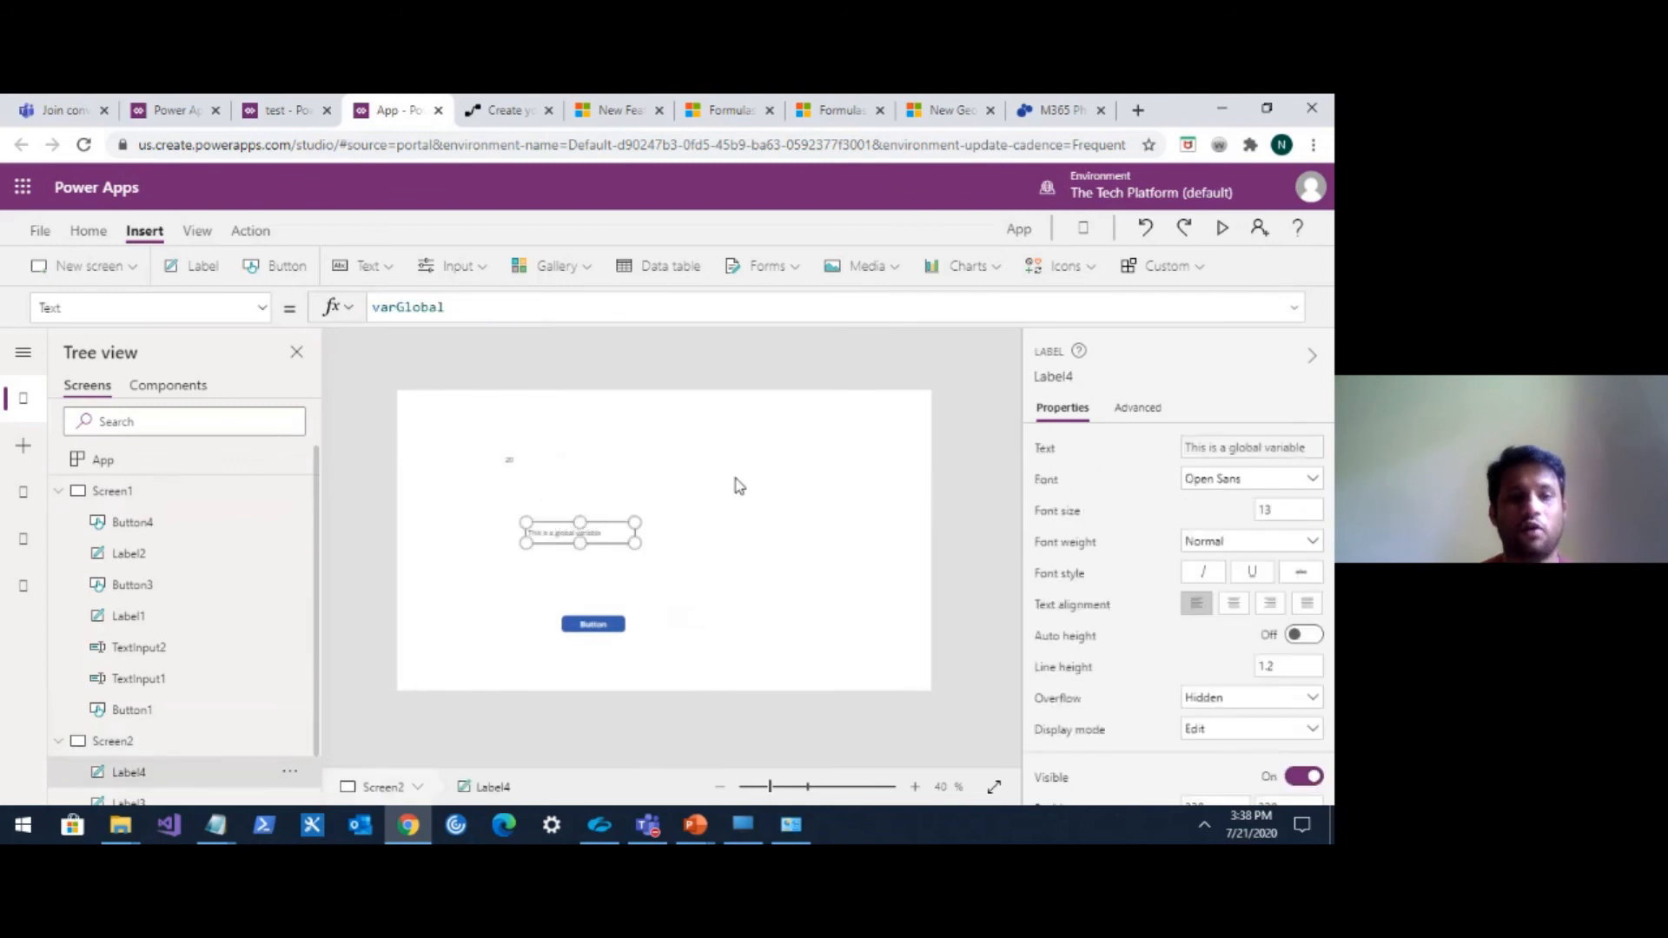
{"action": "left_click", "coordinate": [1222, 227]}
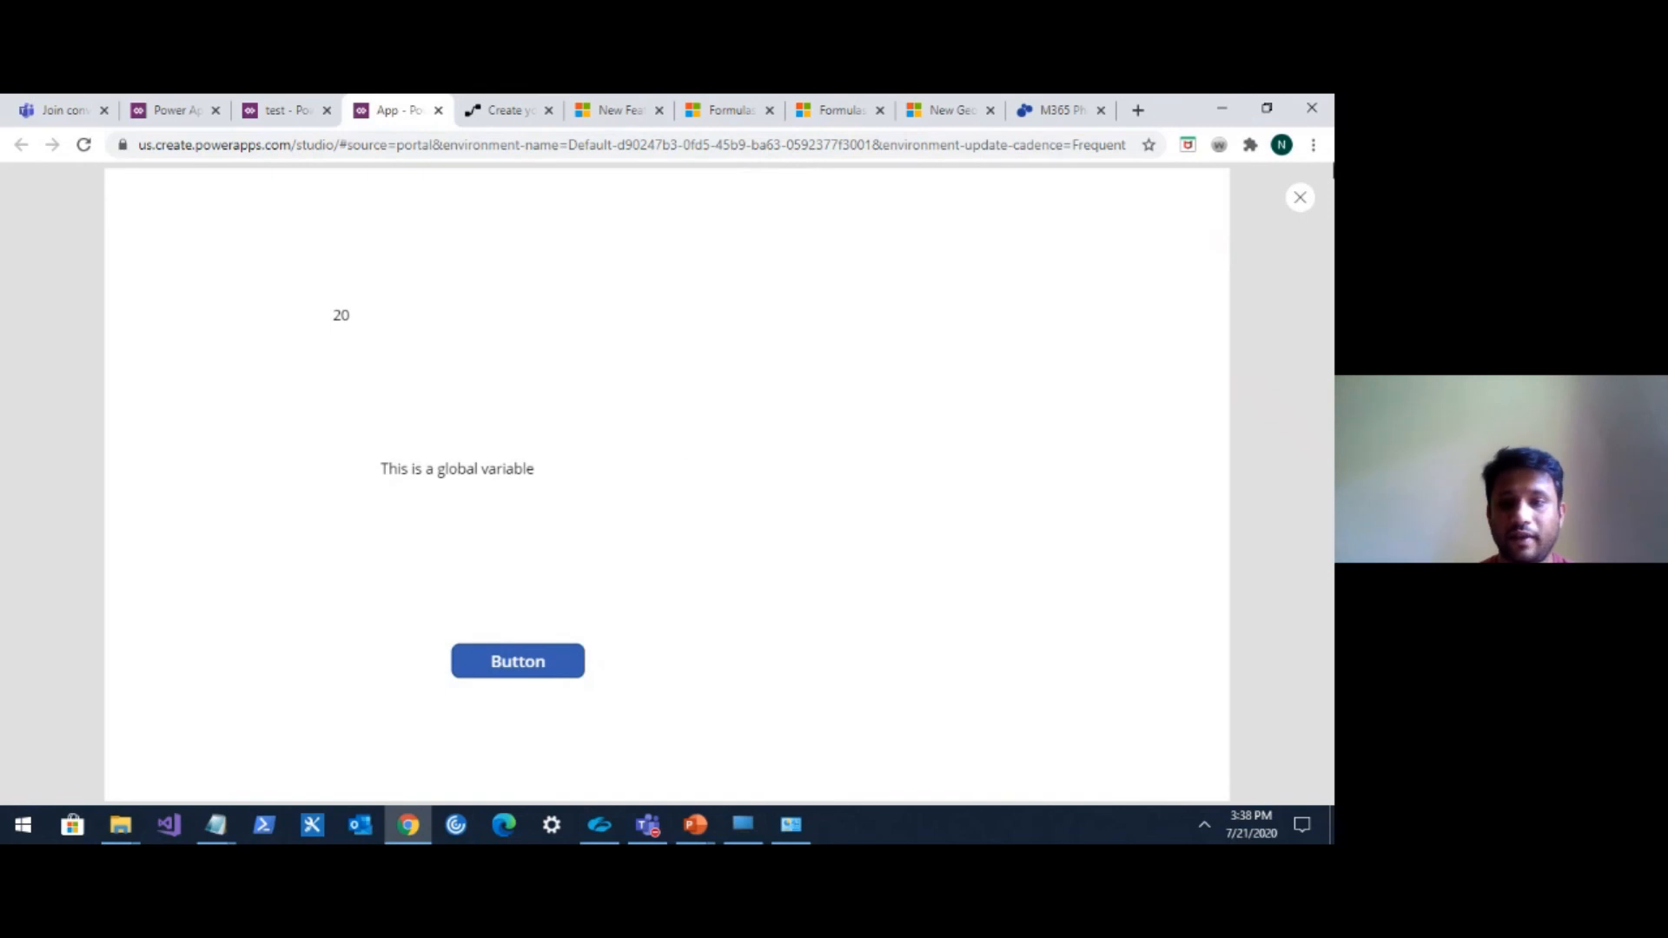
{"action": "key", "text": "Escape"}
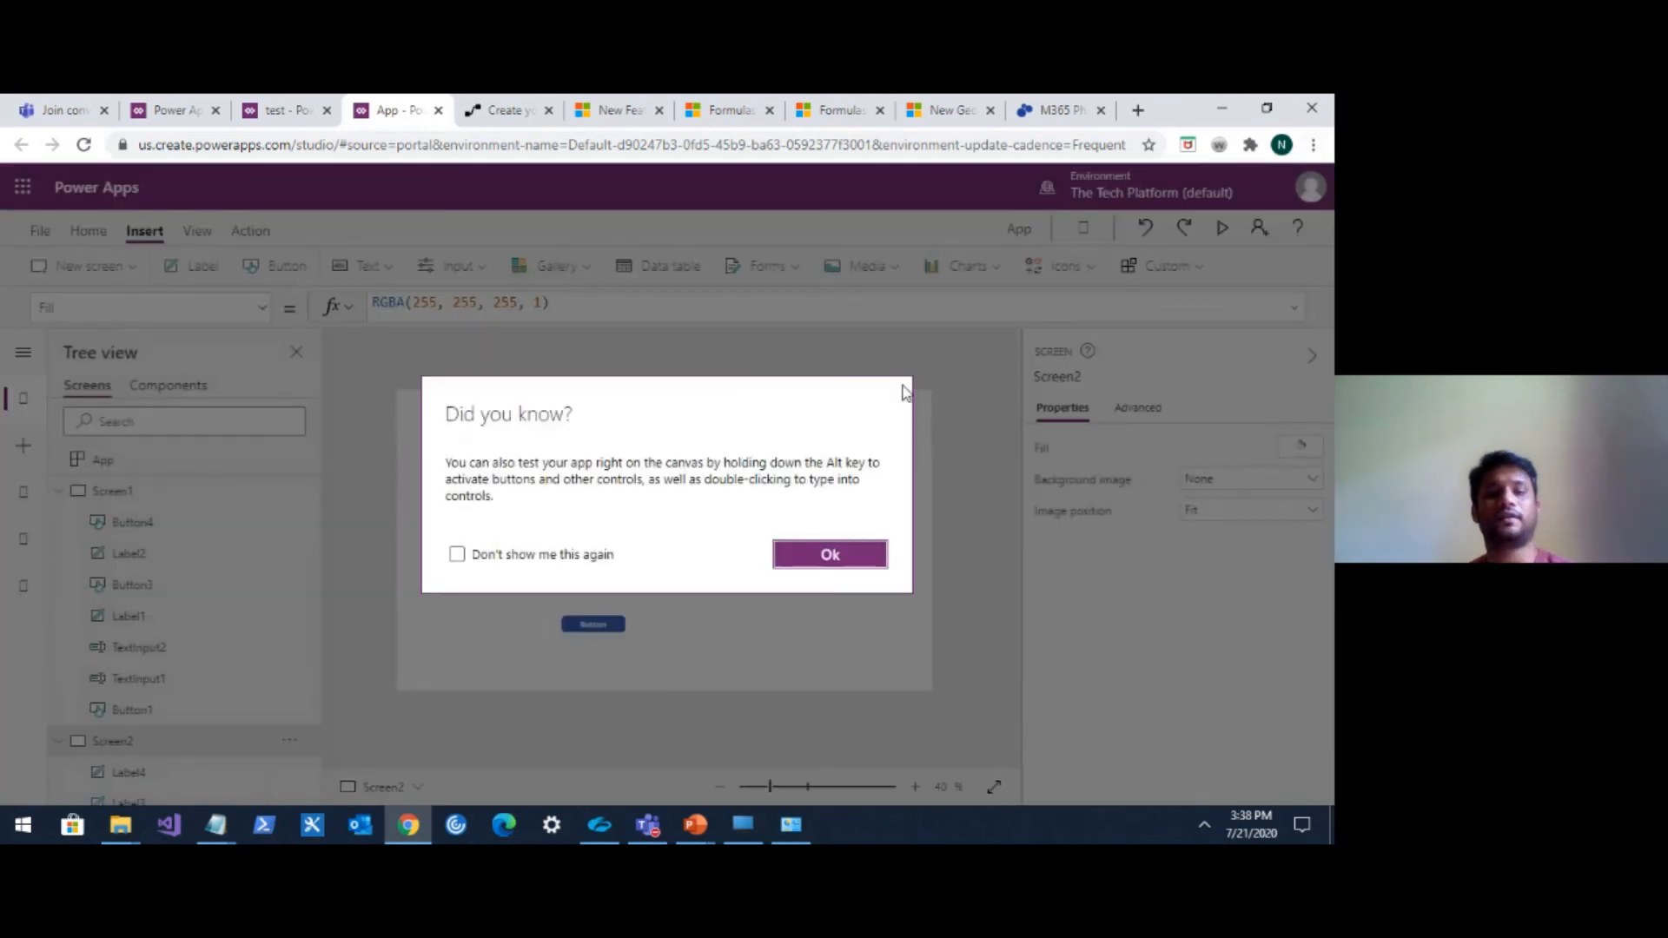
{"action": "left_click", "coordinate": [831, 552]}
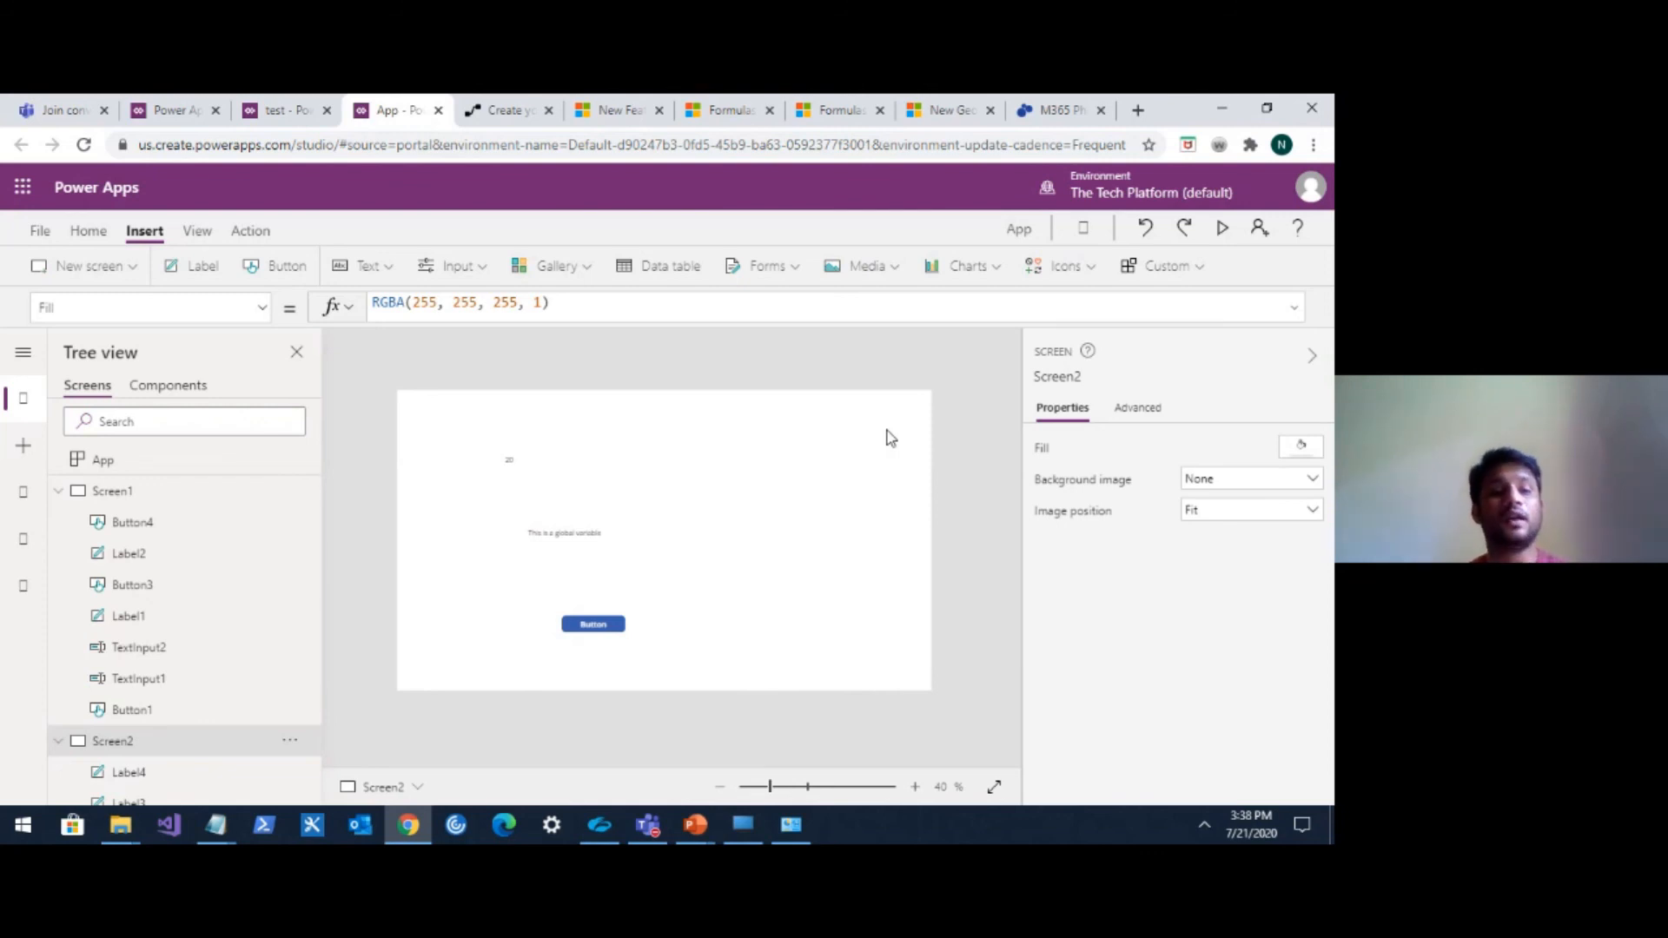
Collapse both screens in the tree view and browse the insert options for galleries, forms, inputs, media and new screens.
{"action": "left_click", "coordinate": [58, 491]}
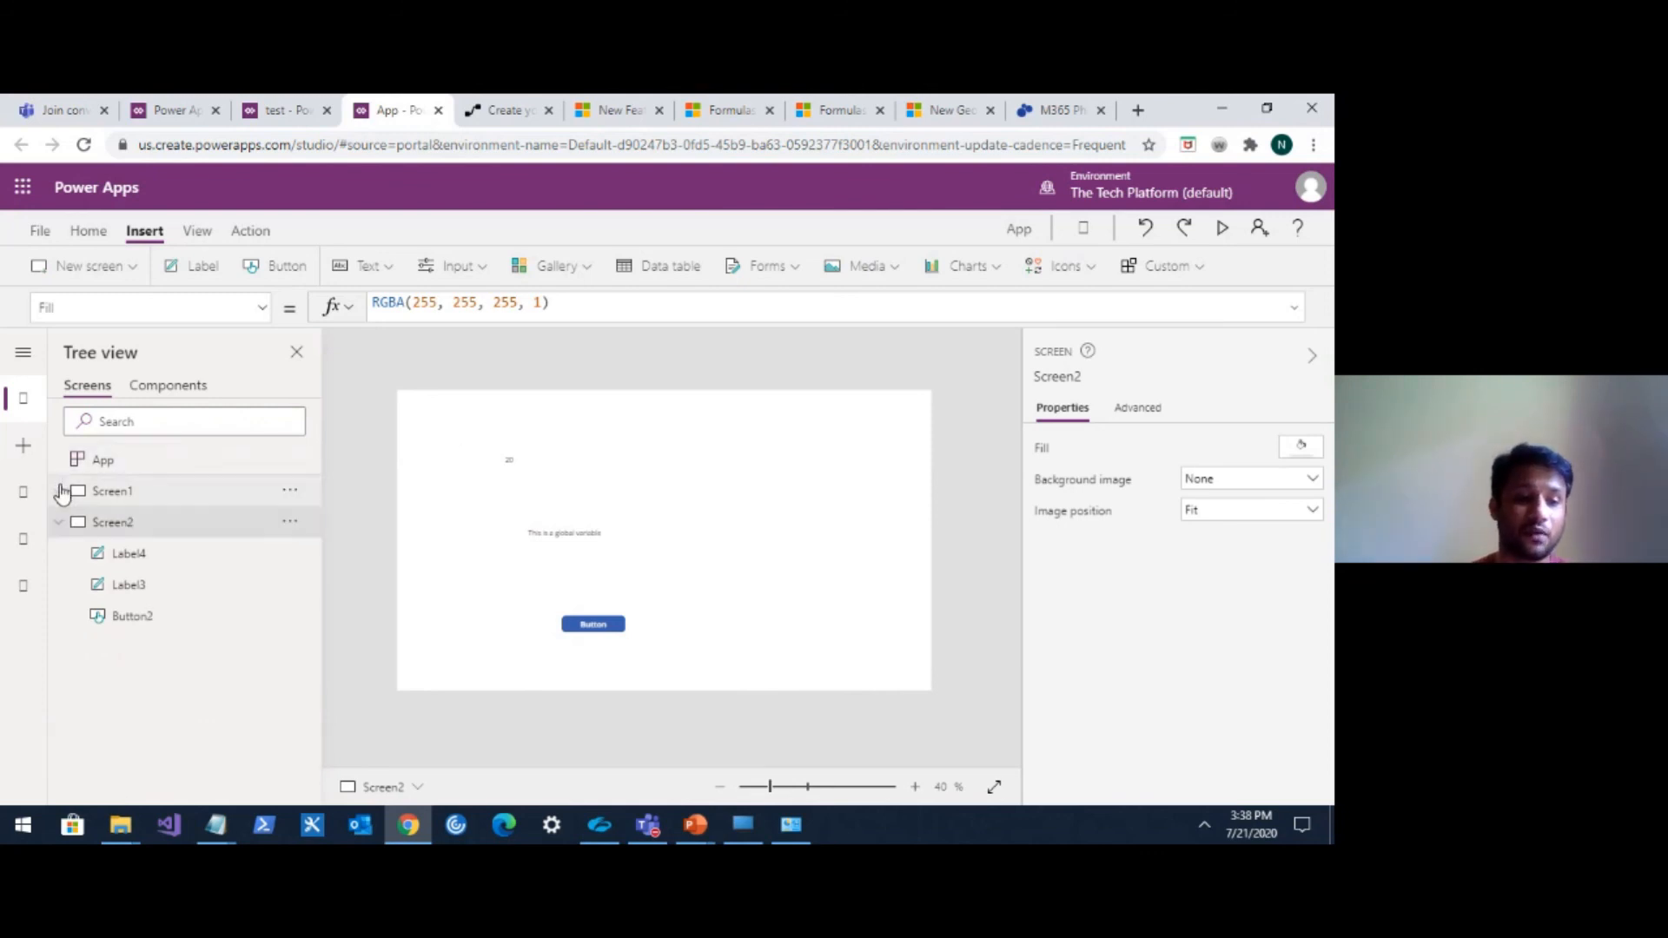
{"action": "left_click", "coordinate": [57, 522]}
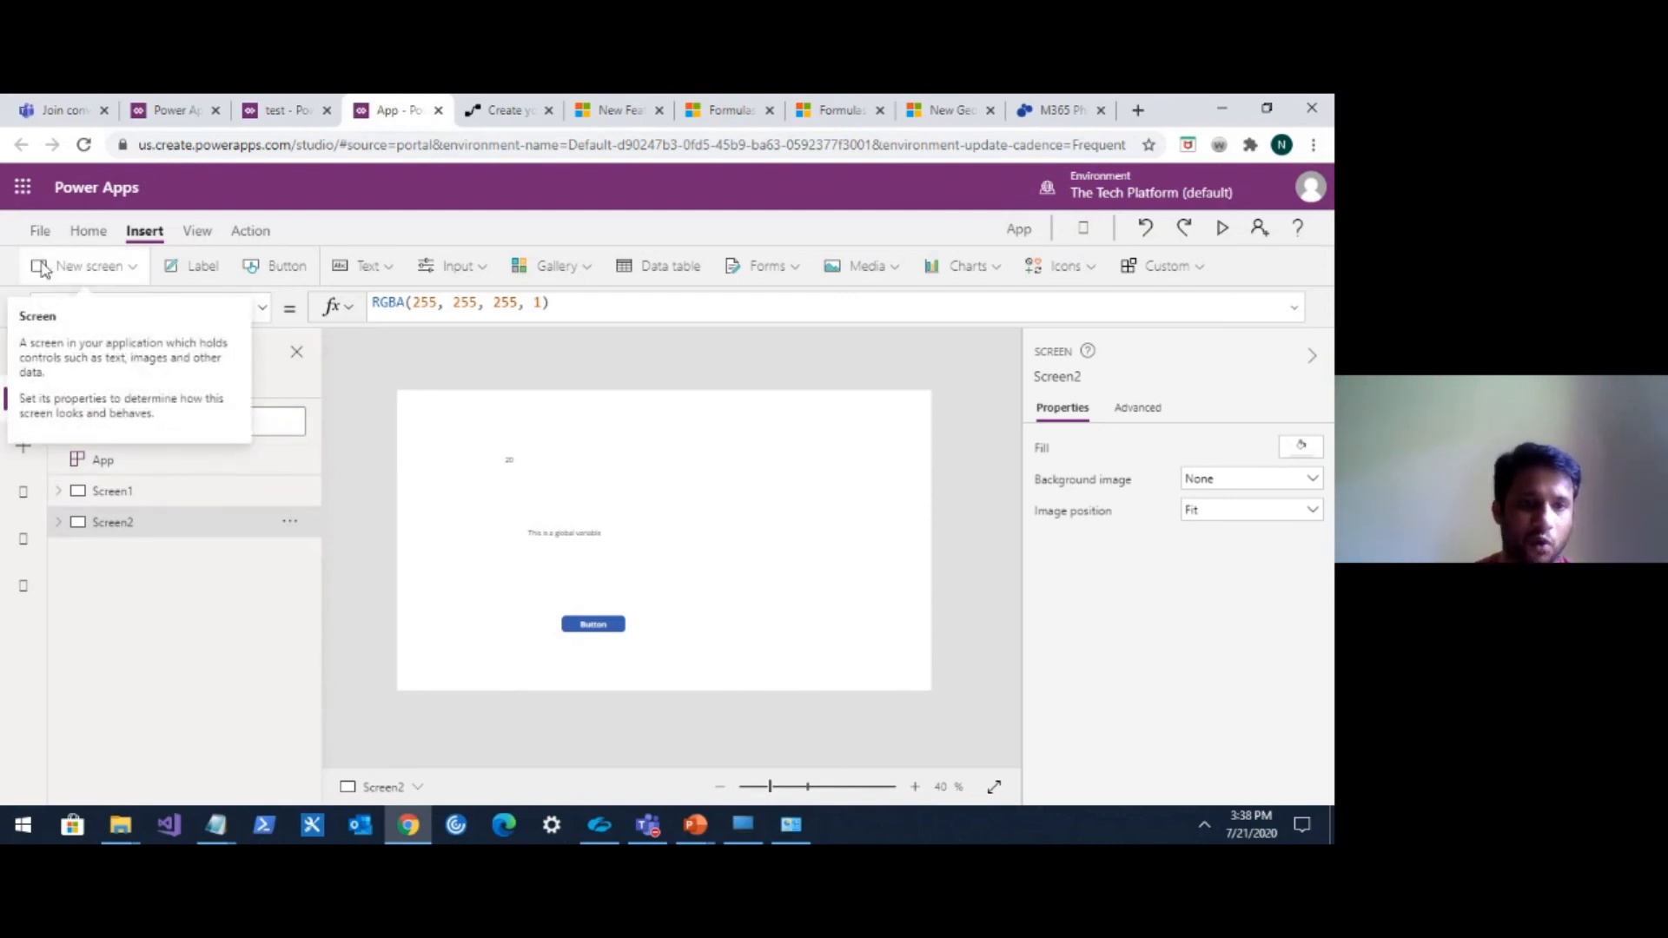
{"action": "left_click", "coordinate": [580, 268]}
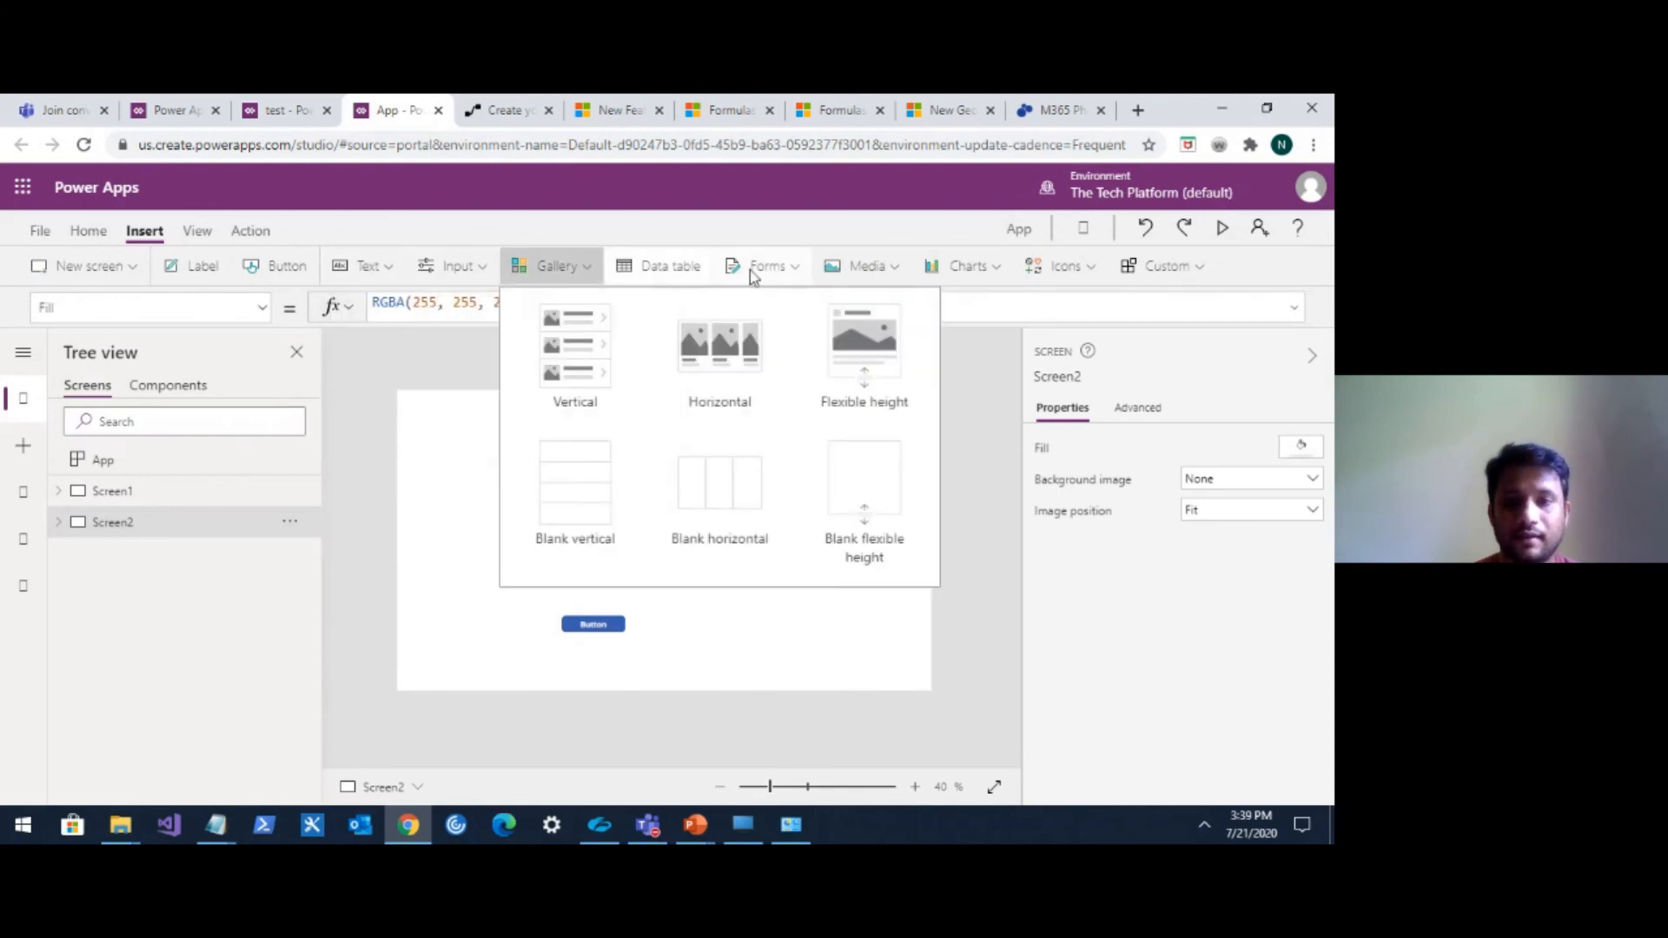
{"action": "left_click", "coordinate": [786, 268]}
{"action": "left_click", "coordinate": [483, 269]}
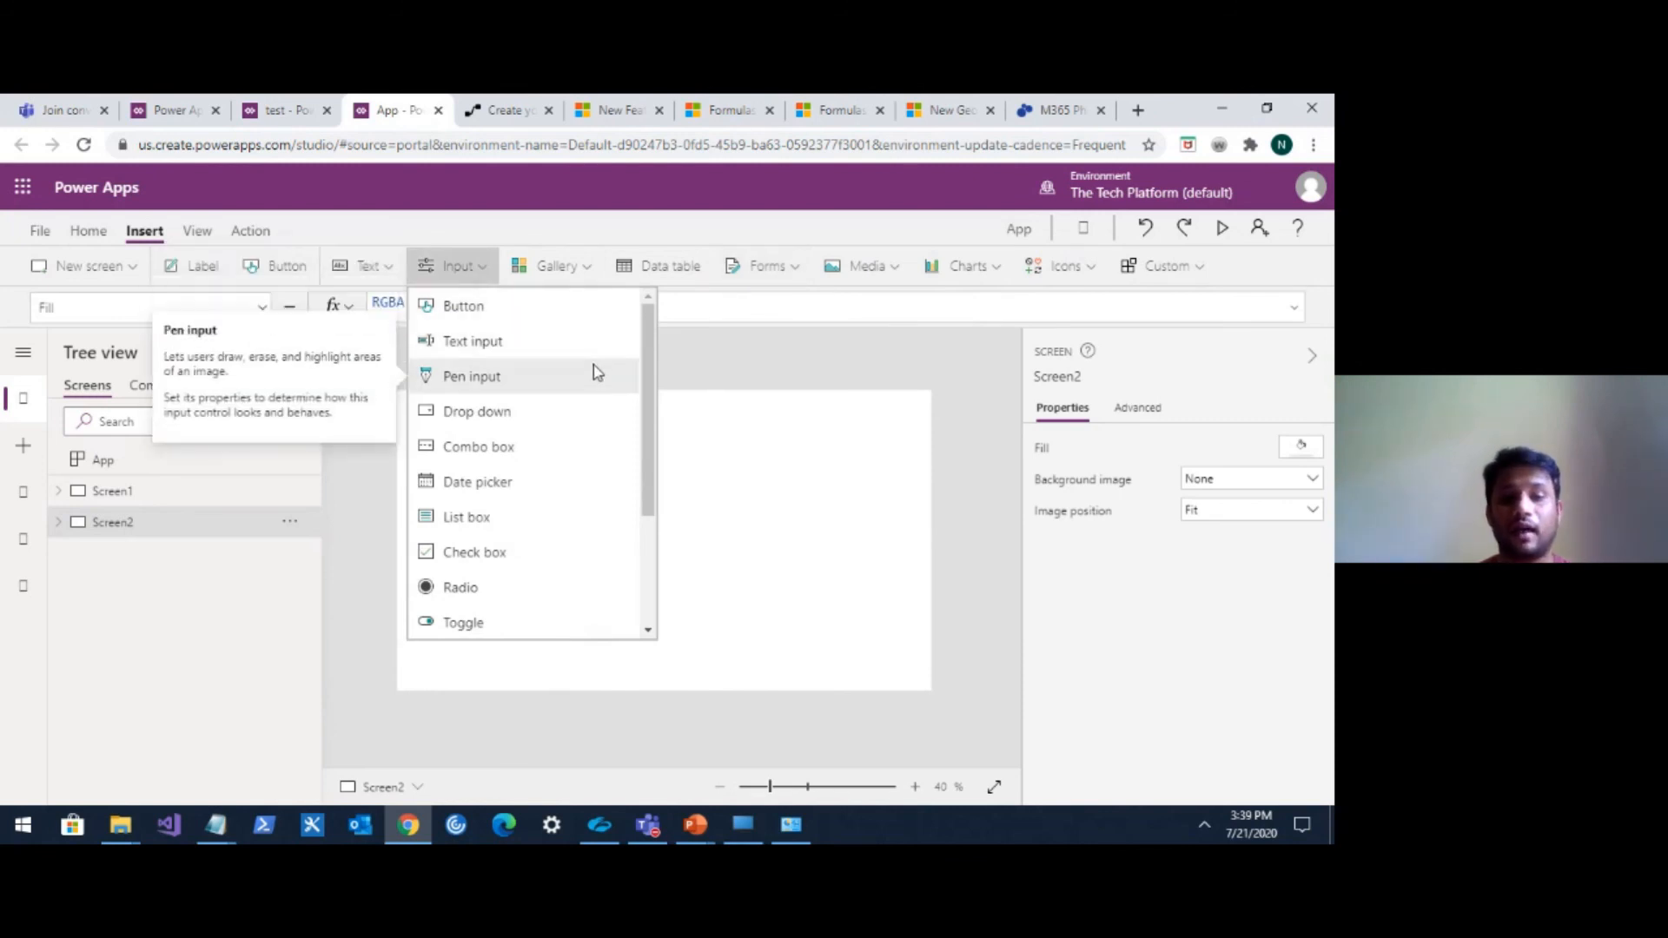
{"action": "left_click_drag", "start_coordinate": [649, 378], "coordinate": [651, 459]}
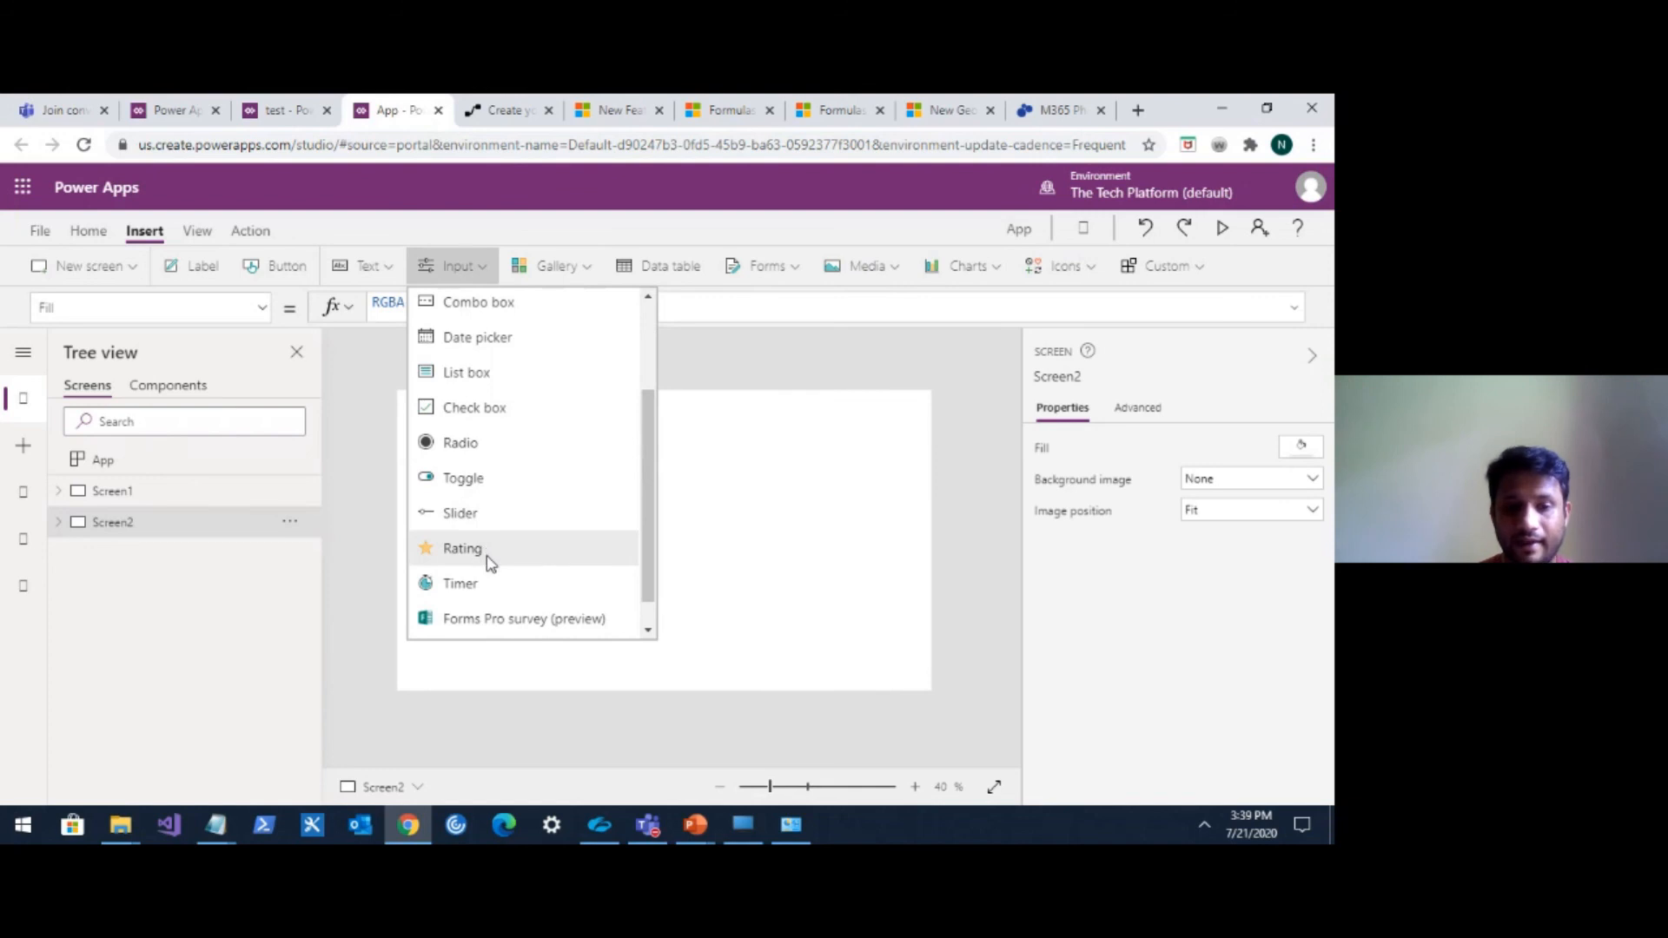
{"action": "left_click", "coordinate": [899, 274]}
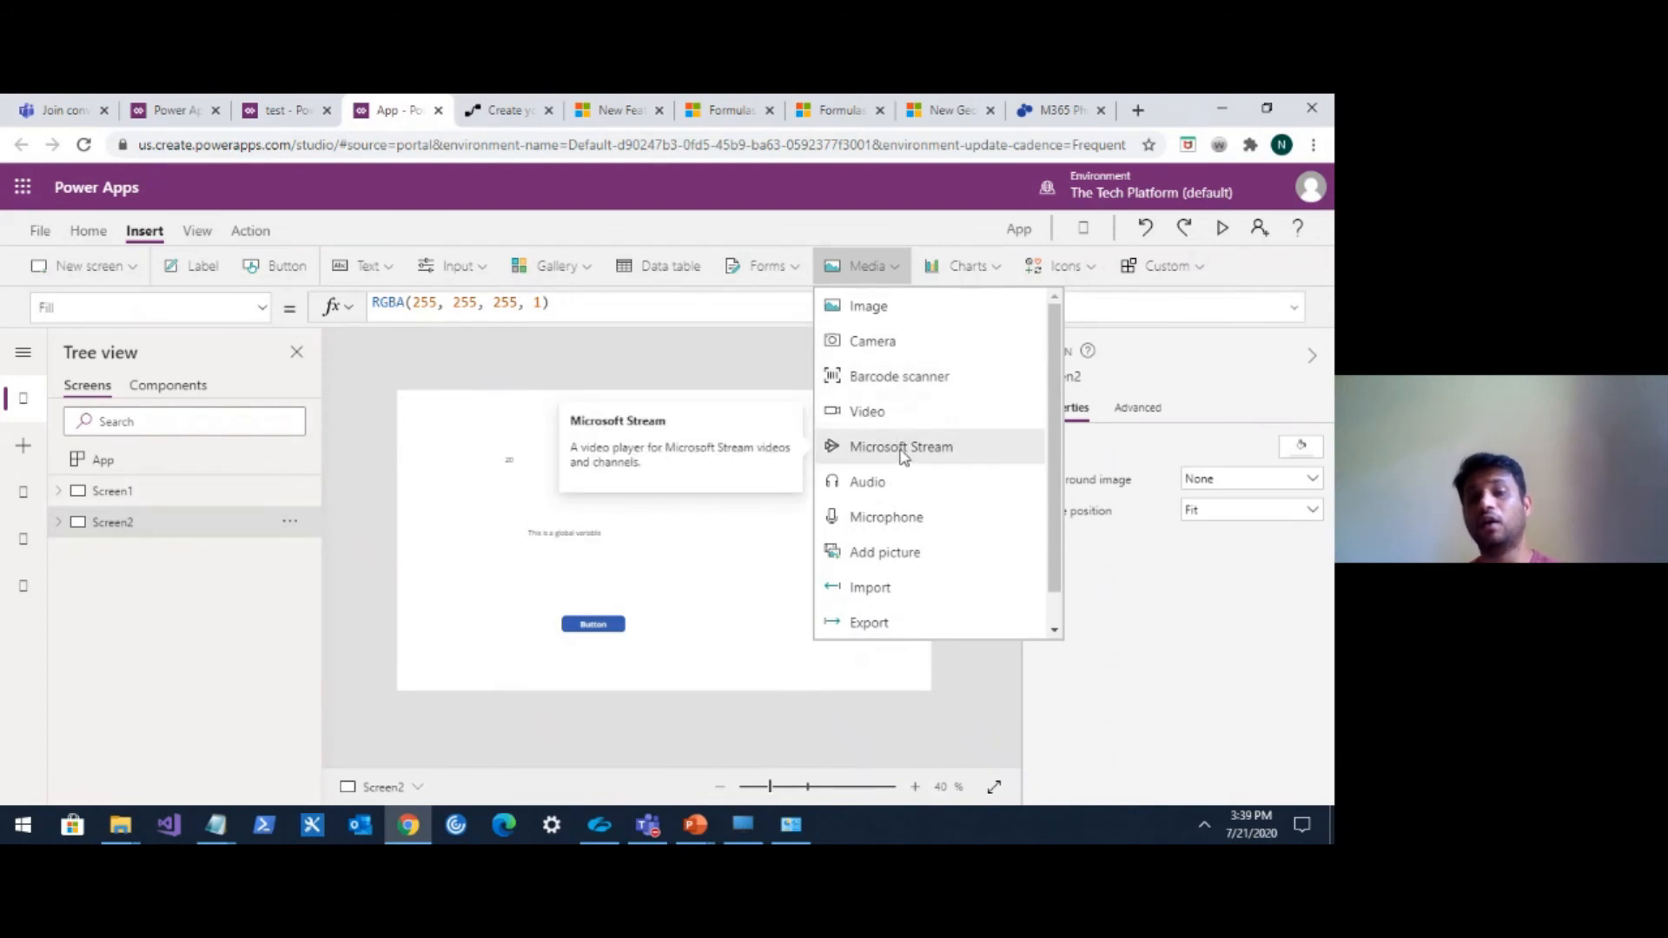
{"action": "scroll", "coordinate": [920, 508], "scroll_direction": "down", "scroll_amount": 1}
{"action": "scroll", "coordinate": [920, 507], "scroll_direction": "up", "scroll_amount": 1}
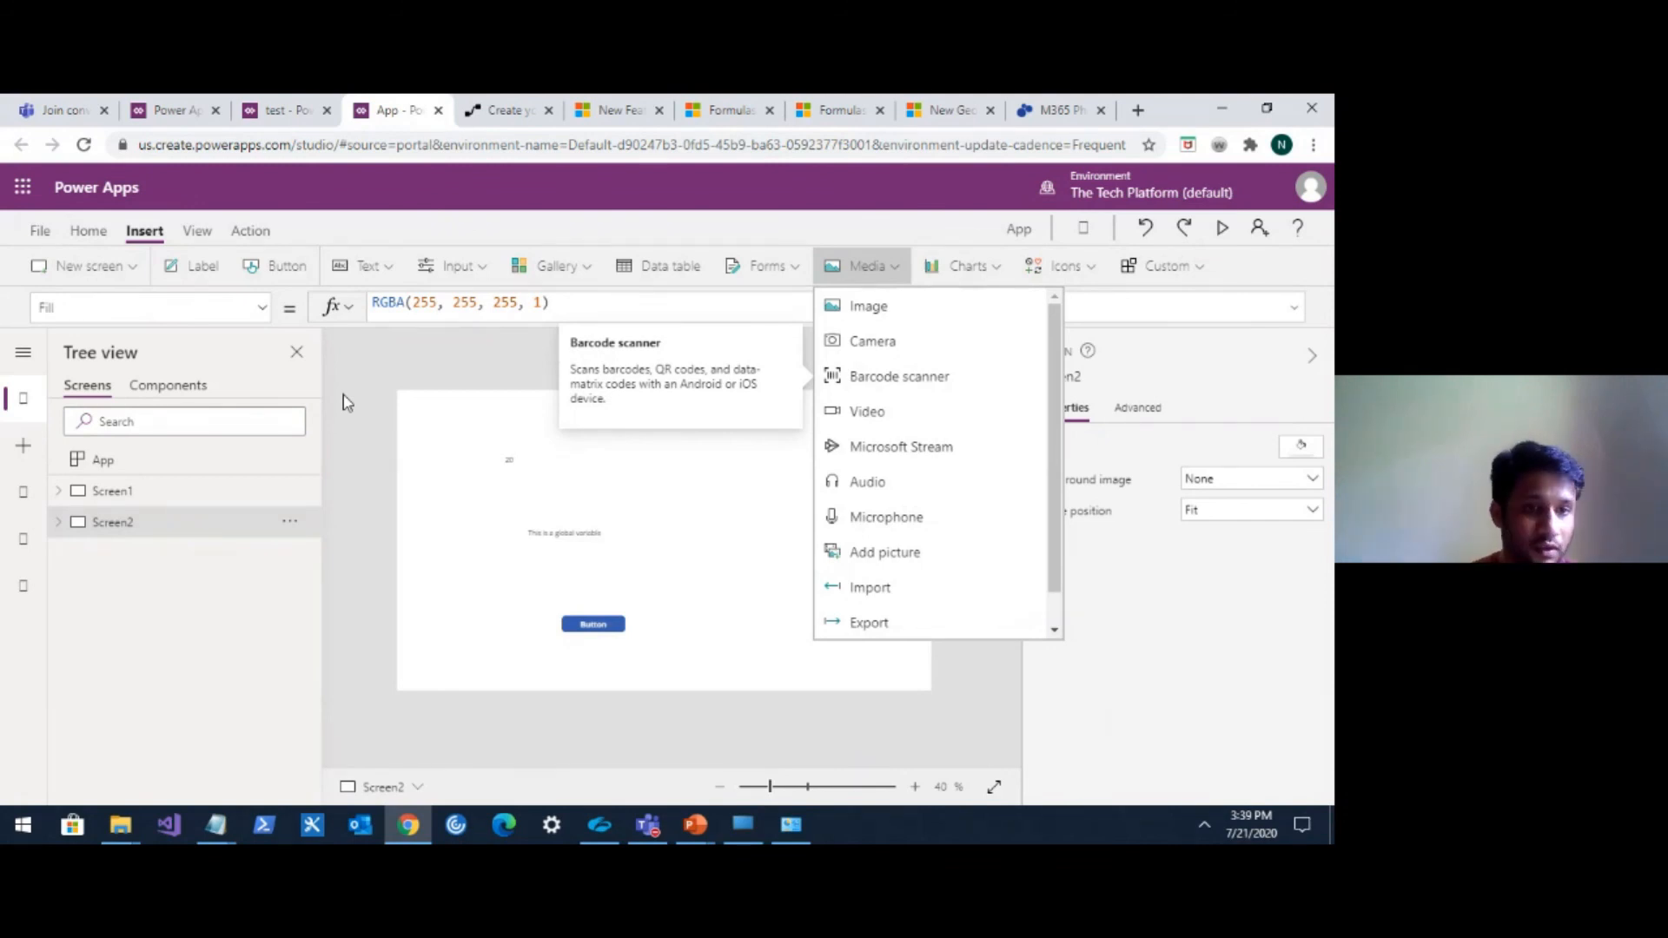
{"action": "left_click", "coordinate": [134, 268]}
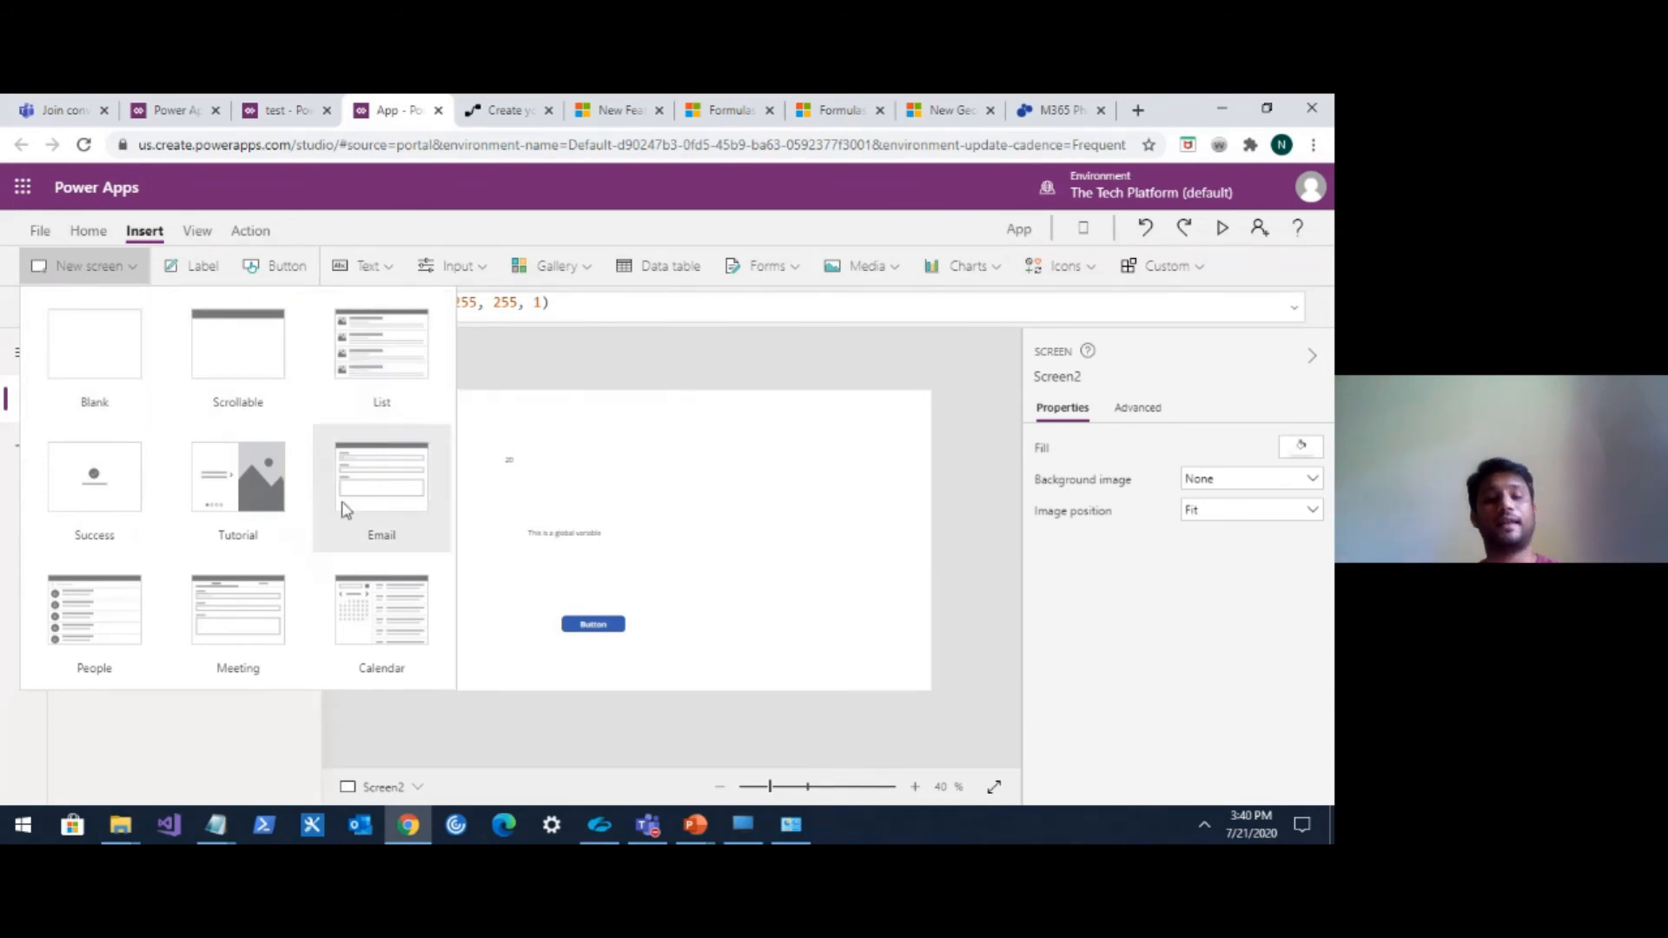
Examine Screen2's global variable label properties and the list of its formula properties.
{"action": "left_click", "coordinate": [555, 491]}
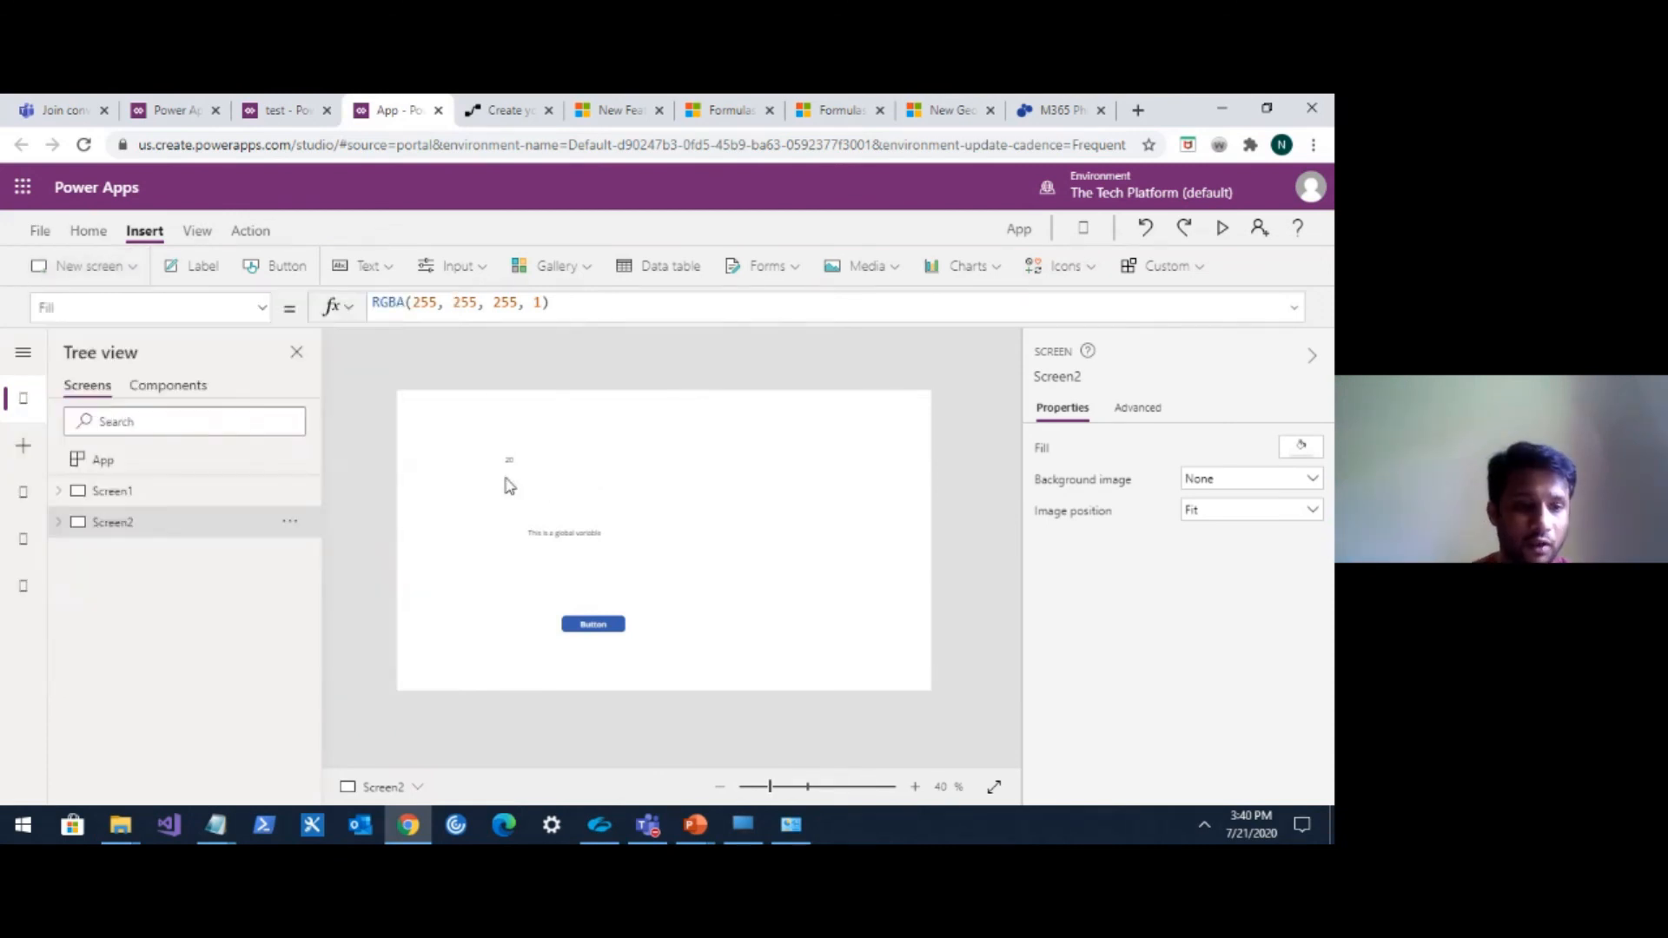
{"action": "left_click", "coordinate": [58, 523]}
{"action": "left_click", "coordinate": [125, 562]}
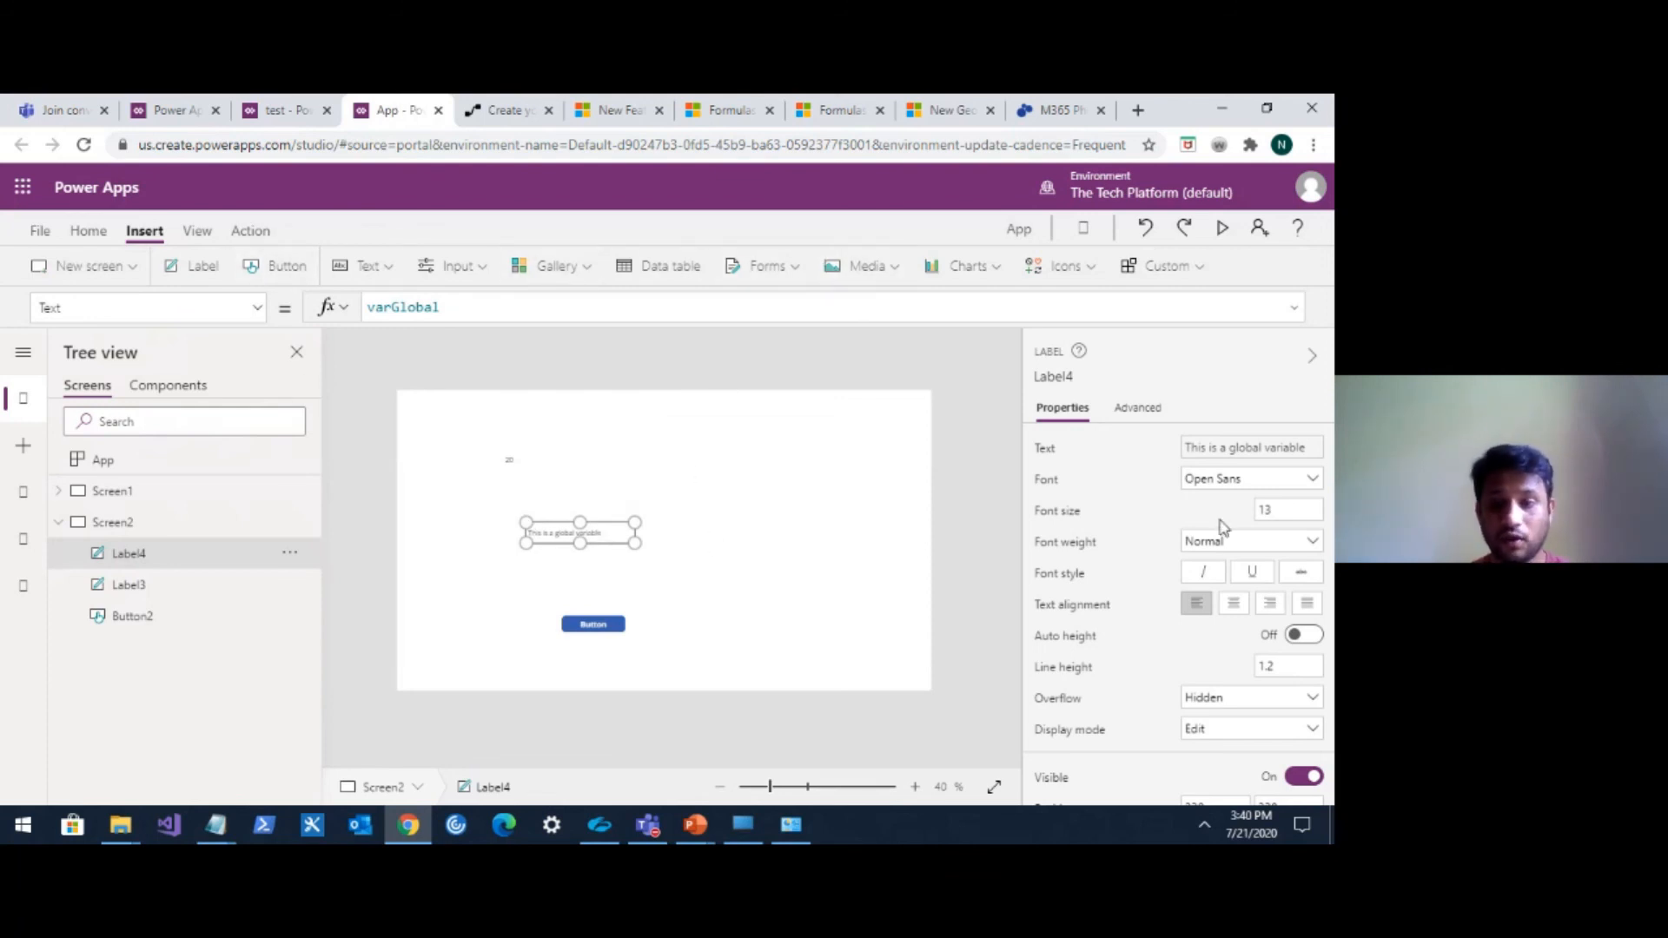
{"action": "scroll", "coordinate": [1120, 460], "scroll_direction": "down", "scroll_amount": 5}
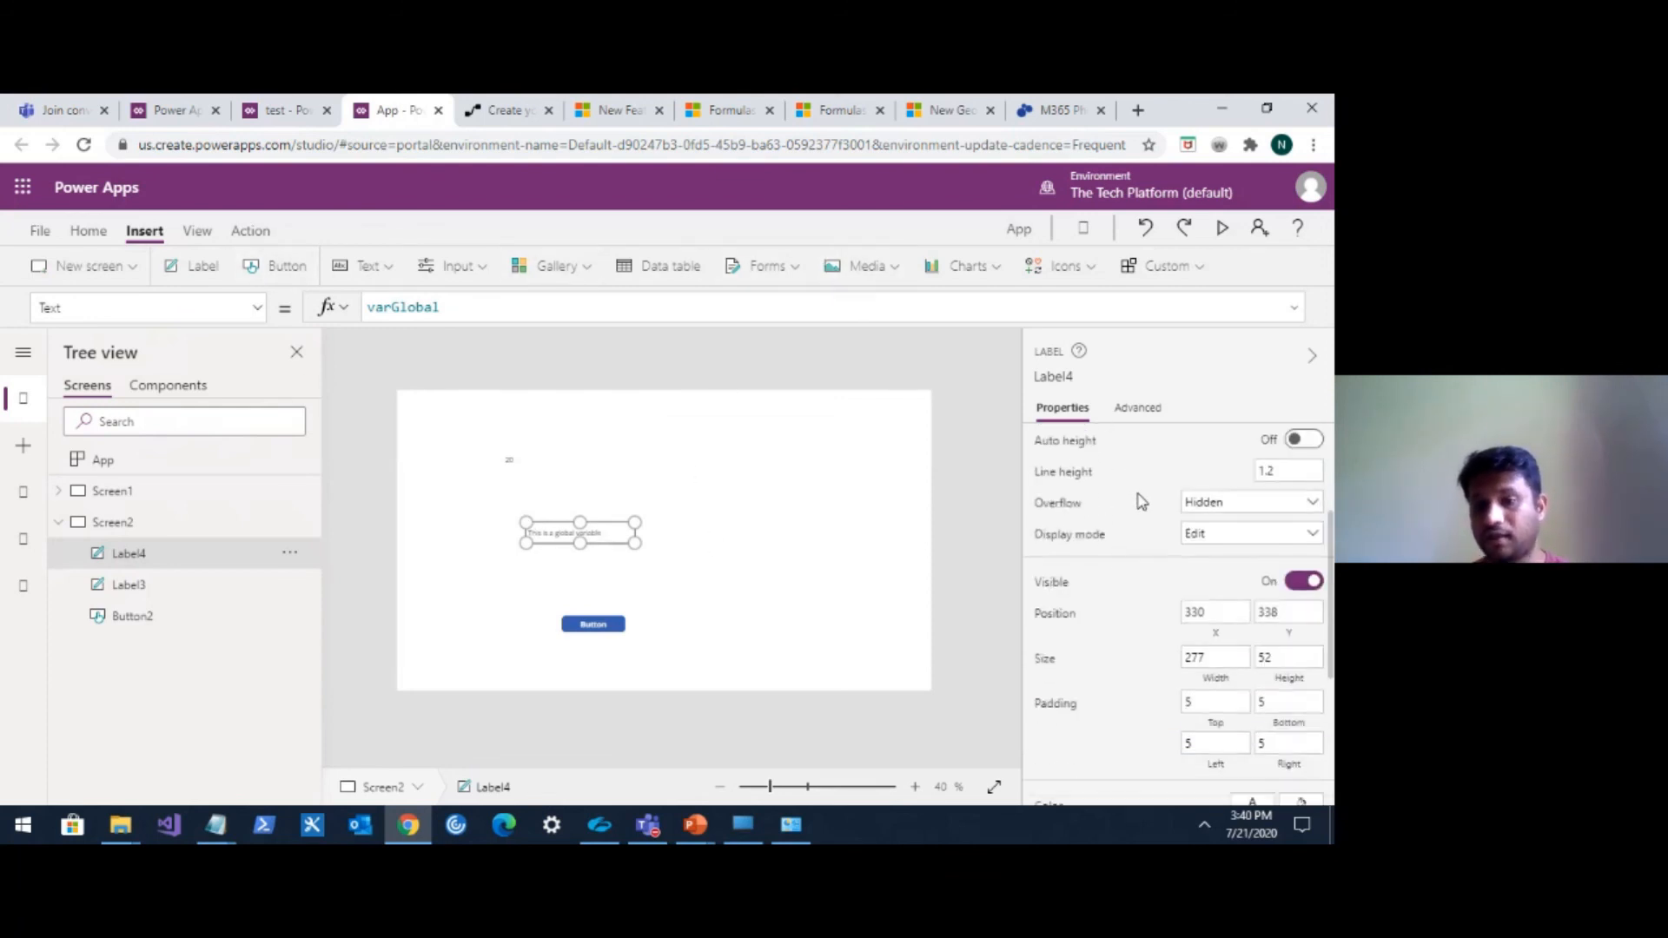
{"action": "scroll", "coordinate": [1168, 634], "scroll_direction": "up", "scroll_amount": 5}
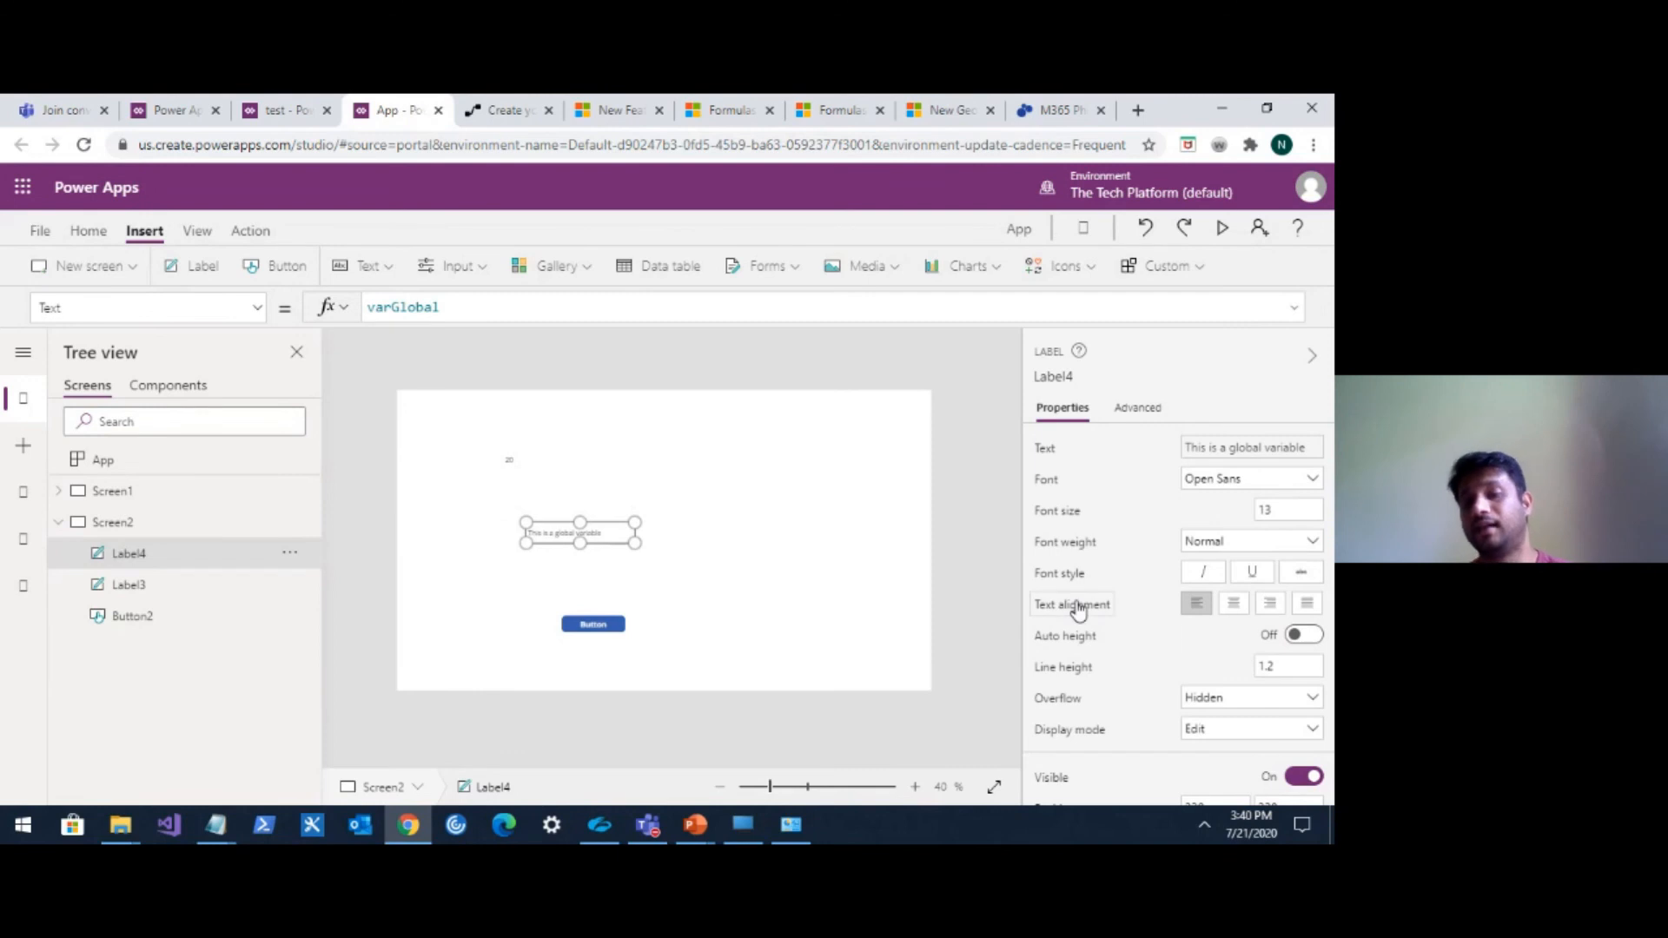
{"action": "scroll", "coordinate": [1148, 645], "scroll_direction": "down", "scroll_amount": 1}
{"action": "scroll", "coordinate": [1149, 644], "scroll_direction": "down", "scroll_amount": 3}
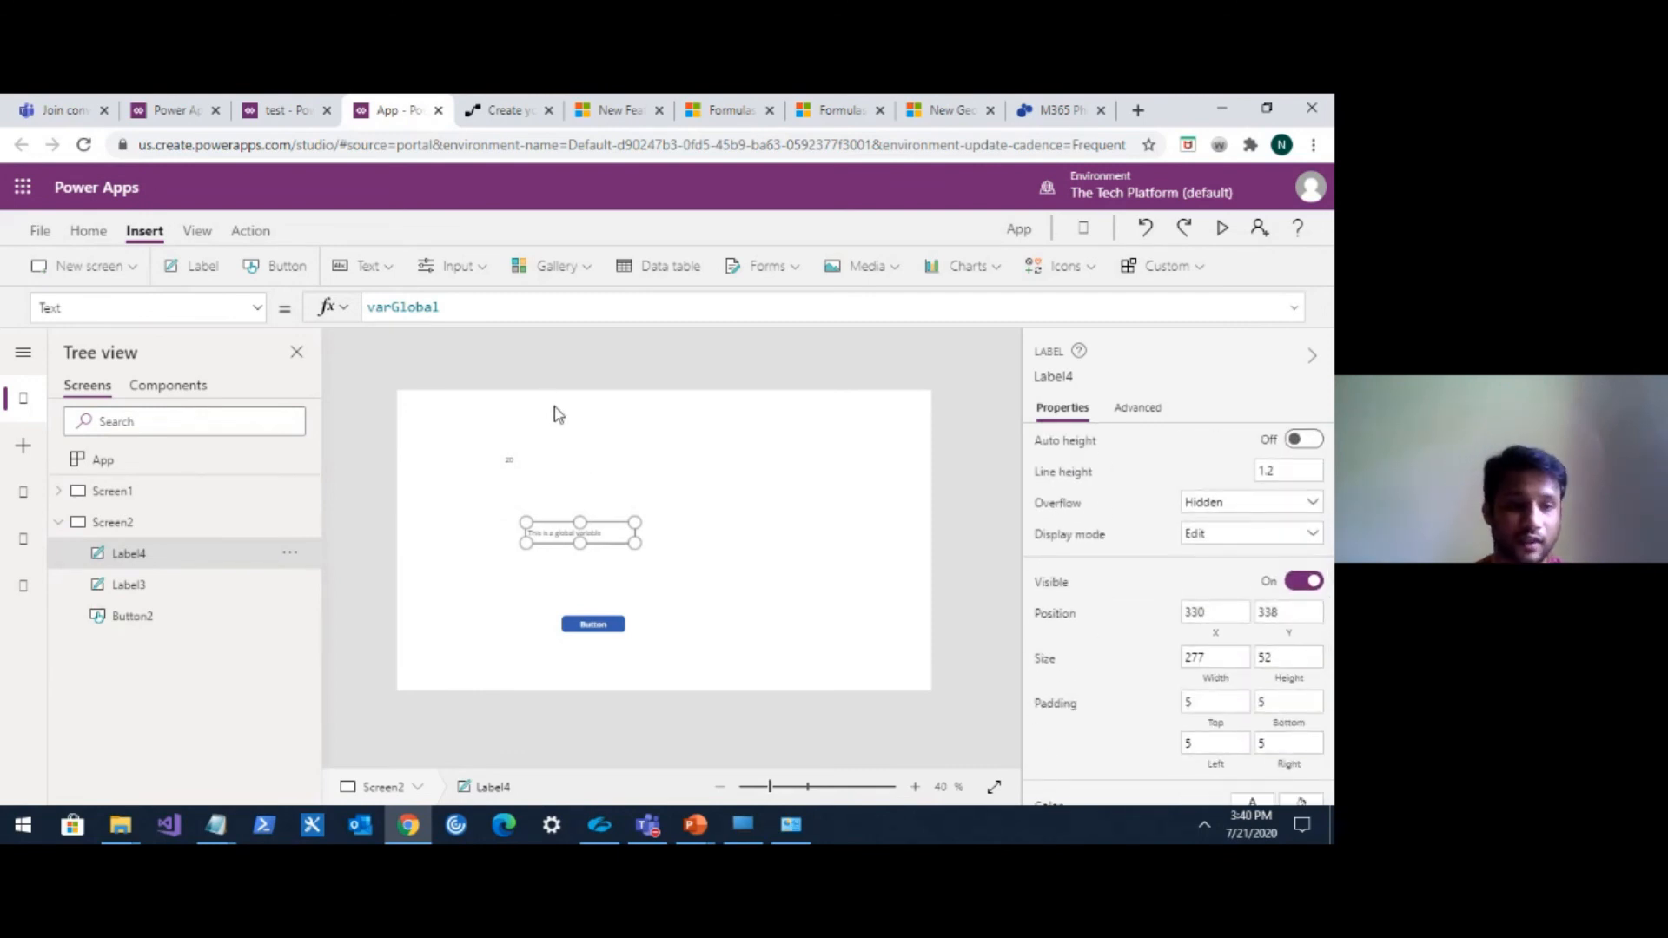
{"action": "left_click", "coordinate": [258, 311]}
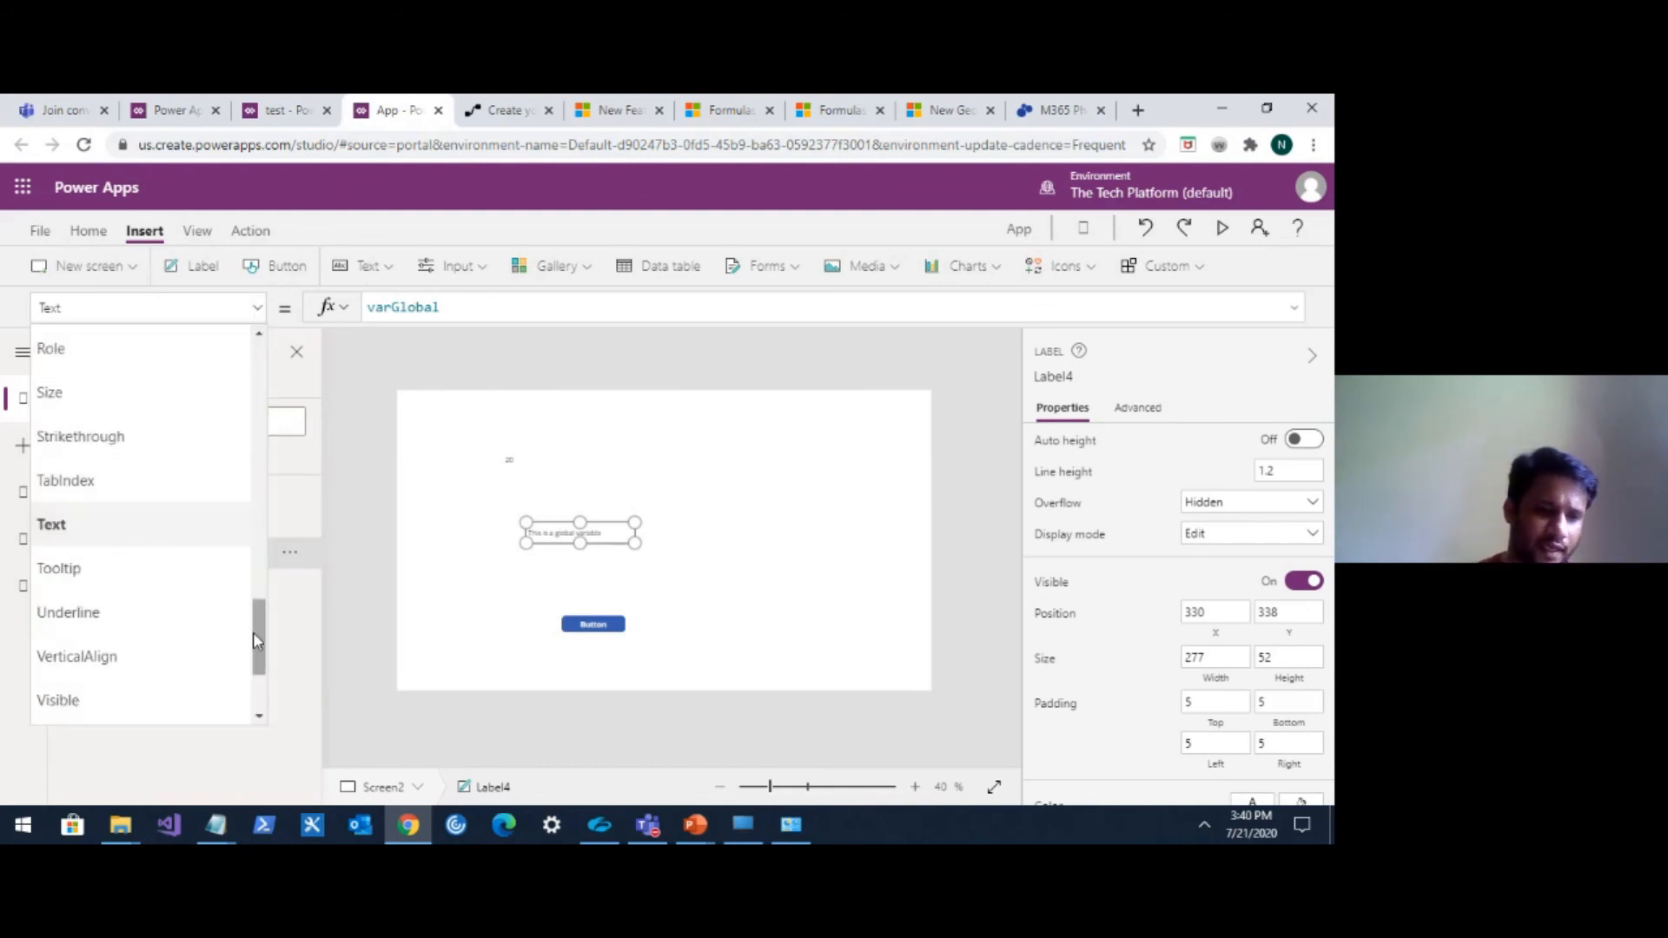
{"action": "left_click_drag", "start_coordinate": [258, 641], "coordinate": [239, 470]}
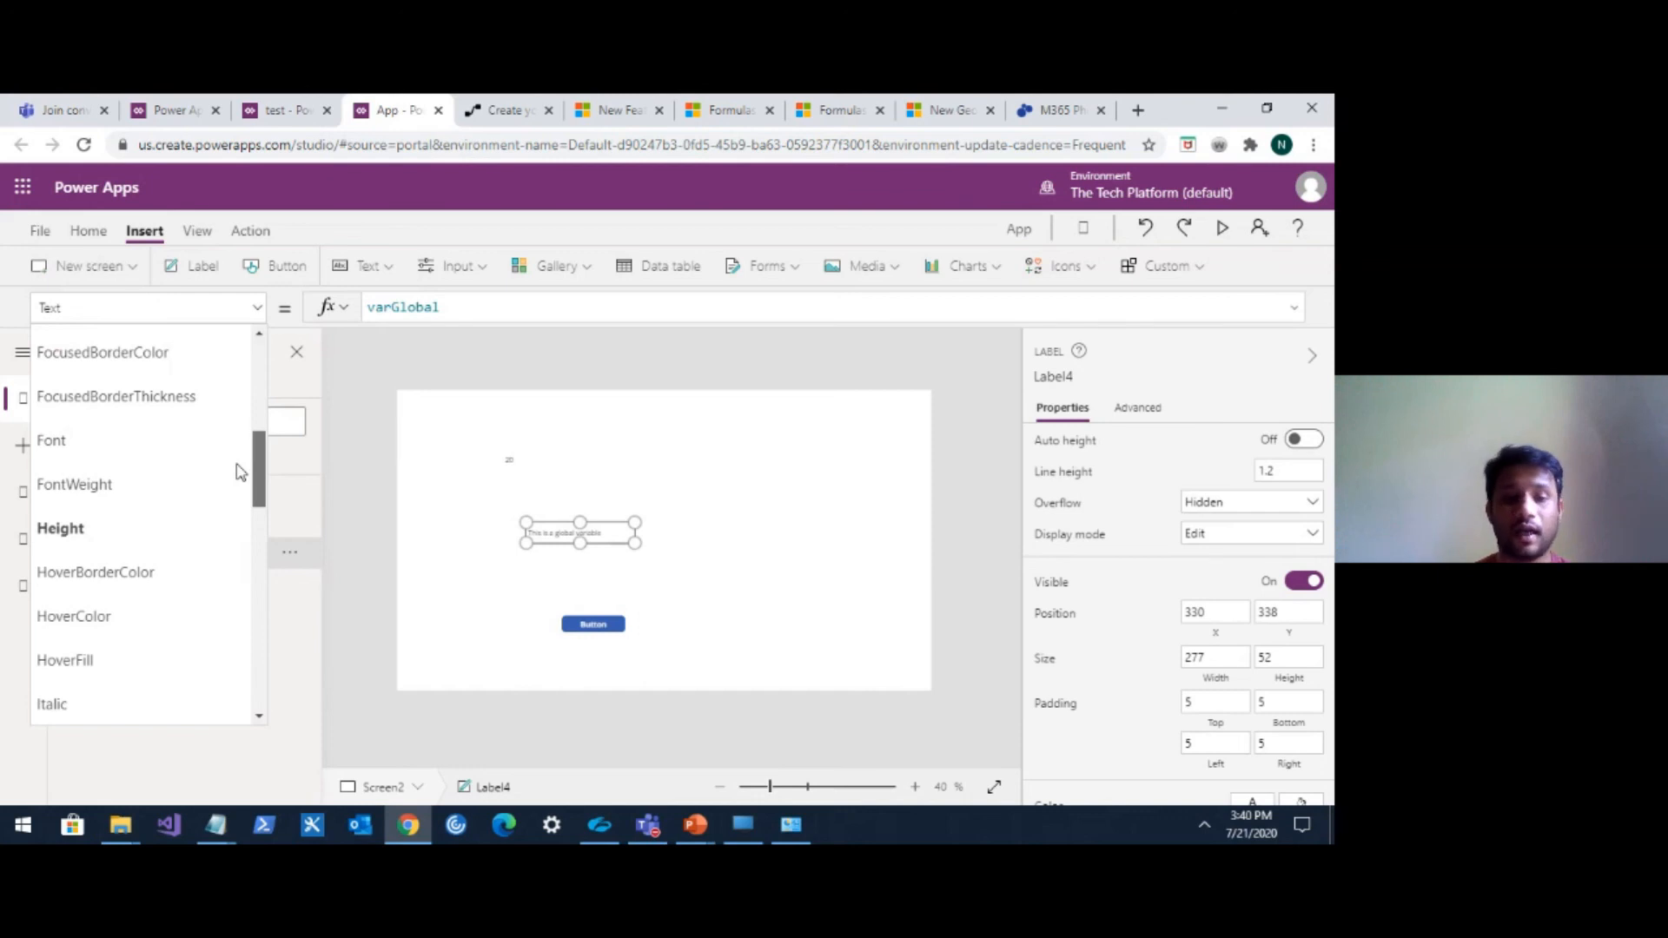
{"action": "left_click", "coordinate": [742, 547]}
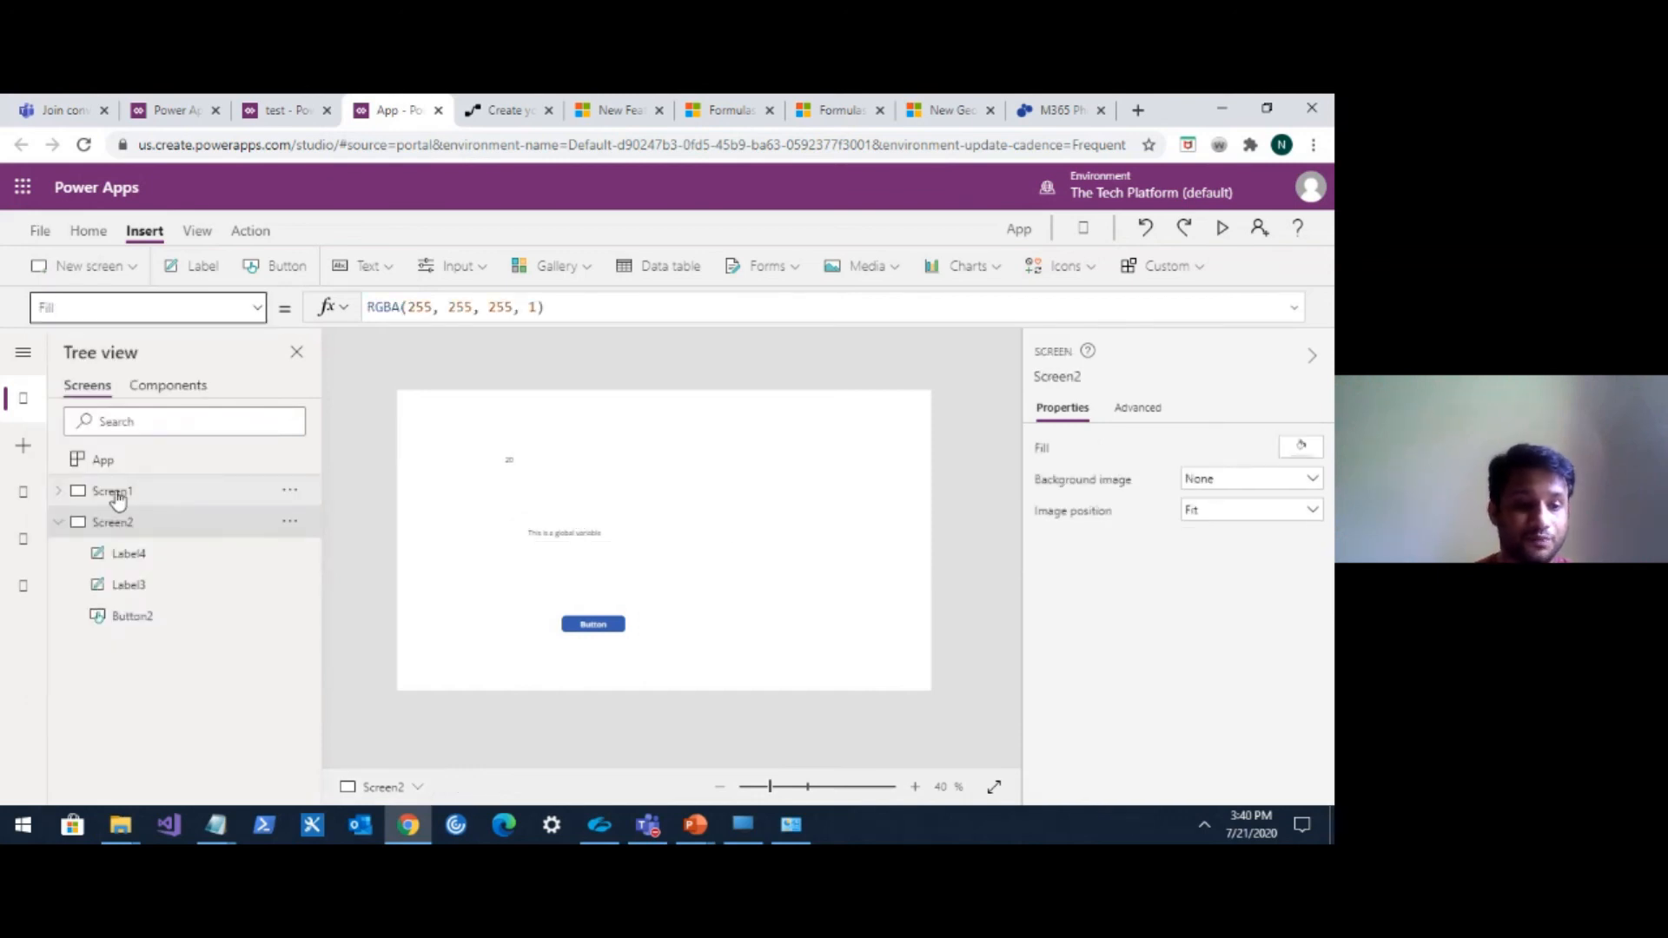
Add a new scrollable screen and select the data card inside its canvas.
{"action": "left_click", "coordinate": [134, 268]}
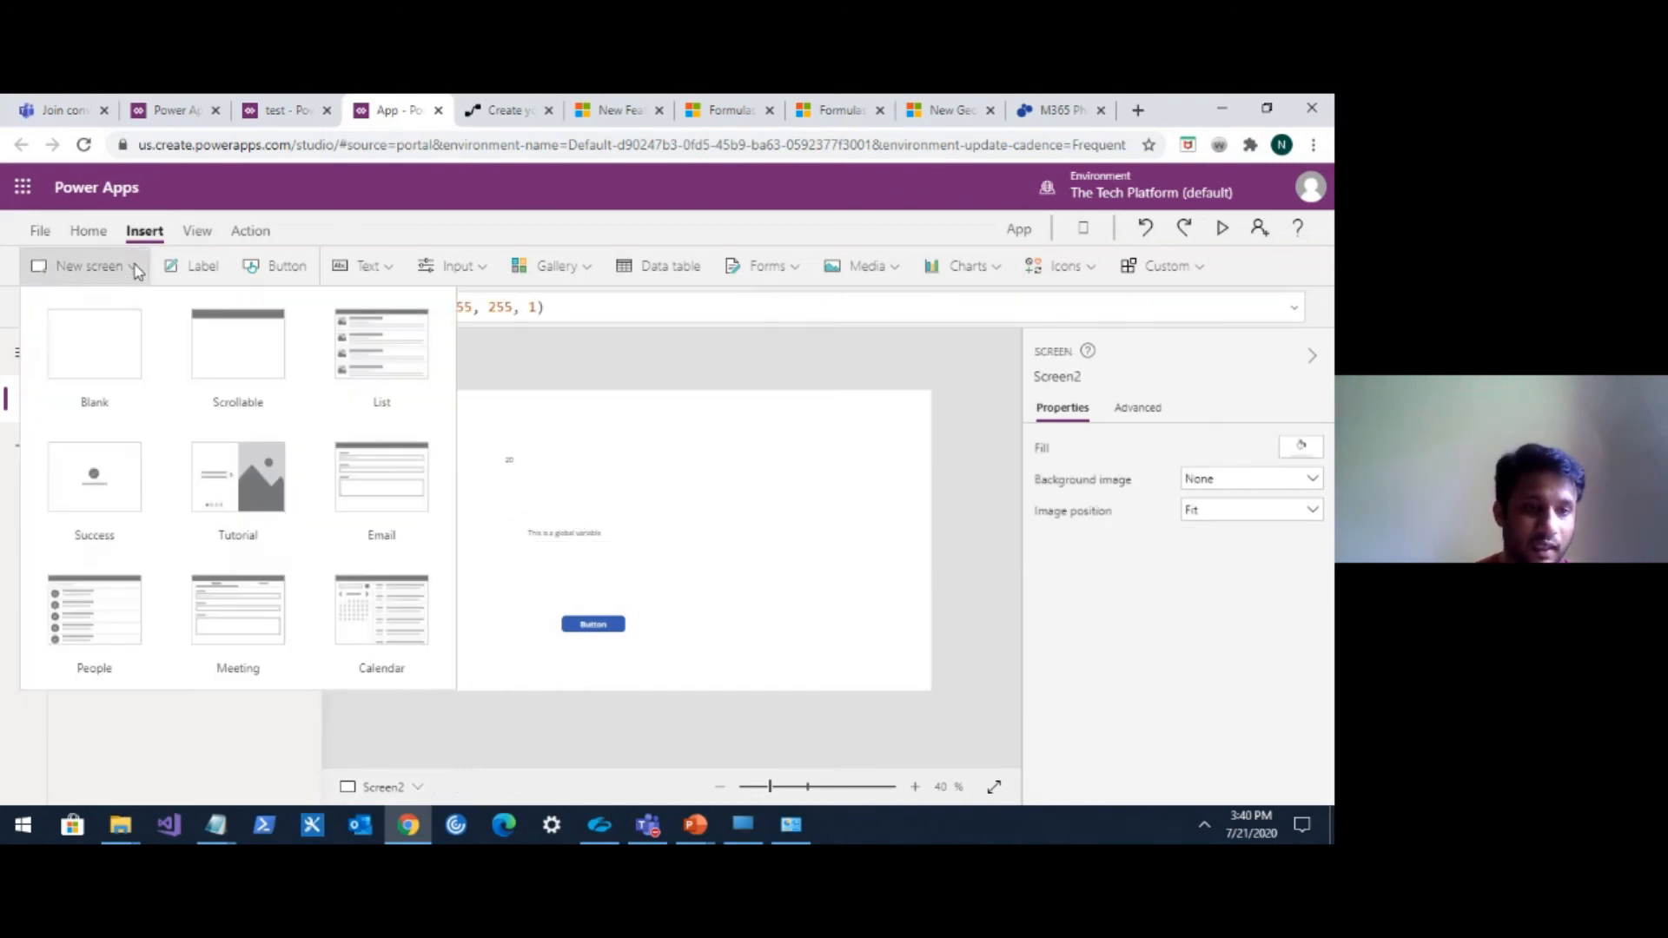
{"action": "left_click", "coordinate": [262, 375]}
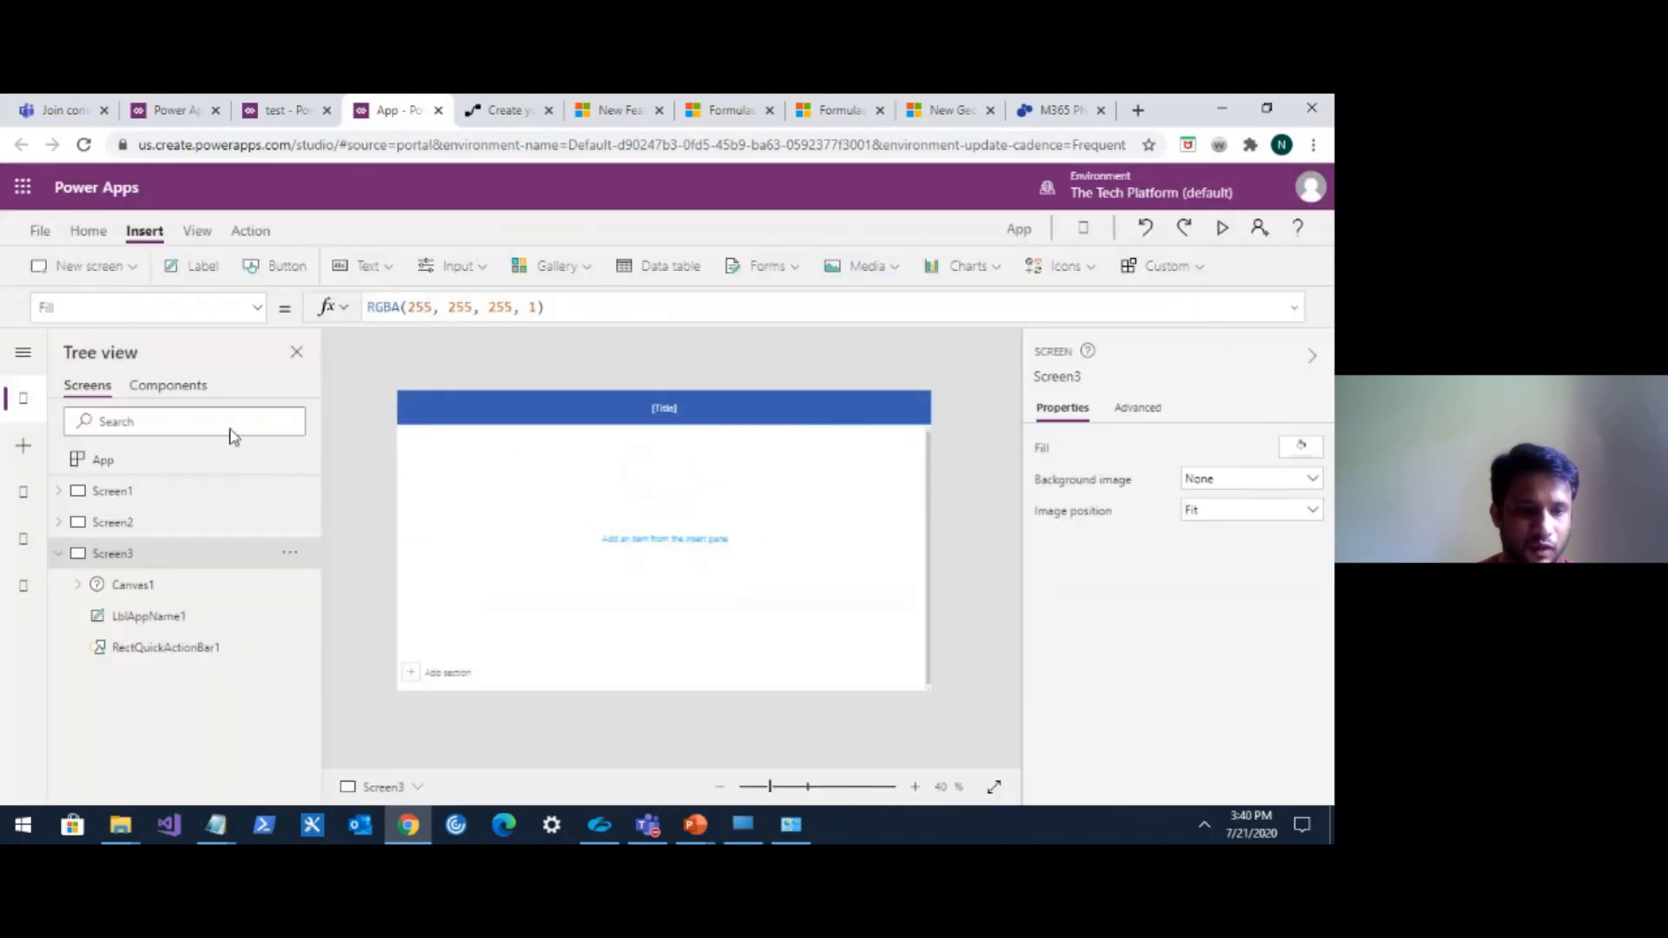
{"action": "left_click", "coordinate": [78, 585]}
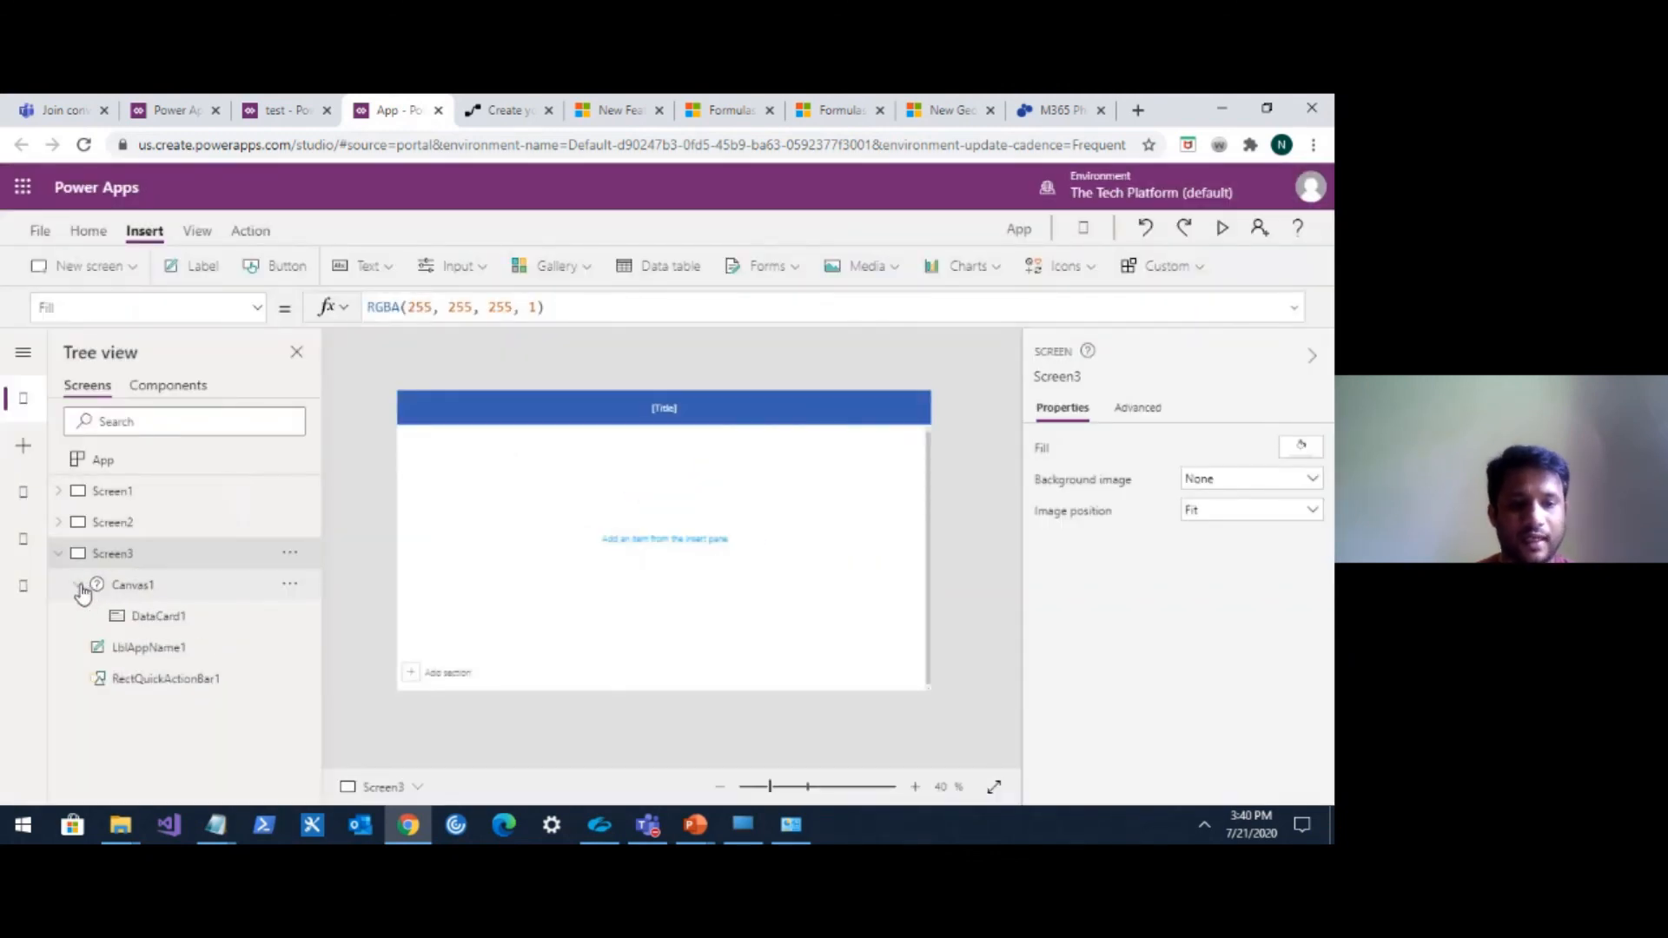
{"action": "left_click", "coordinate": [159, 617]}
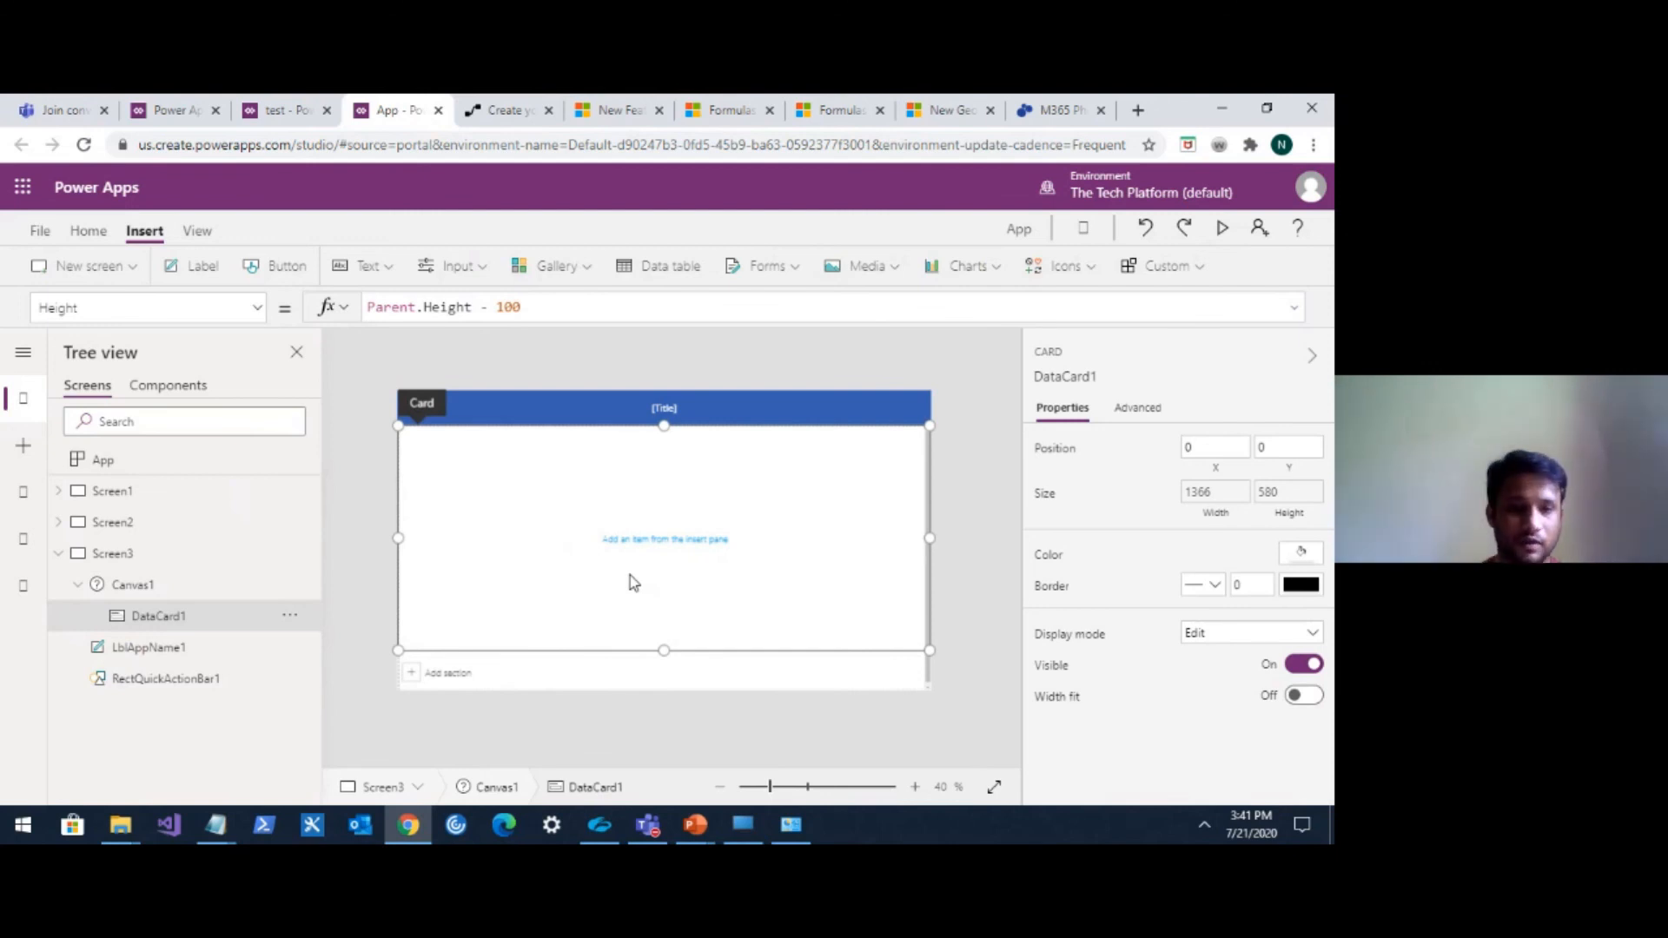
Insert a vertical gallery and move it into the scrollable screen's data card by cutting and pasting.
{"action": "left_click", "coordinate": [577, 269]}
{"action": "left_click", "coordinate": [579, 341]}
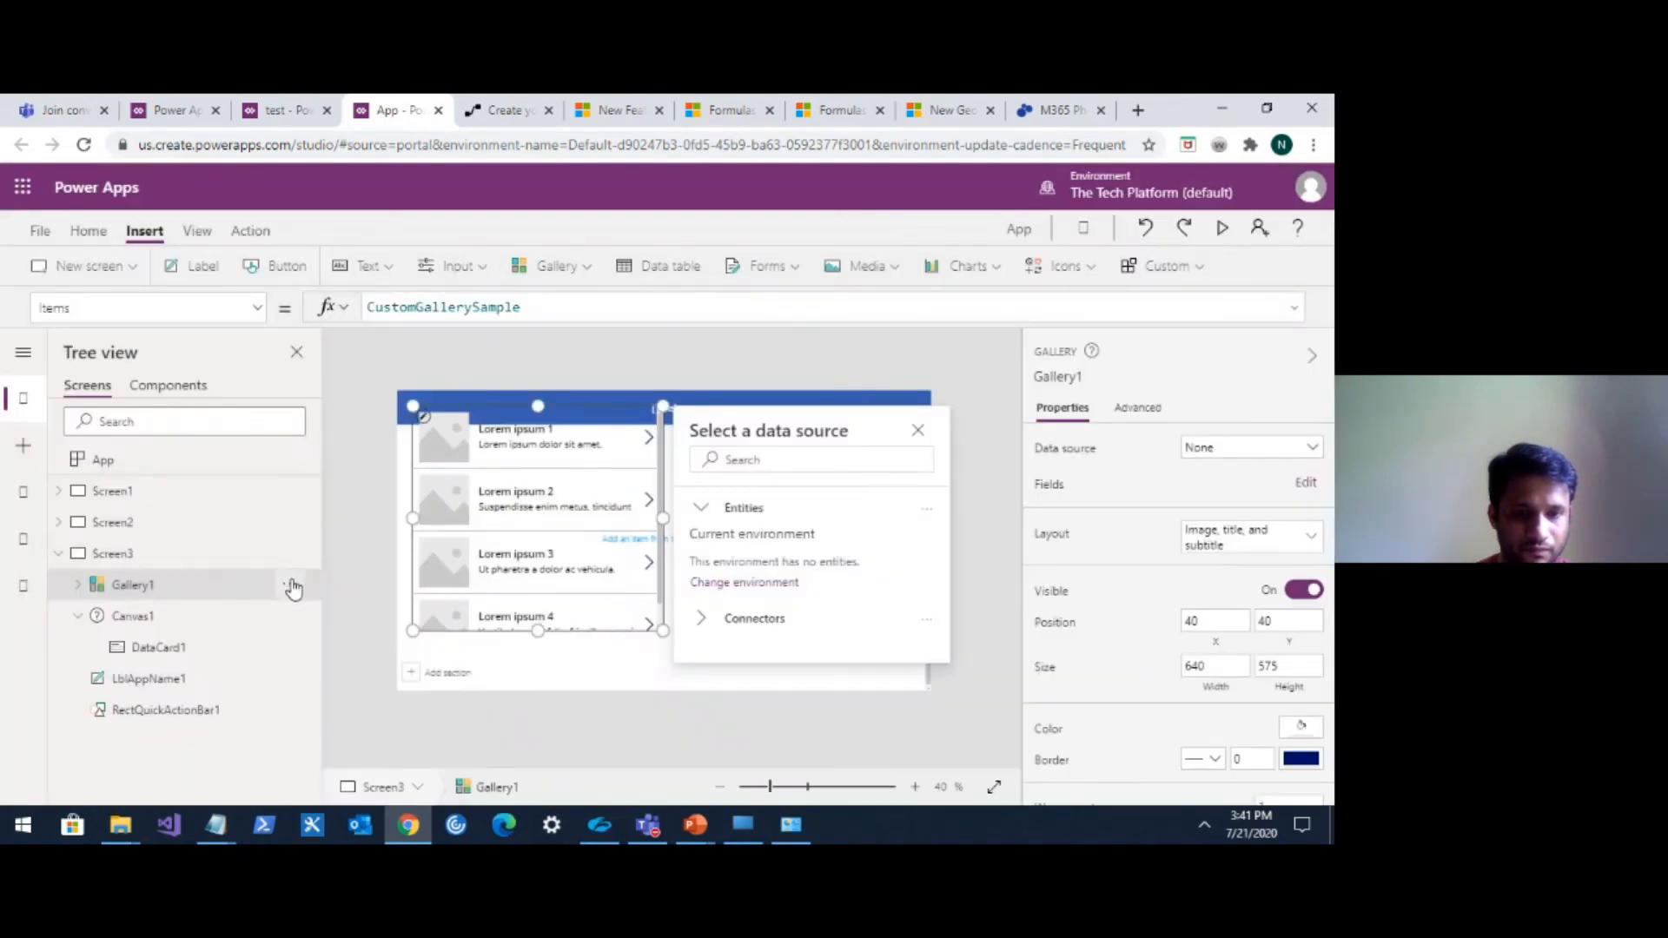
{"action": "left_click", "coordinate": [290, 584]}
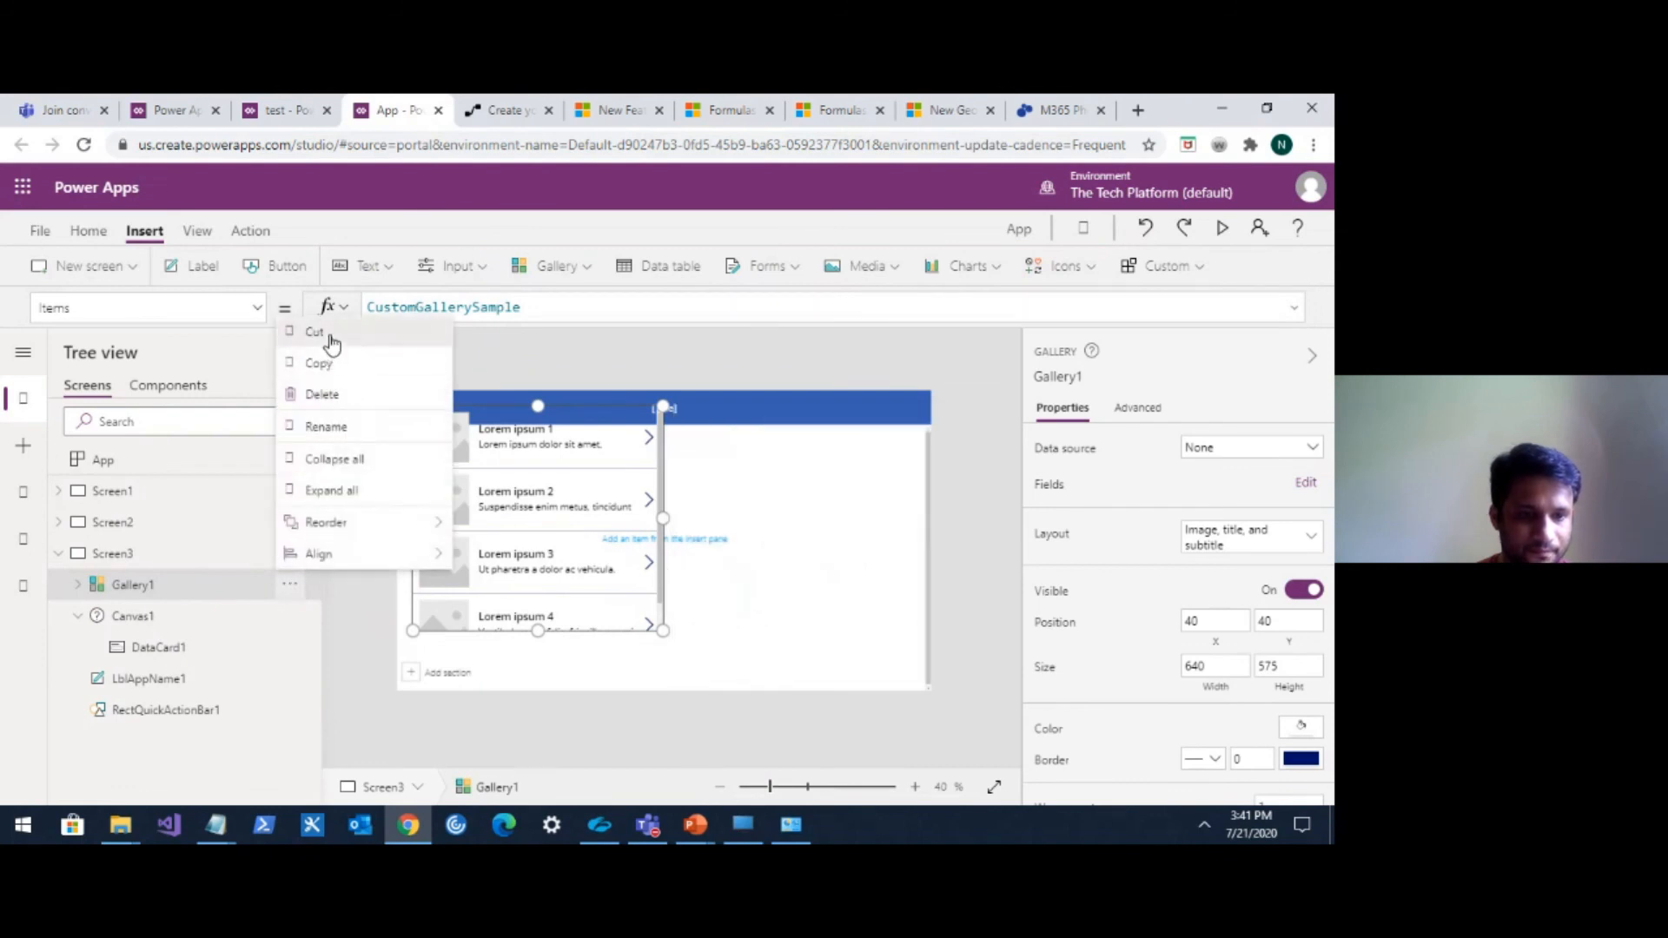
{"action": "left_click", "coordinate": [331, 343]}
{"action": "left_click", "coordinate": [292, 618]}
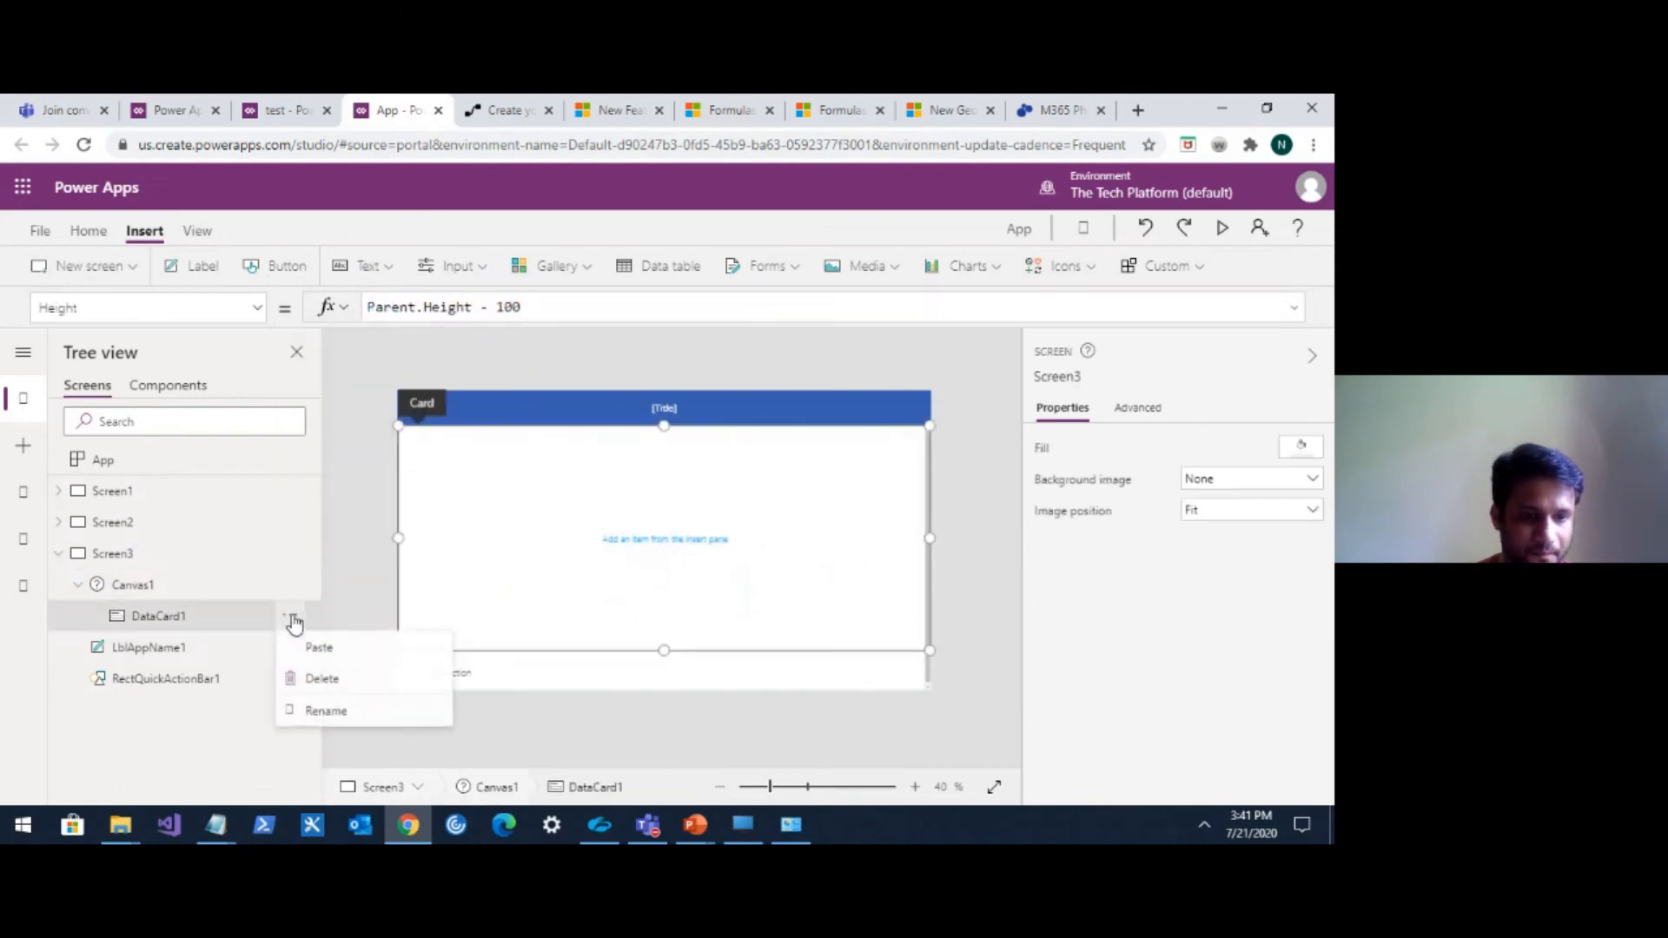
{"action": "left_click", "coordinate": [319, 649]}
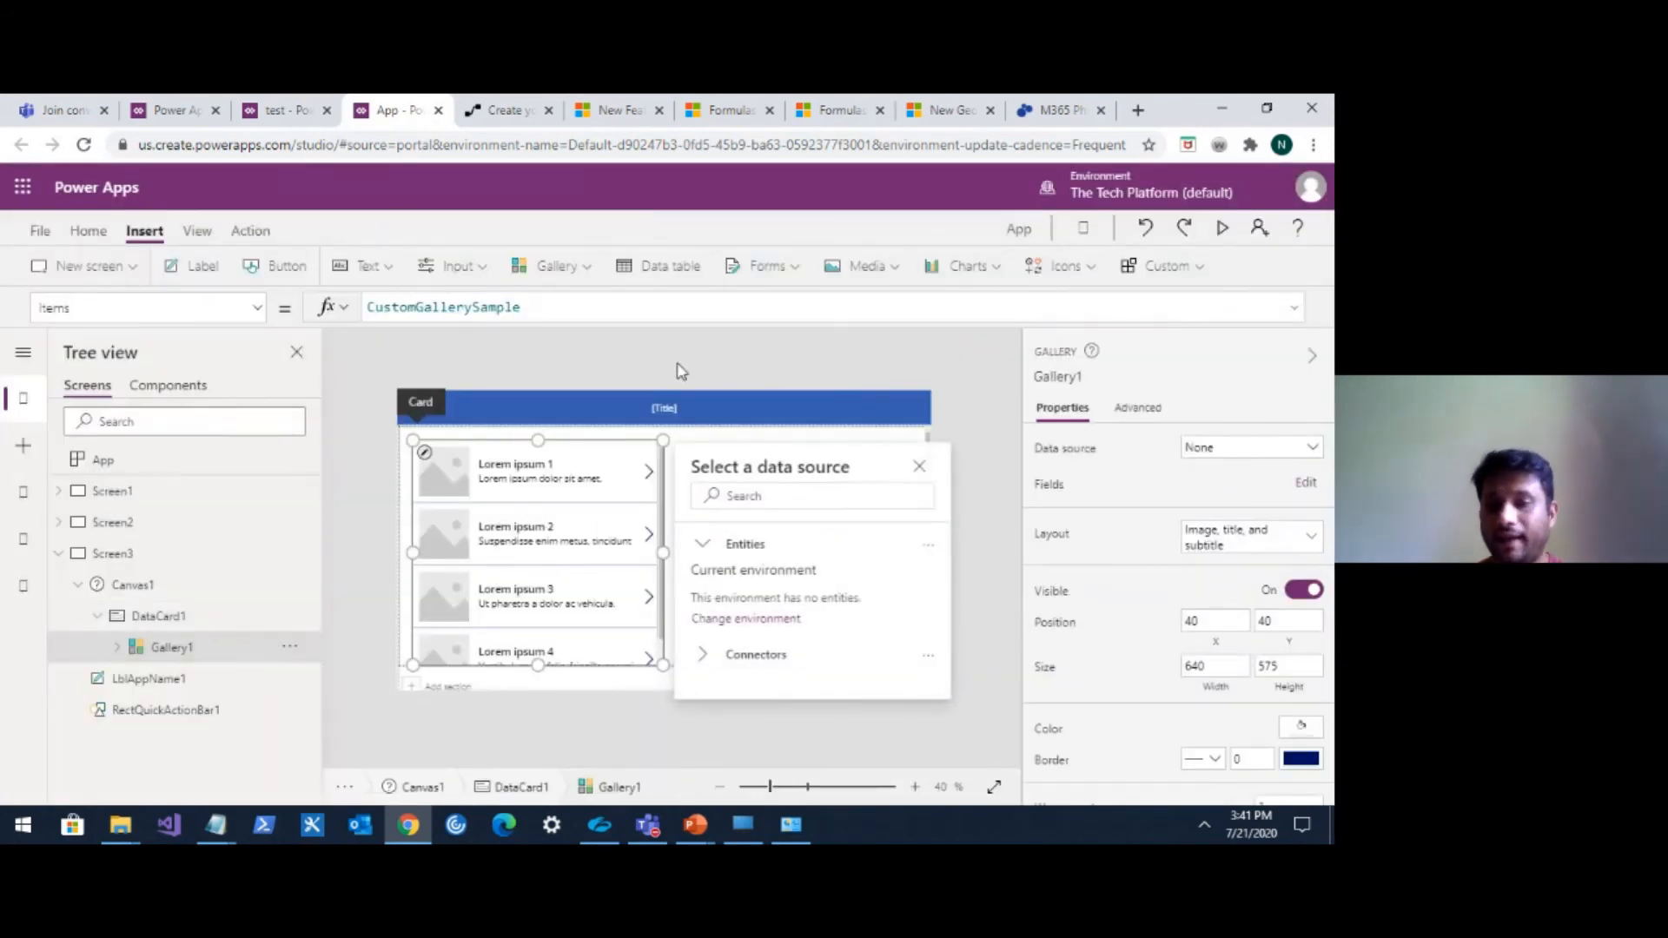
Connect the gallery's data source to the CovidTracker list on the PowerappsDemo SharePoint site.
{"action": "left_click", "coordinate": [1228, 460]}
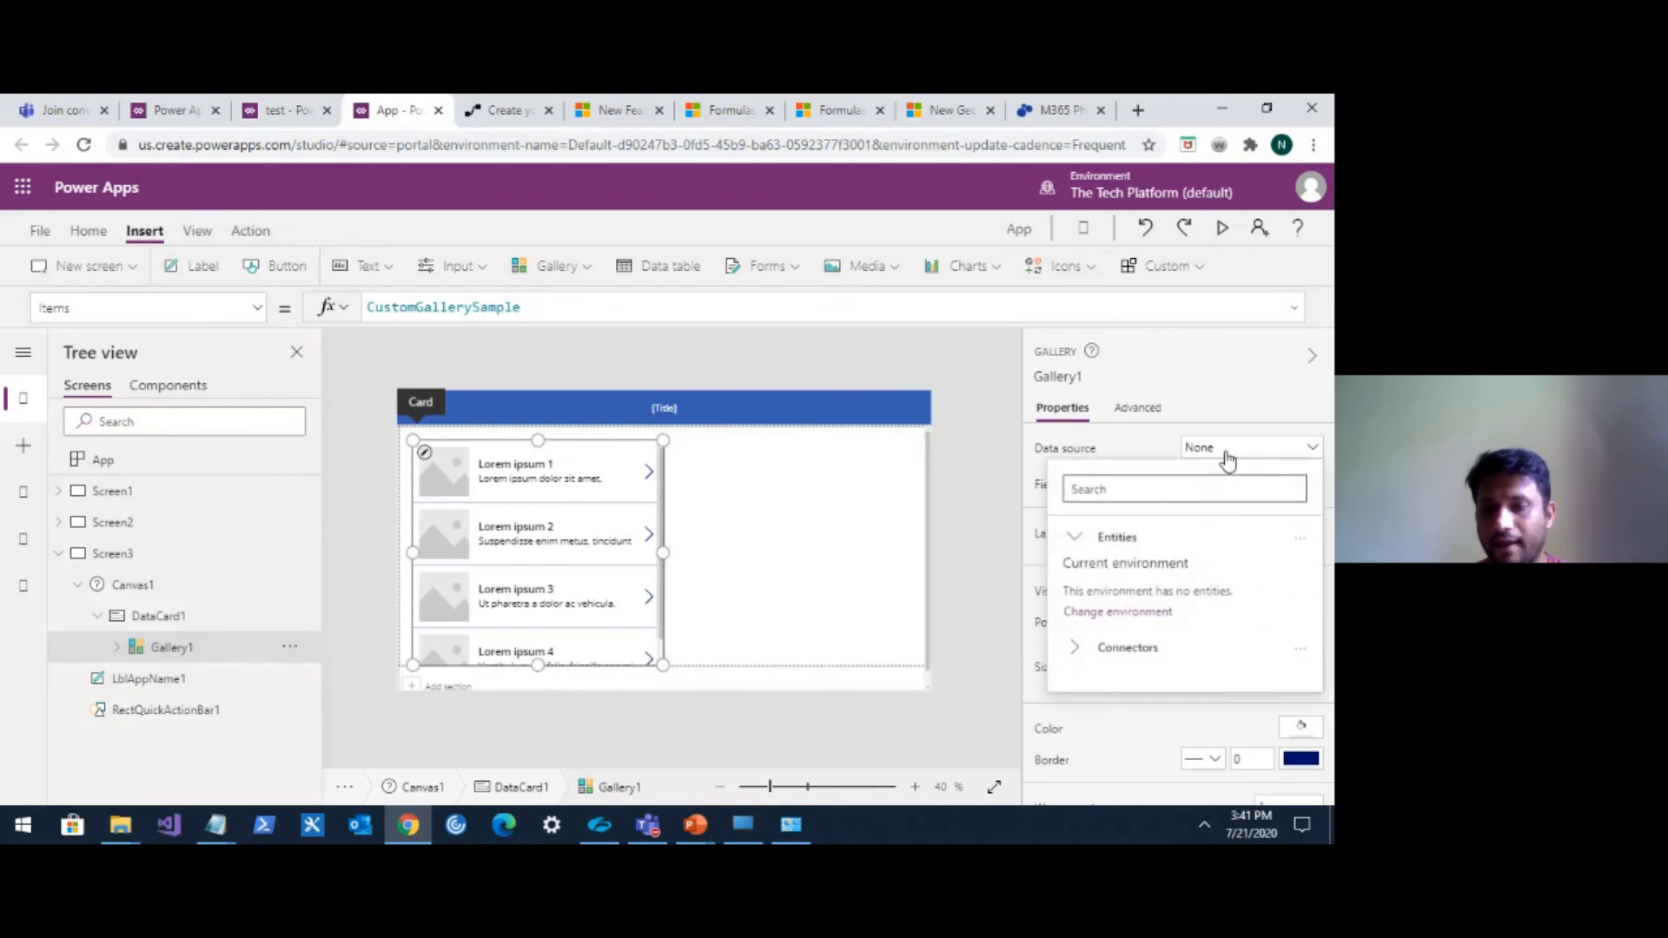
{"action": "left_click", "coordinate": [1078, 648]}
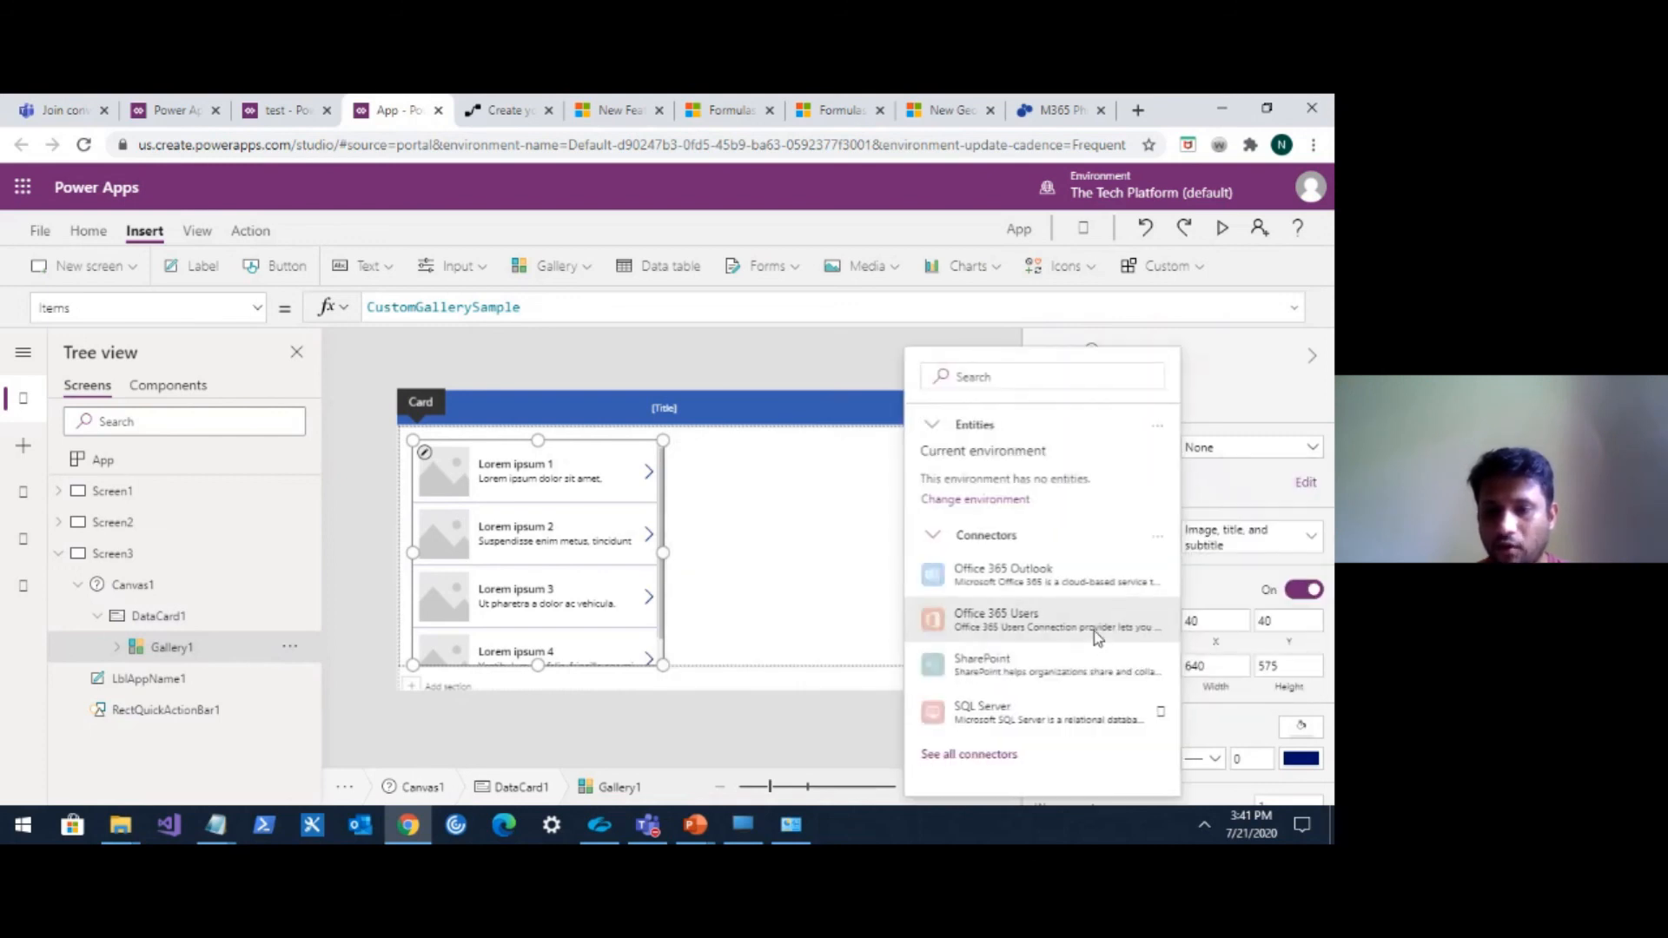
{"action": "left_click", "coordinate": [998, 660]}
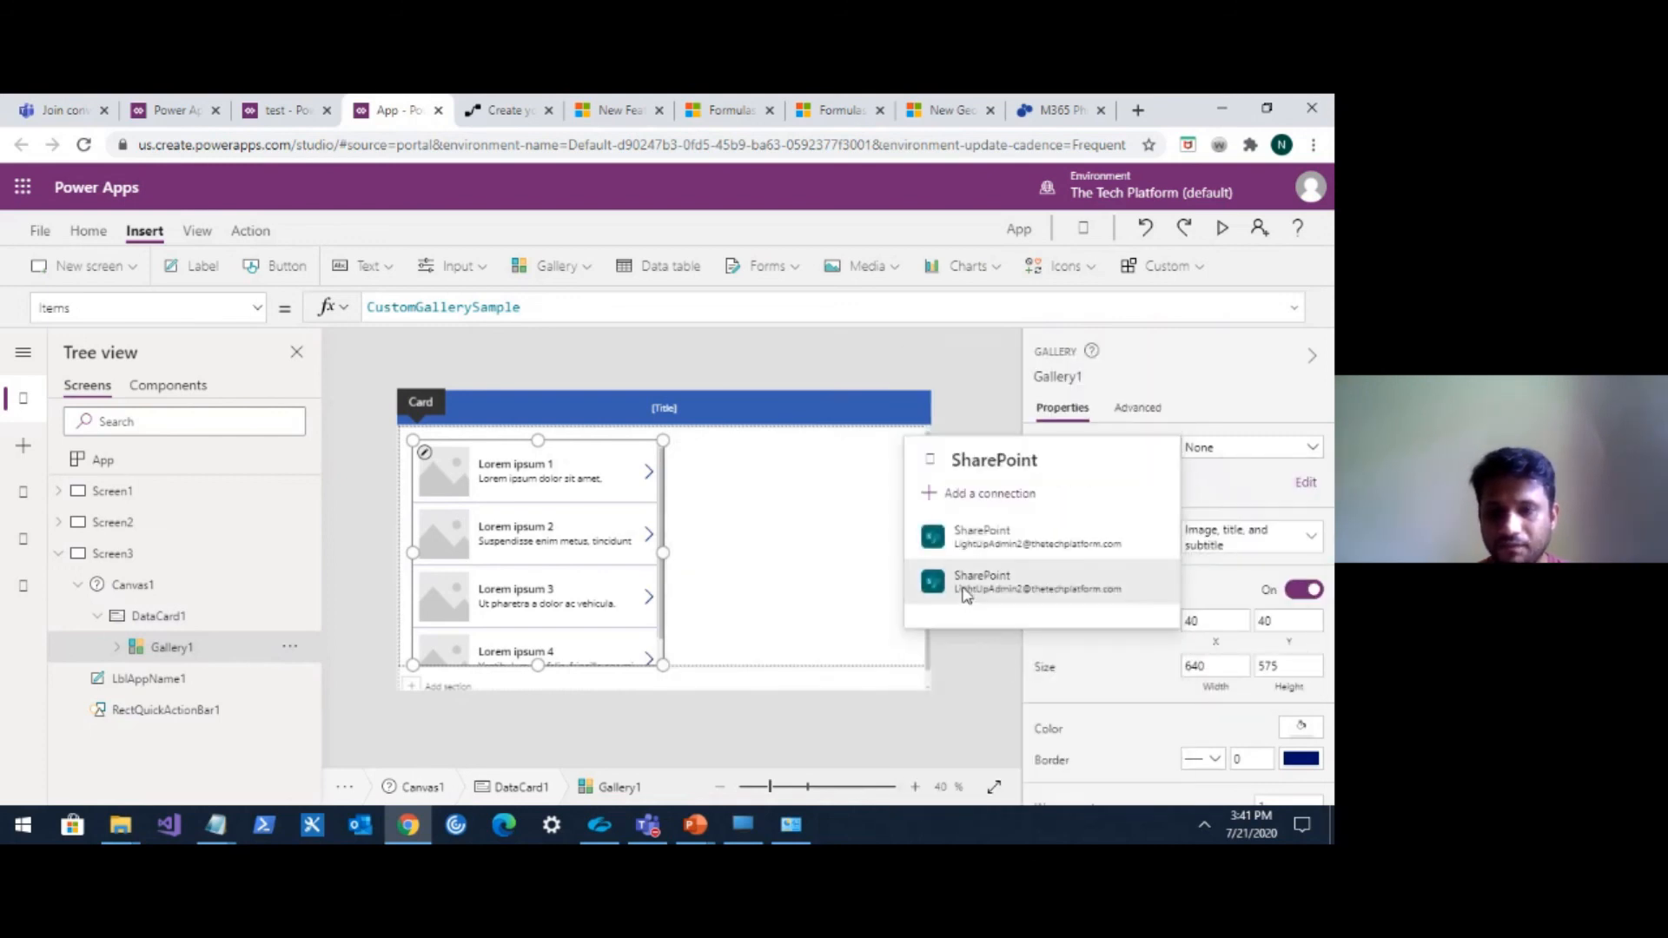
{"action": "left_click", "coordinate": [987, 546]}
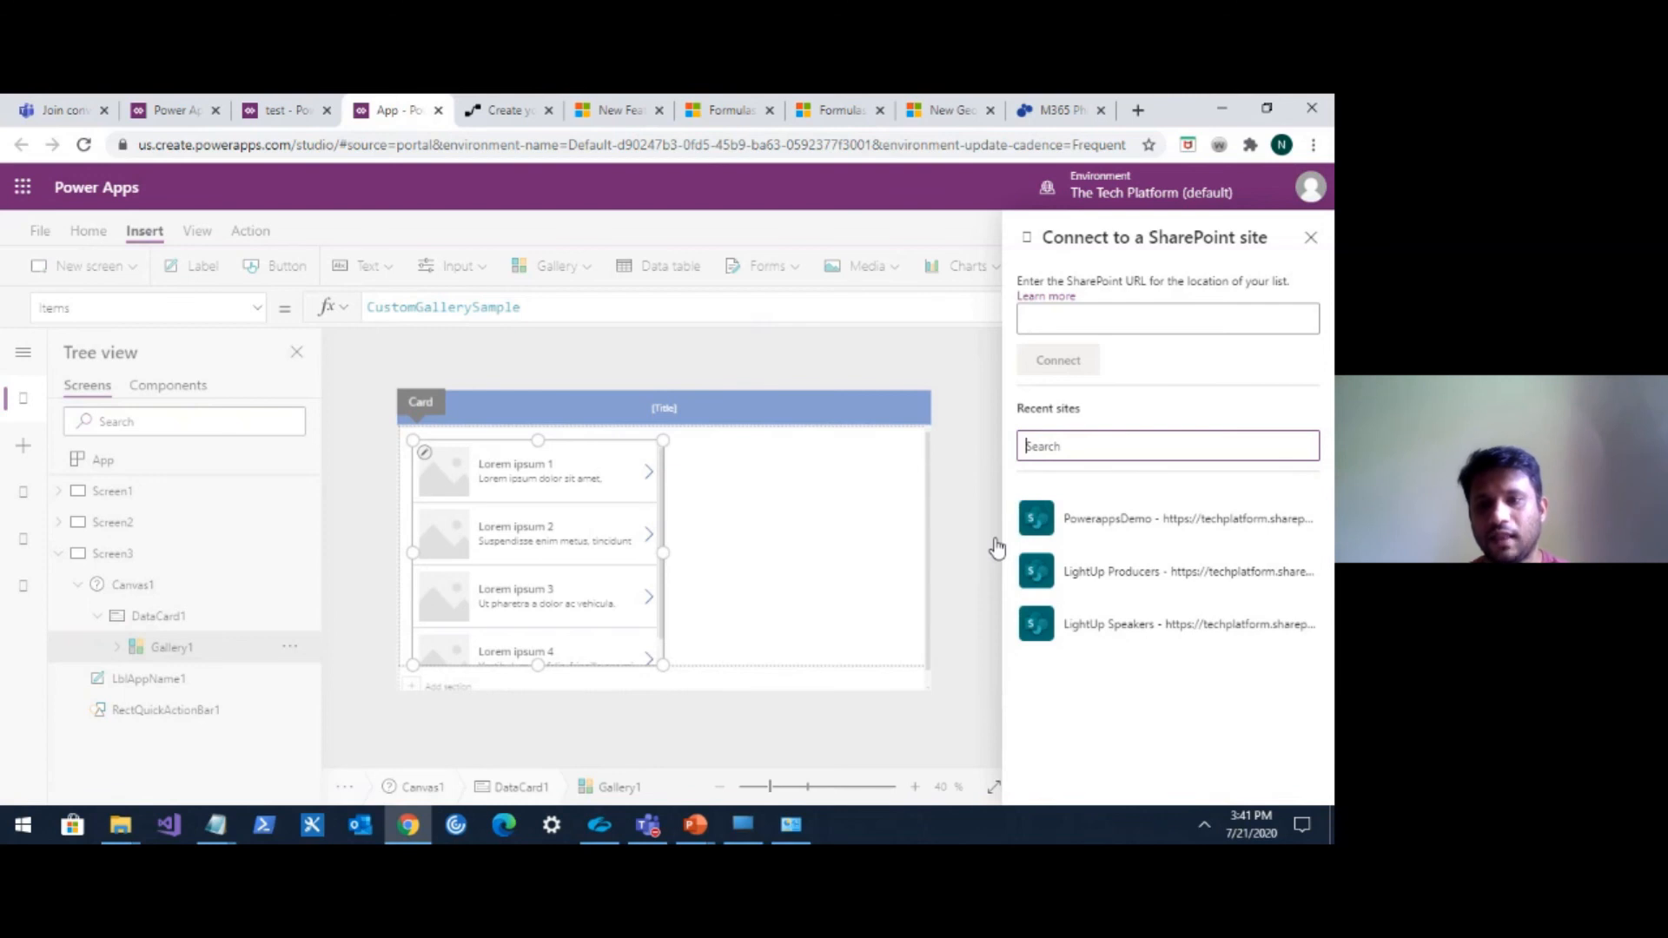
{"action": "left_click", "coordinate": [1109, 522]}
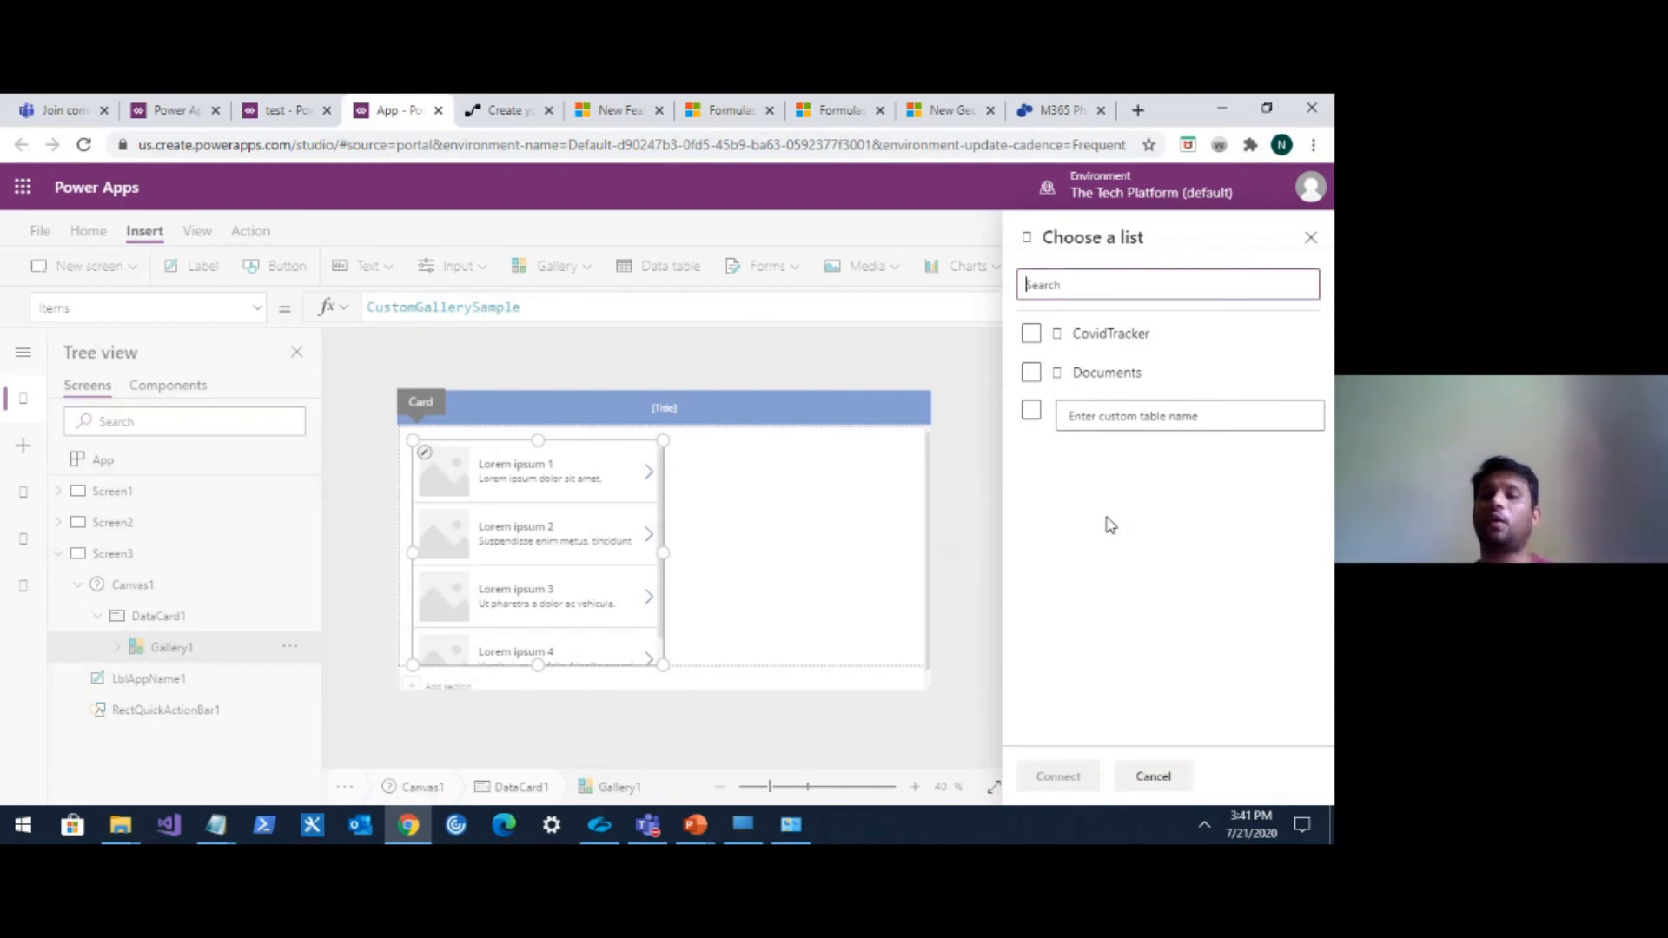
{"action": "left_click", "coordinate": [1031, 333]}
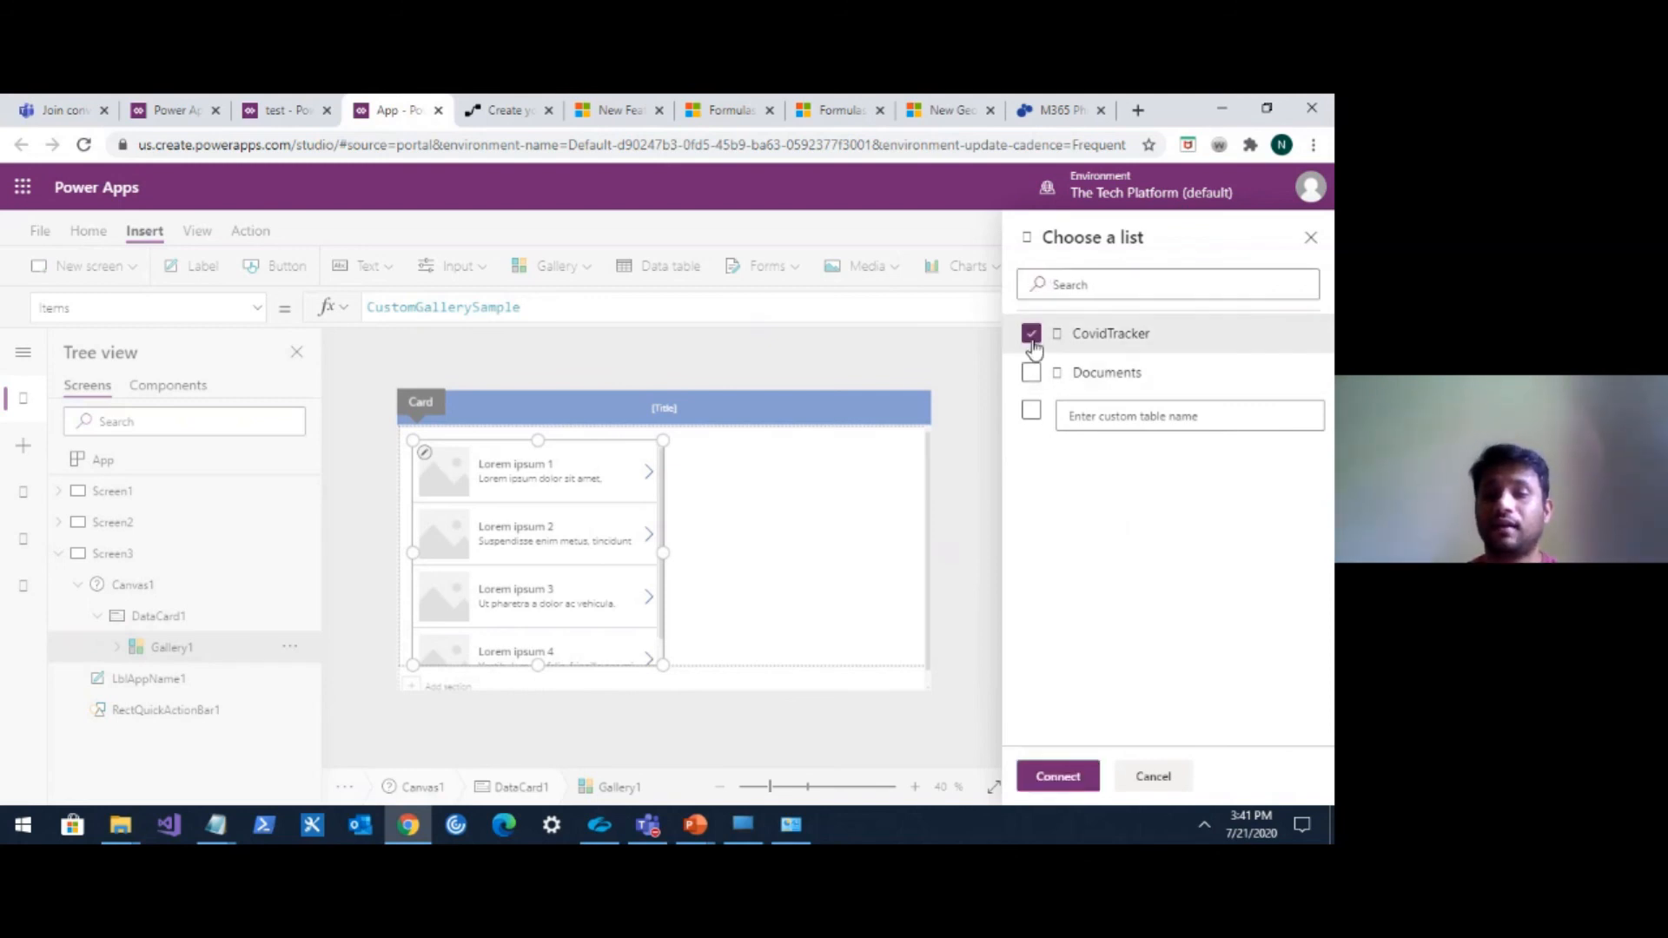
{"action": "left_click", "coordinate": [1061, 776]}
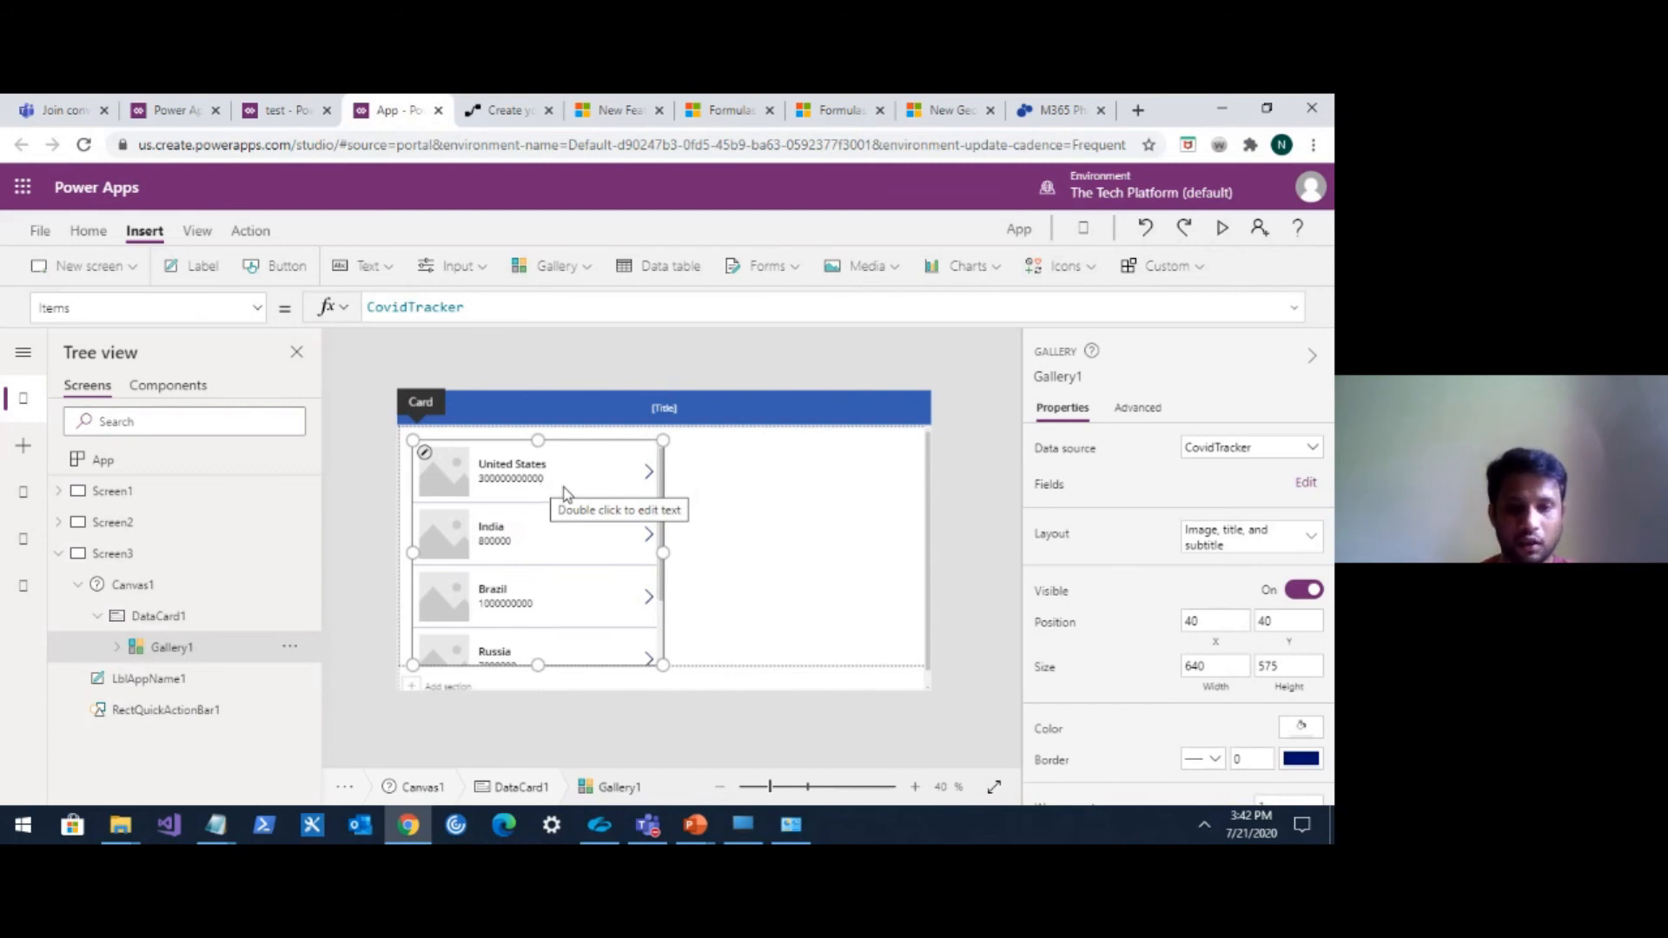
Inspect the gallery's TemplateSize formula and the items within the gallery.
{"action": "left_click", "coordinate": [551, 506]}
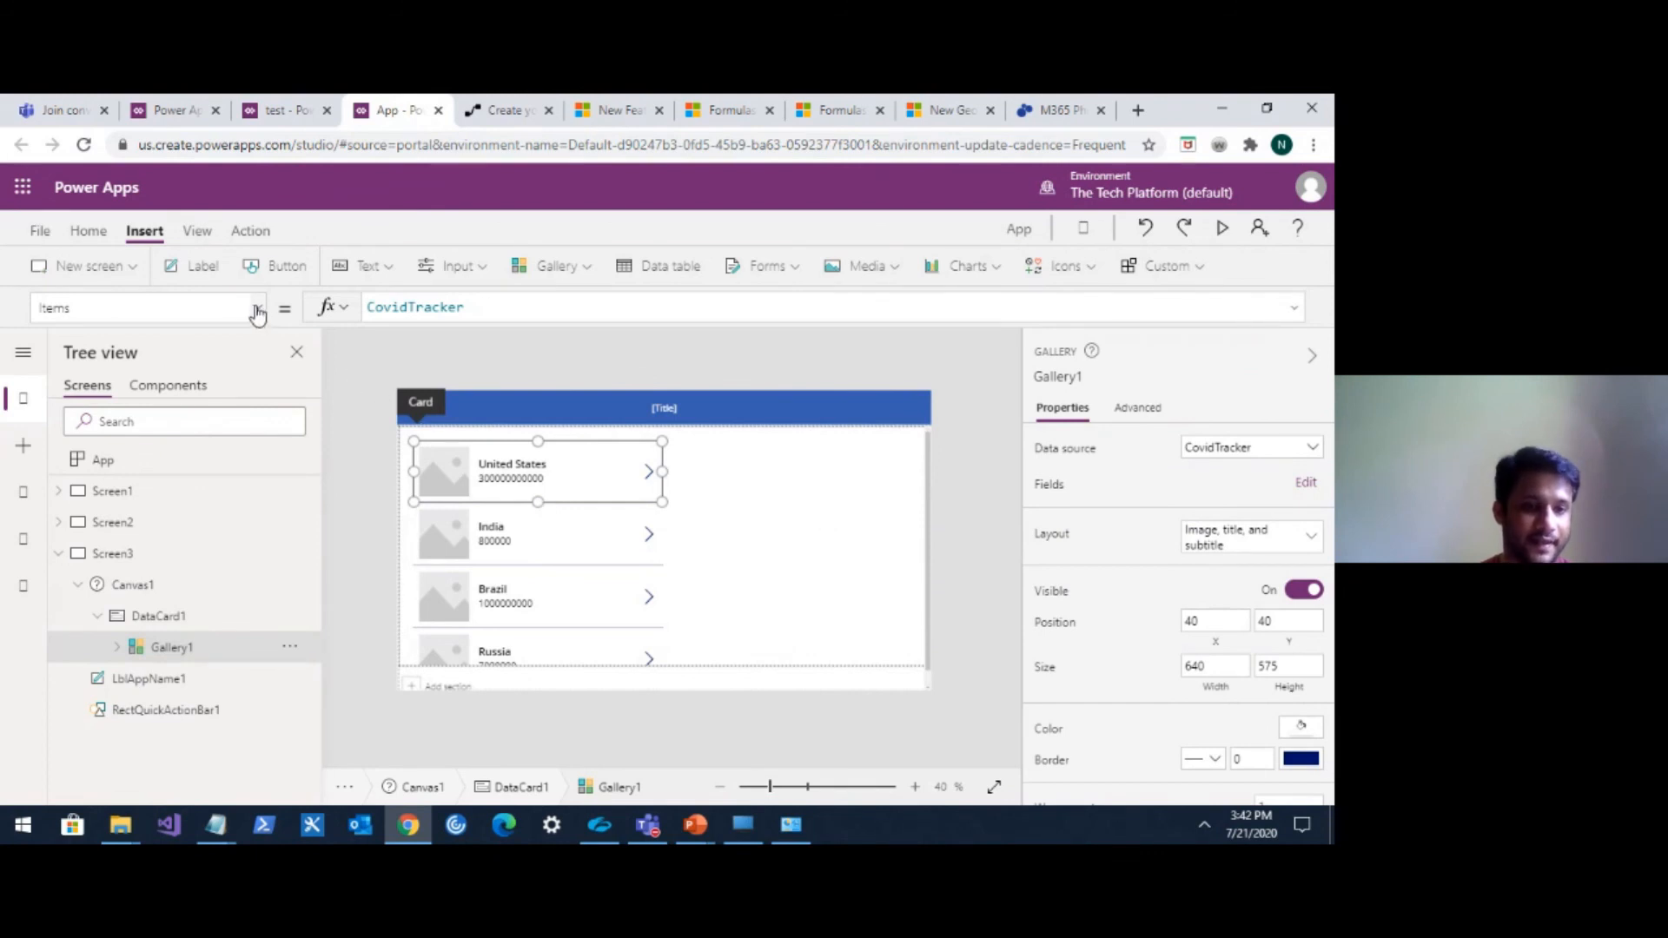
{"action": "left_click", "coordinate": [257, 308]}
{"action": "scroll", "coordinate": [217, 521], "scroll_direction": "down", "scroll_amount": 3}
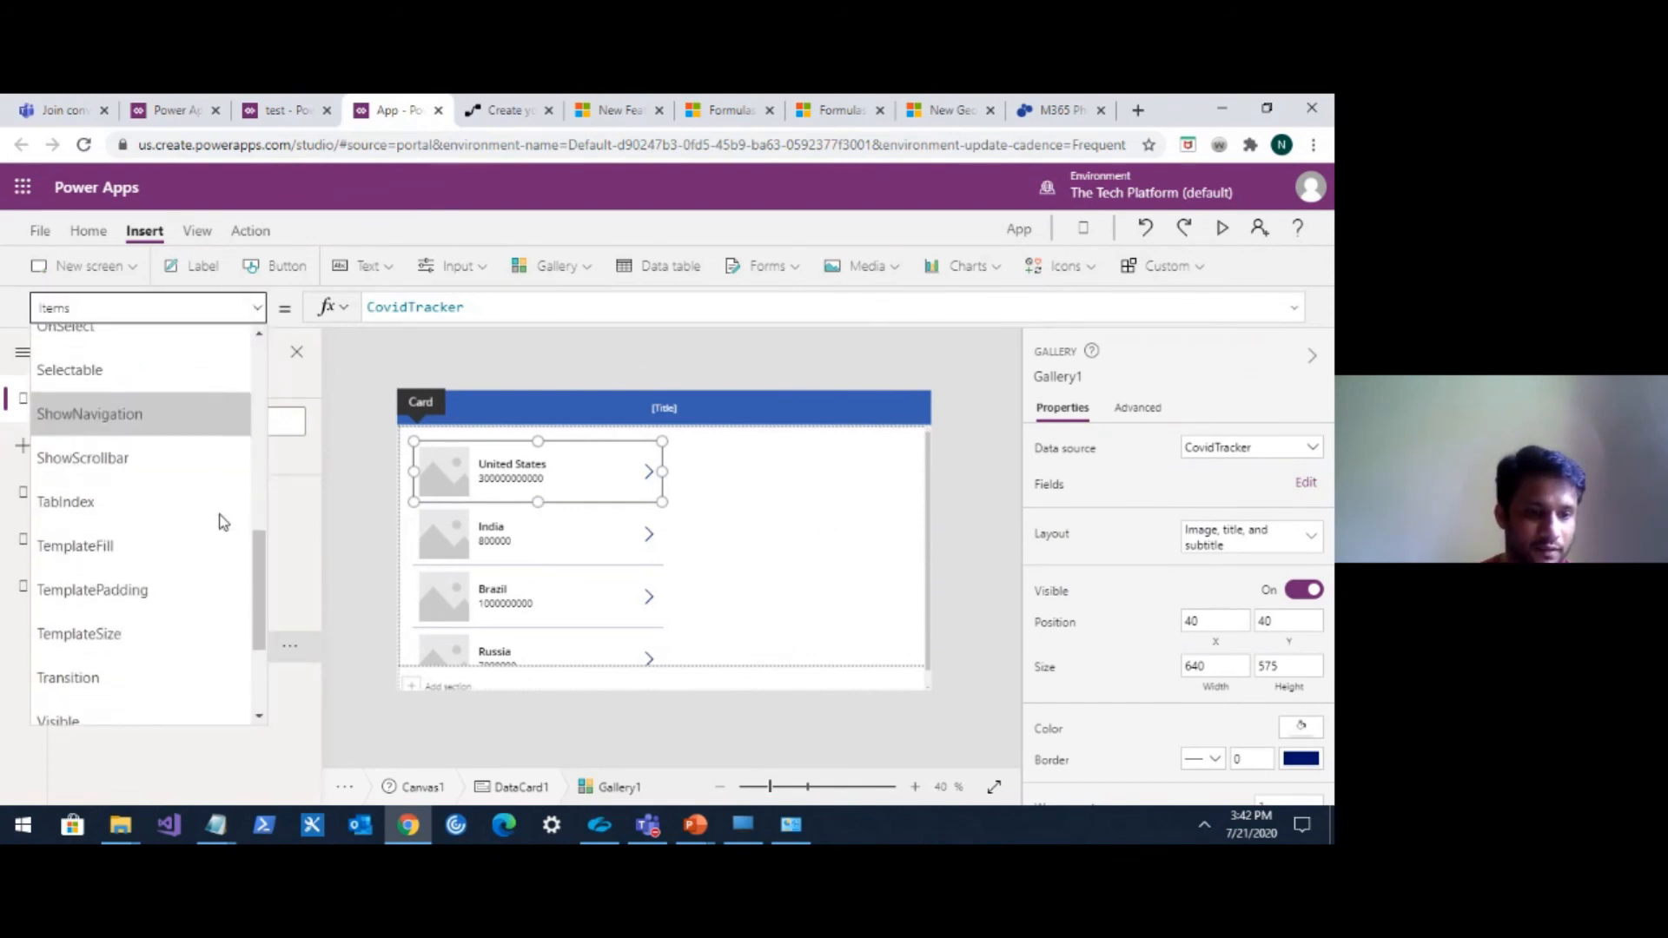
{"action": "left_click", "coordinate": [139, 635]}
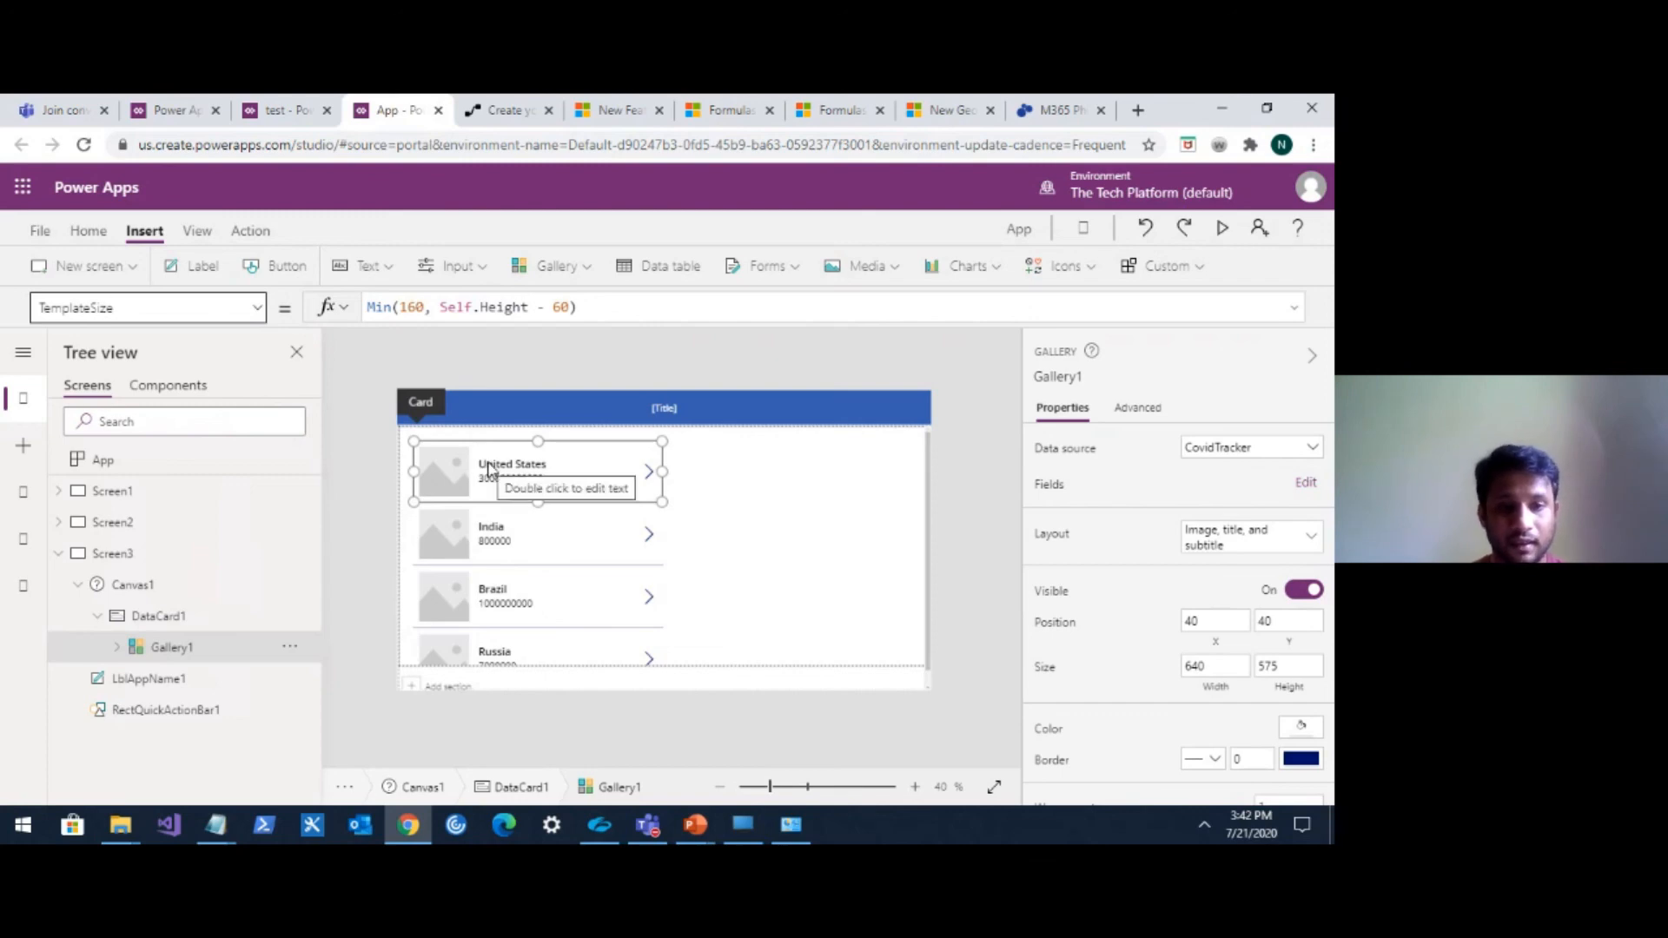
{"action": "double_click", "coordinate": [412, 308]}
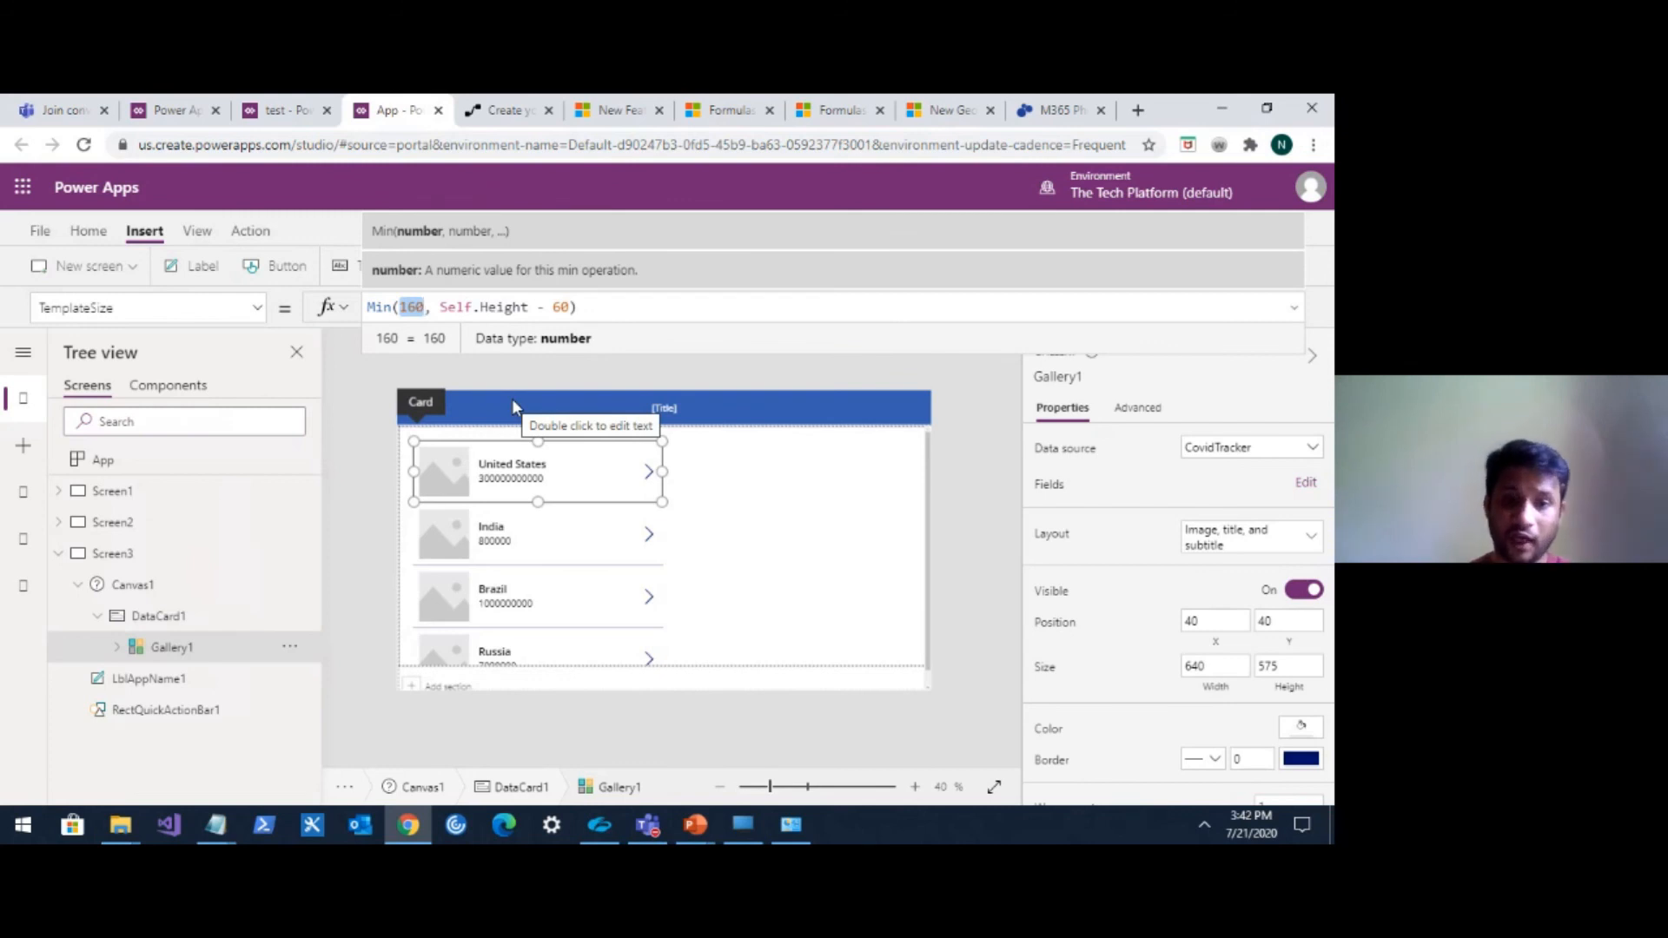
{"action": "left_click", "coordinate": [738, 507]}
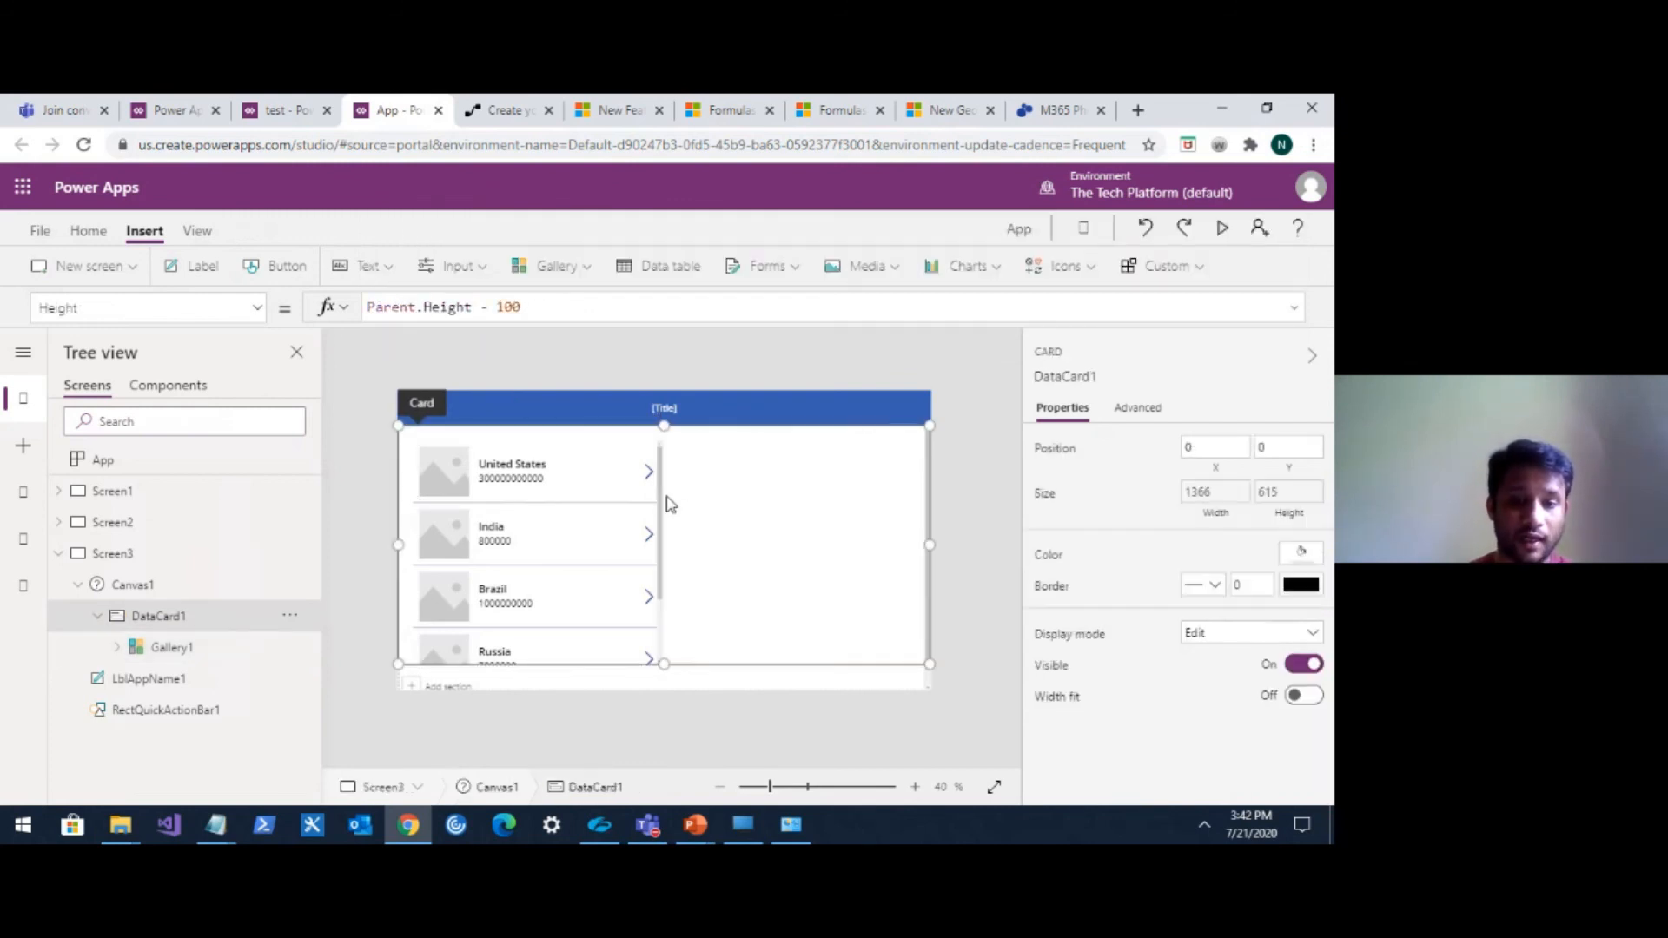
{"action": "left_click", "coordinate": [648, 472]}
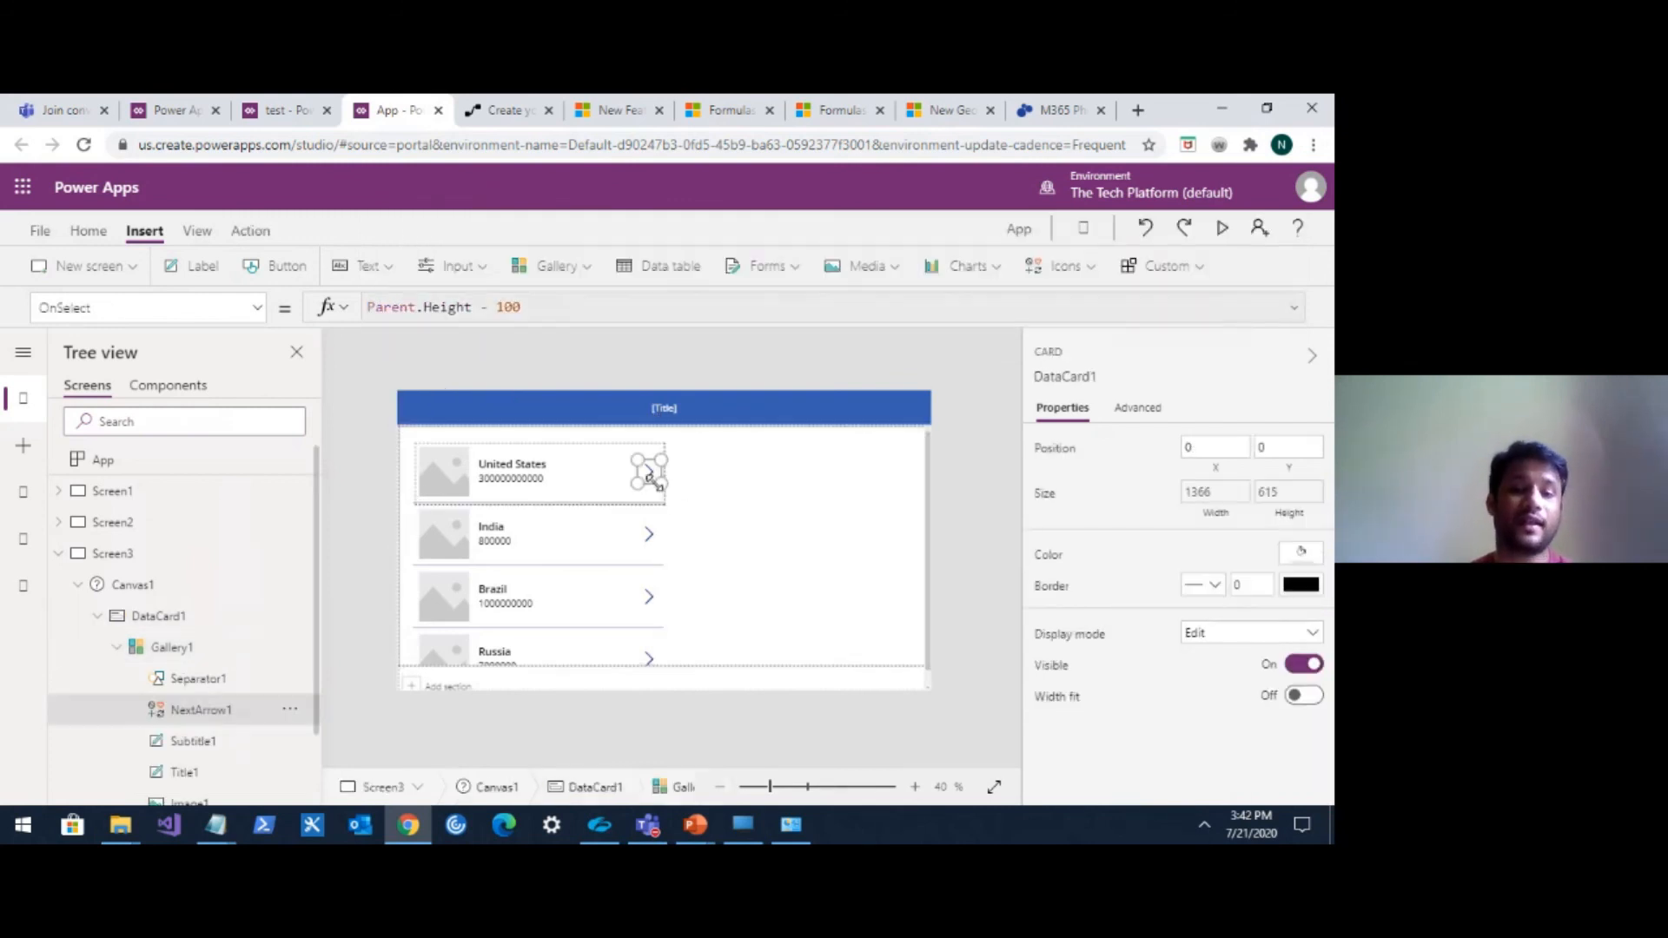
{"action": "left_click", "coordinate": [569, 450]}
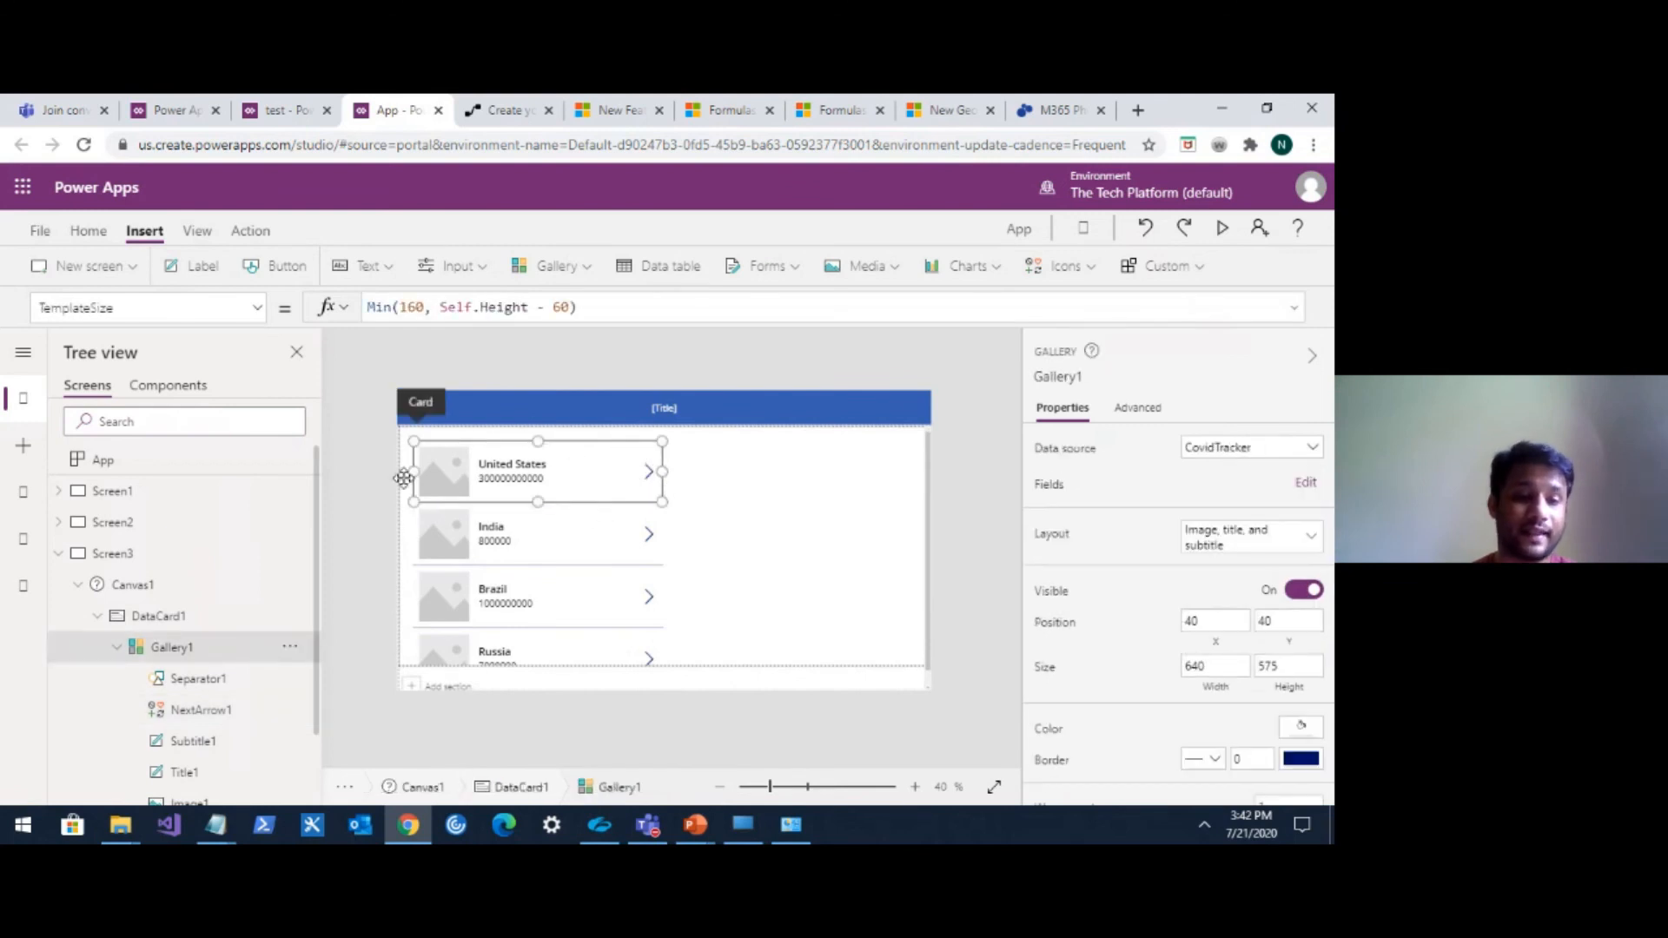
{"action": "left_click", "coordinate": [213, 645]}
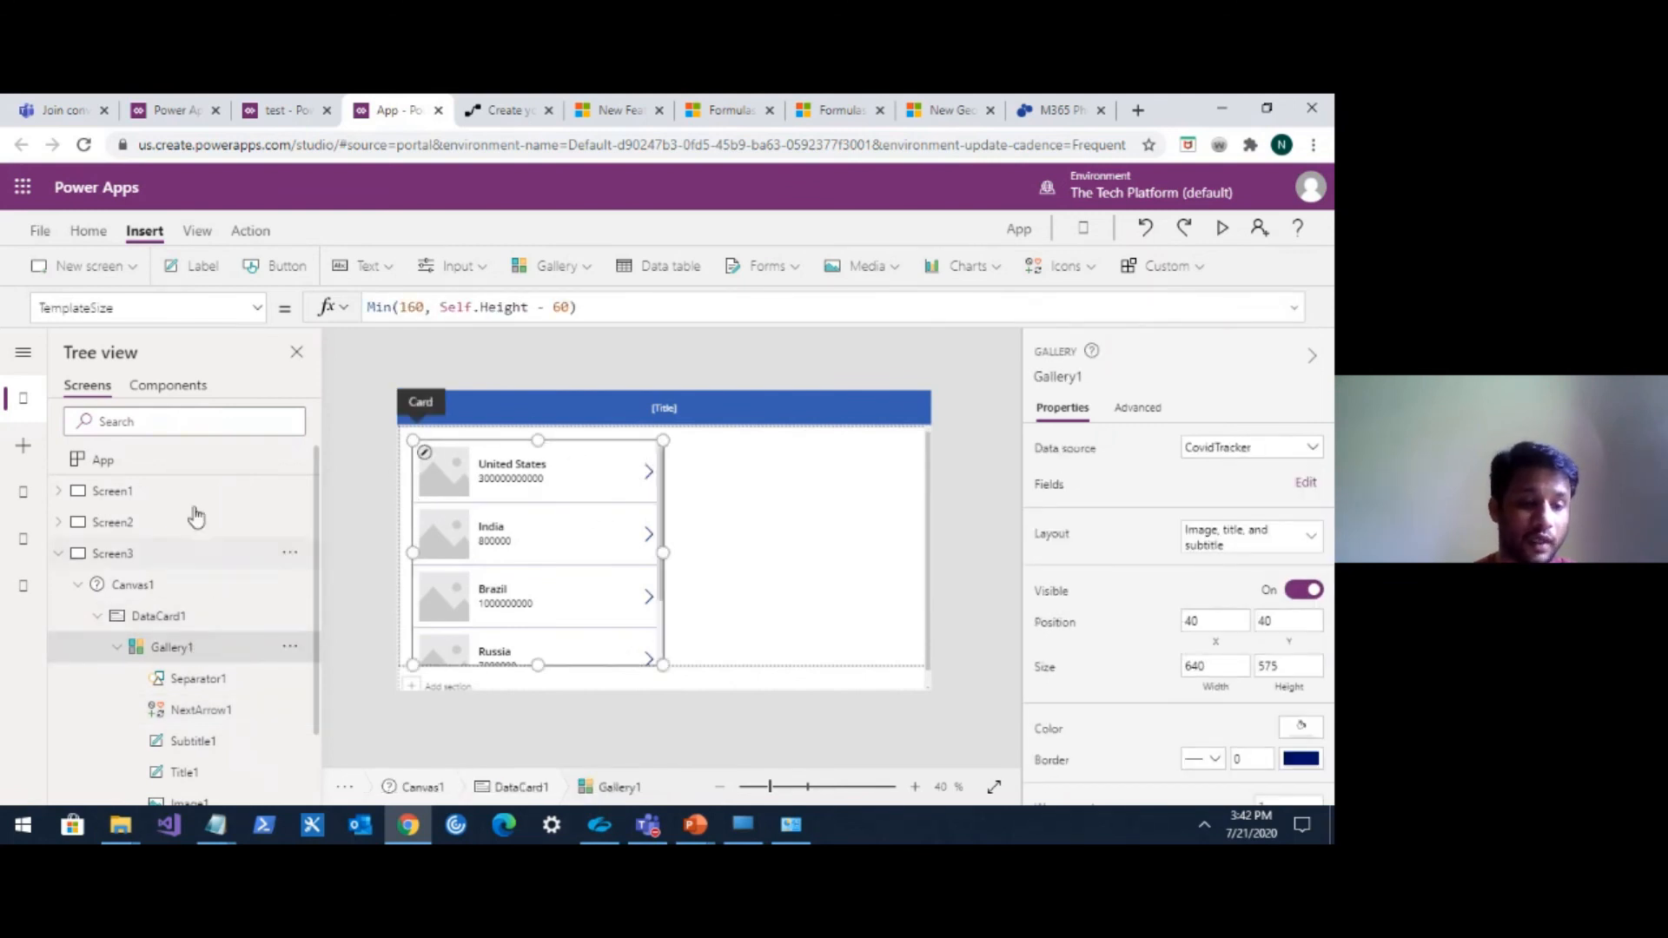
Set the gallery's Height property to 160.
{"action": "left_click", "coordinate": [250, 309]}
{"action": "scroll", "coordinate": [177, 497], "scroll_direction": "up", "scroll_amount": 1}
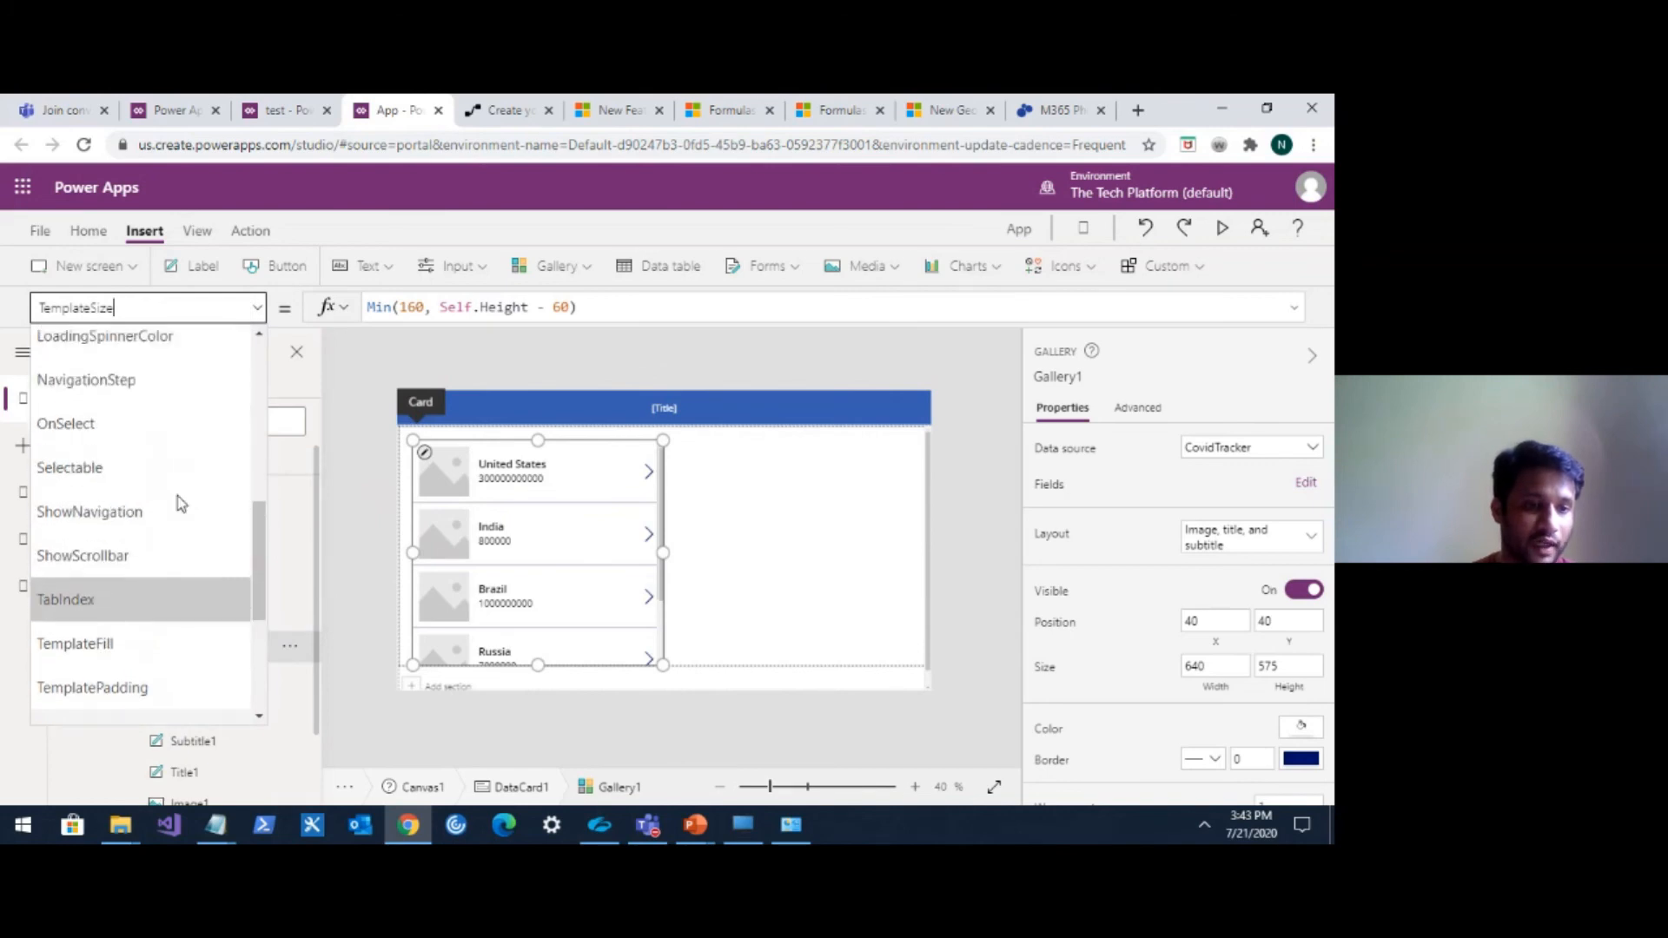
{"action": "scroll", "coordinate": [177, 497], "scroll_direction": "down", "scroll_amount": 3}
{"action": "scroll", "coordinate": [174, 487], "scroll_direction": "up", "scroll_amount": 8}
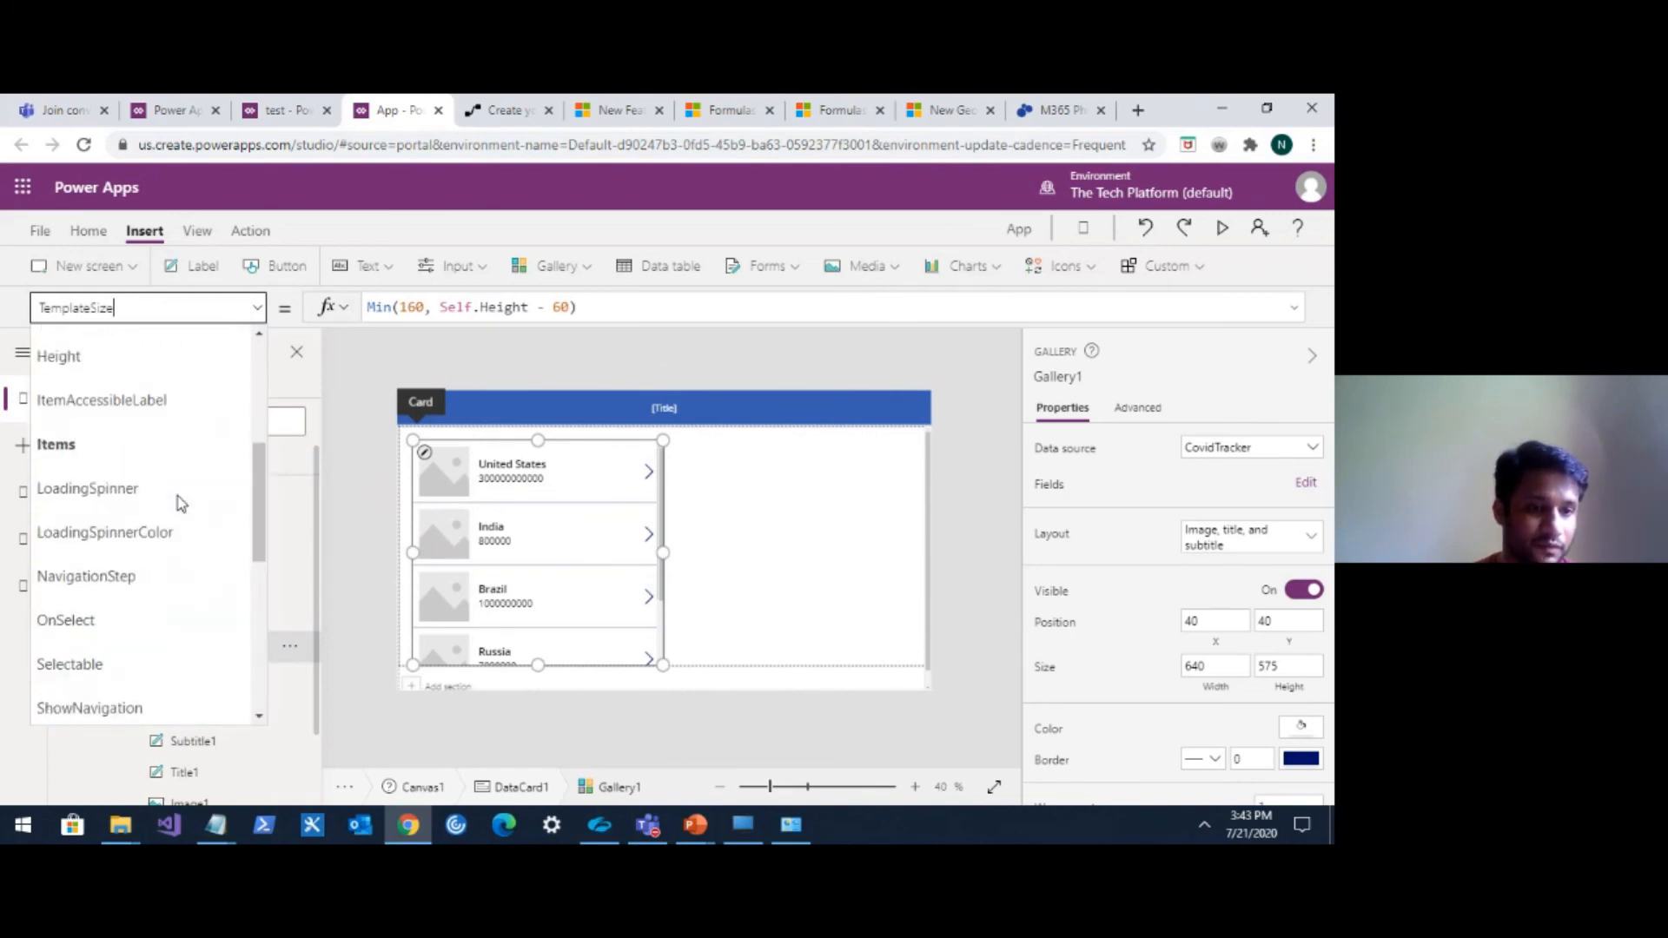
{"action": "left_click", "coordinate": [149, 451]}
{"action": "double_click", "coordinate": [405, 306]}
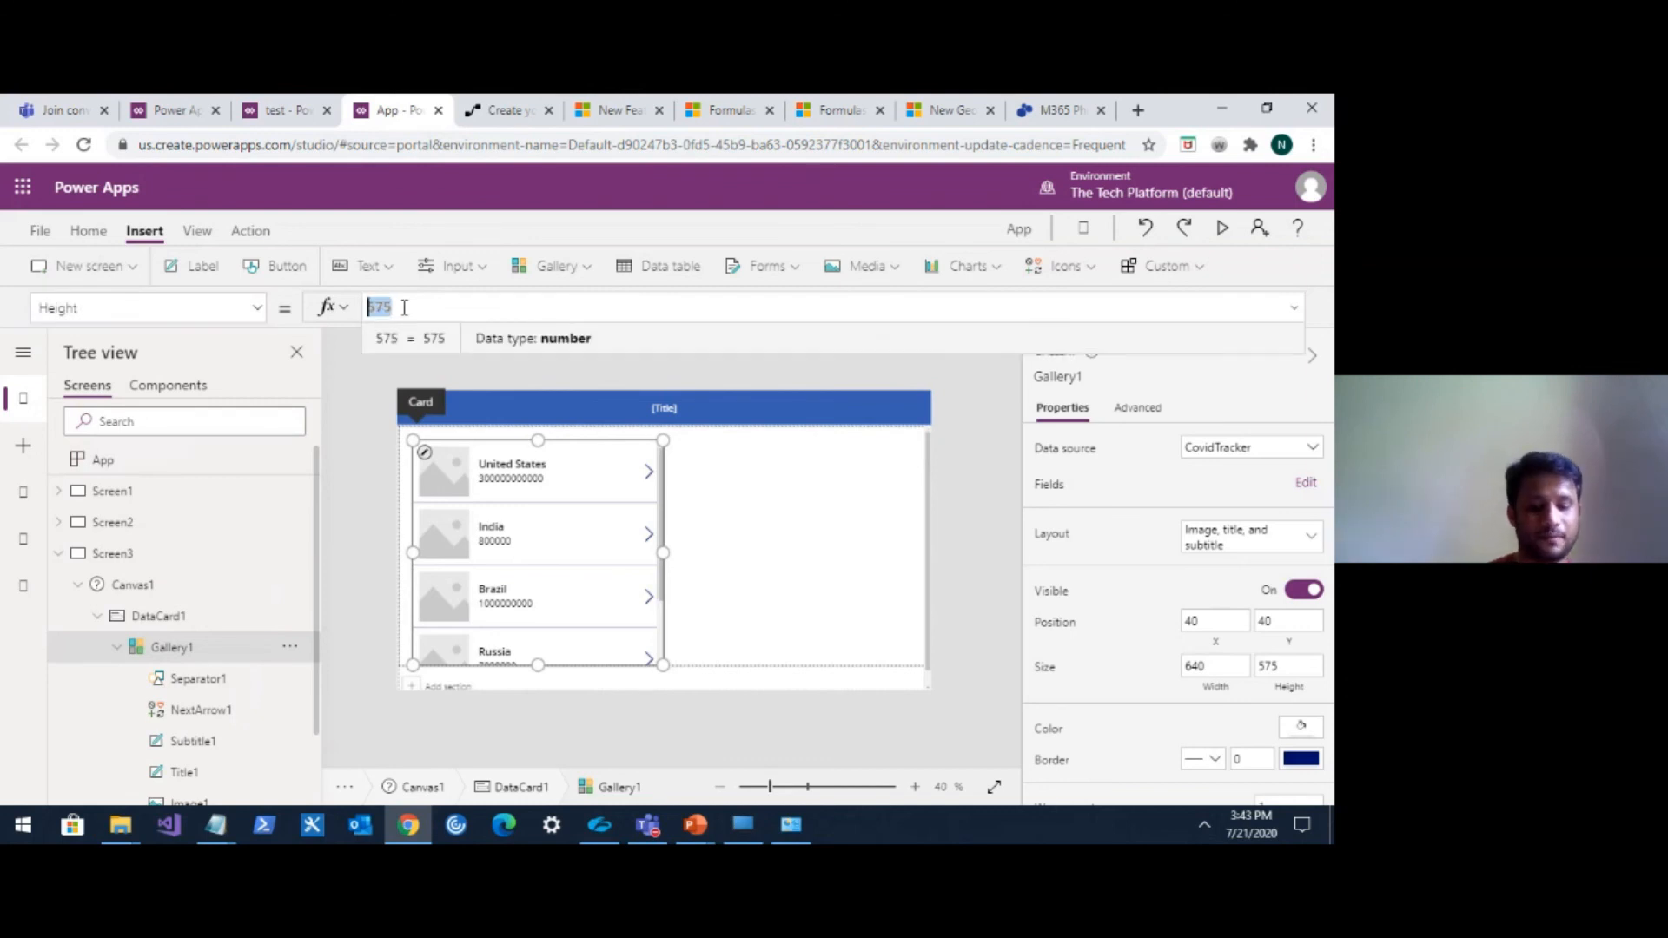
{"action": "type", "text": "160"}
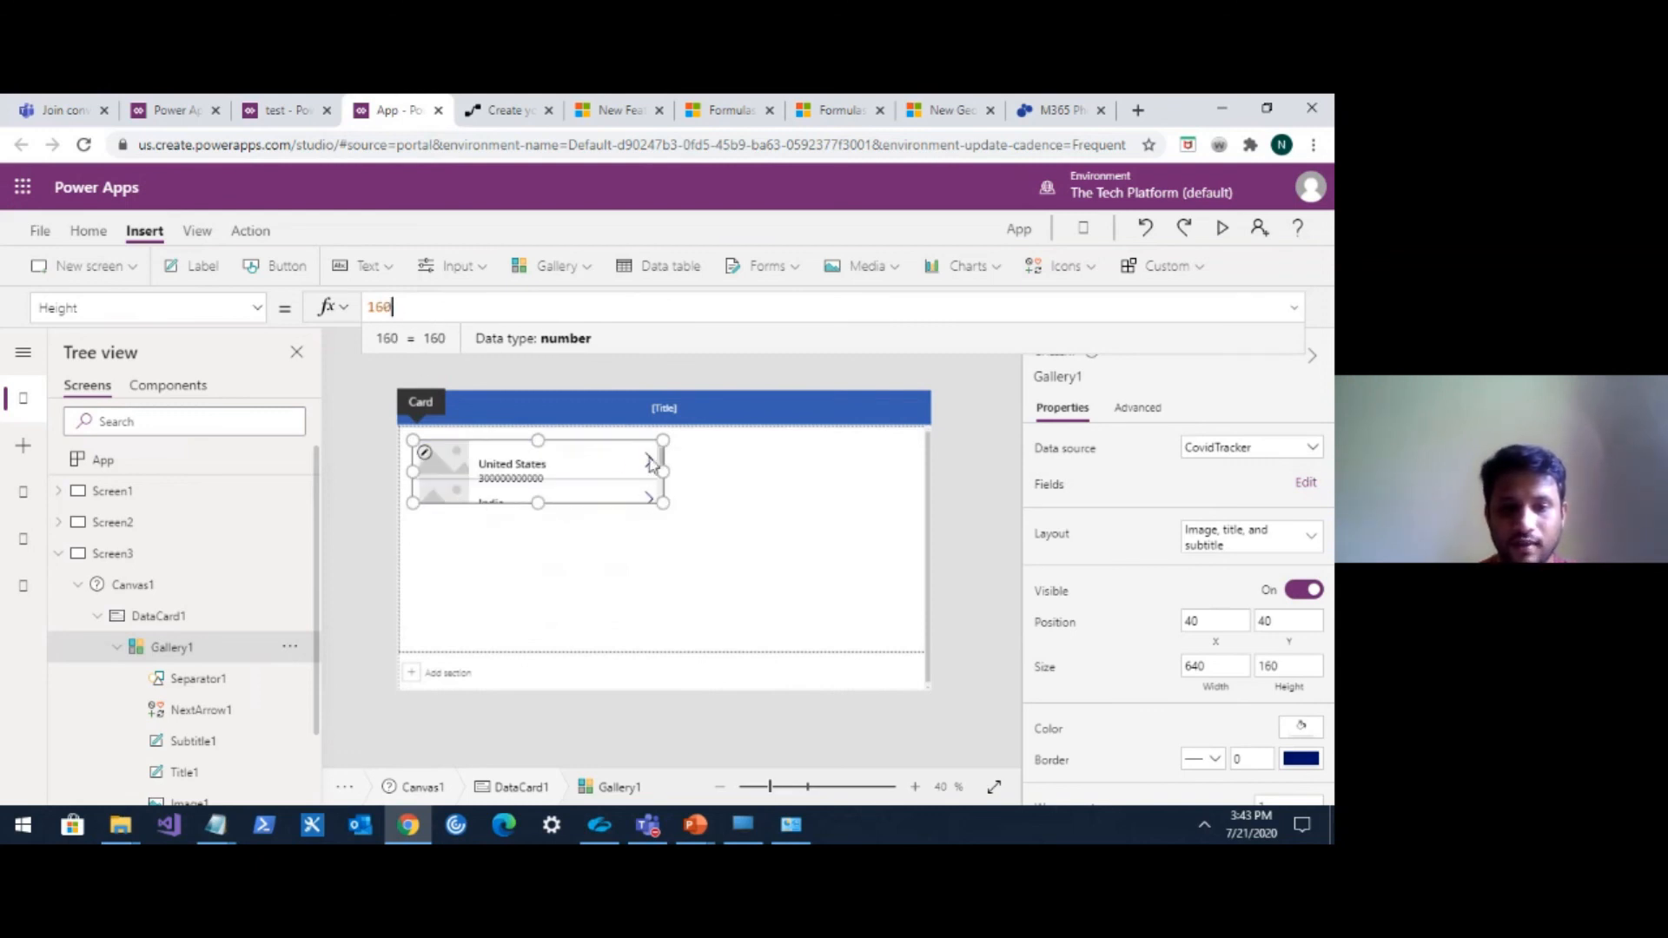
Set the gallery's Height formula to 160 * CountRows(CovidTracker).
{"action": "type", "text": "8"}
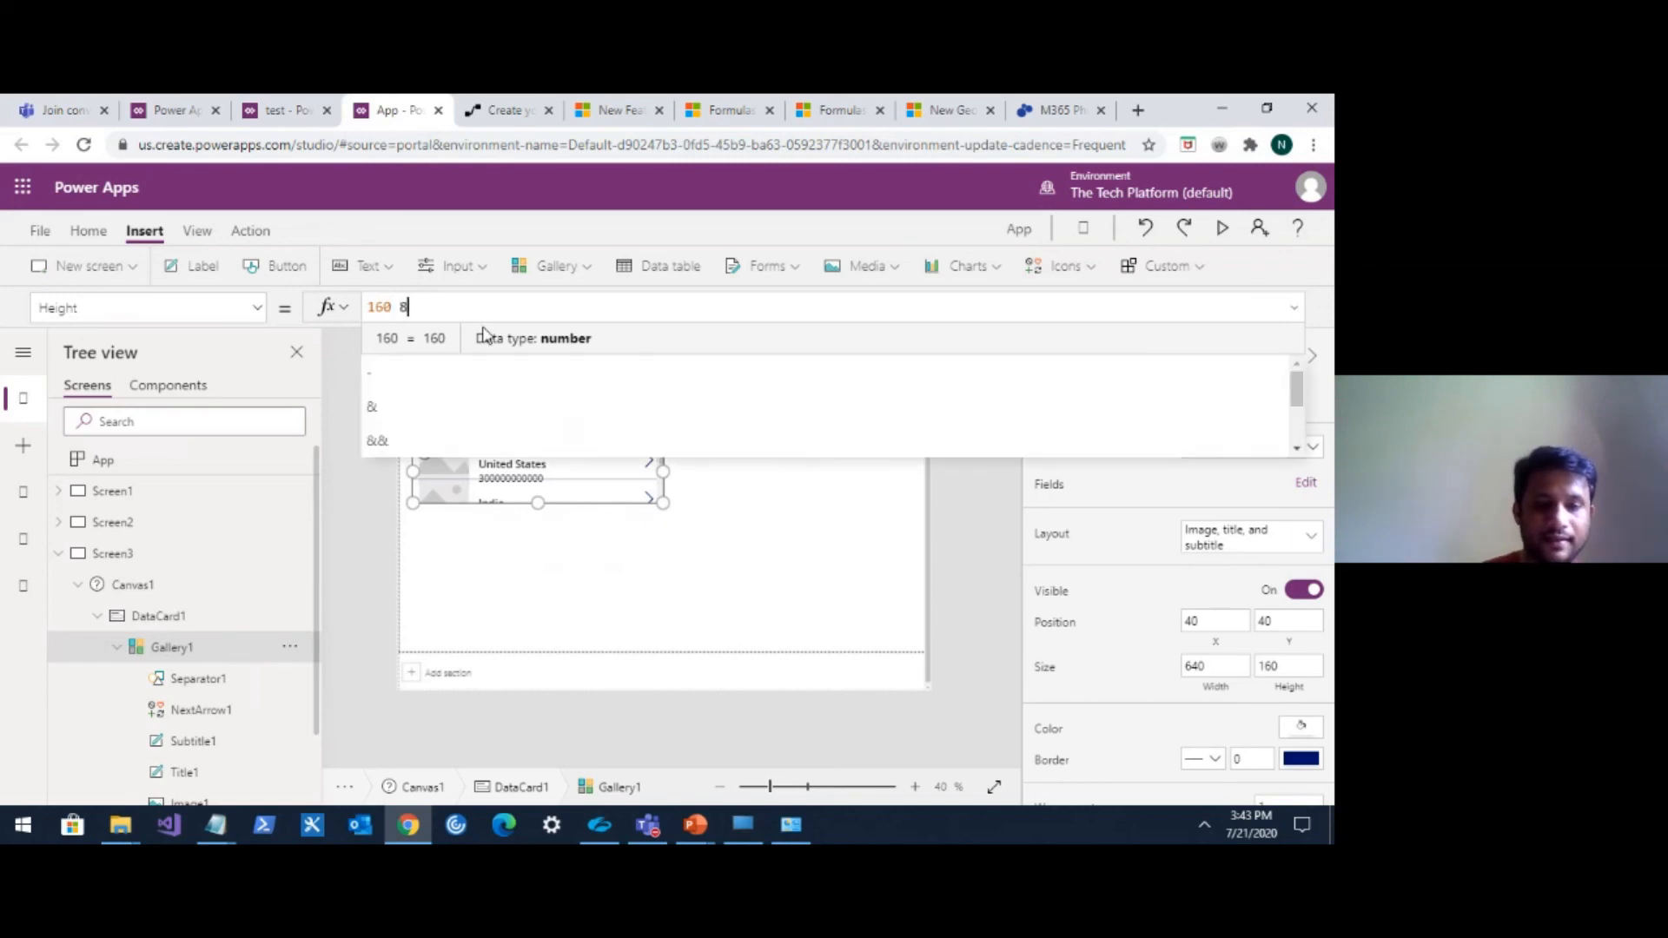
{"action": "key", "text": "BackSpace"}
{"action": "type", "text": "* count"}
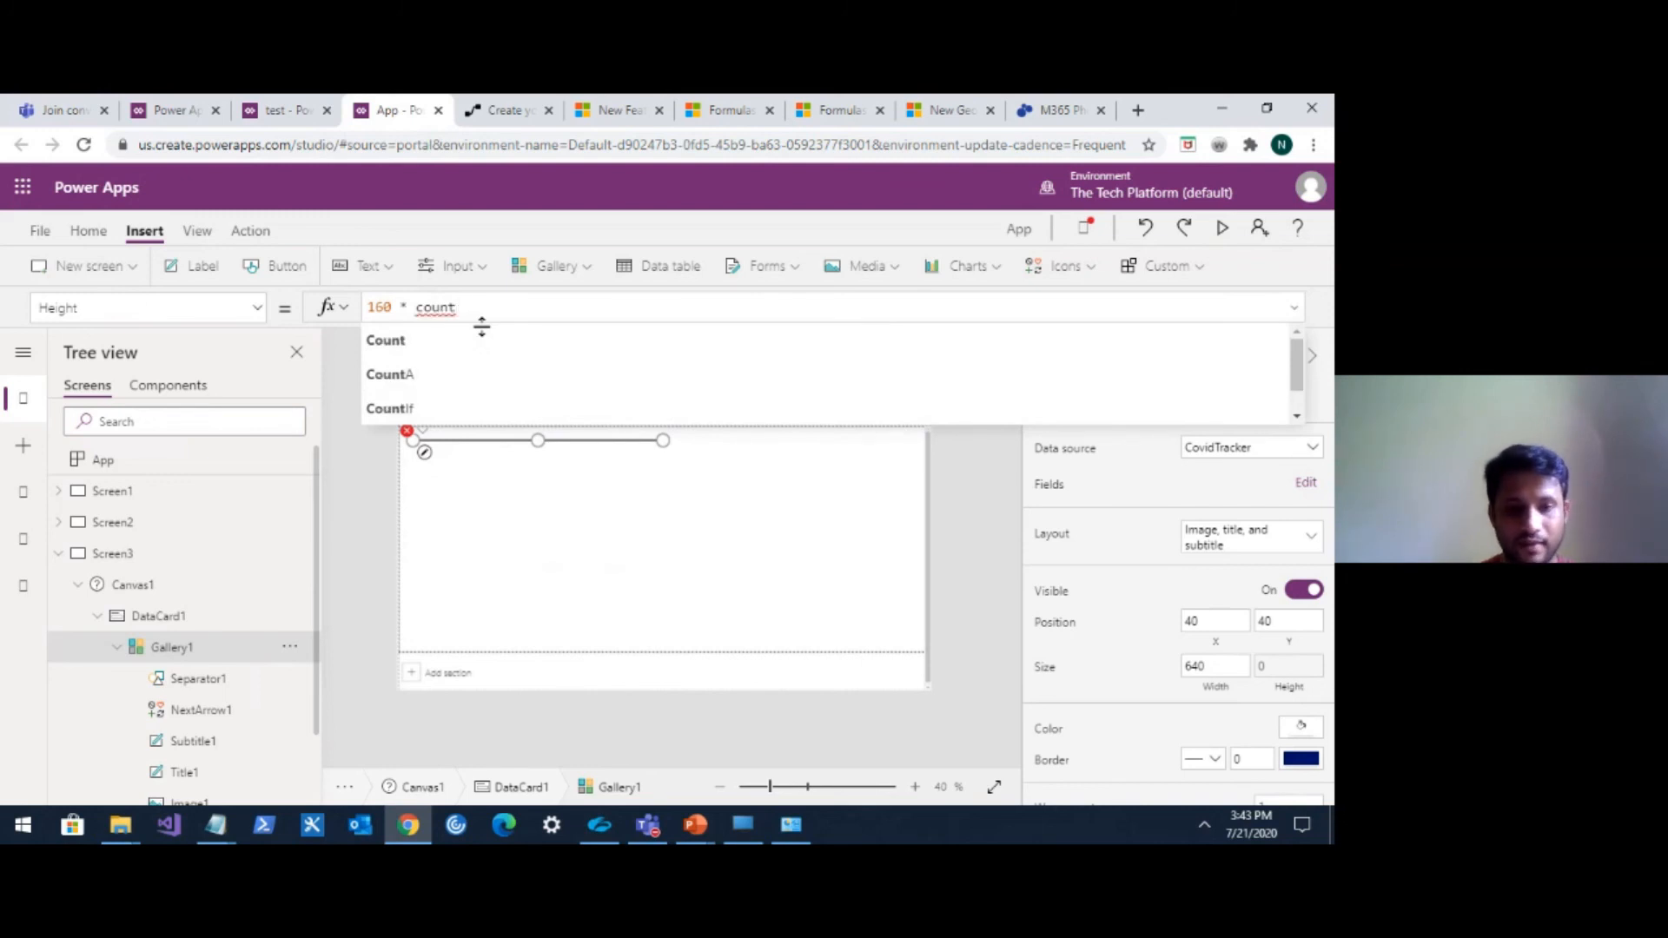
{"action": "type", "text": "ro"}
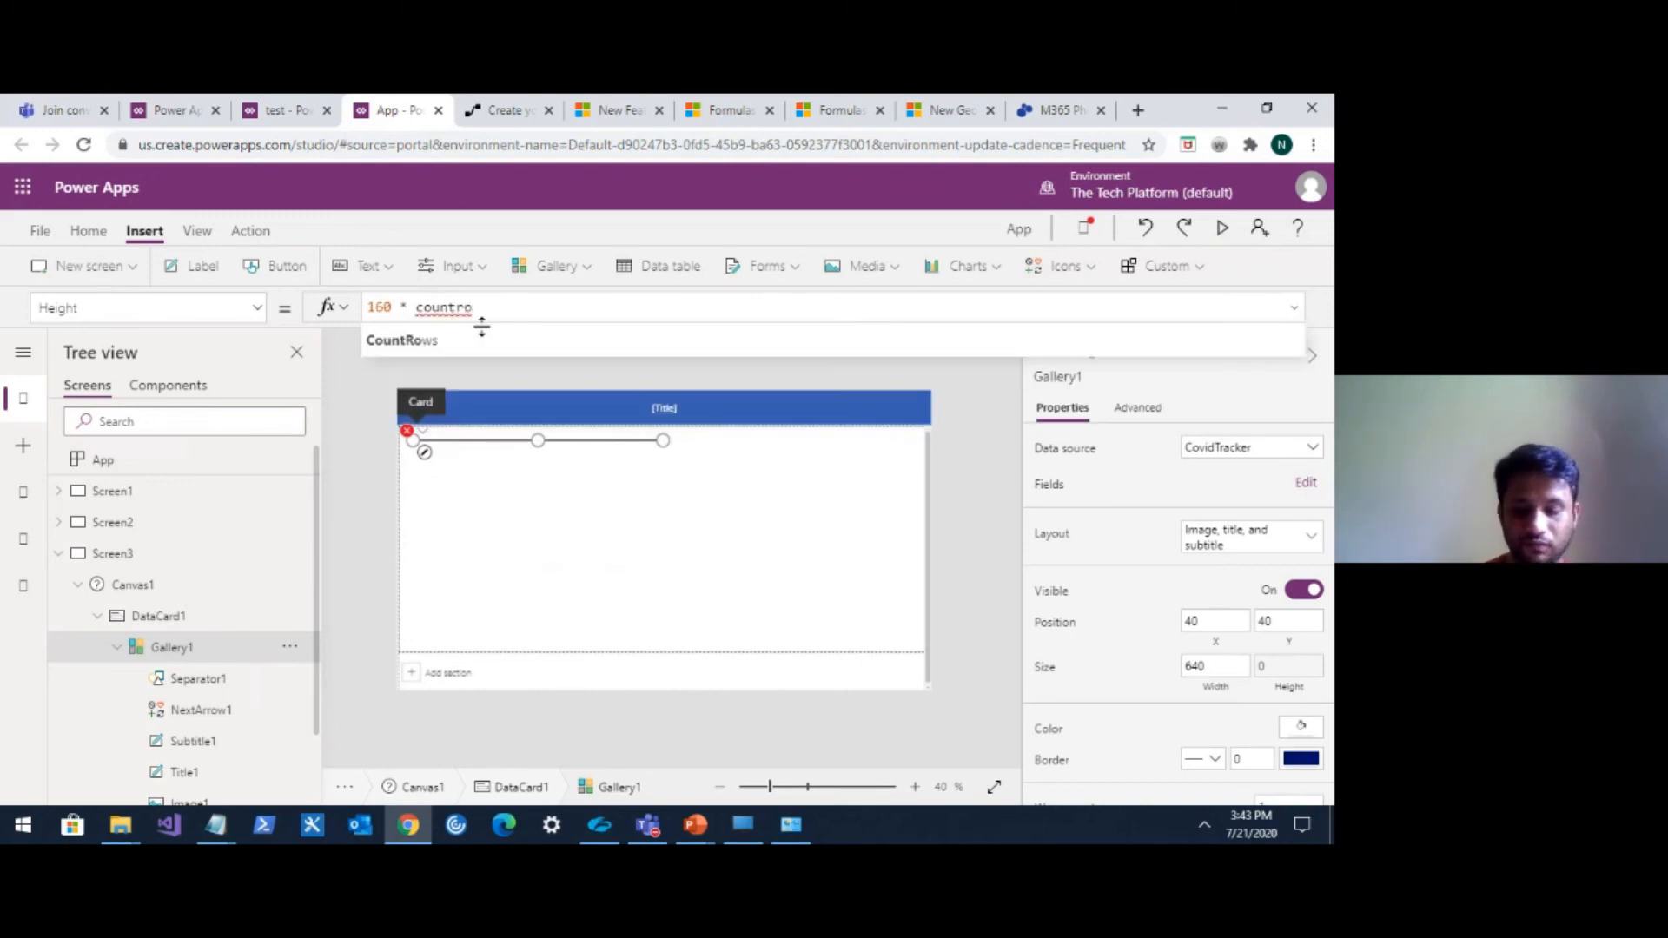
{"action": "key", "text": "Tab"}
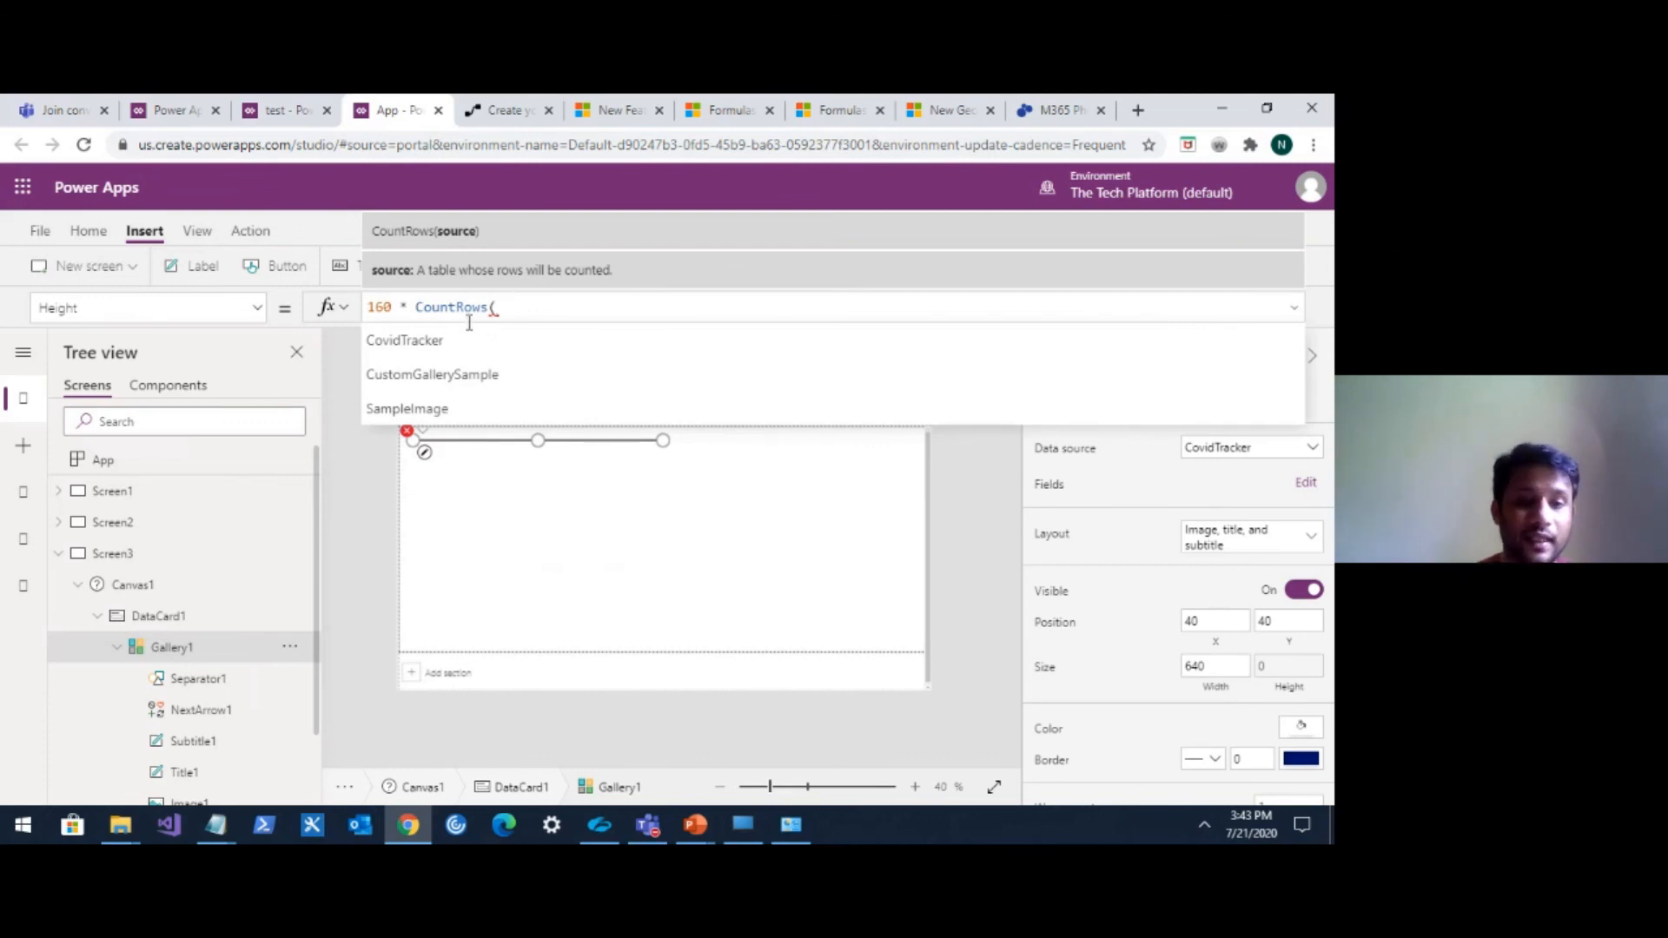
{"action": "left_click", "coordinate": [450, 340]}
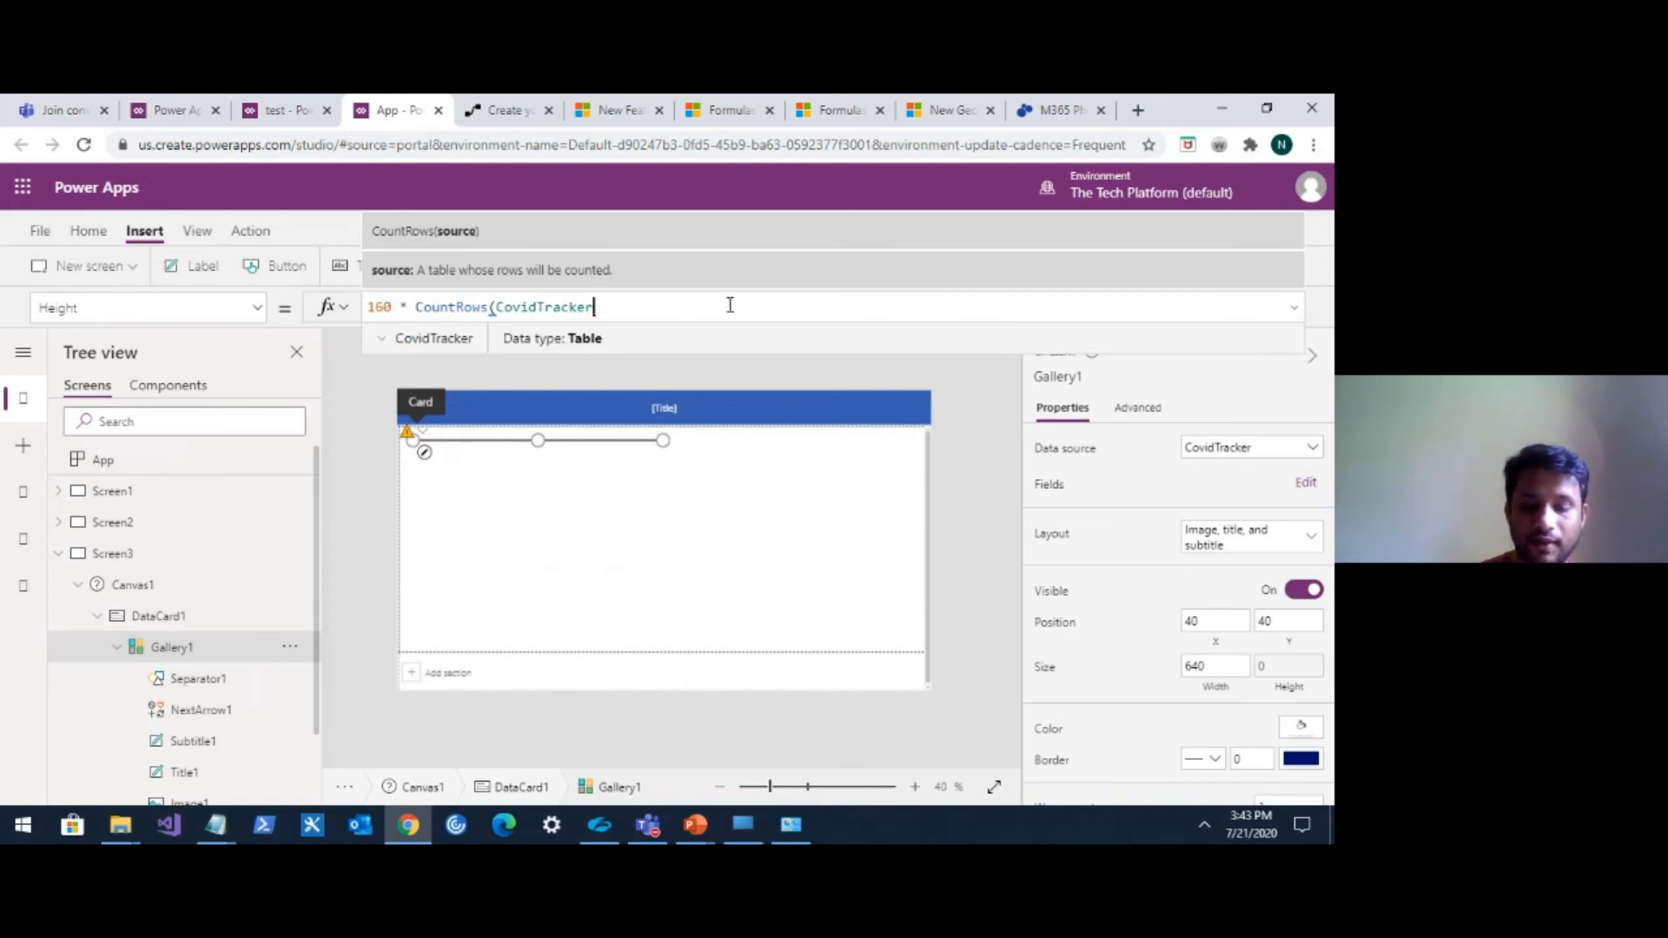
{"action": "type", "text": ")"}
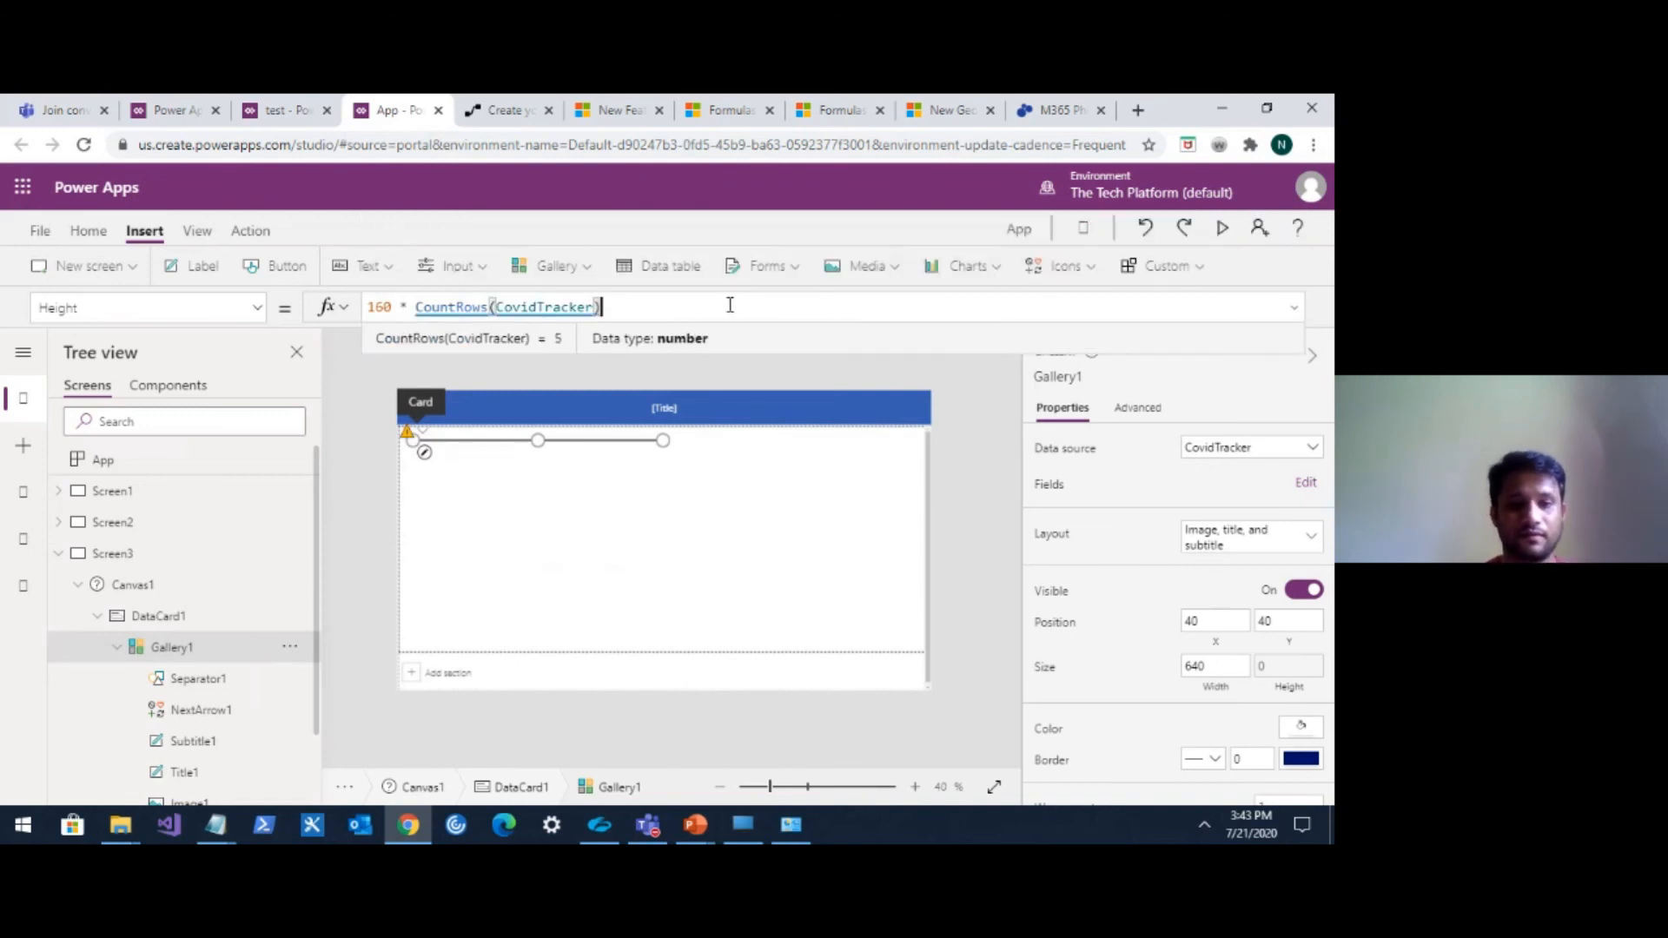
{"action": "left_click", "coordinate": [747, 483]}
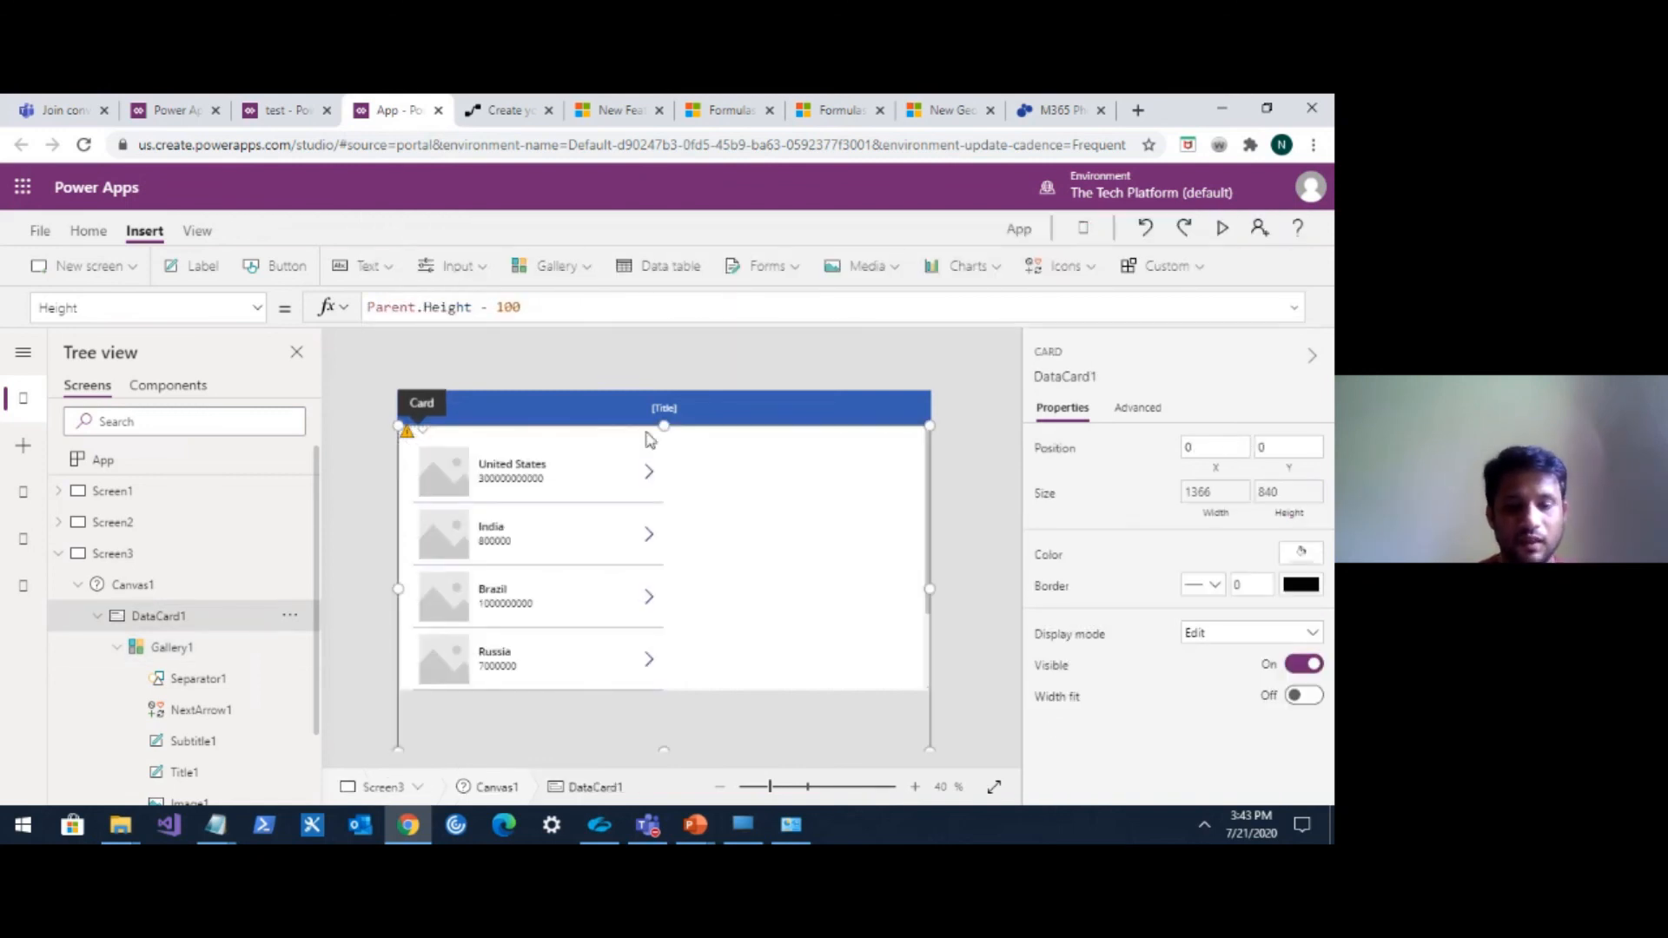
Scroll through the scrollable screen's gallery and inspect the subtitle label's Text property.
{"action": "scroll", "coordinate": [656, 484], "scroll_direction": "down", "scroll_amount": 2}
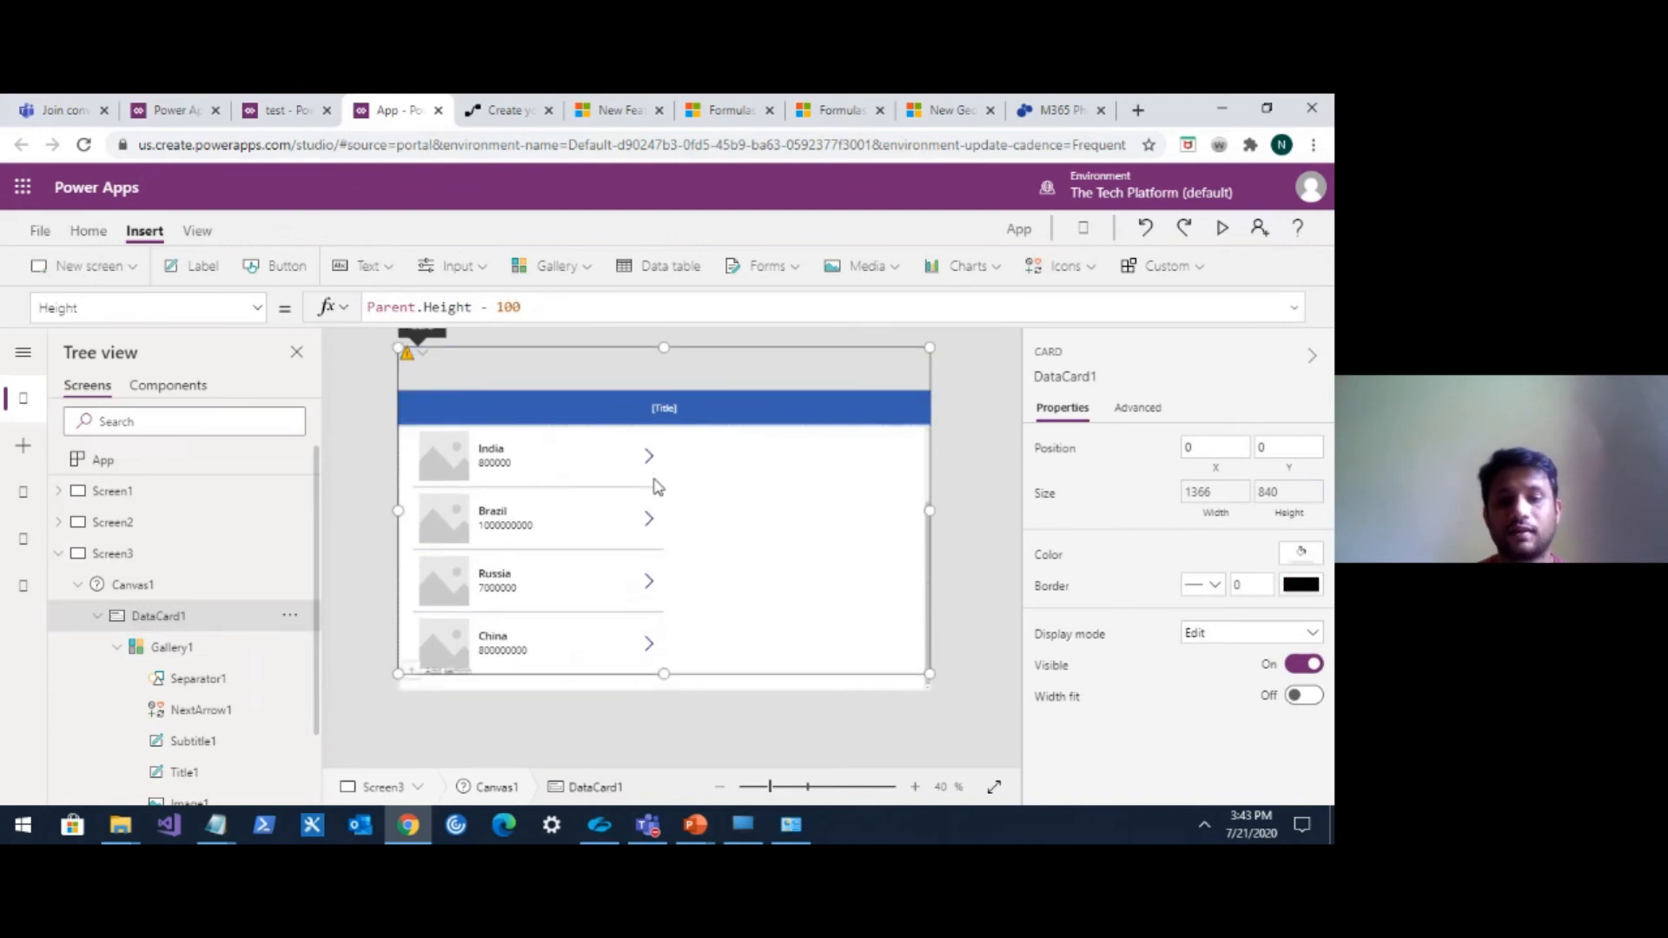
{"action": "scroll", "coordinate": [656, 486], "scroll_direction": "down", "scroll_amount": 1}
{"action": "scroll", "coordinate": [656, 487], "scroll_direction": "up", "scroll_amount": 3}
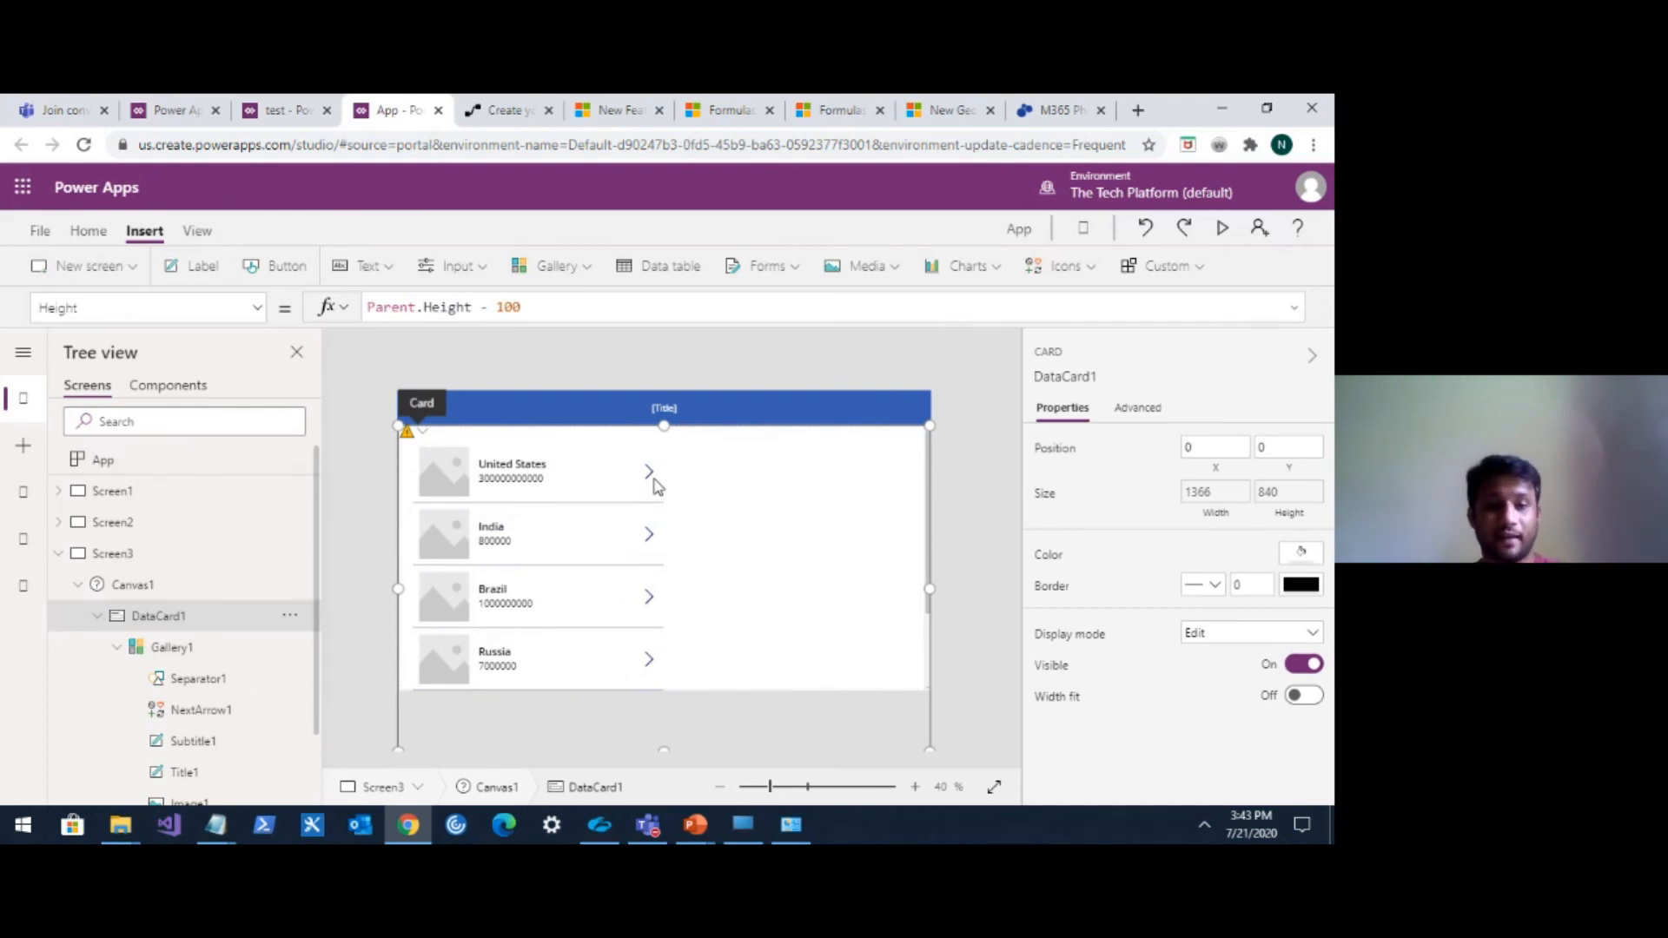
{"action": "left_click", "coordinate": [603, 481]}
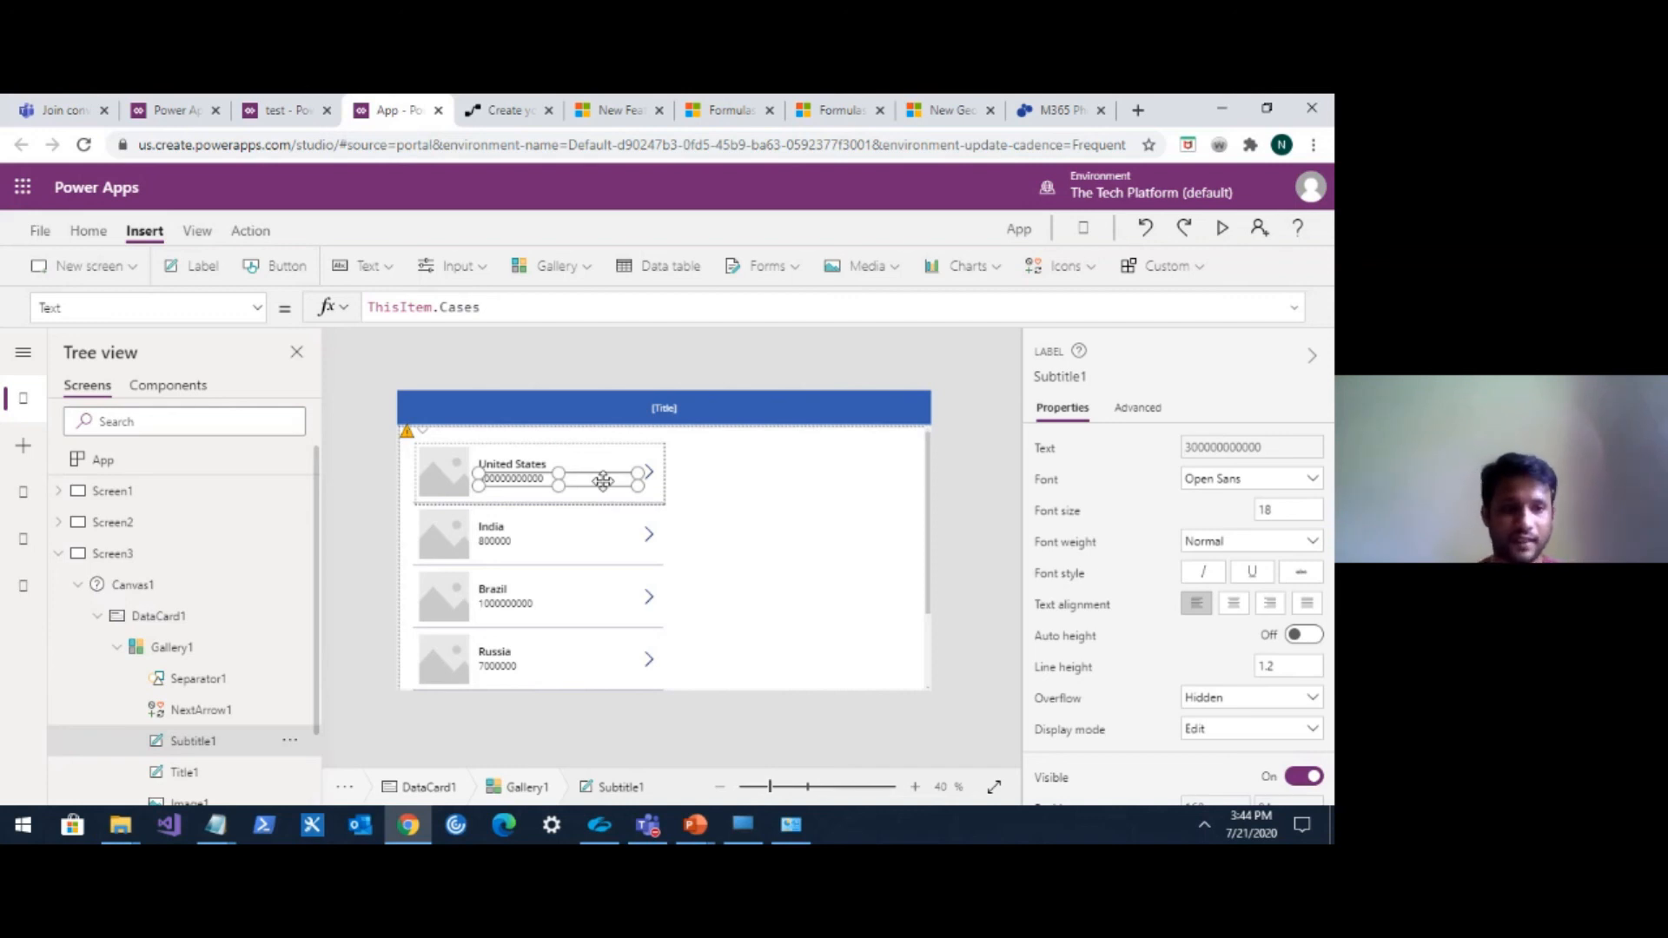
{"action": "left_click", "coordinate": [258, 311]}
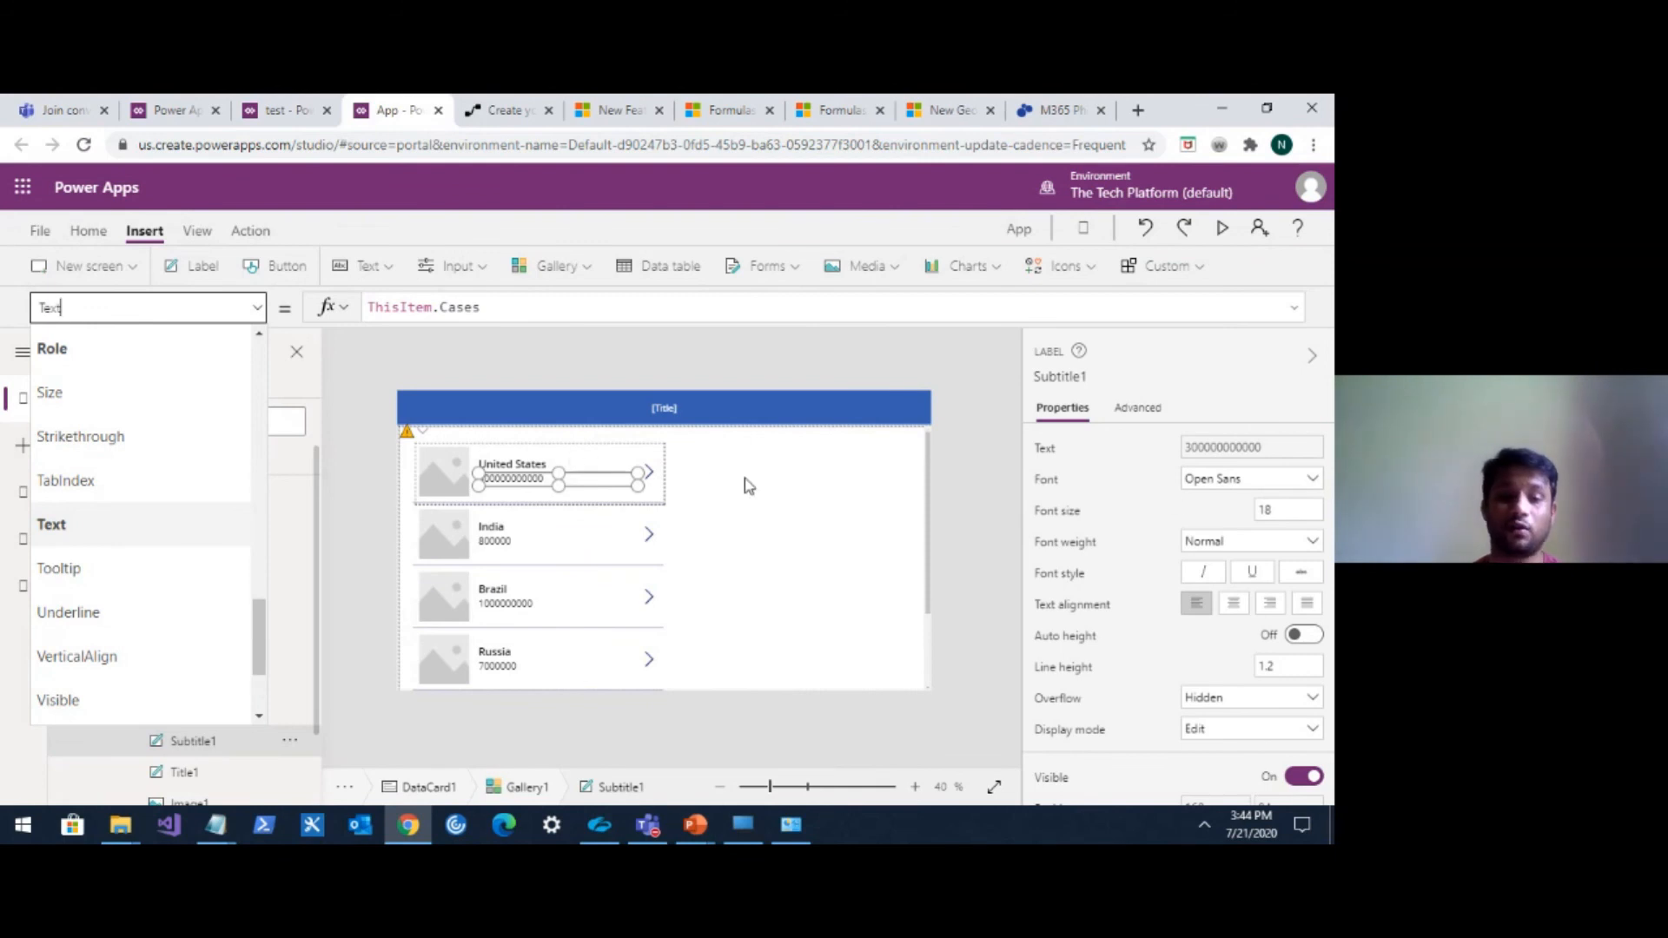
{"action": "left_click", "coordinate": [771, 486]}
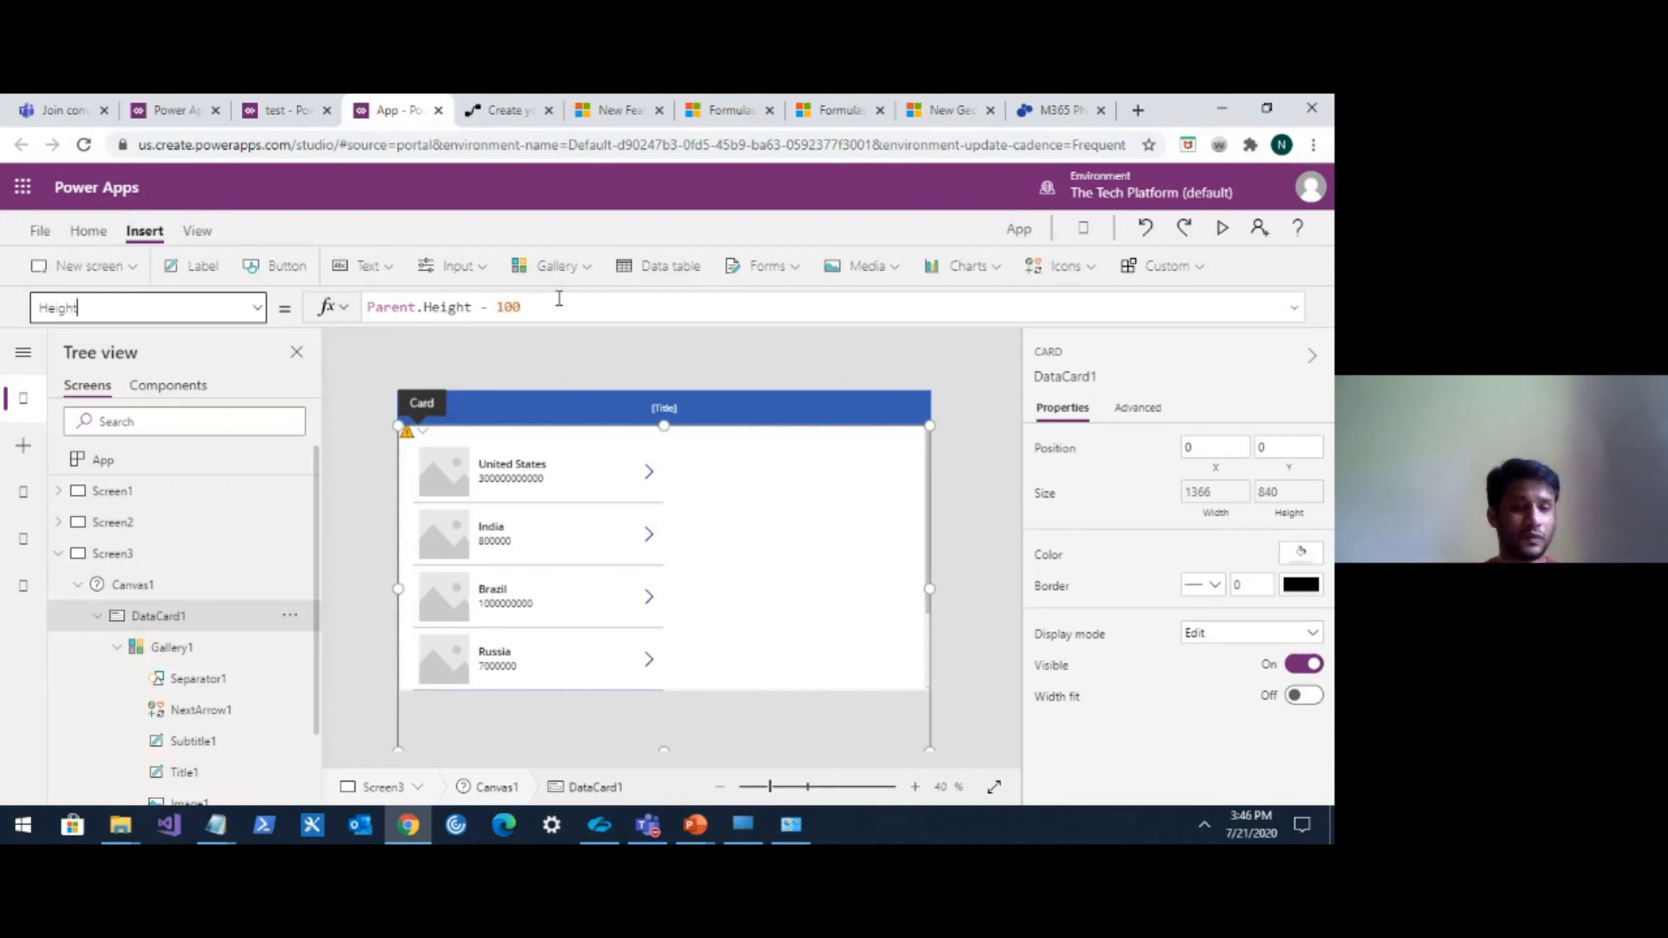
Add a new blank screen to the app.
{"action": "left_click", "coordinate": [59, 555]}
{"action": "left_click", "coordinate": [132, 267]}
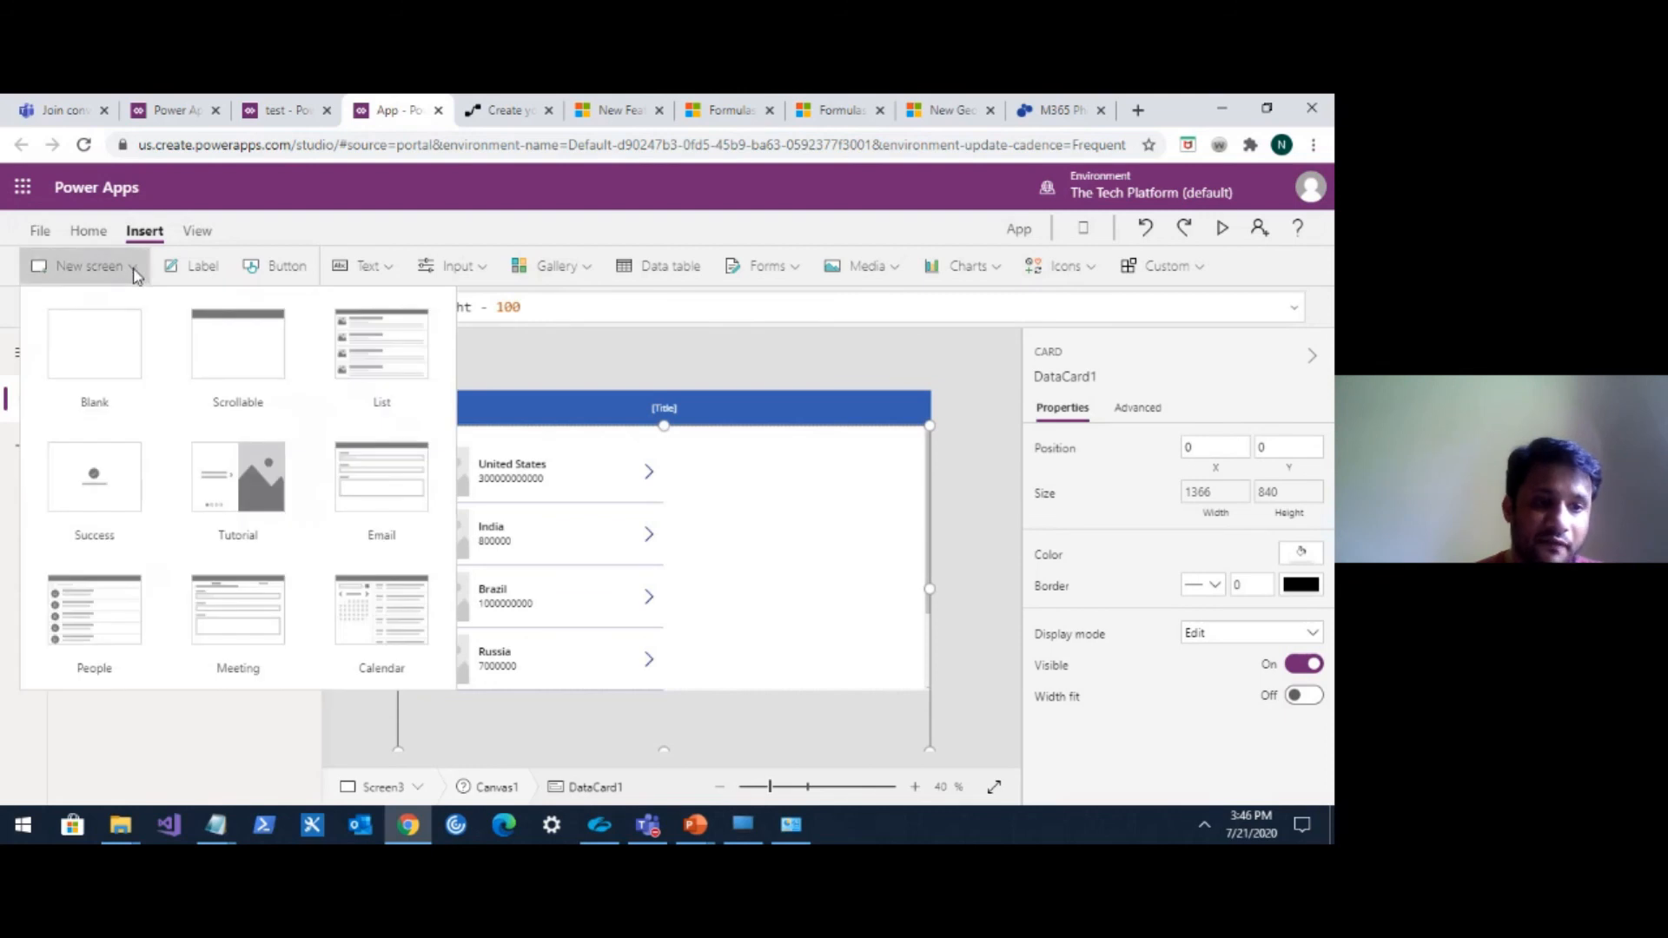
{"action": "left_click", "coordinate": [112, 338]}
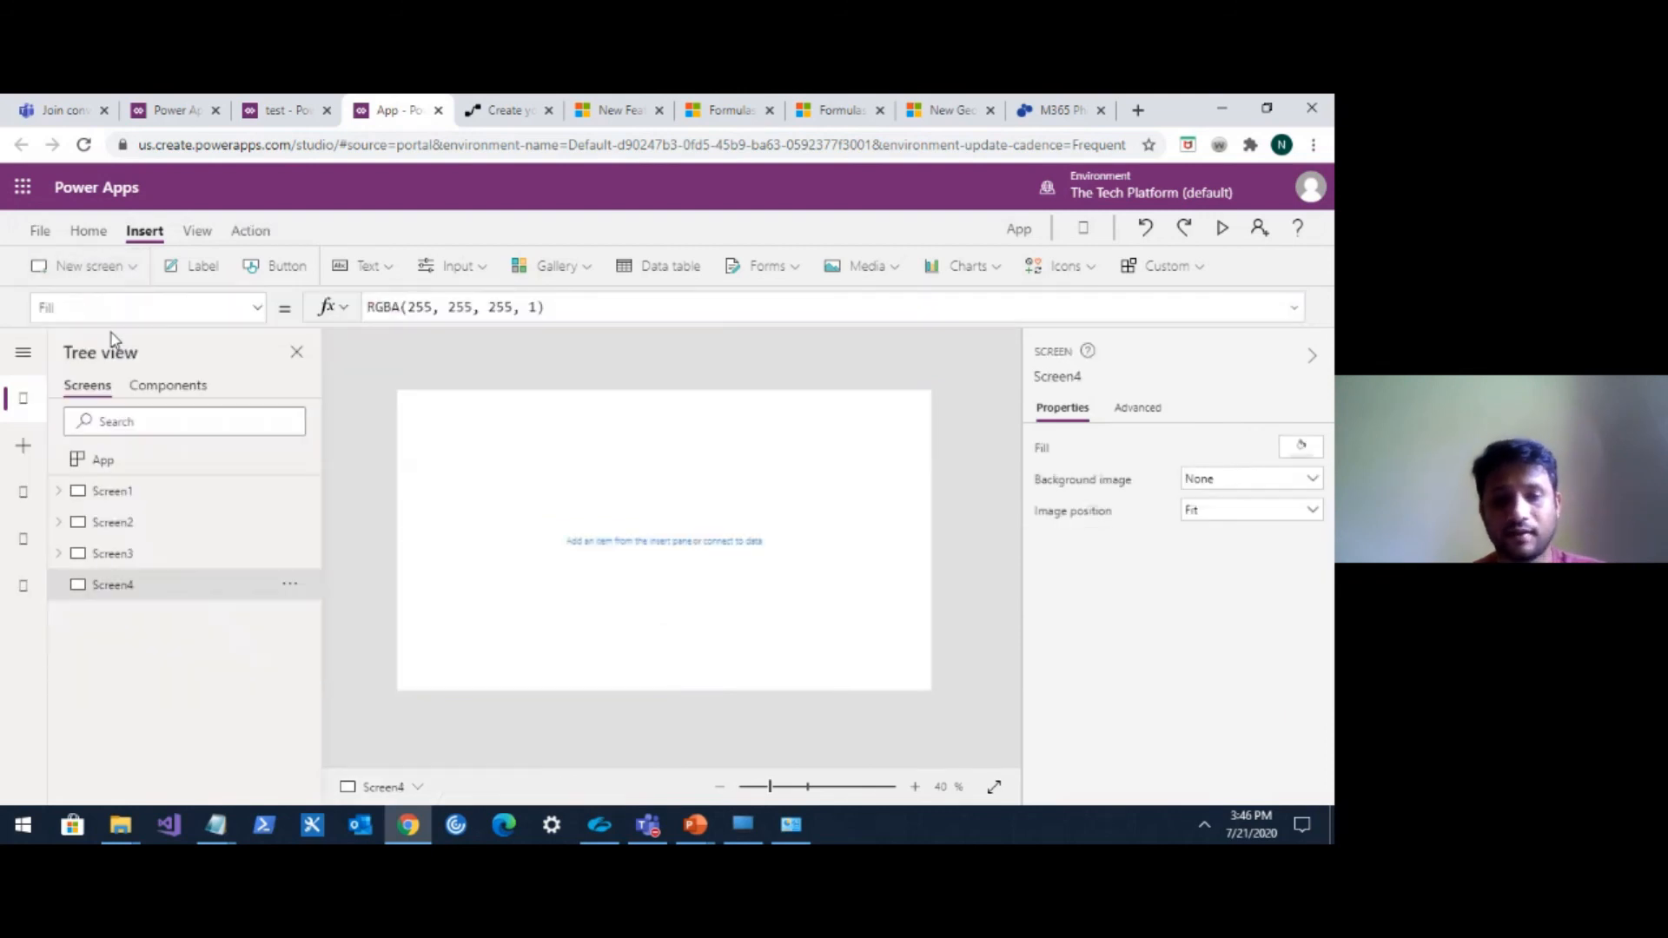
Insert an HTML text control on the new screen and enlarge it to about 1227 by 617.
{"action": "left_click", "coordinate": [469, 266]}
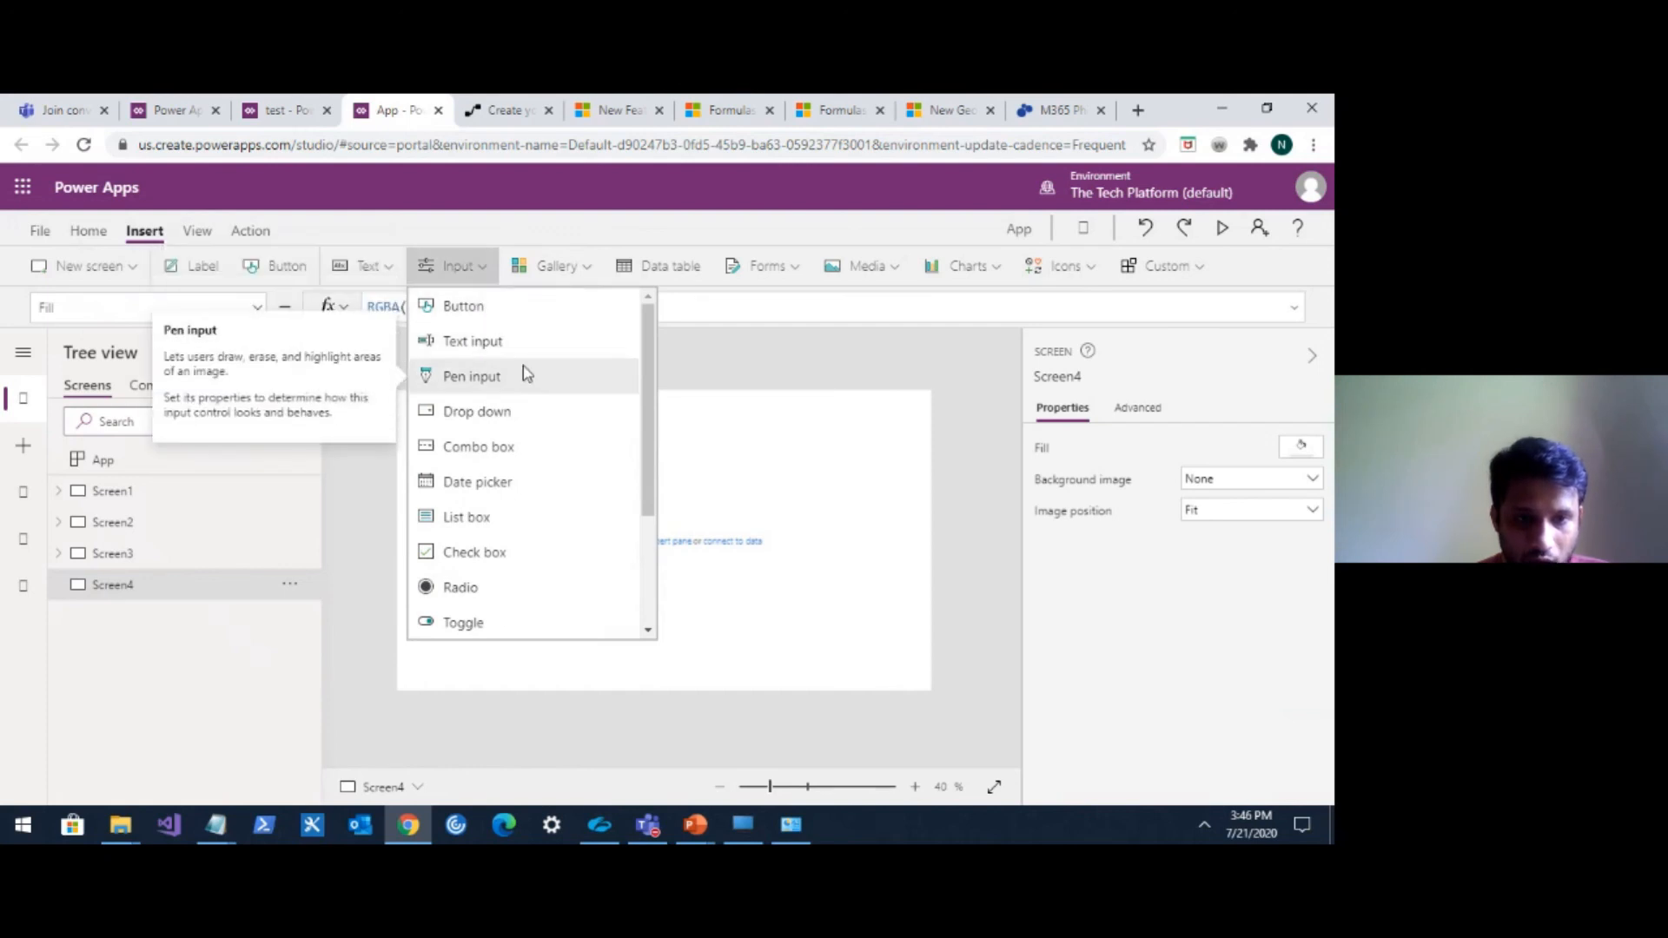
{"action": "scroll", "coordinate": [523, 367], "scroll_direction": "down", "scroll_amount": 2}
{"action": "scroll", "coordinate": [521, 378], "scroll_direction": "up", "scroll_amount": 2}
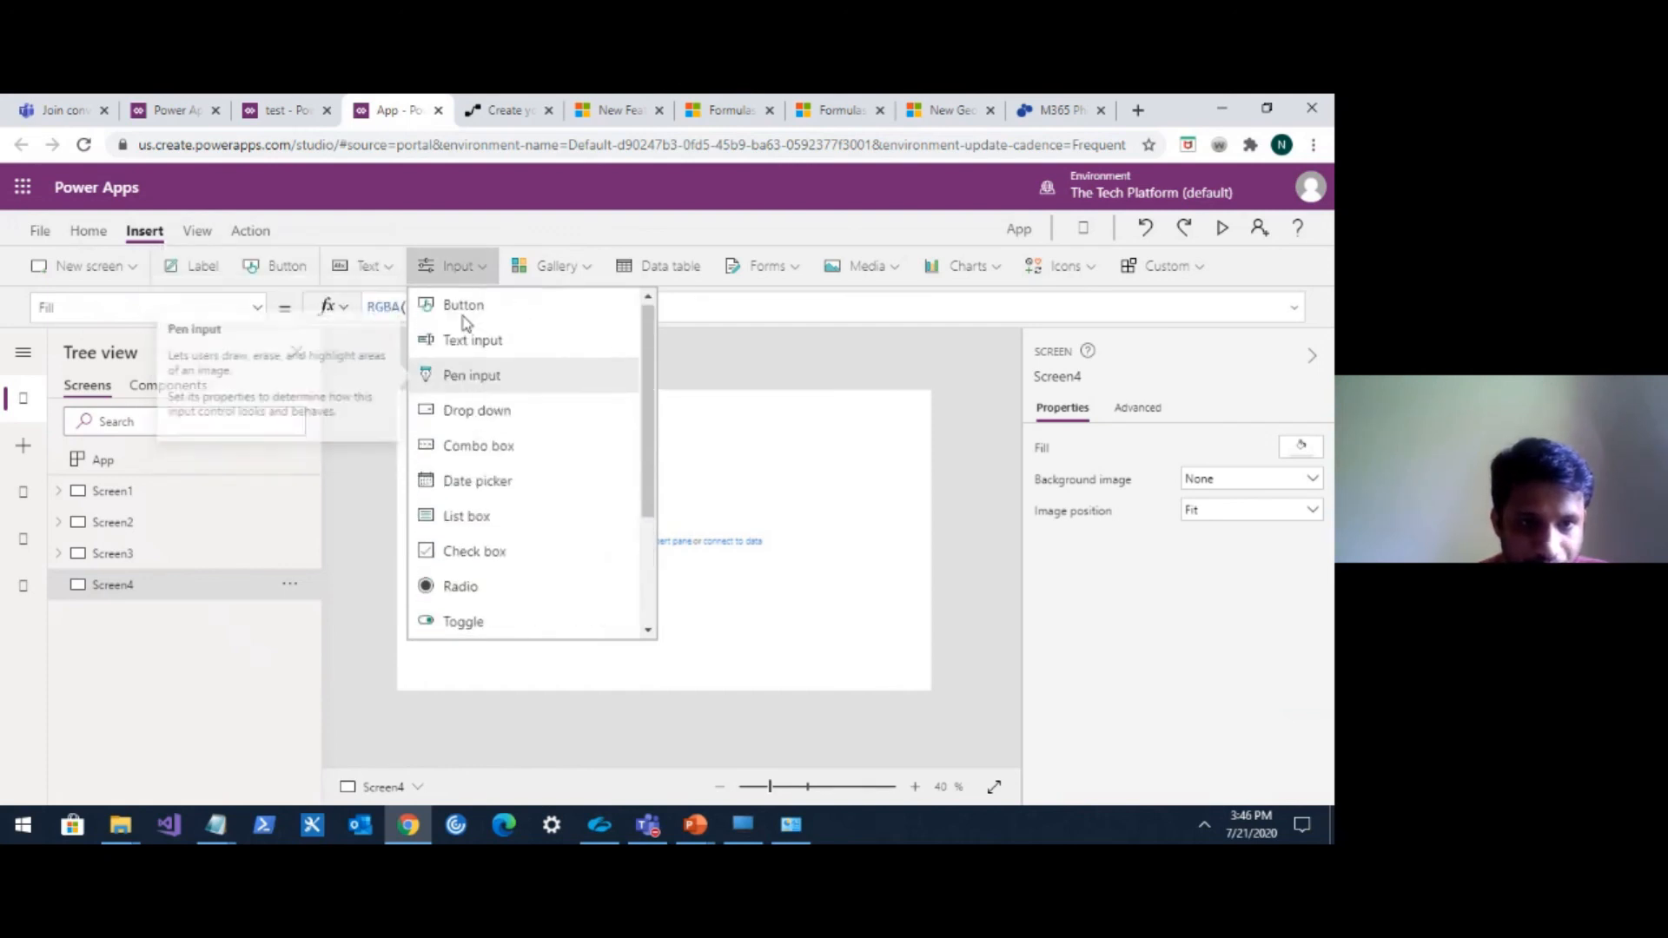
{"action": "left_click", "coordinate": [390, 269]}
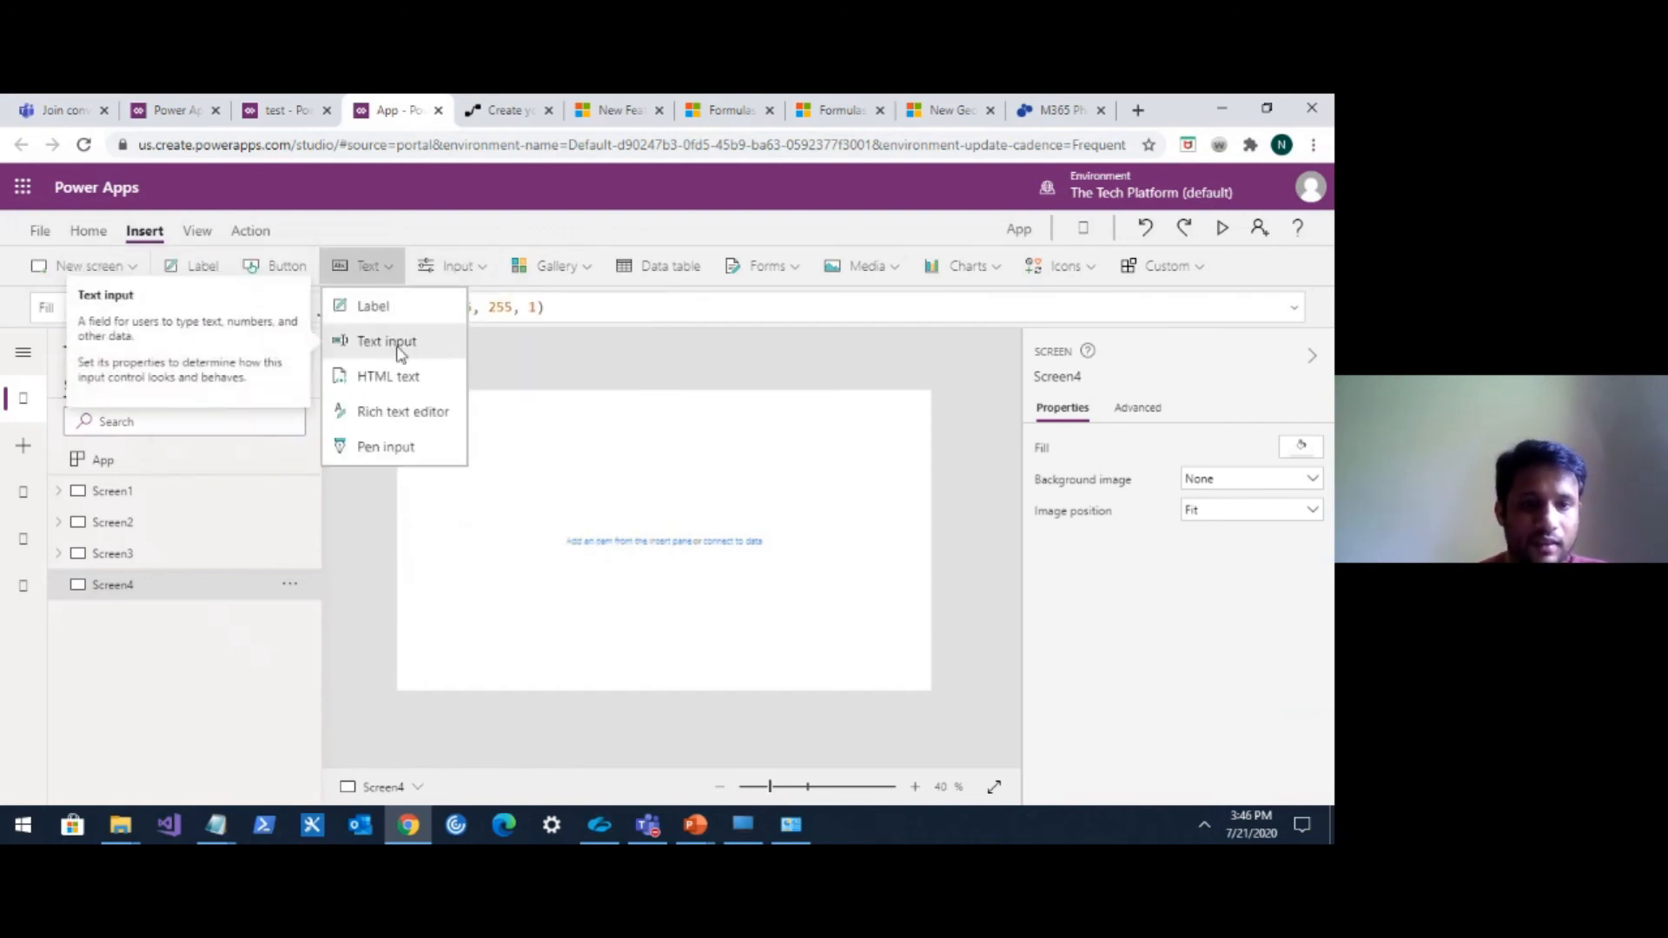
{"action": "left_click", "coordinate": [398, 377]}
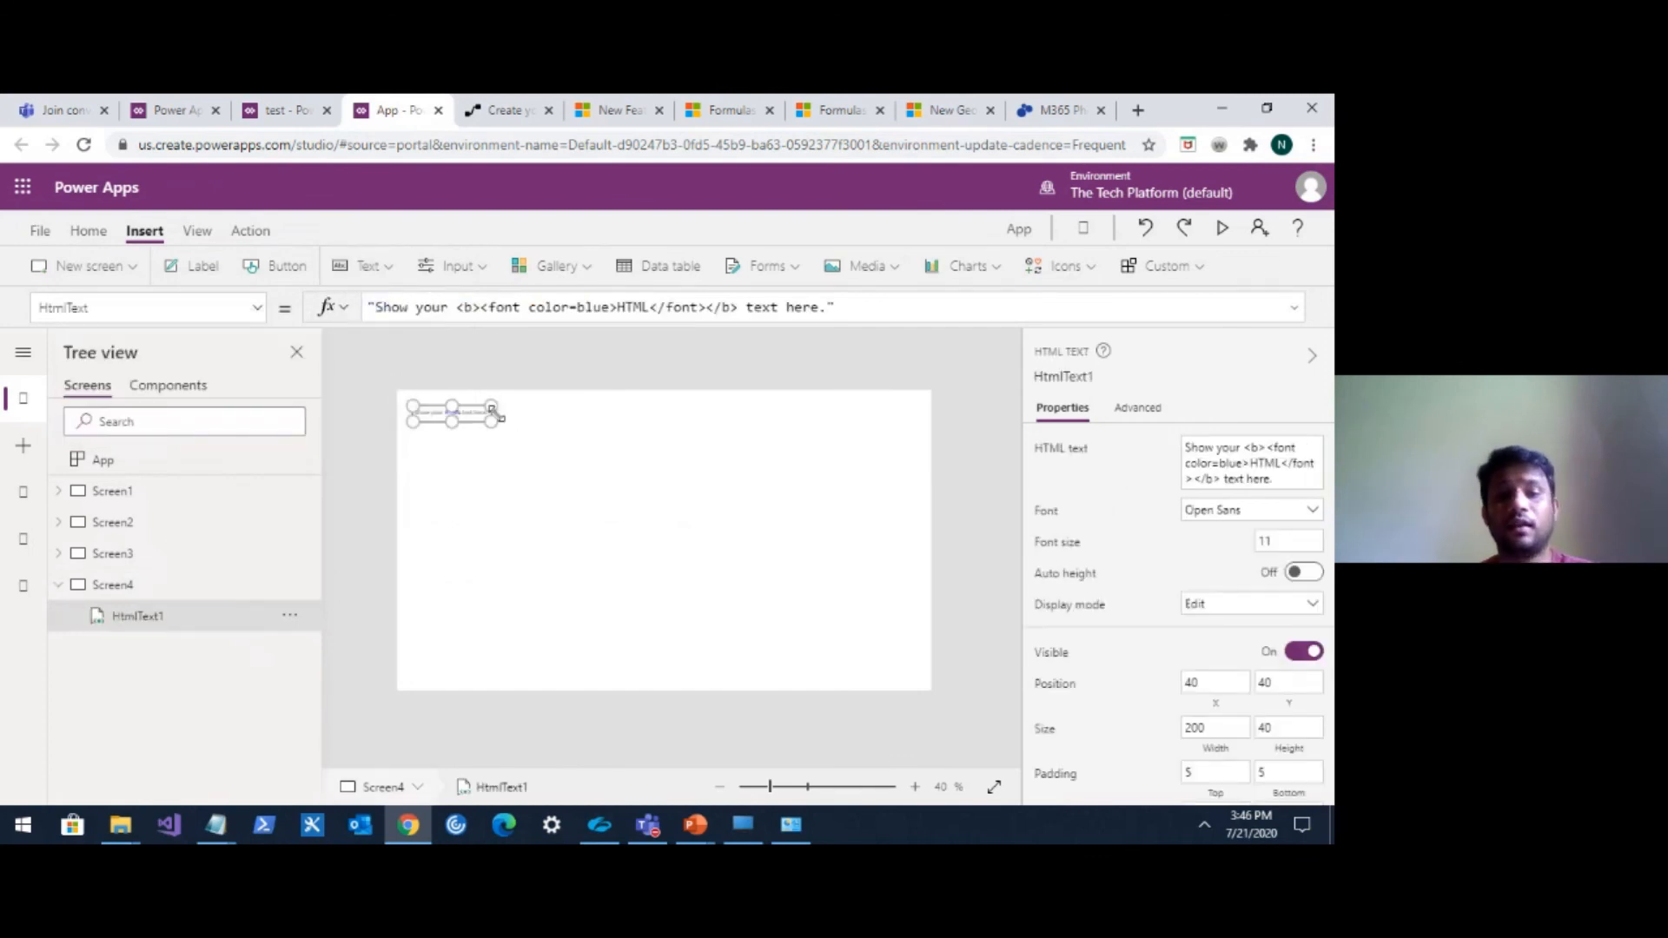
{"action": "left_click_drag", "start_coordinate": [491, 419], "coordinate": [892, 646]}
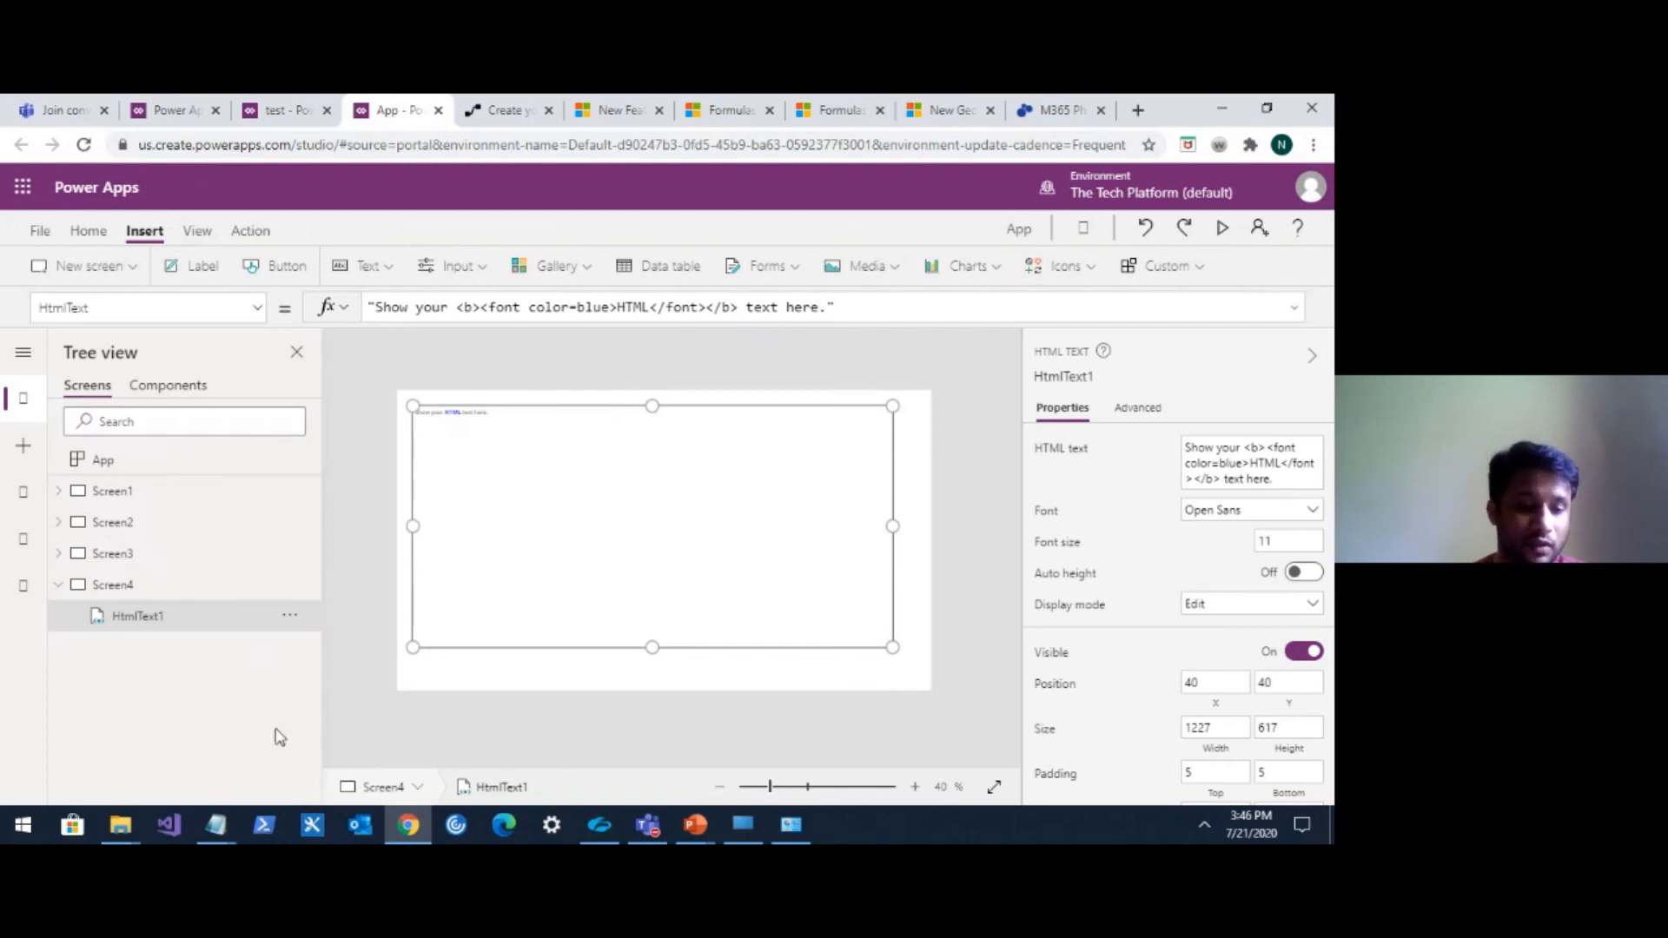
View the prepared HTML snippet in Notepad, then open the HTML-Online editor in a new browser tab by searching html online.com.
{"action": "left_click", "coordinate": [223, 823]}
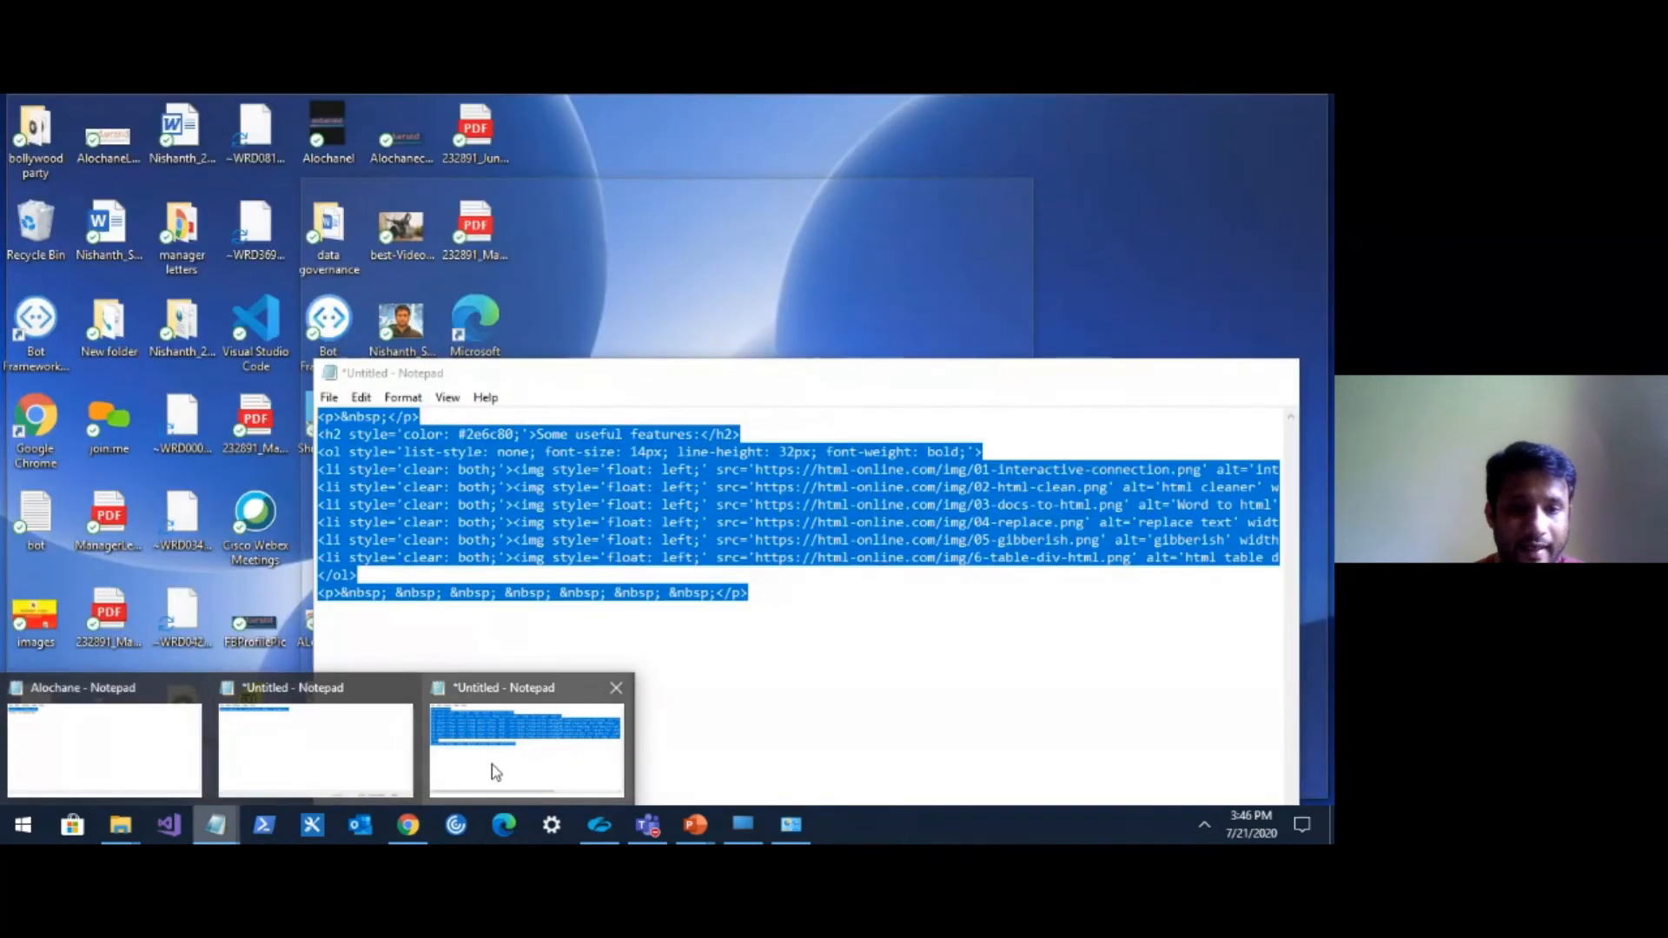
{"action": "left_click", "coordinate": [492, 765]}
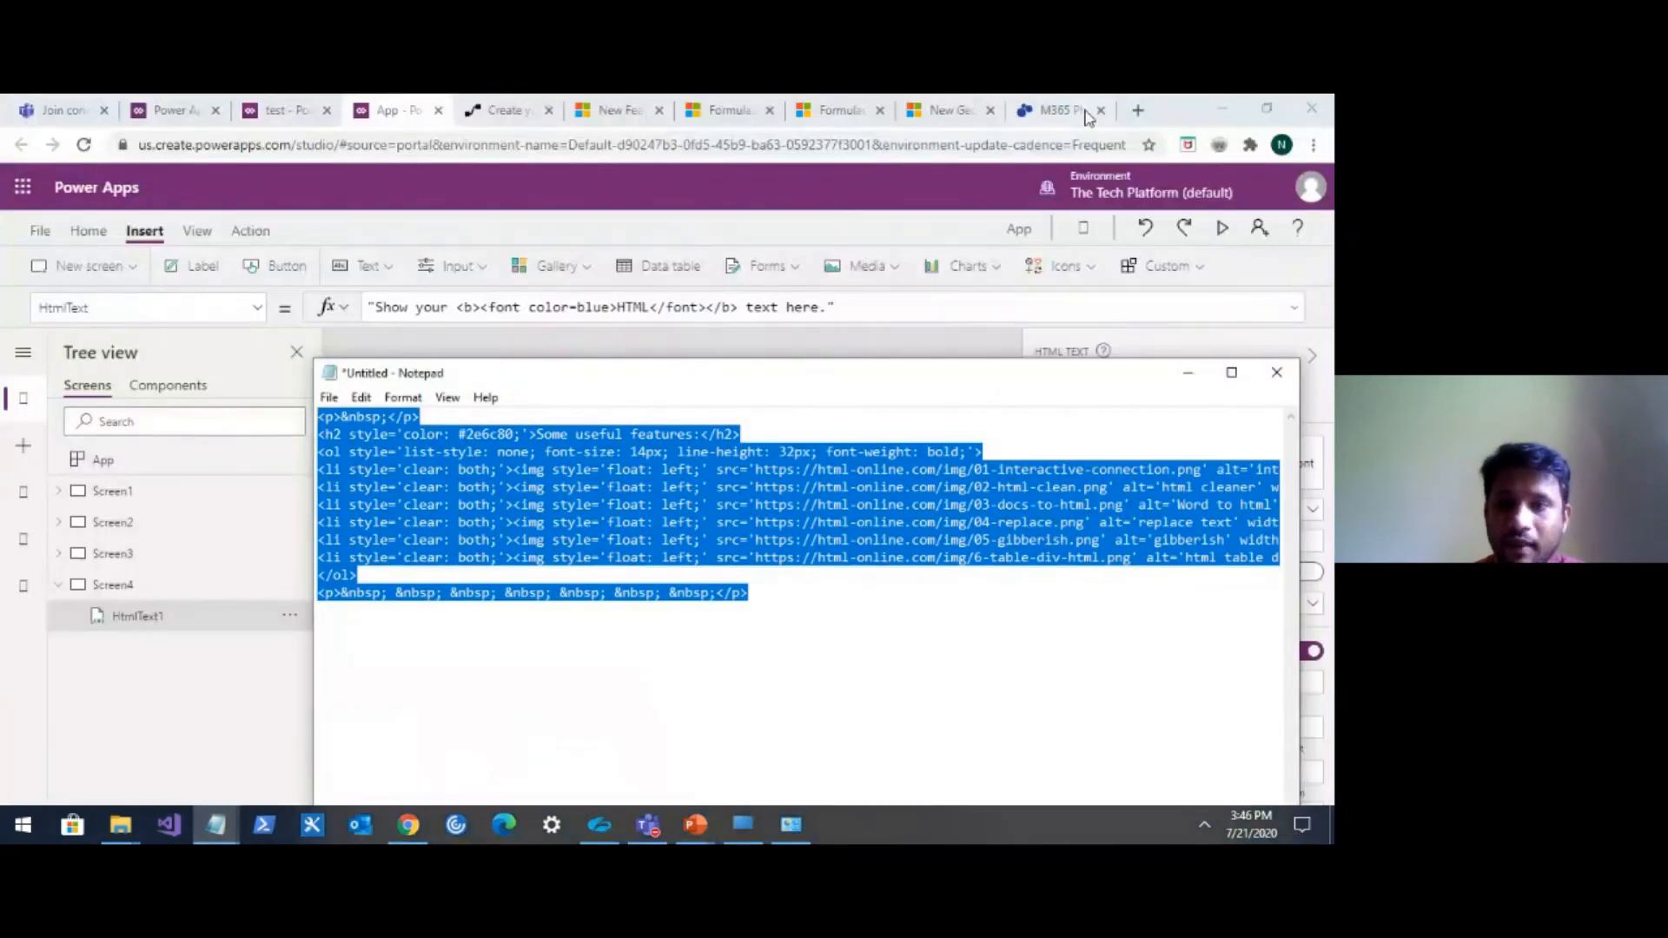
{"action": "left_click", "coordinate": [1136, 112]}
{"action": "left_click", "coordinate": [1136, 111]}
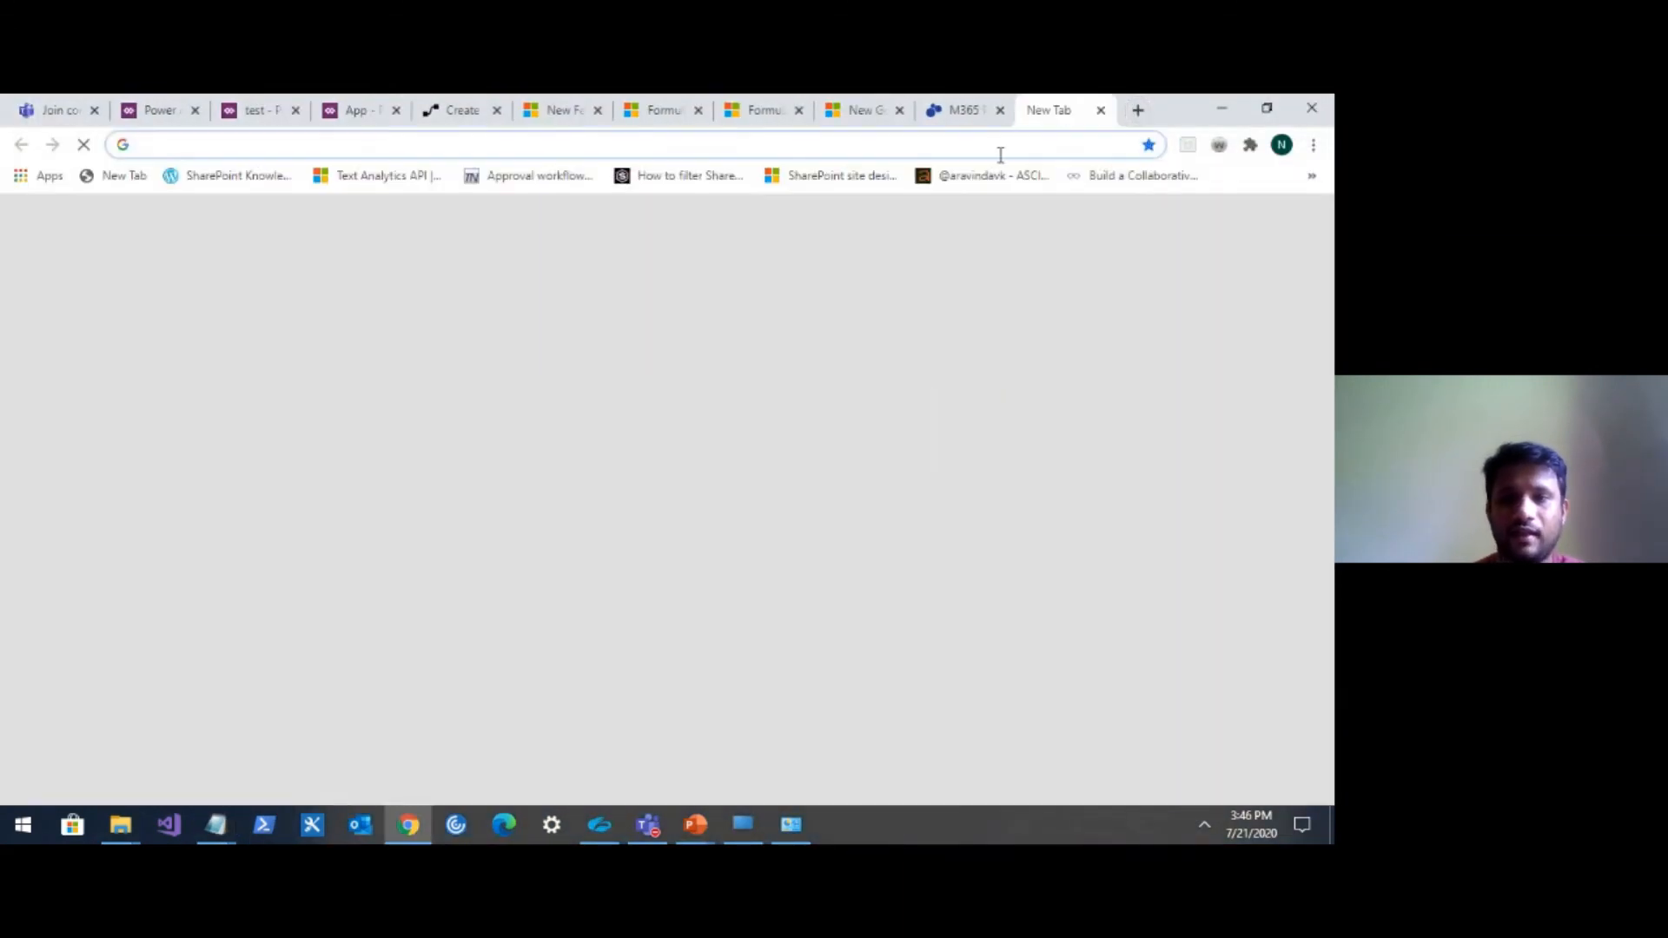
{"action": "left_click", "coordinate": [1002, 152]}
{"action": "type", "text": "html online.com"}
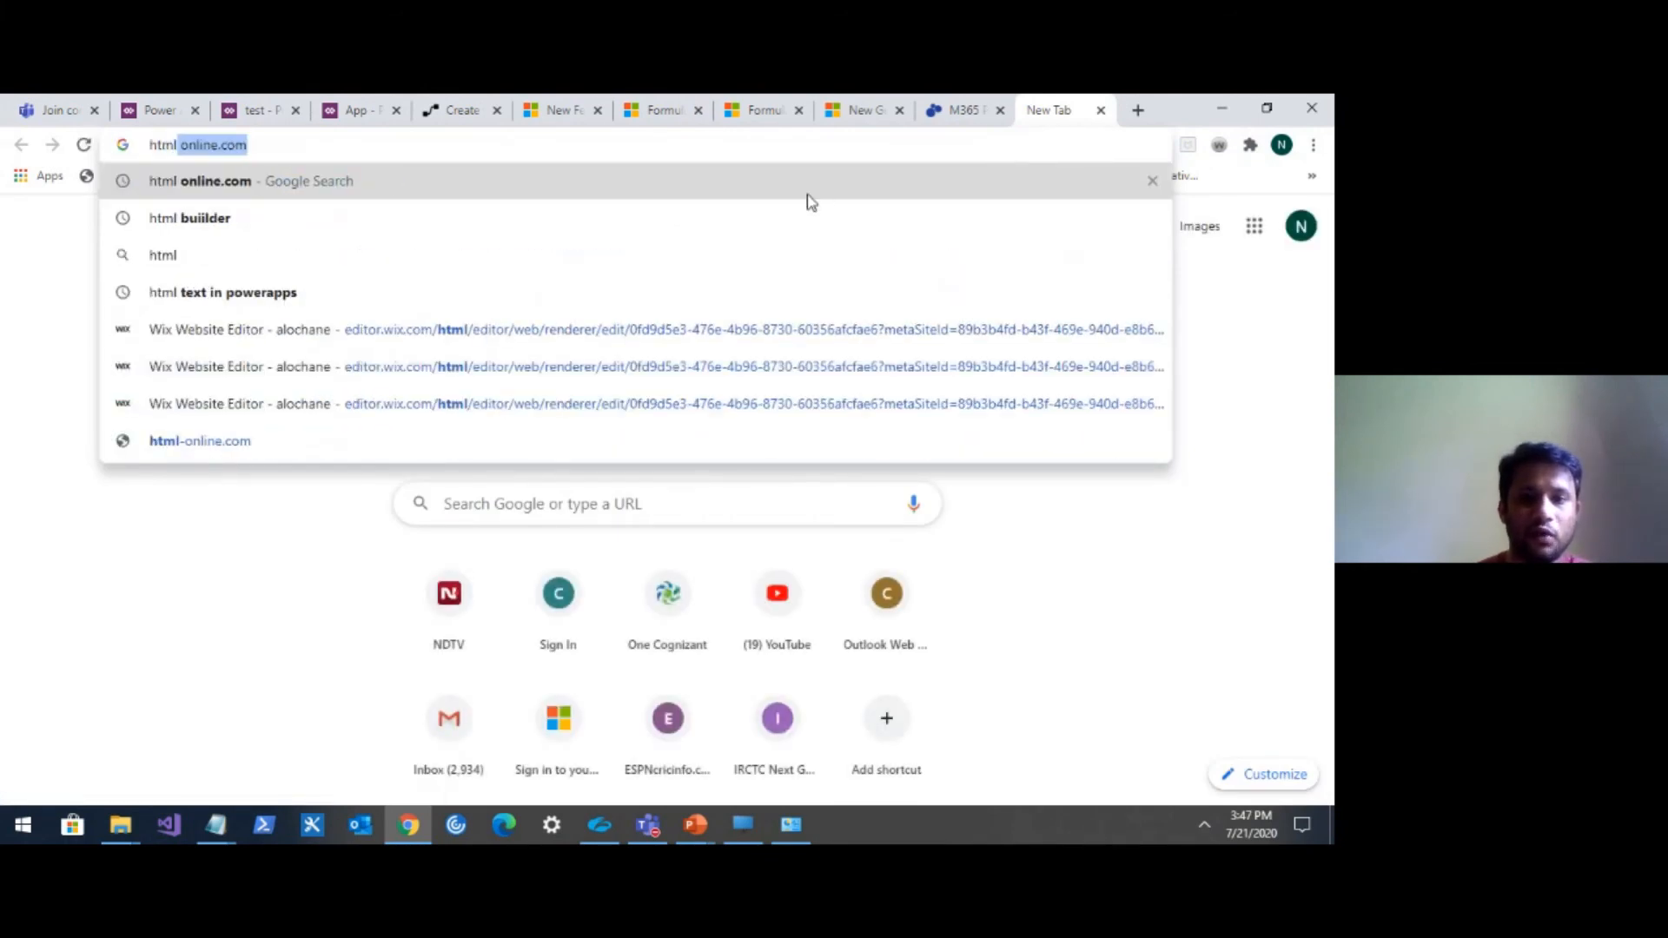
{"action": "left_click", "coordinate": [812, 193]}
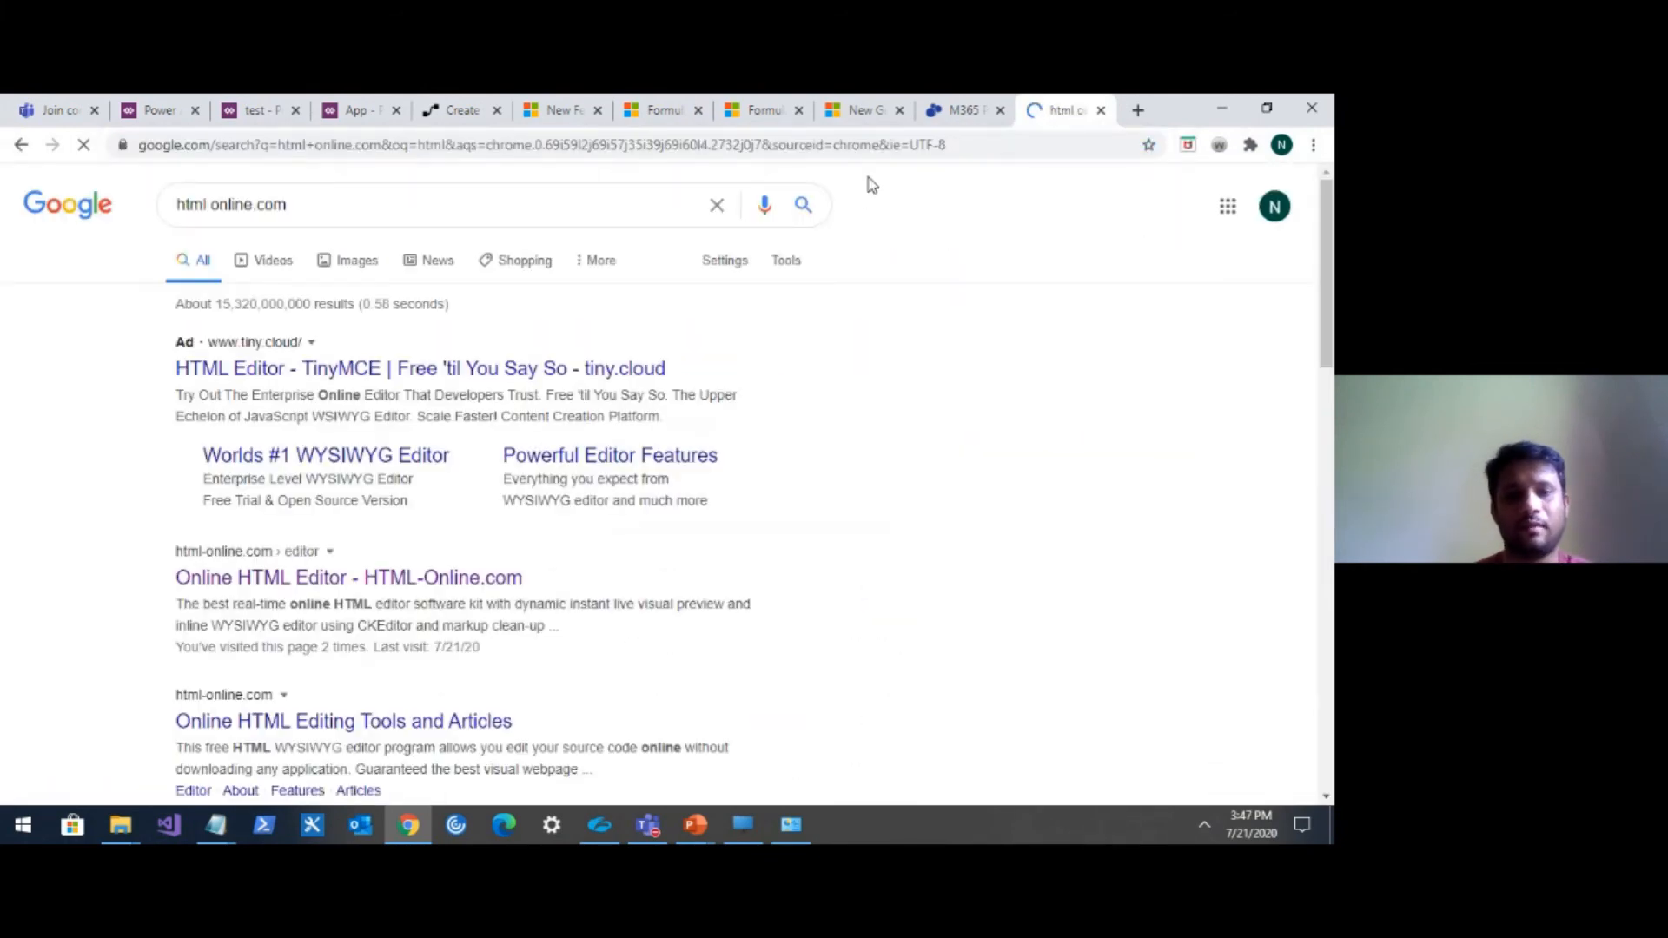
{"action": "left_click", "coordinate": [405, 578]}
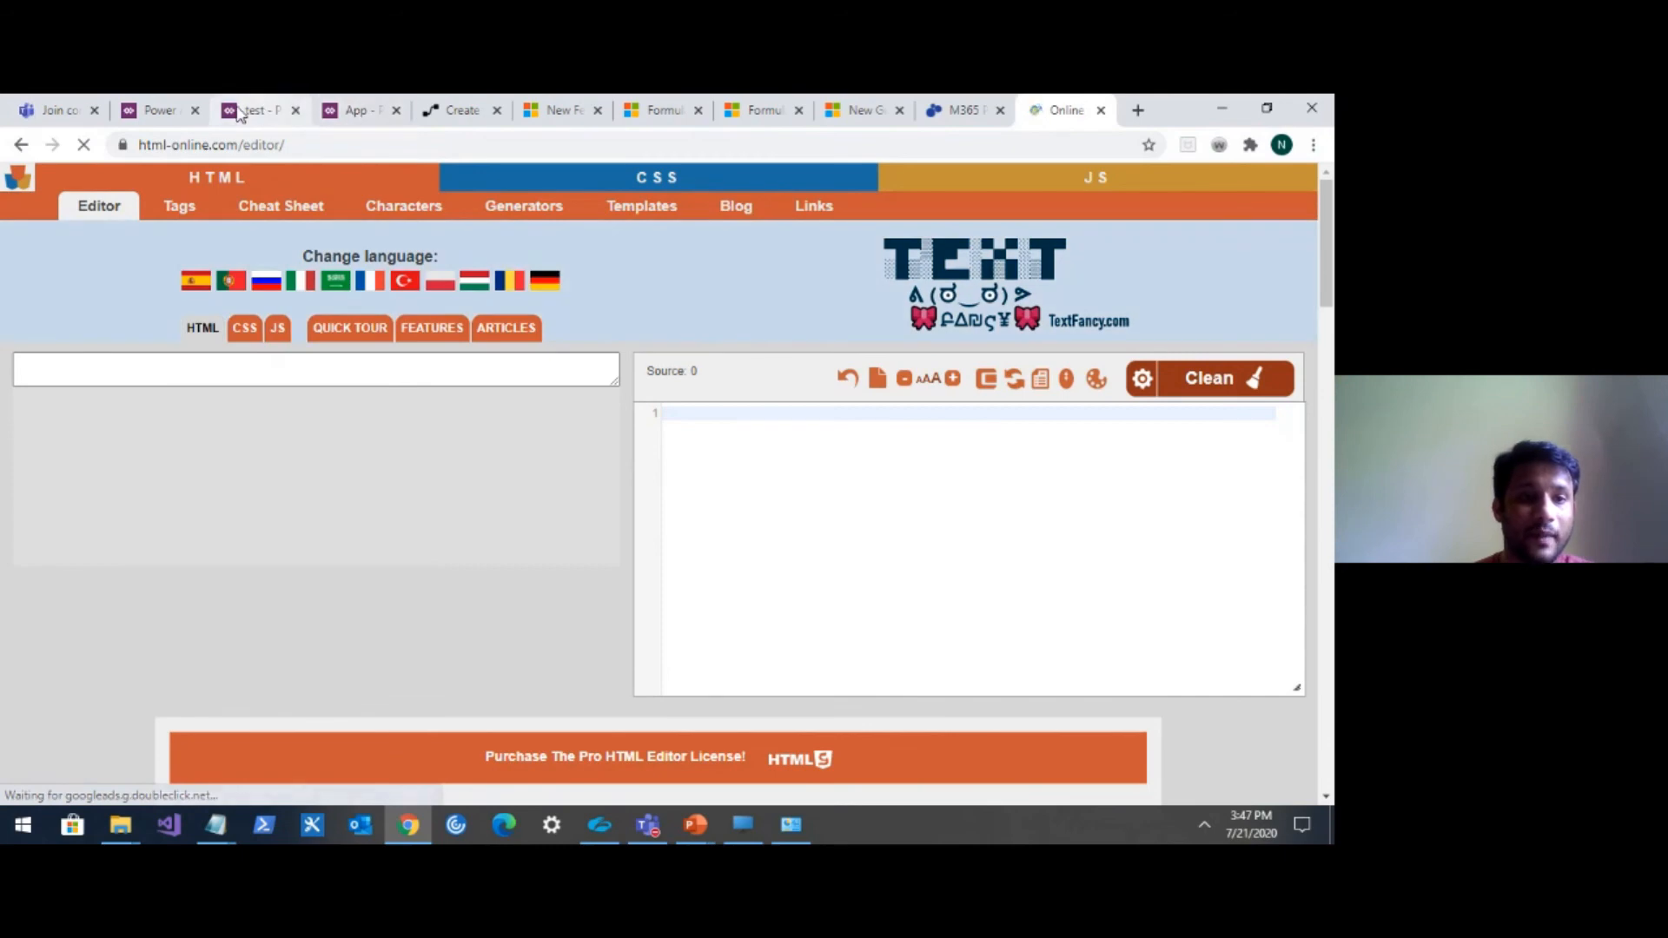
Return to the Power Apps editor and open the HTML text control's HtmlText formula.
{"action": "left_click", "coordinate": [276, 111]}
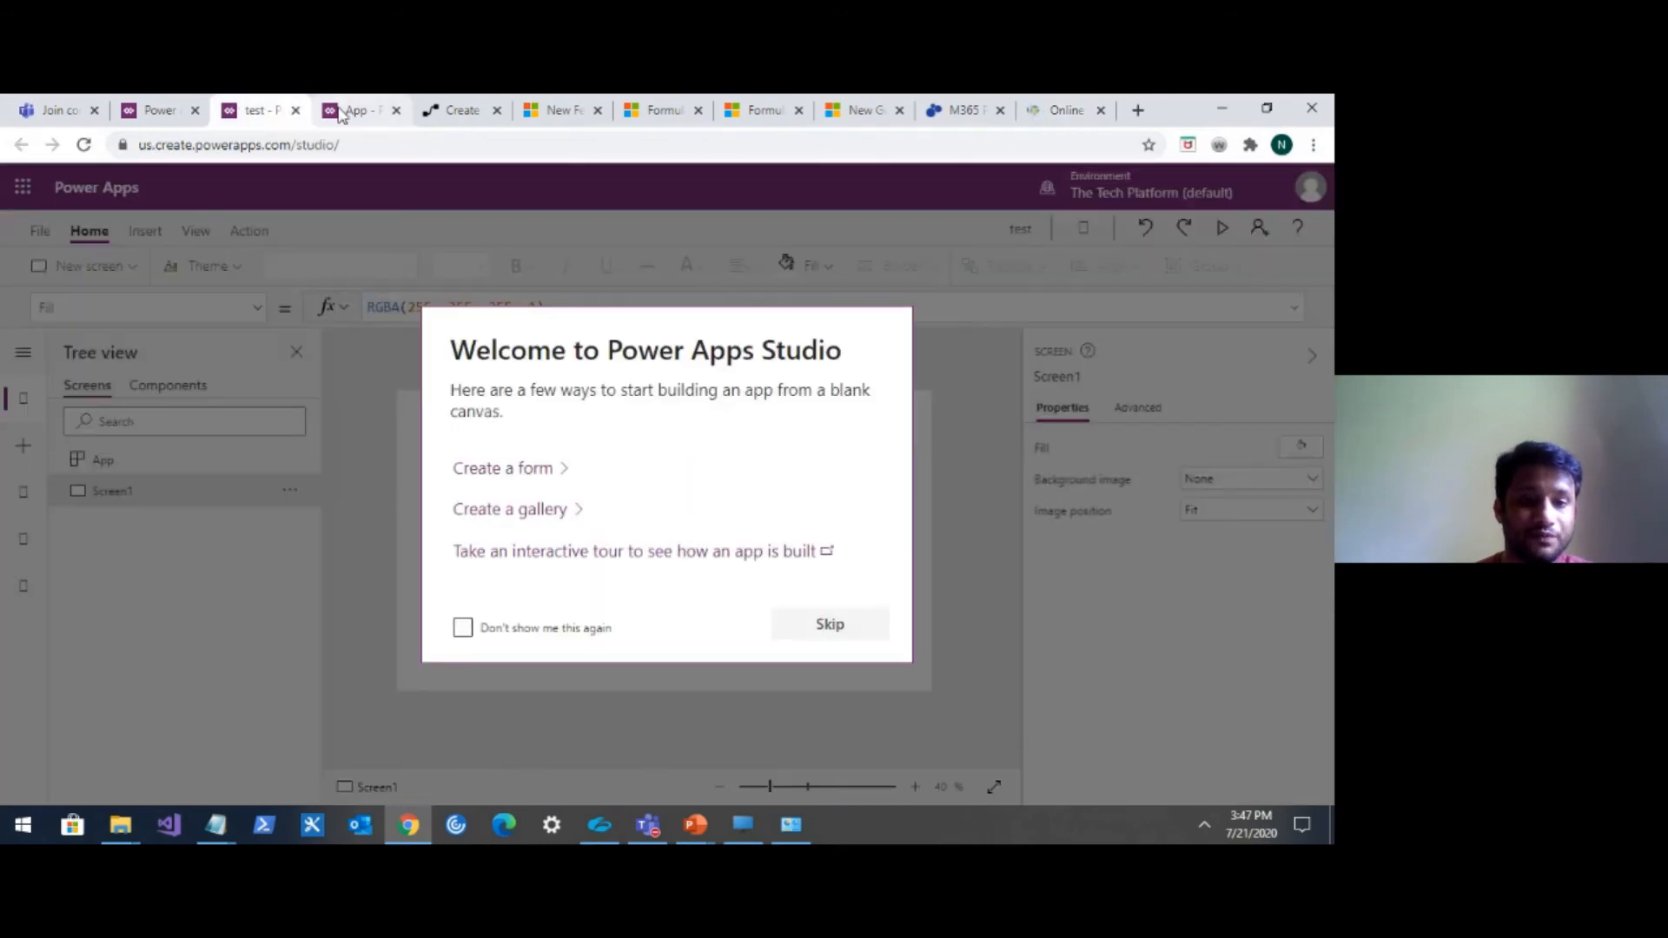
{"action": "left_click", "coordinate": [354, 110]}
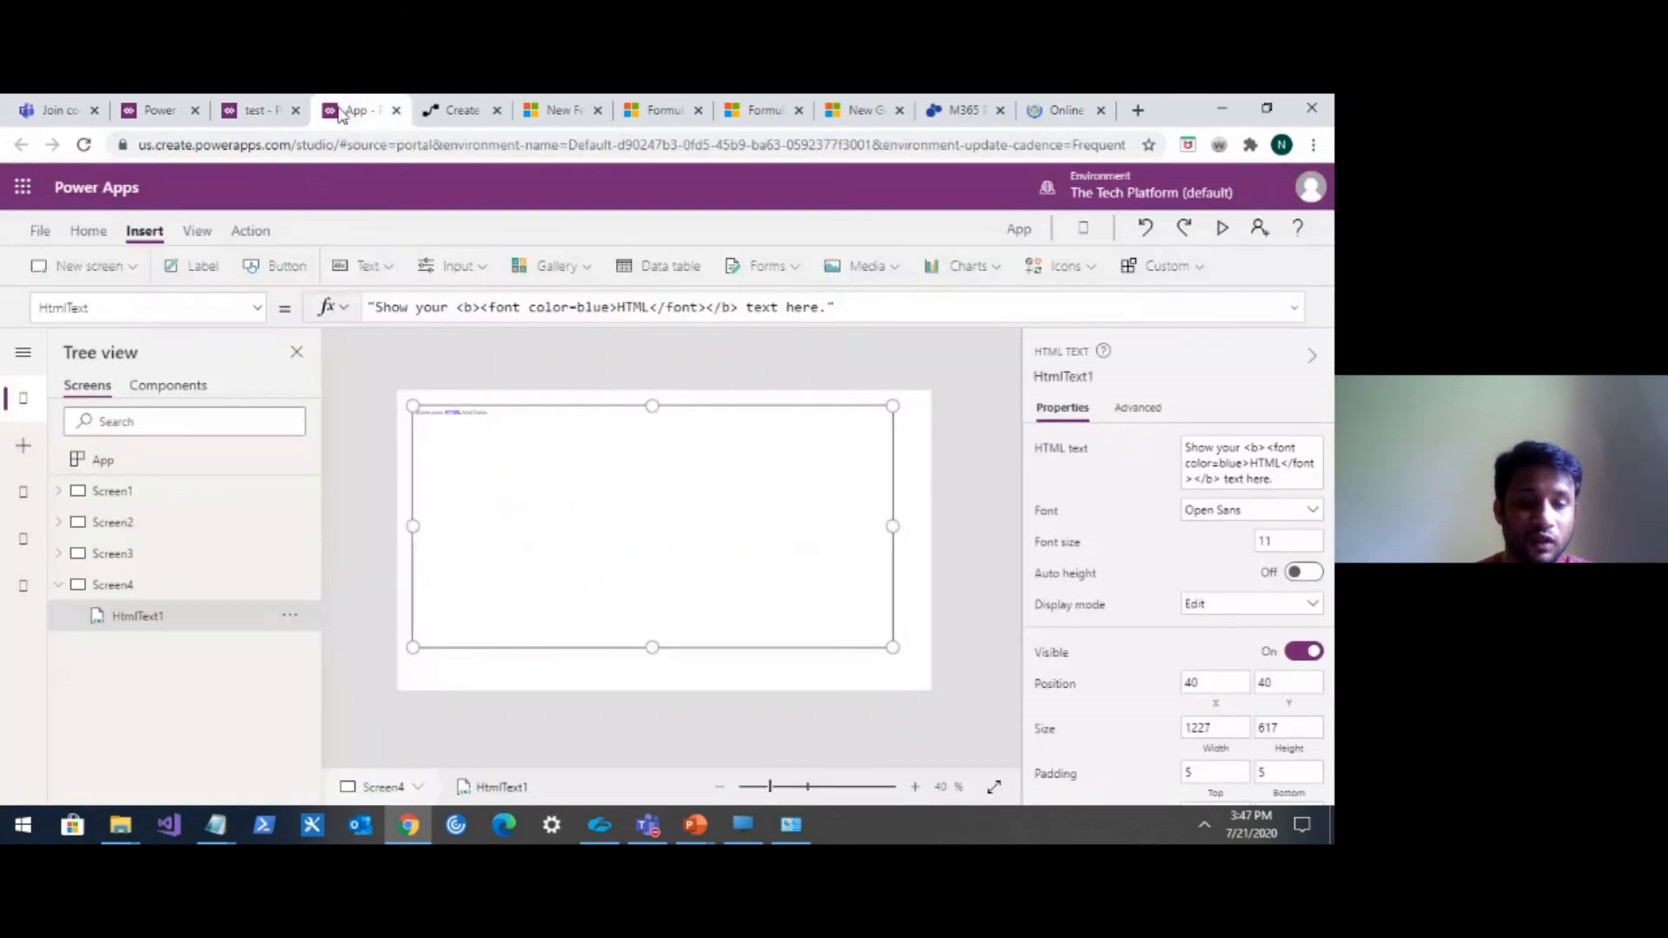
{"action": "mouse_move", "coordinate": [215, 823]}
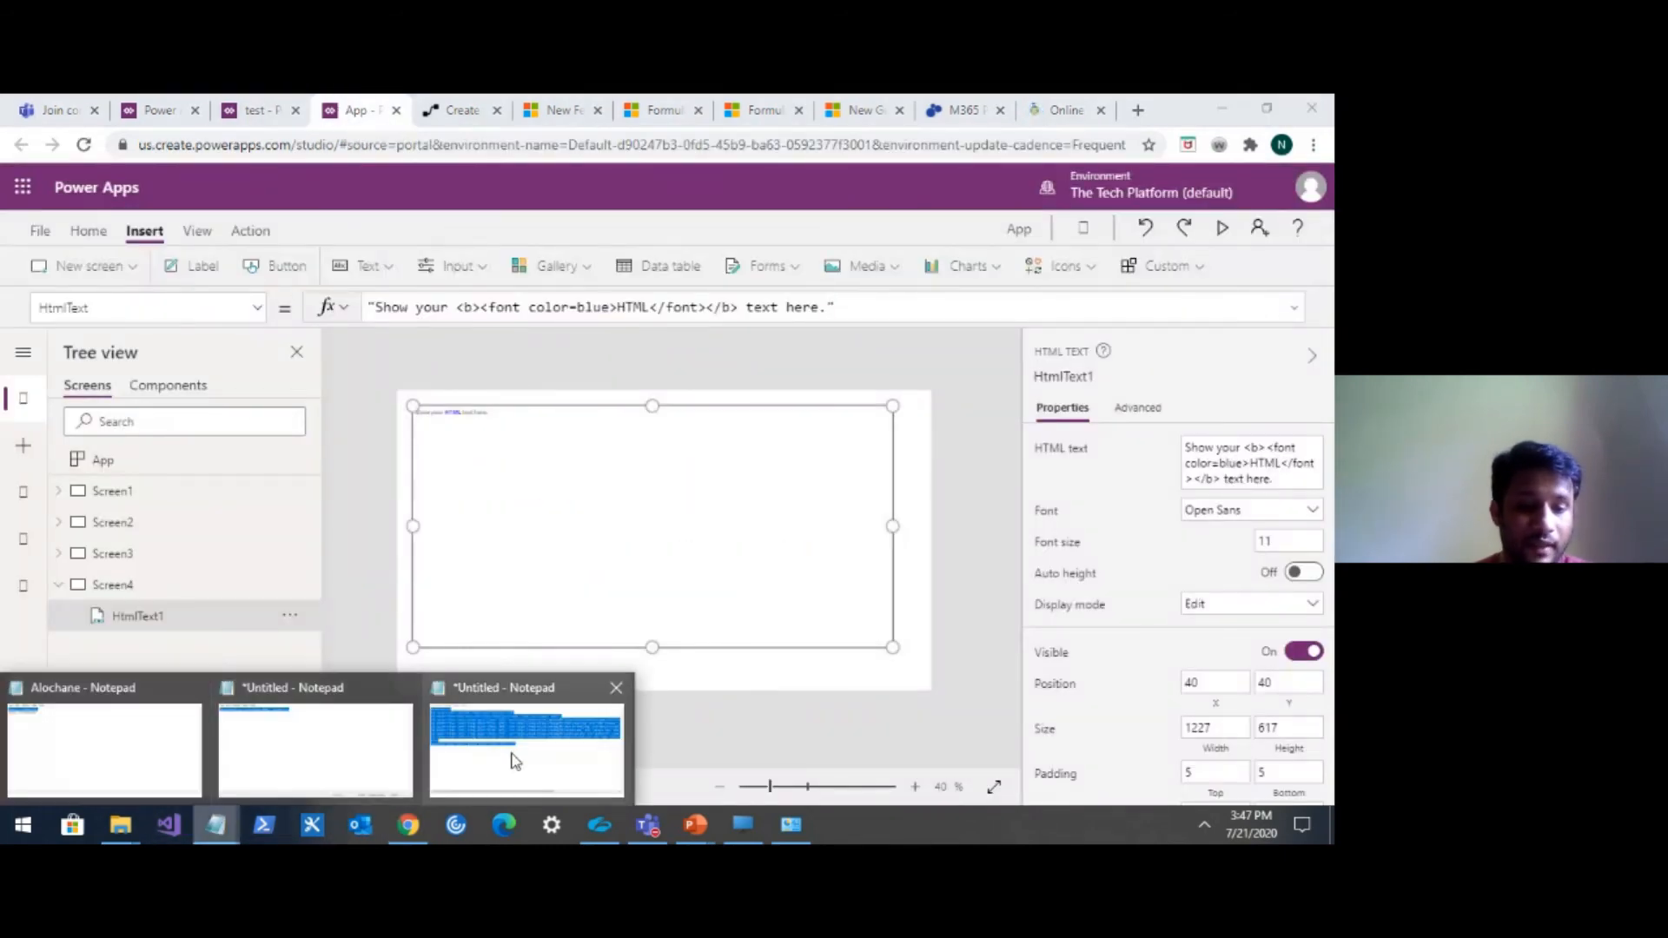
{"action": "mouse_move", "coordinate": [520, 760]}
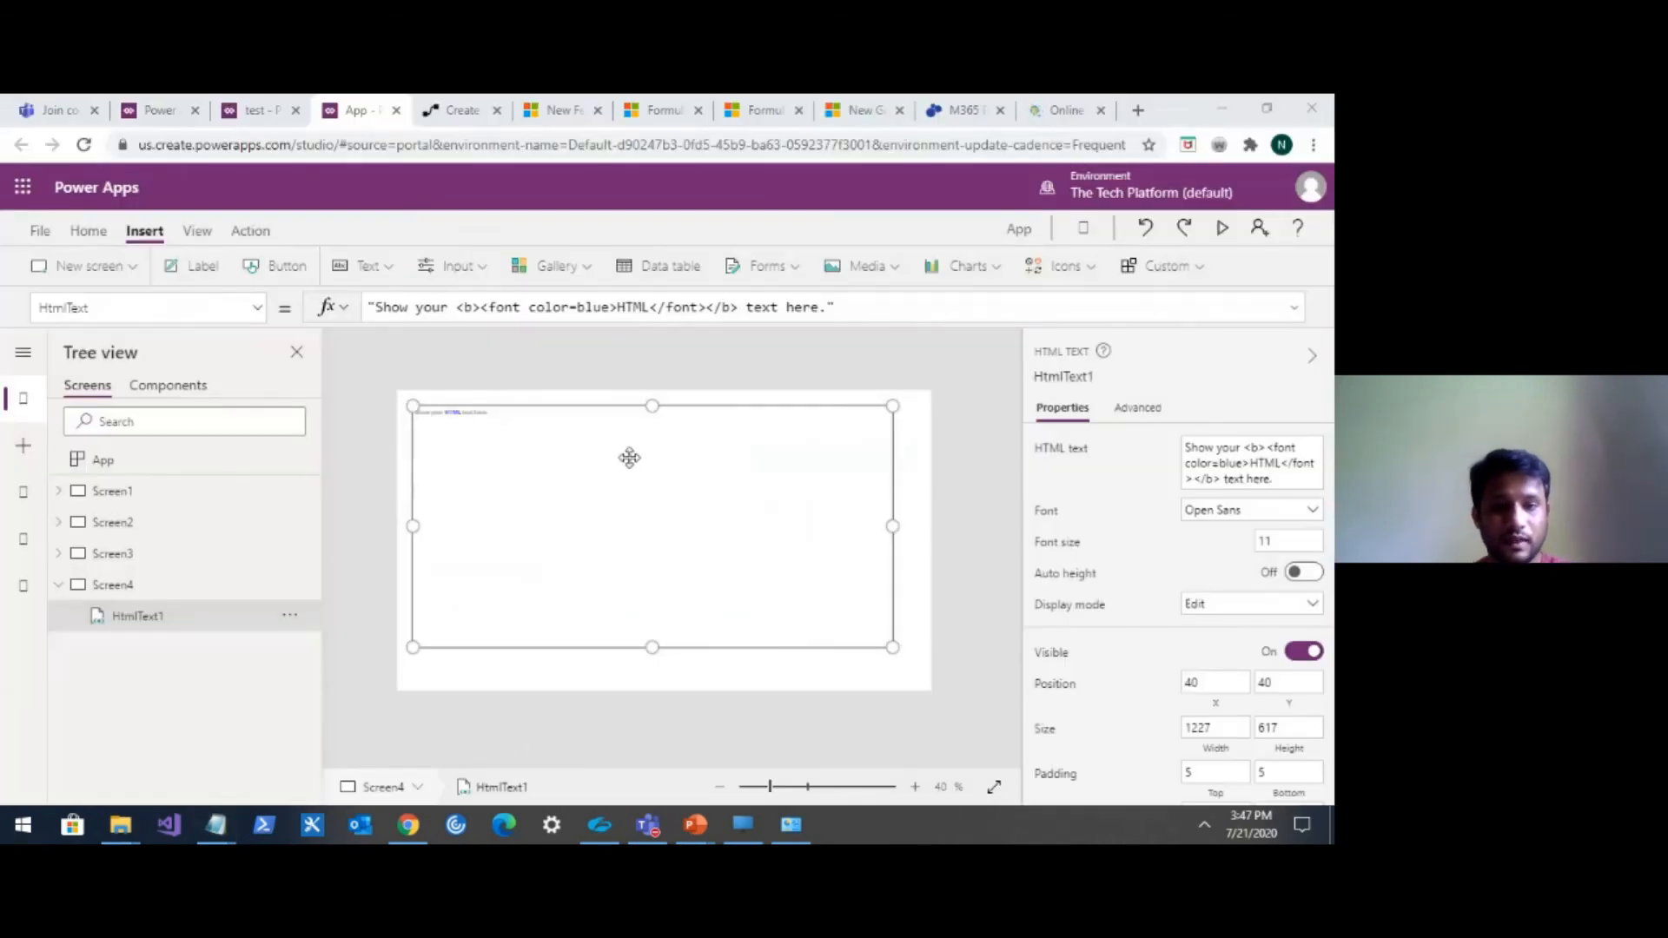
{"action": "left_click", "coordinate": [825, 308]}
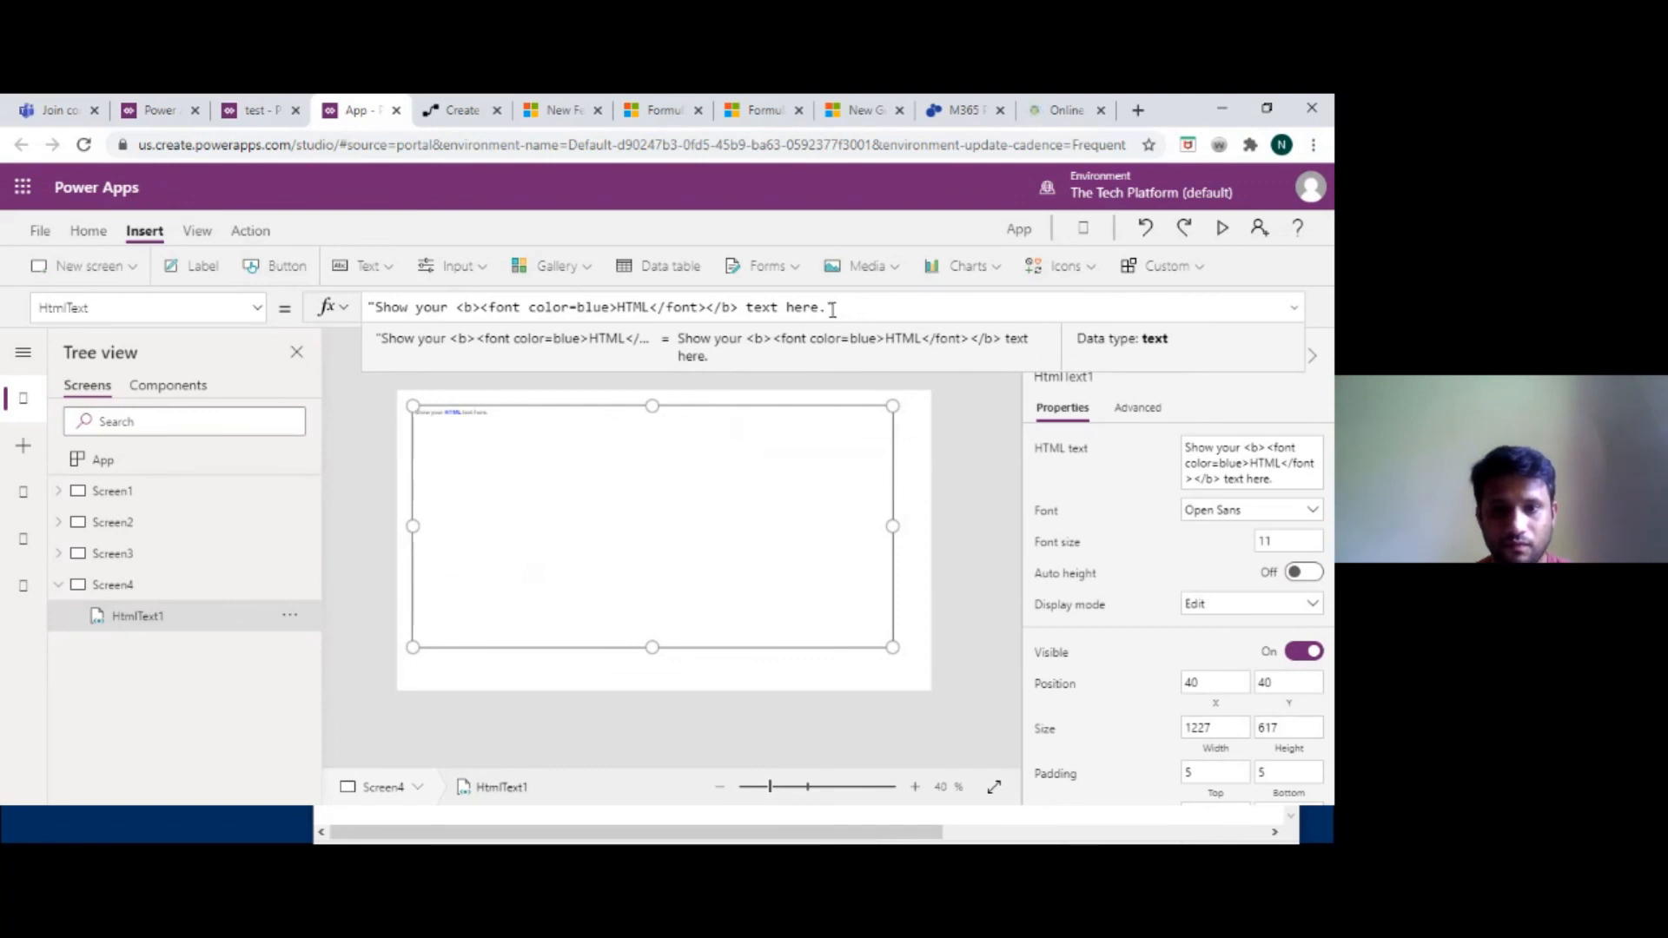
{"action": "right_click", "coordinate": [830, 309]}
{"action": "left_click", "coordinate": [829, 310]}
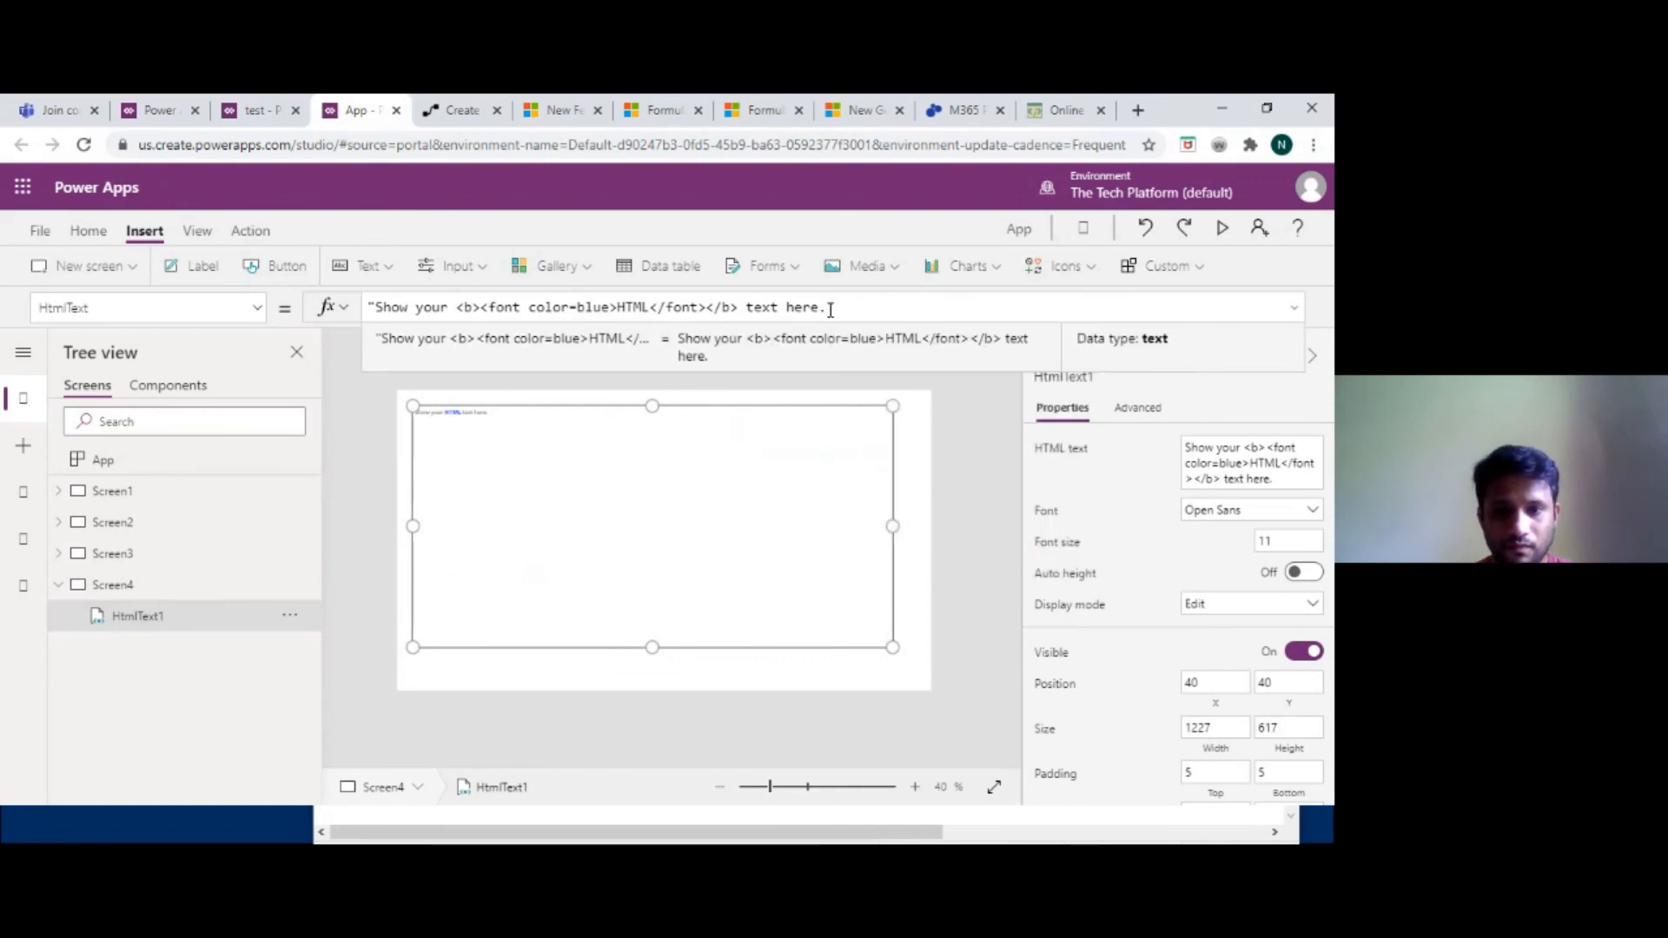
{"action": "right_click", "coordinate": [829, 309]}
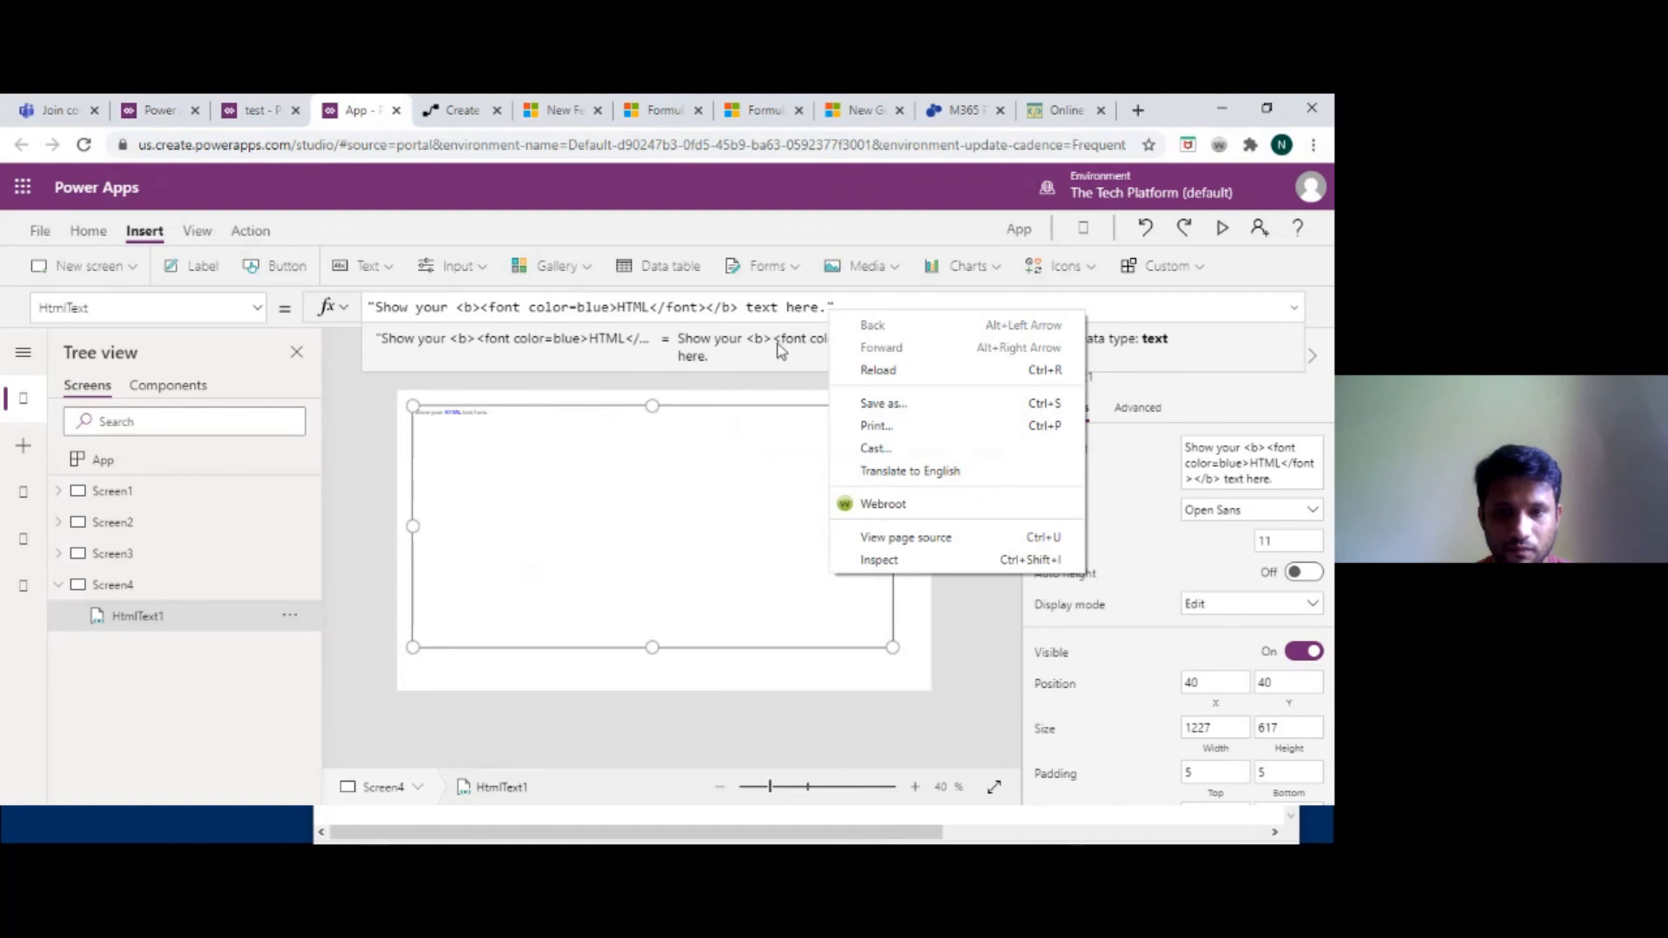
{"action": "left_click", "coordinate": [441, 627]}
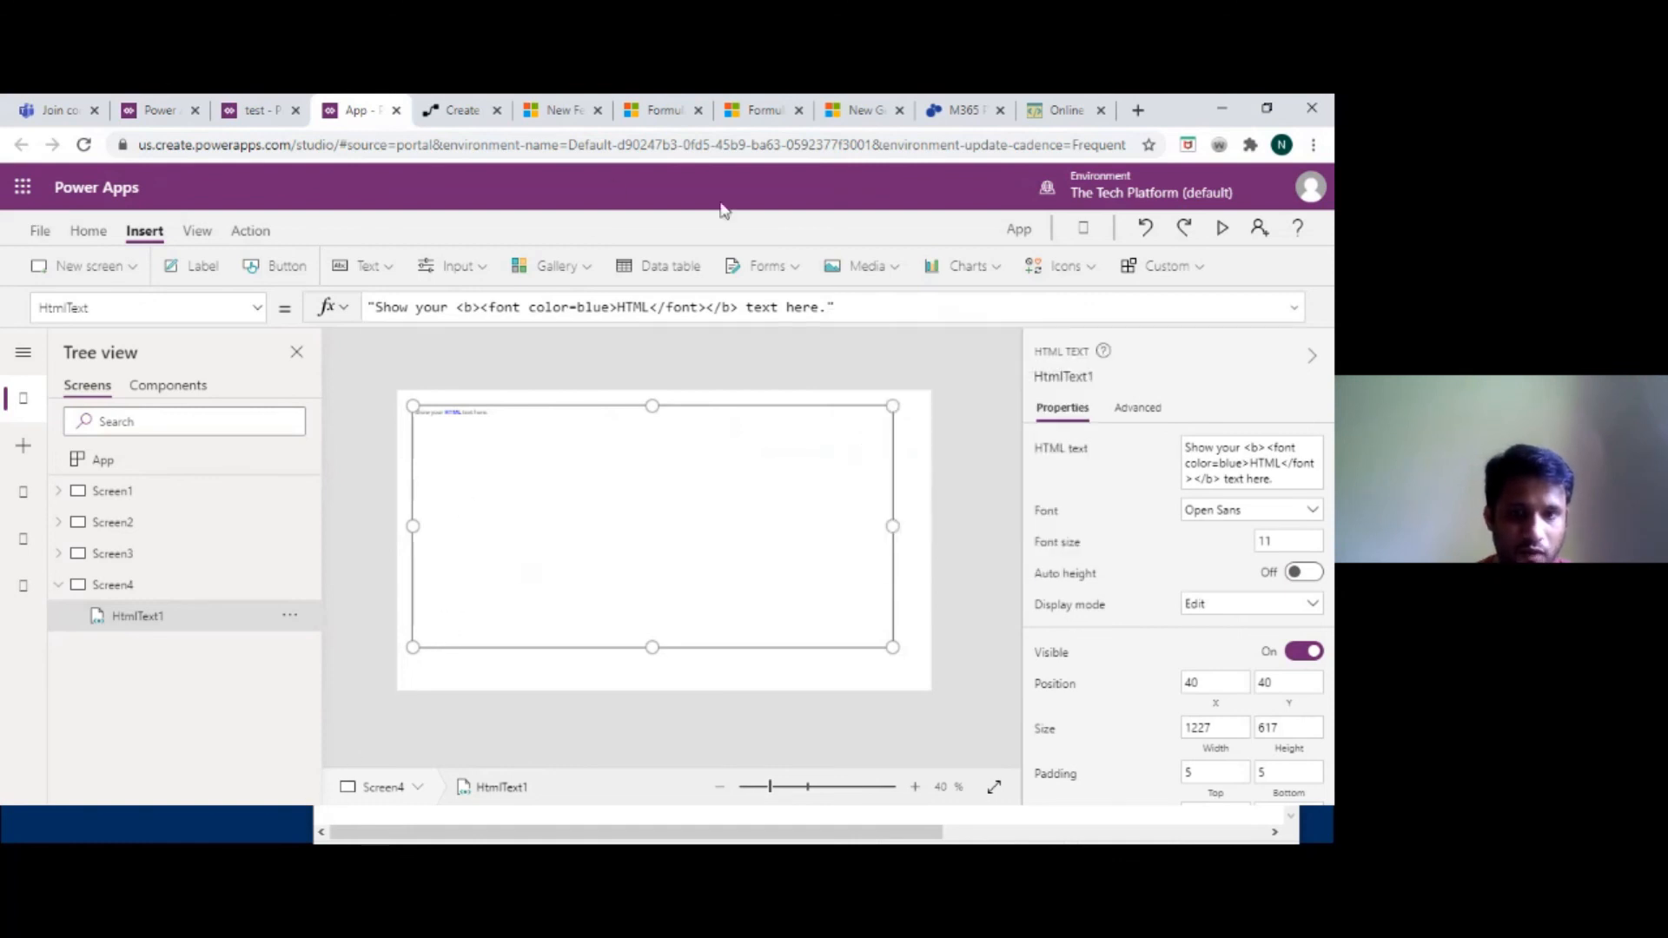
{"action": "left_click", "coordinate": [1267, 108]}
{"action": "left_click", "coordinate": [689, 402]}
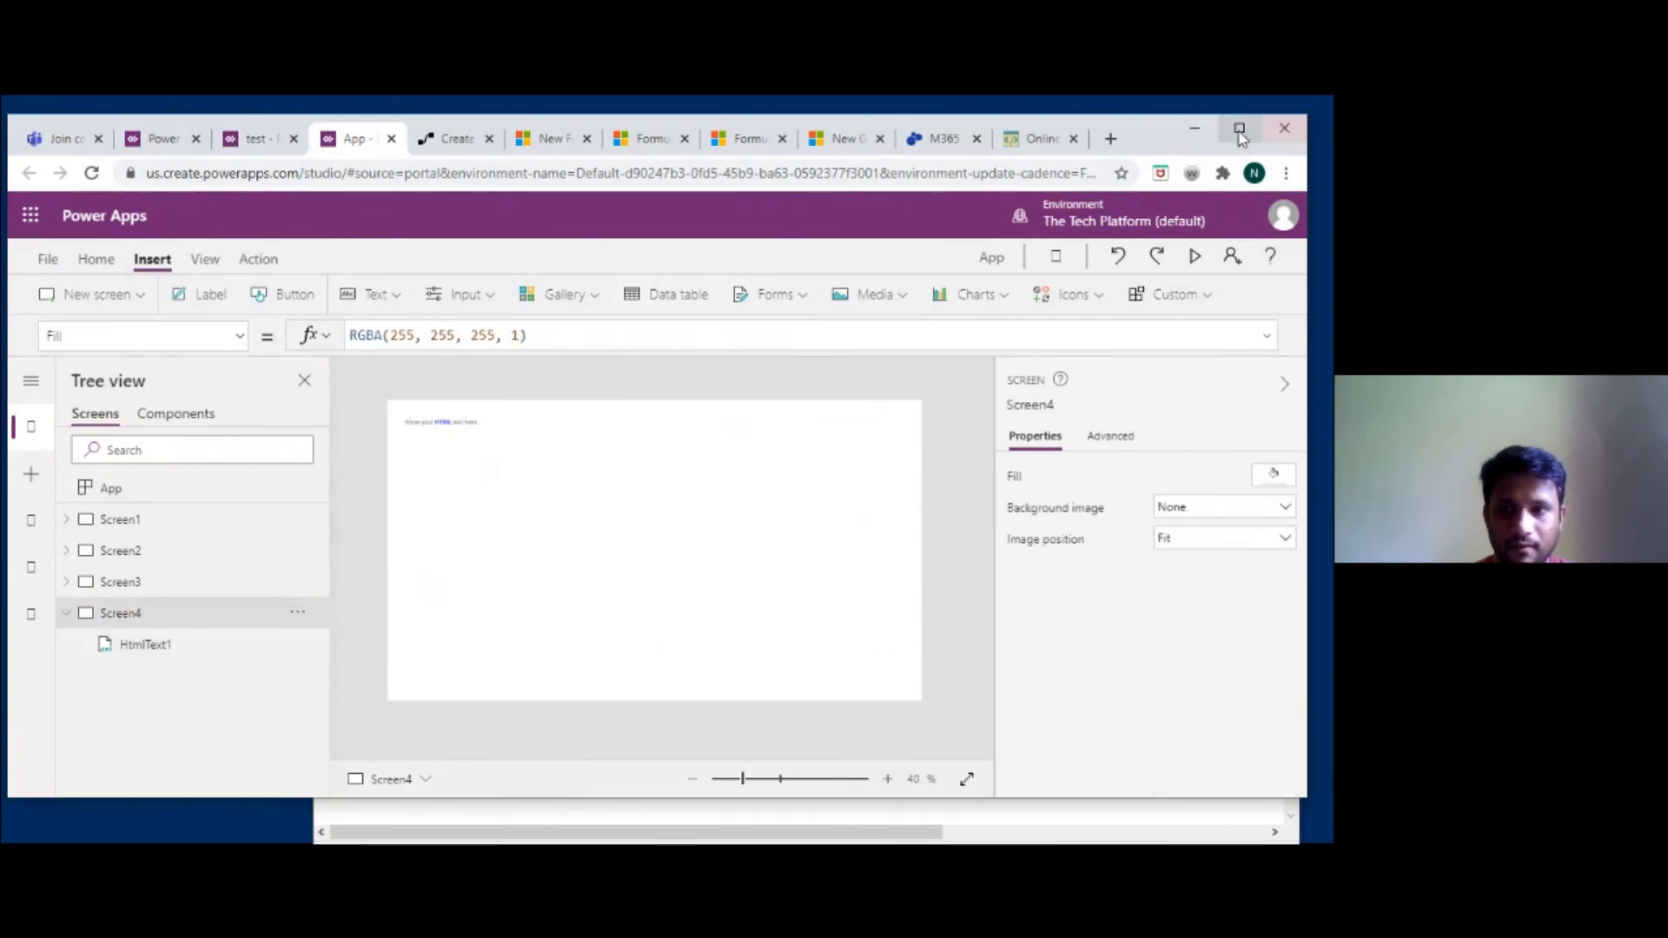
{"action": "left_click", "coordinate": [1240, 129]}
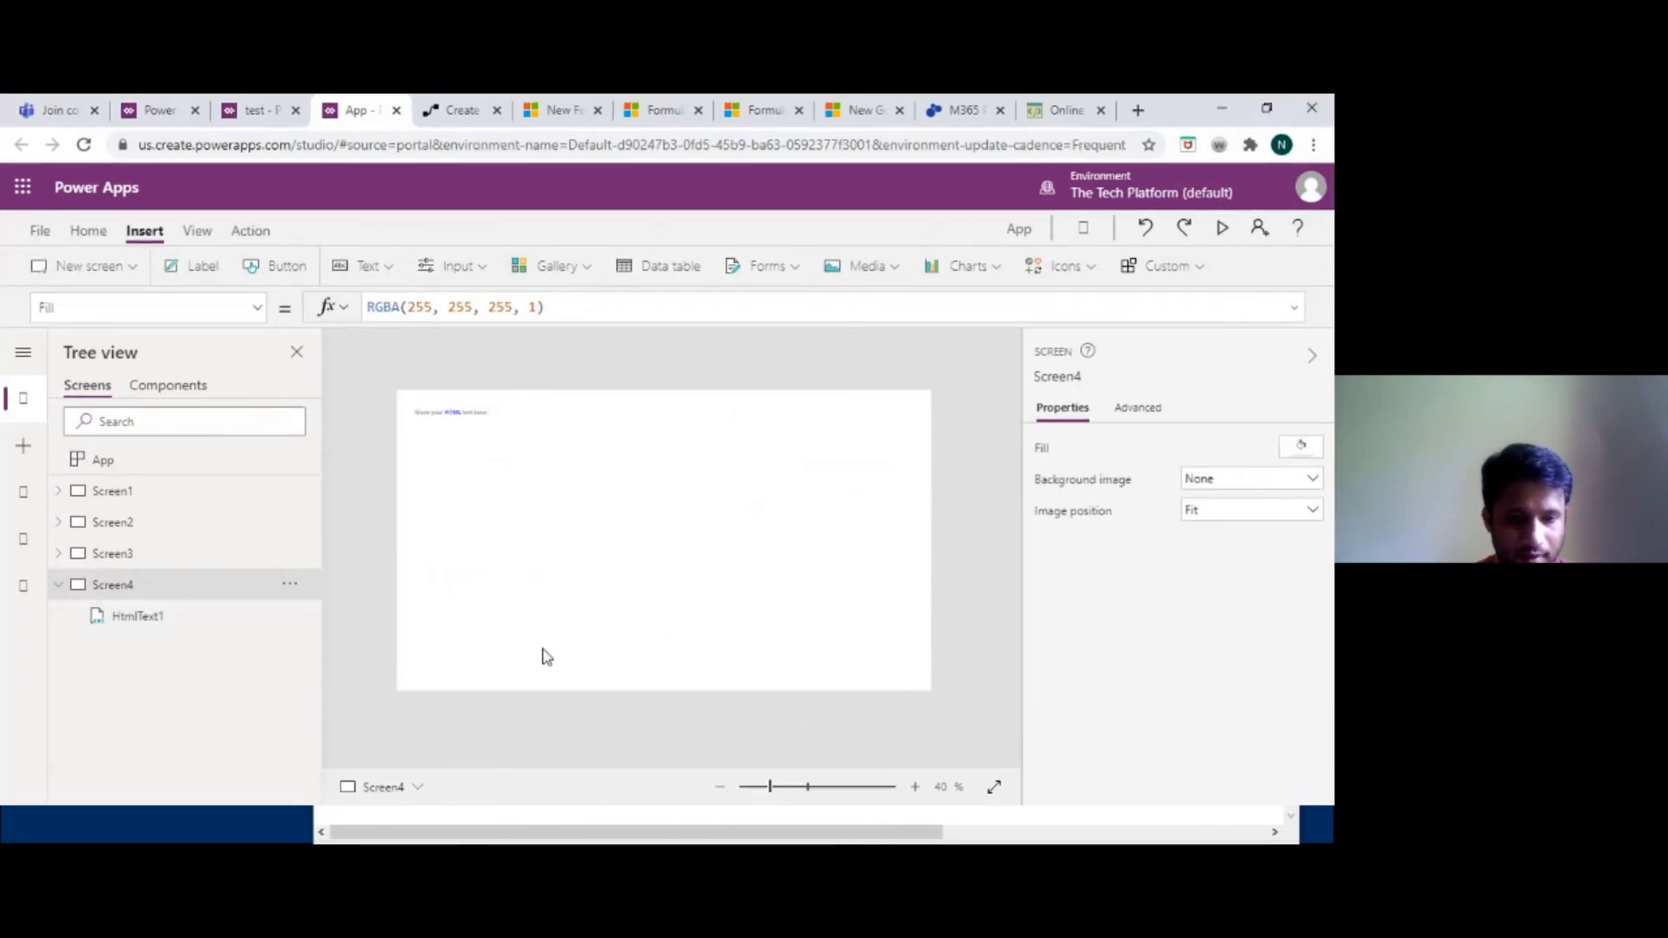
{"action": "key", "text": "super"}
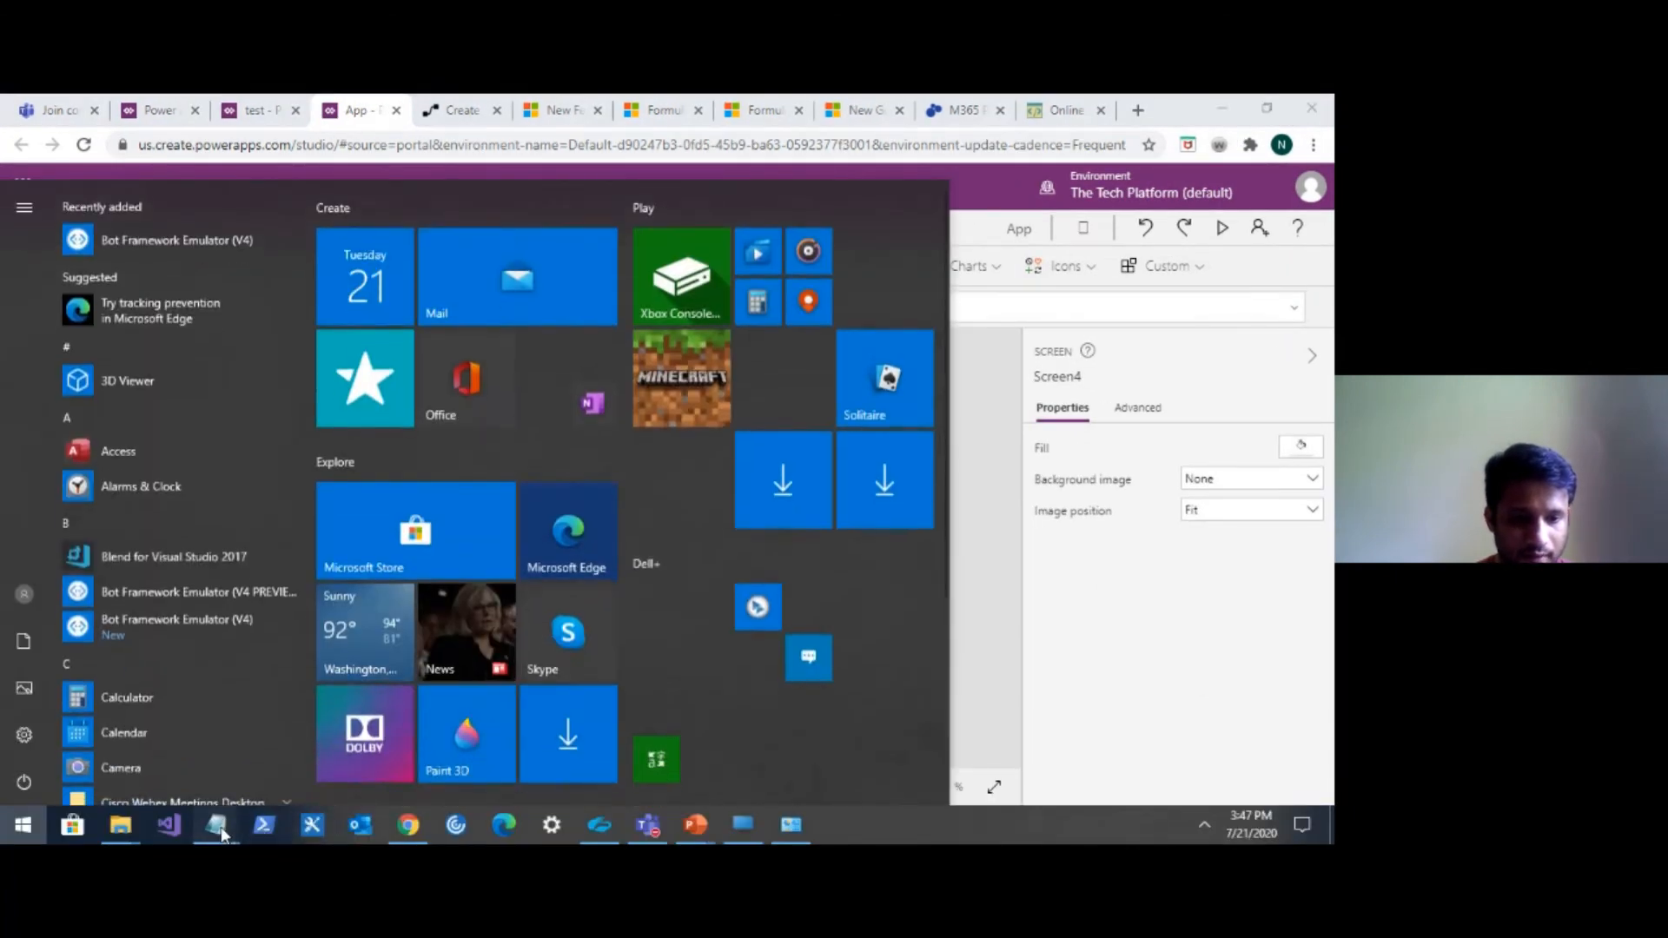
Copy the prepared HTML snippet from Notepad and return to the HTML text control in Power Apps.
{"action": "mouse_move", "coordinate": [217, 830]}
{"action": "left_click", "coordinate": [551, 733]}
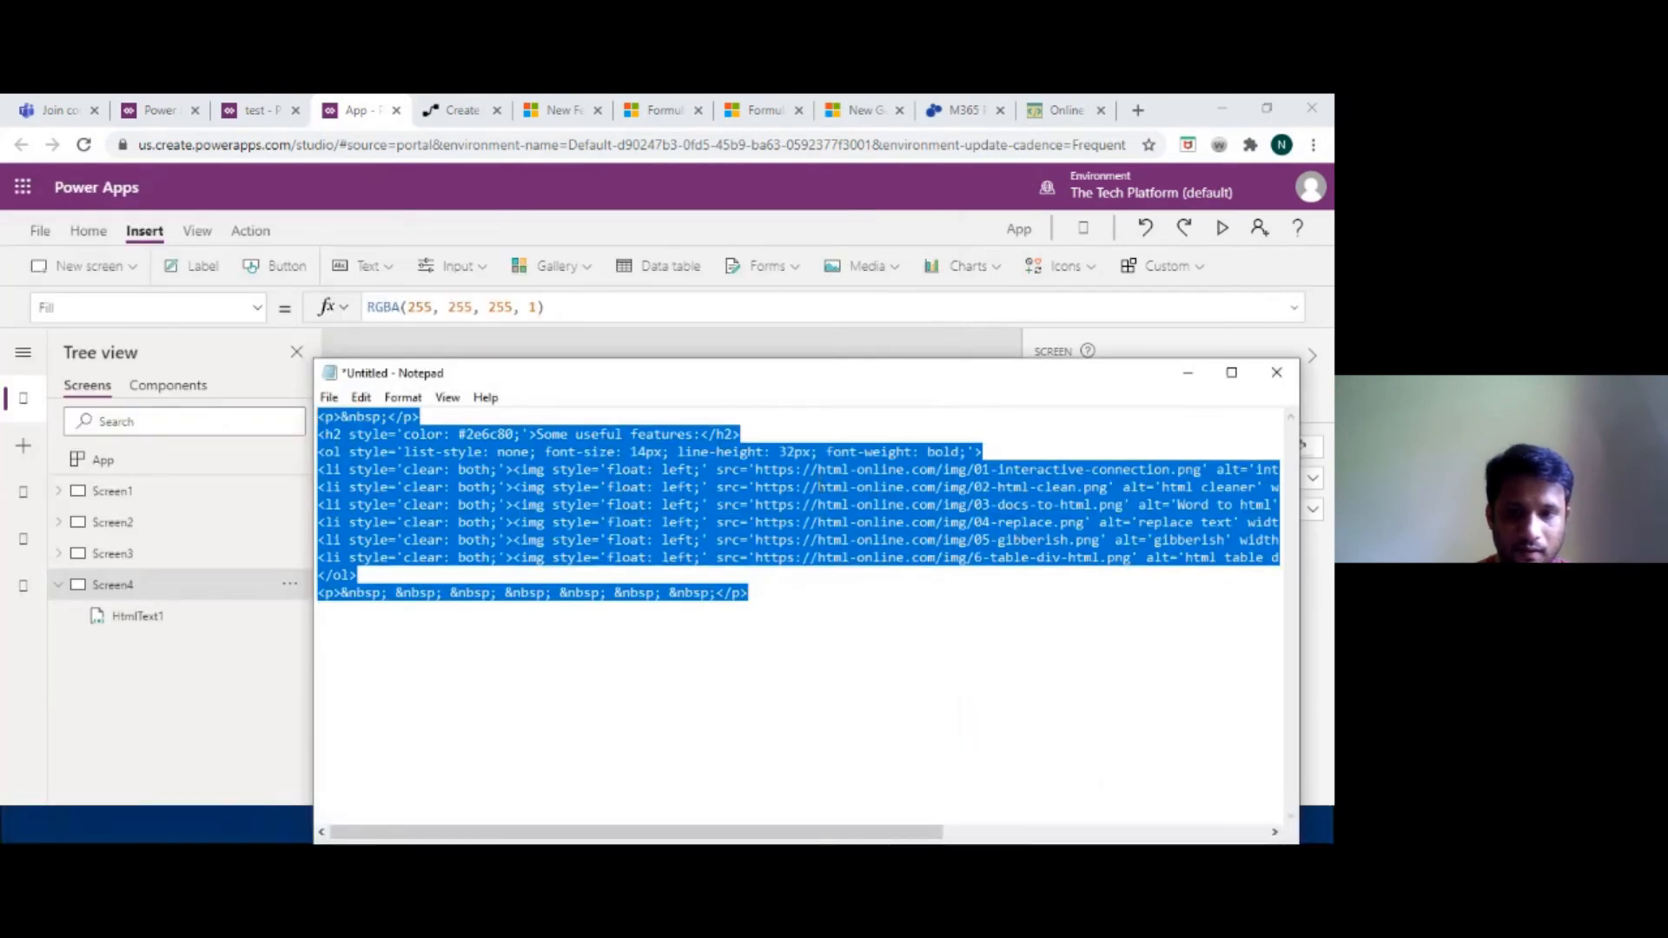
{"action": "right_click", "coordinate": [817, 492]}
{"action": "left_click", "coordinate": [607, 546]}
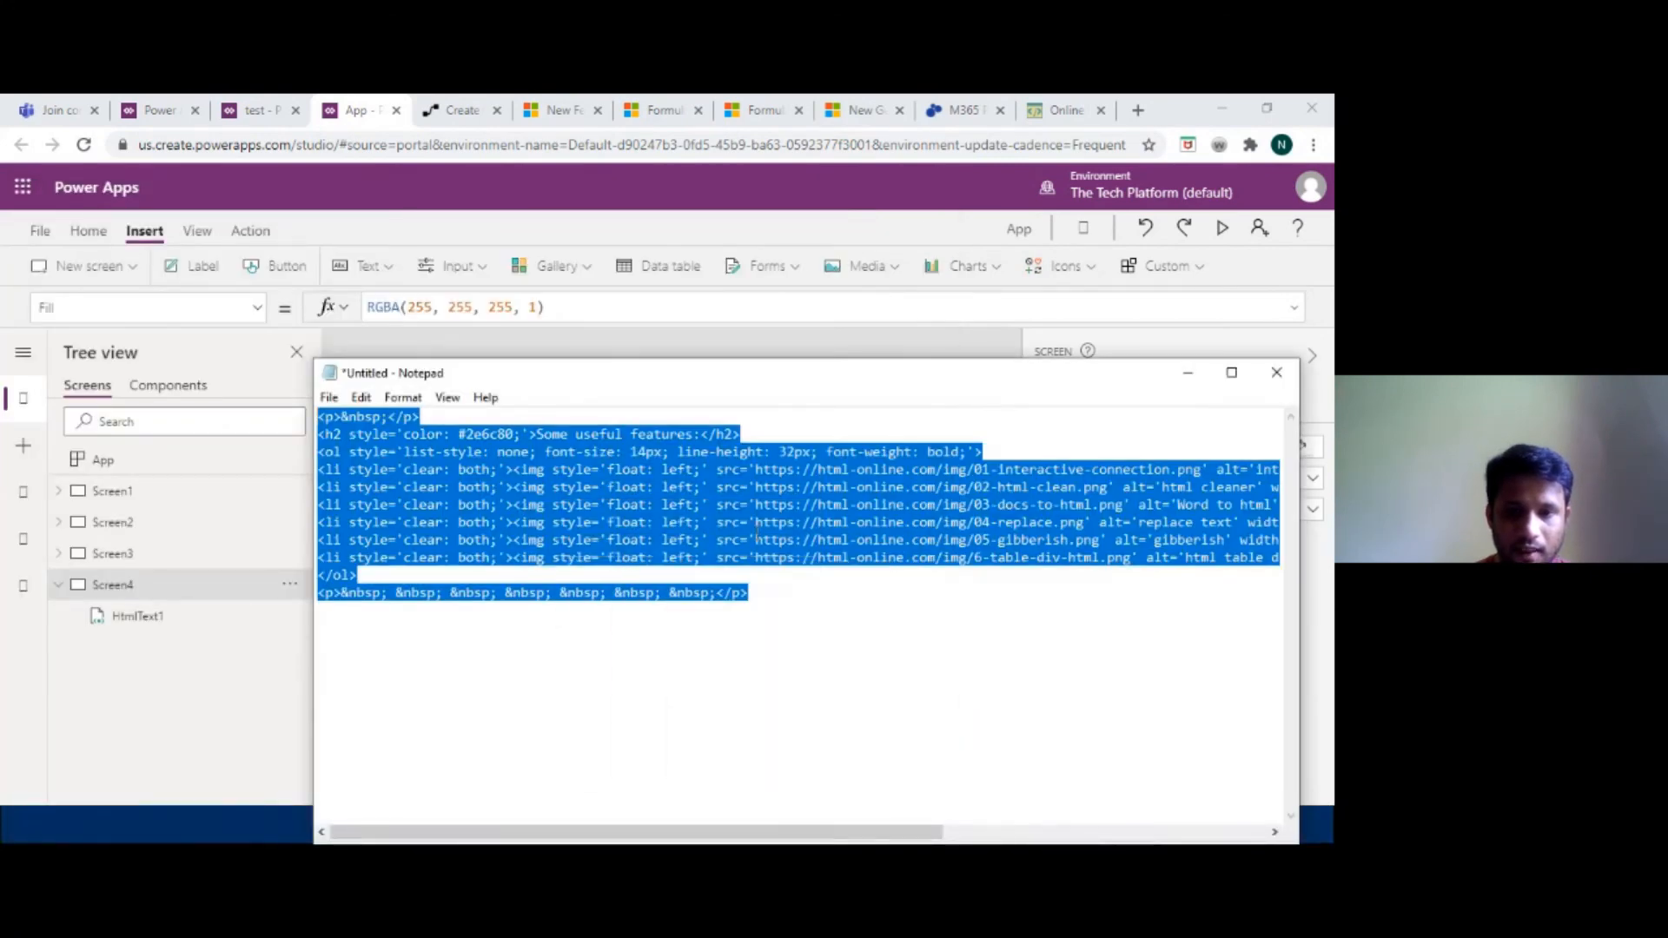
{"action": "left_click", "coordinate": [1190, 382]}
{"action": "left_click", "coordinate": [653, 421]}
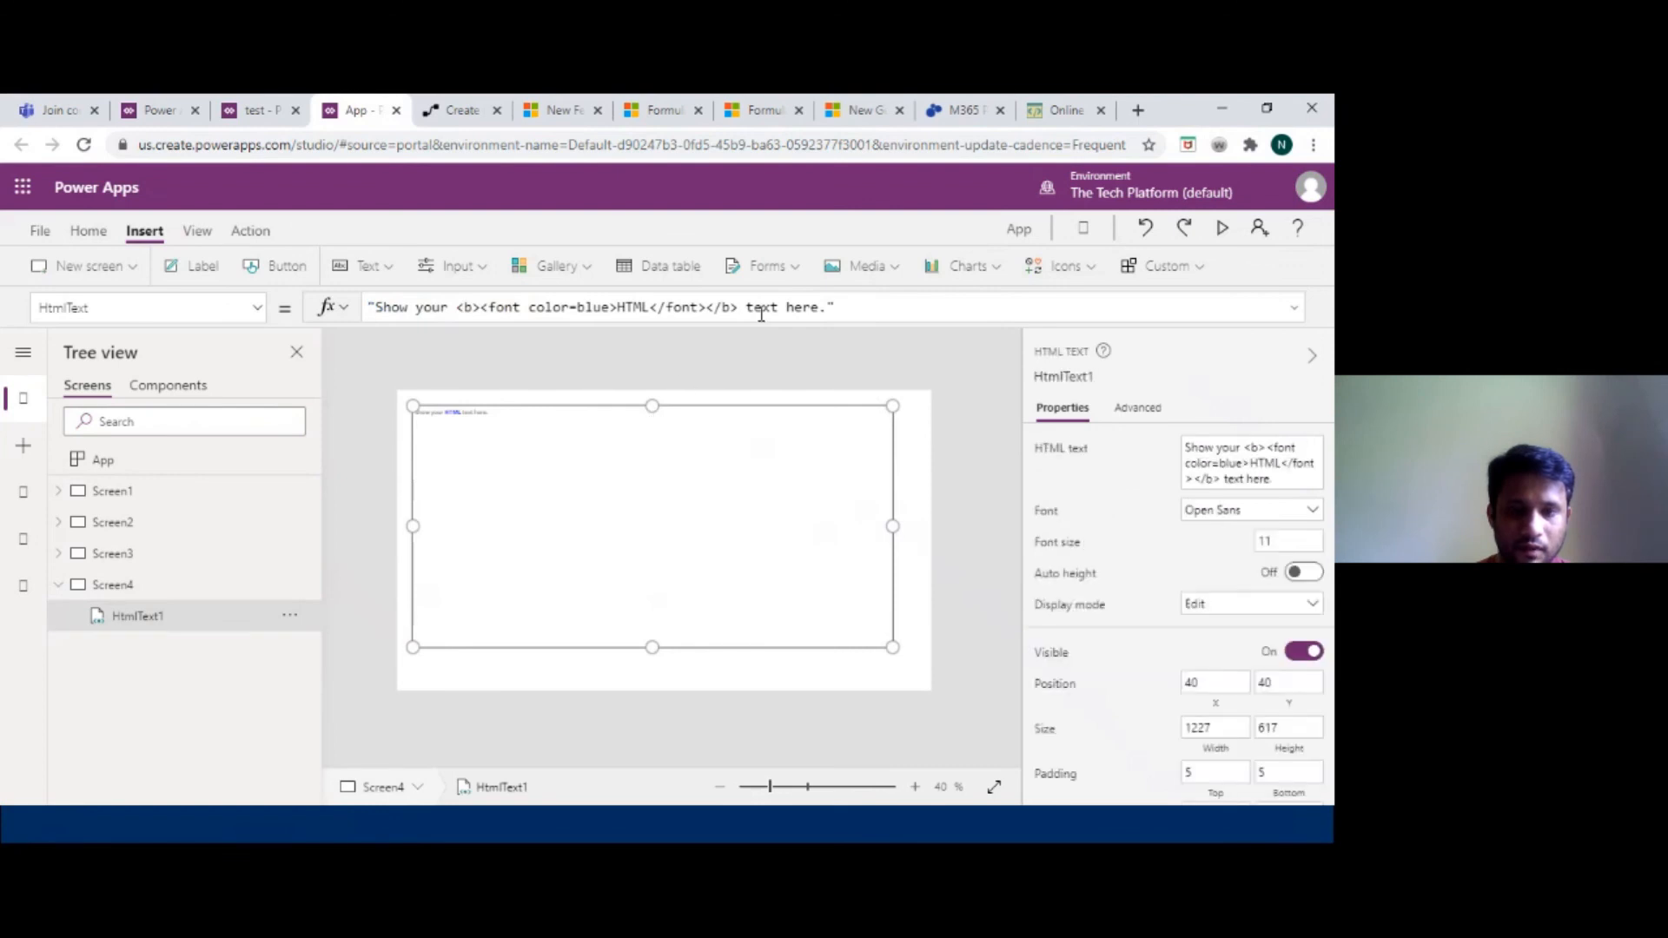
Paste the HTML snippet at the end of the HTML text control's HtmlText formula and expand the formula bar.
{"action": "left_click", "coordinate": [824, 308]}
{"action": "right_click", "coordinate": [824, 310]}
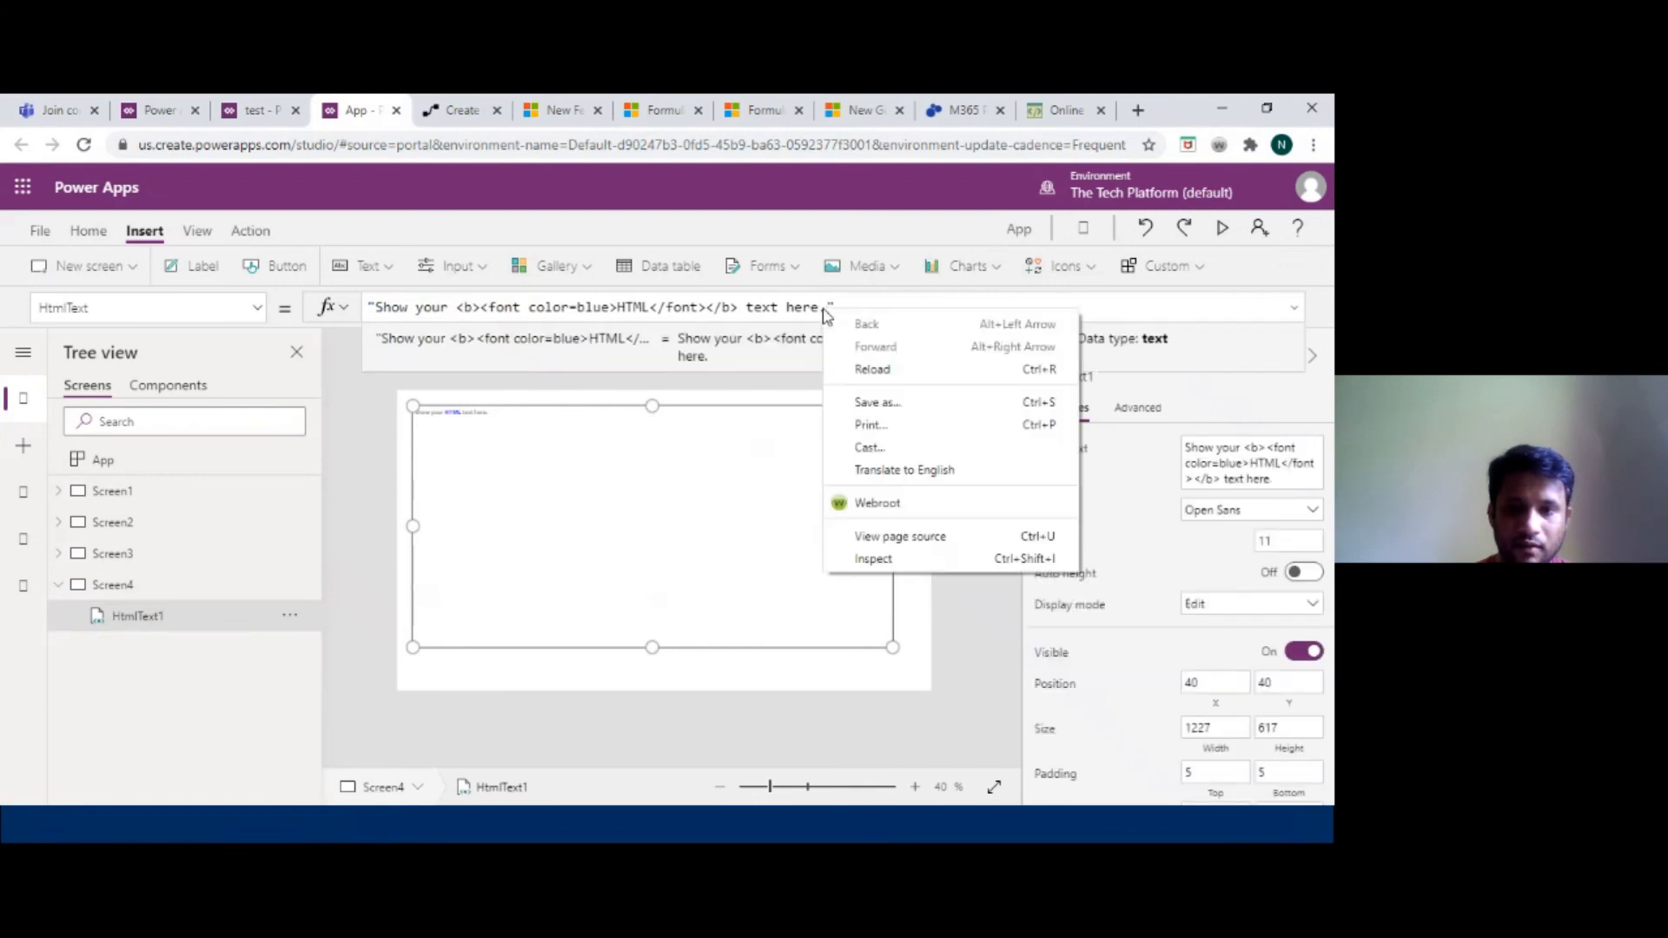
{"action": "left_click", "coordinate": [823, 308]}
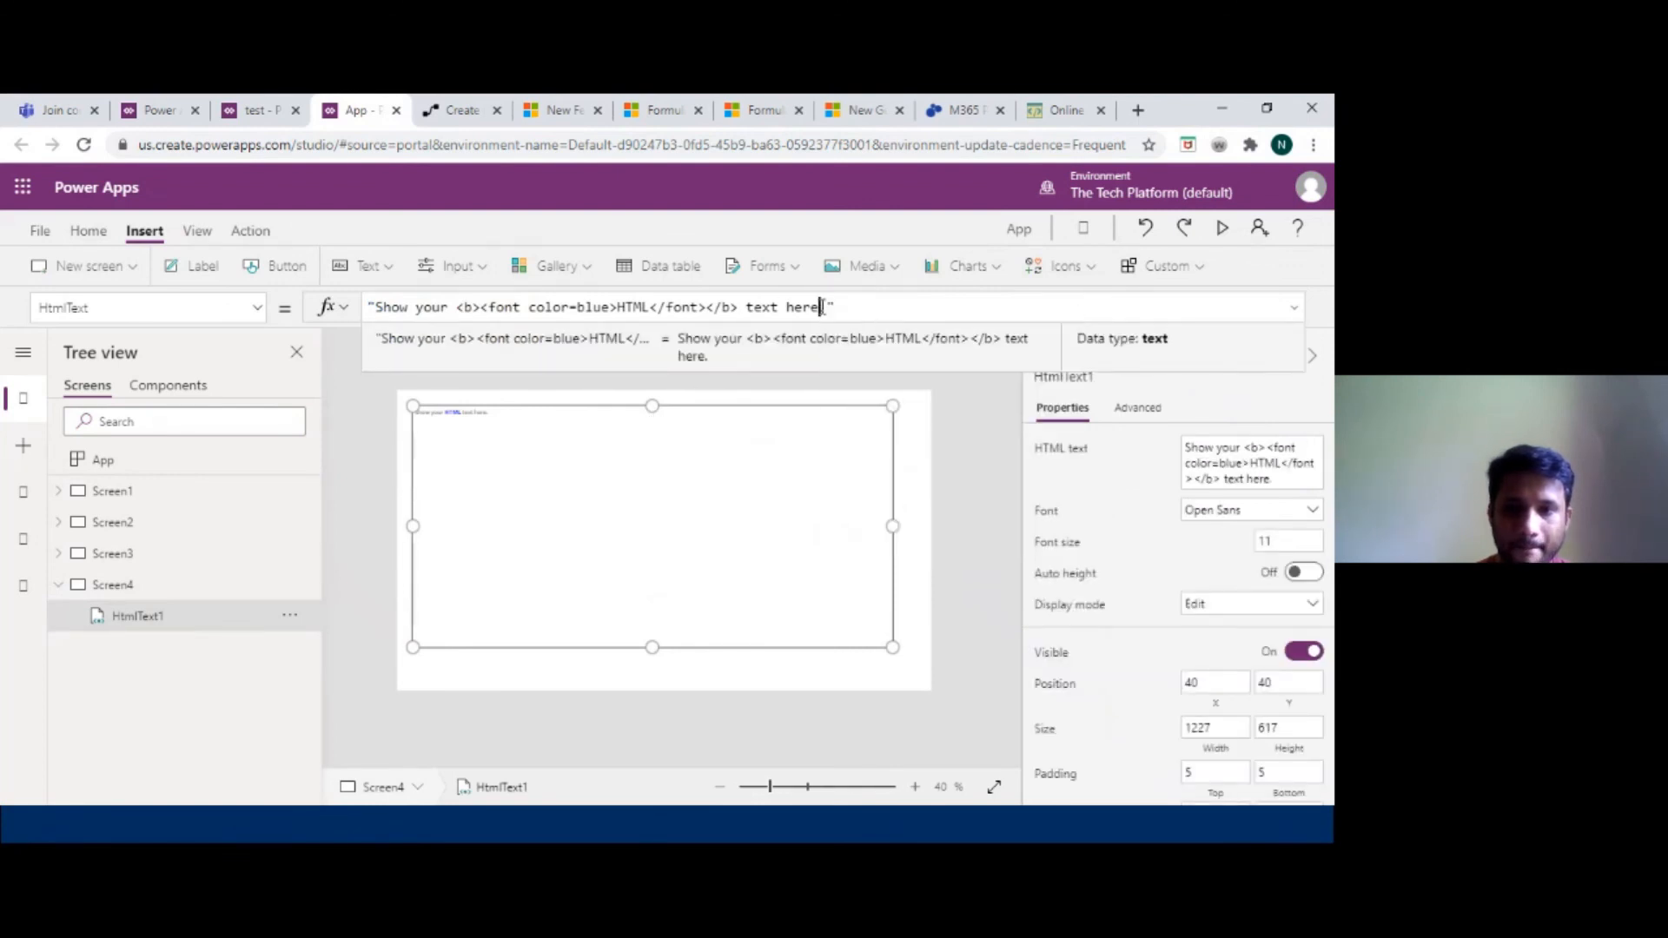
{"action": "key", "text": "ctrl+v"}
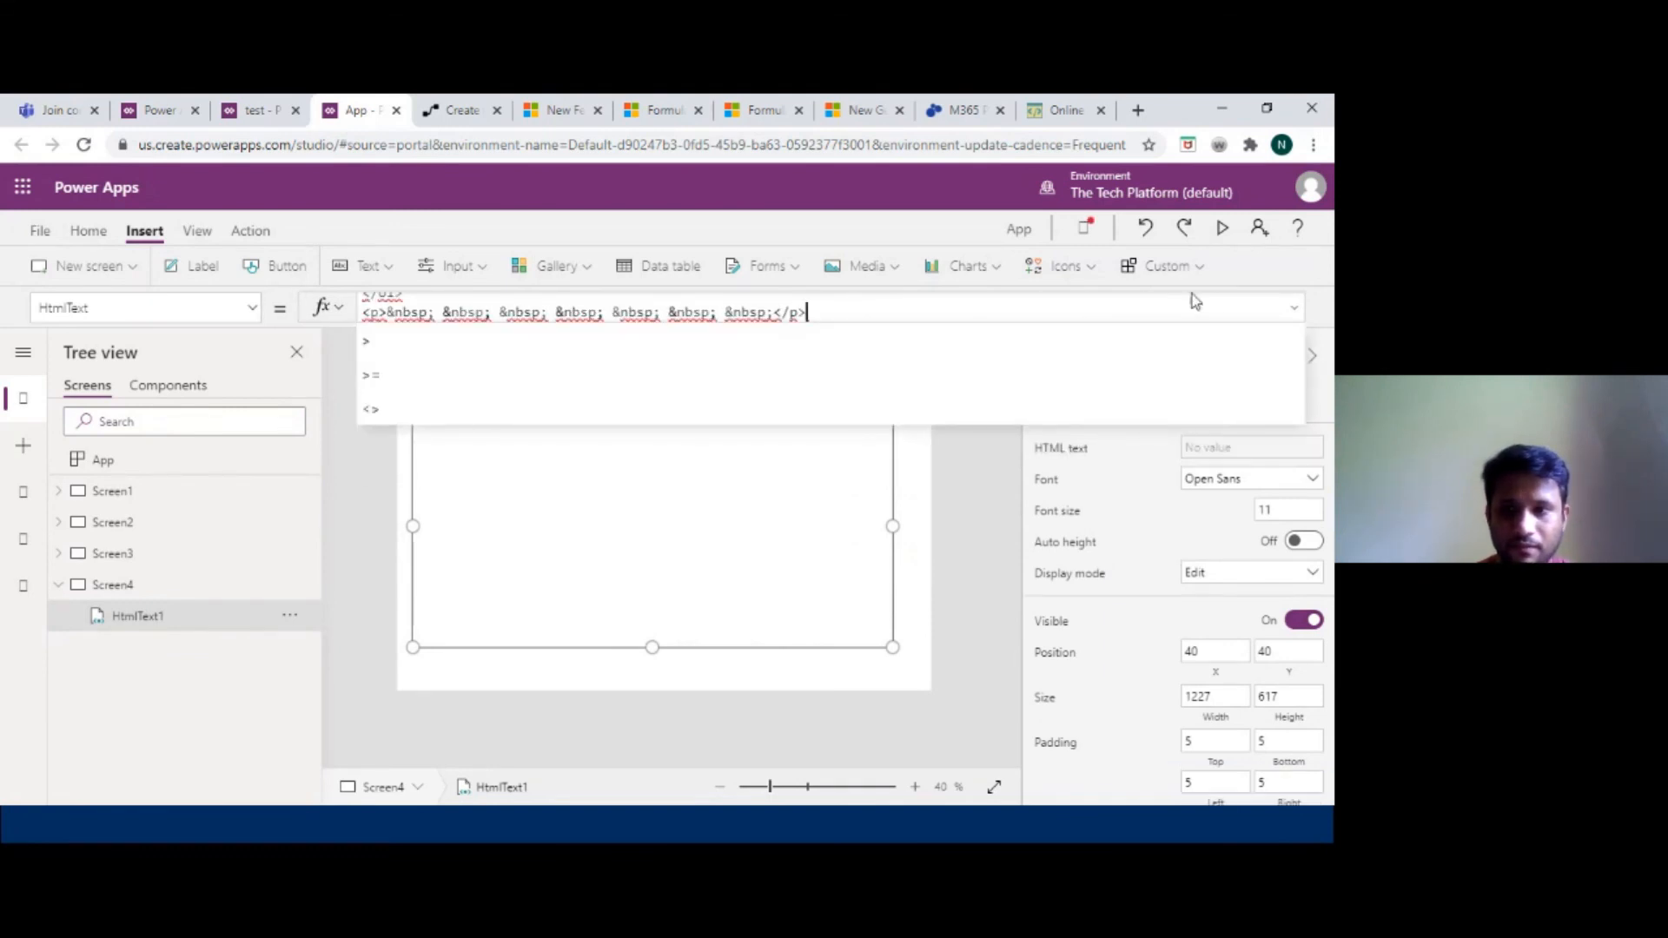
{"action": "left_click", "coordinate": [1292, 312]}
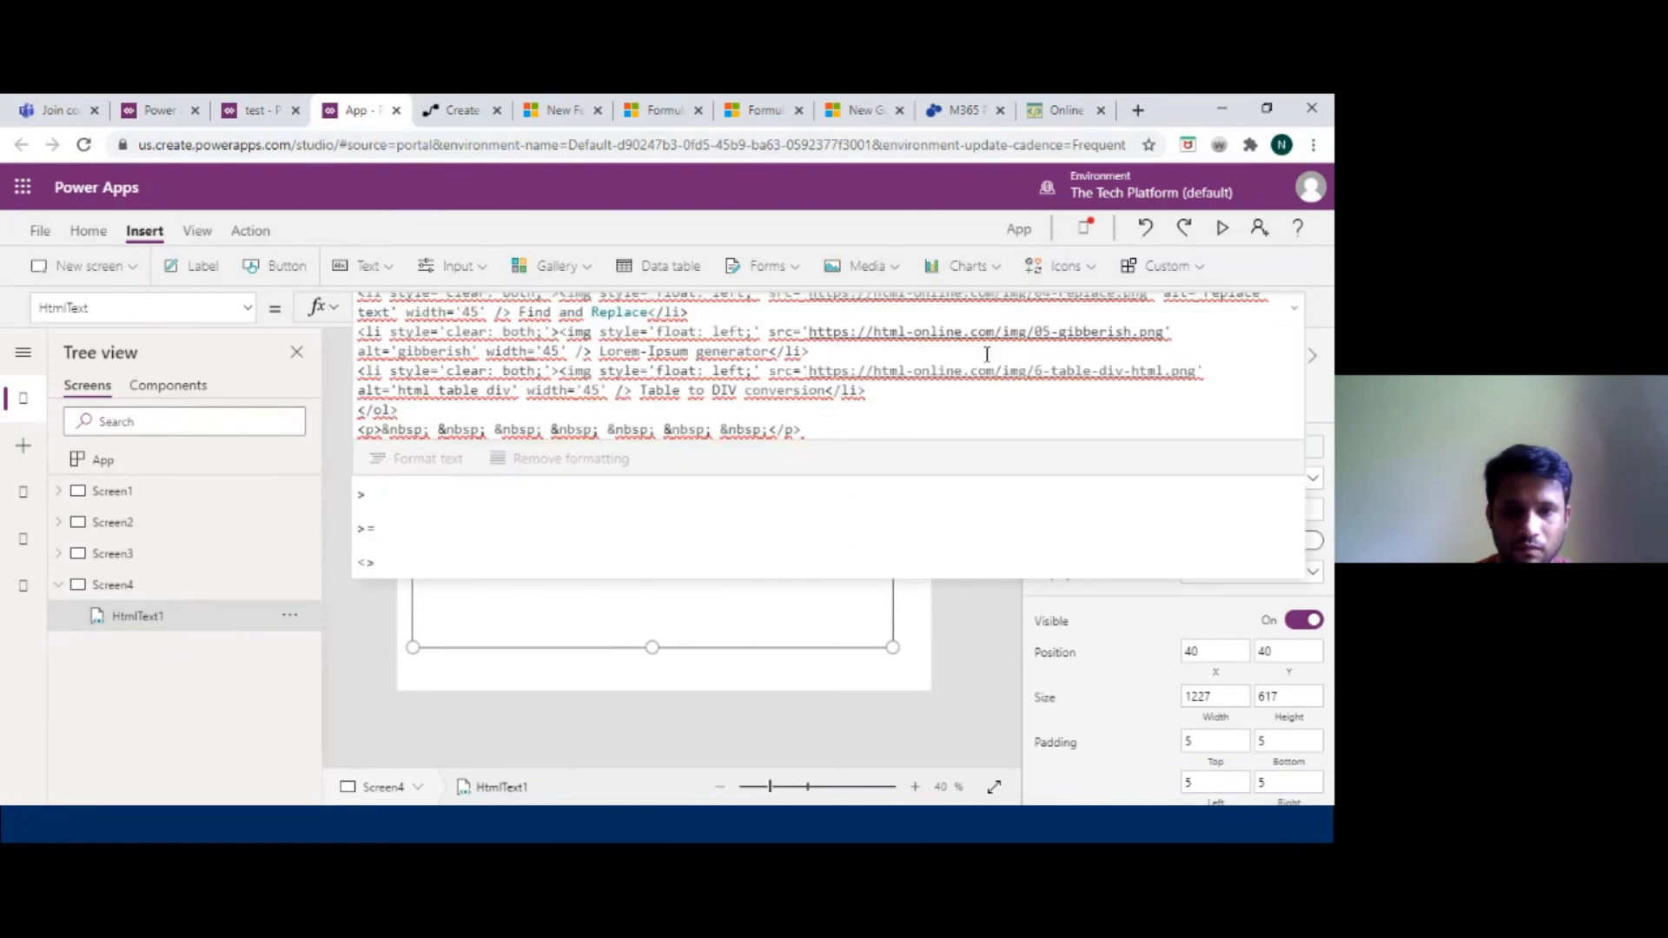
Move the closing quotation mark from after the original text to the end of the pasted markup.
{"action": "scroll", "coordinate": [863, 383], "scroll_direction": "up", "scroll_amount": 5}
{"action": "scroll", "coordinate": [863, 382], "scroll_direction": "up", "scroll_amount": 1}
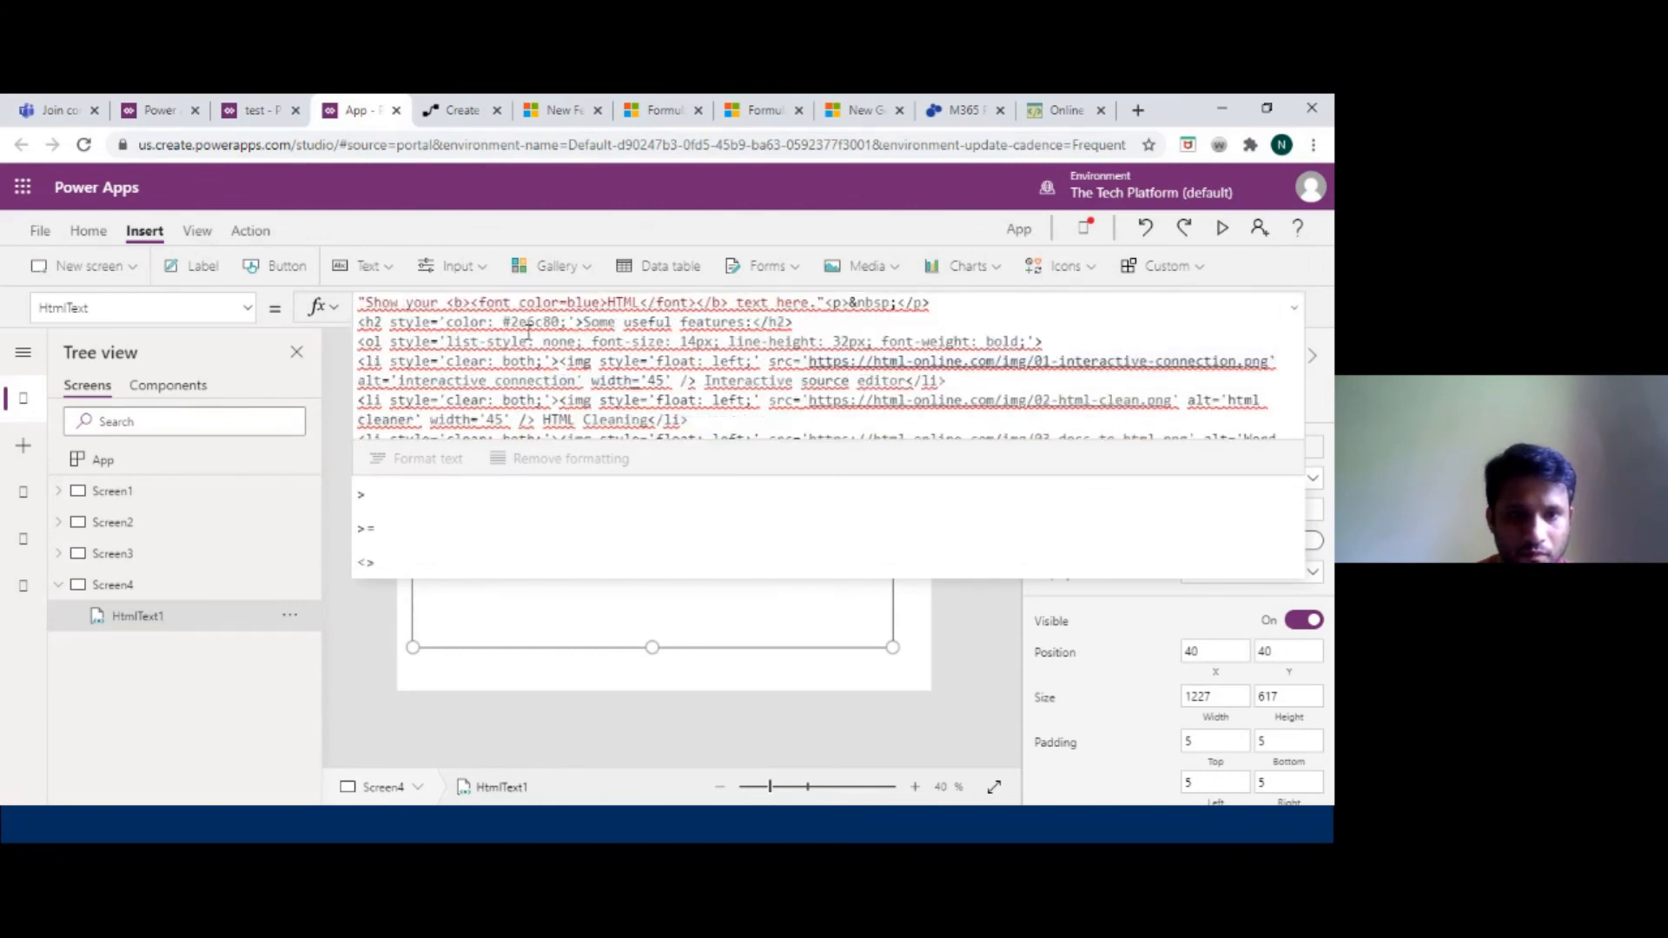
{"action": "left_click", "coordinate": [826, 305]}
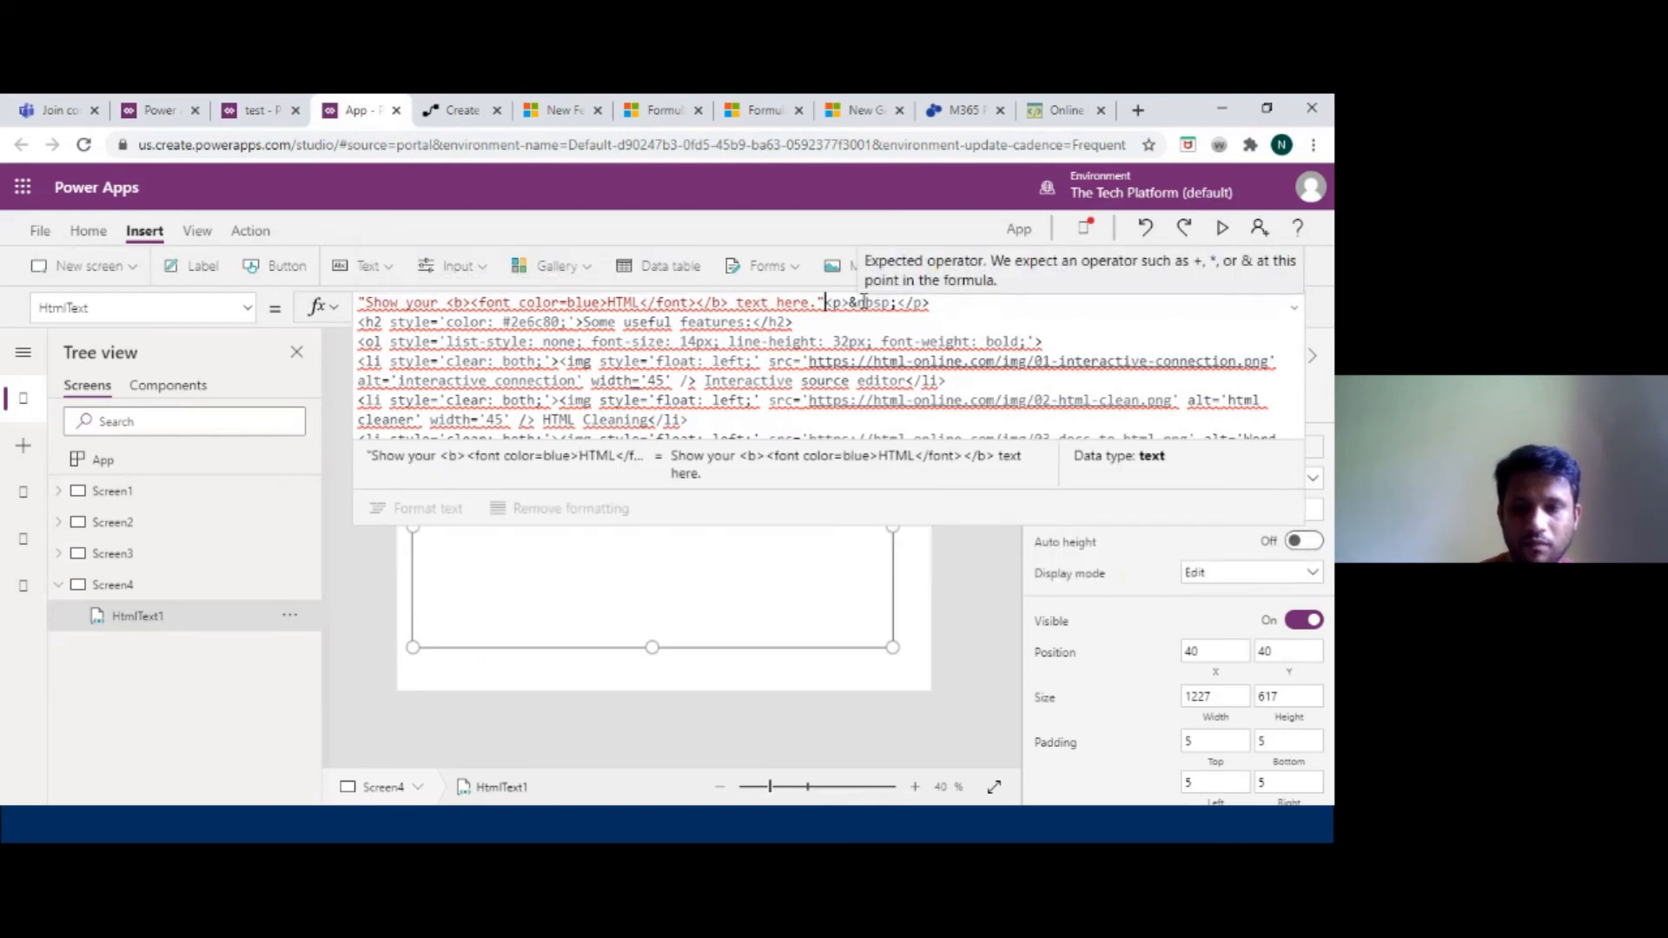
{"action": "key", "text": "BackSpace"}
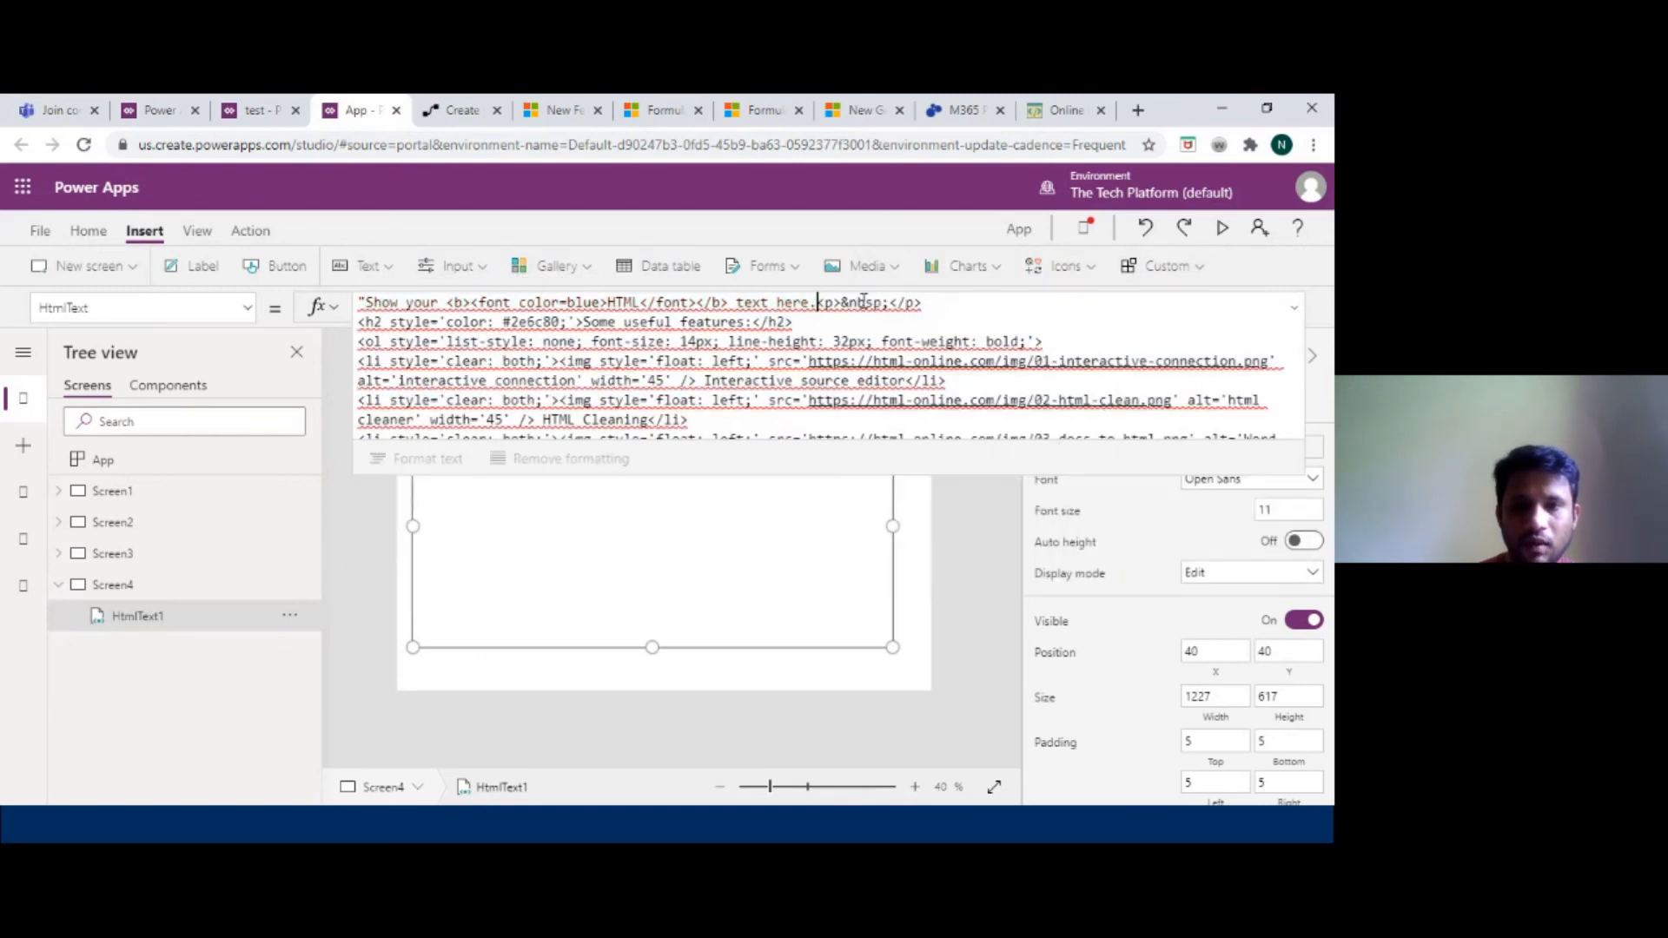
{"action": "scroll", "coordinate": [879, 351], "scroll_direction": "down", "scroll_amount": 3}
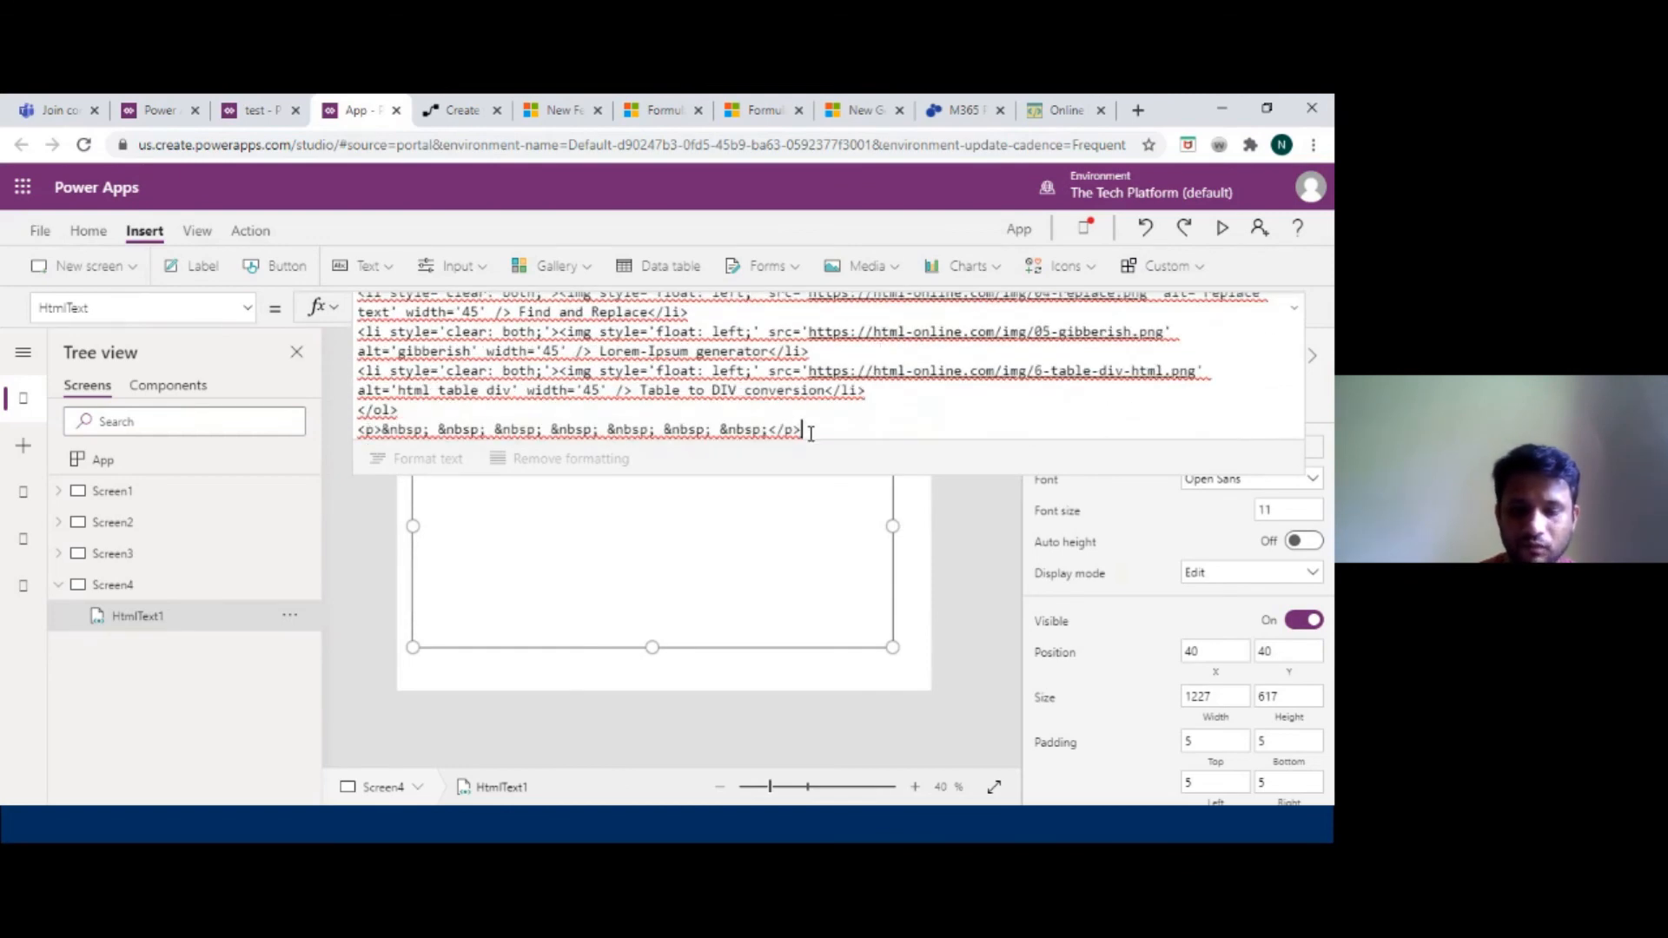
{"action": "type", "text": "\""}
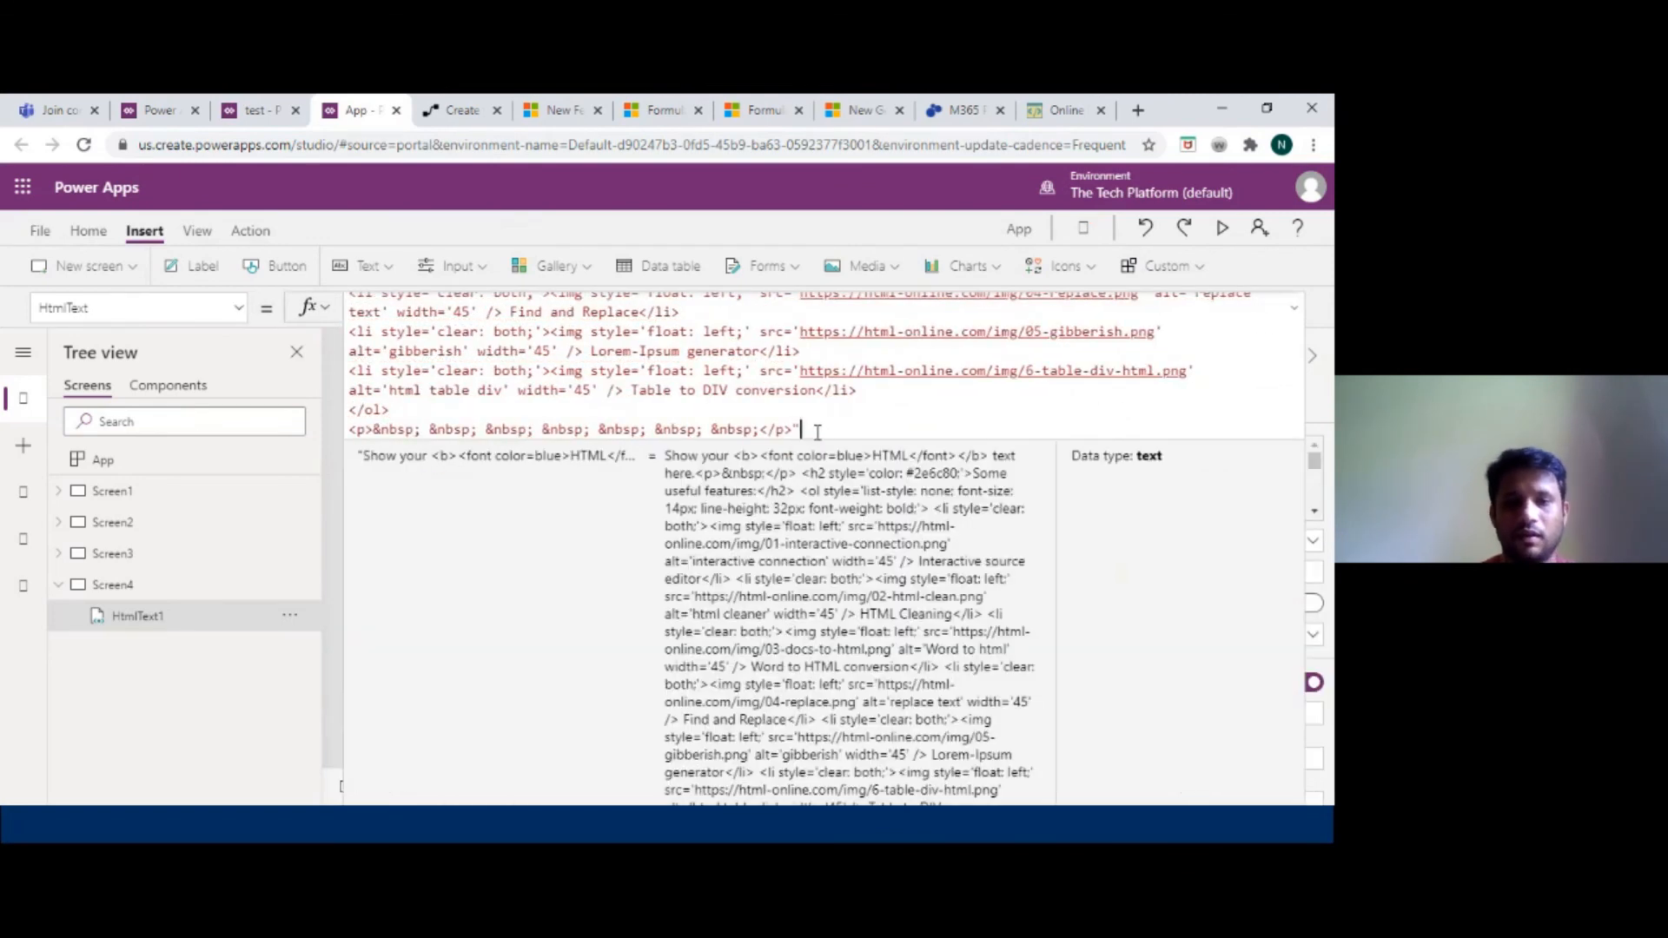
{"action": "left_click", "coordinate": [1295, 310]}
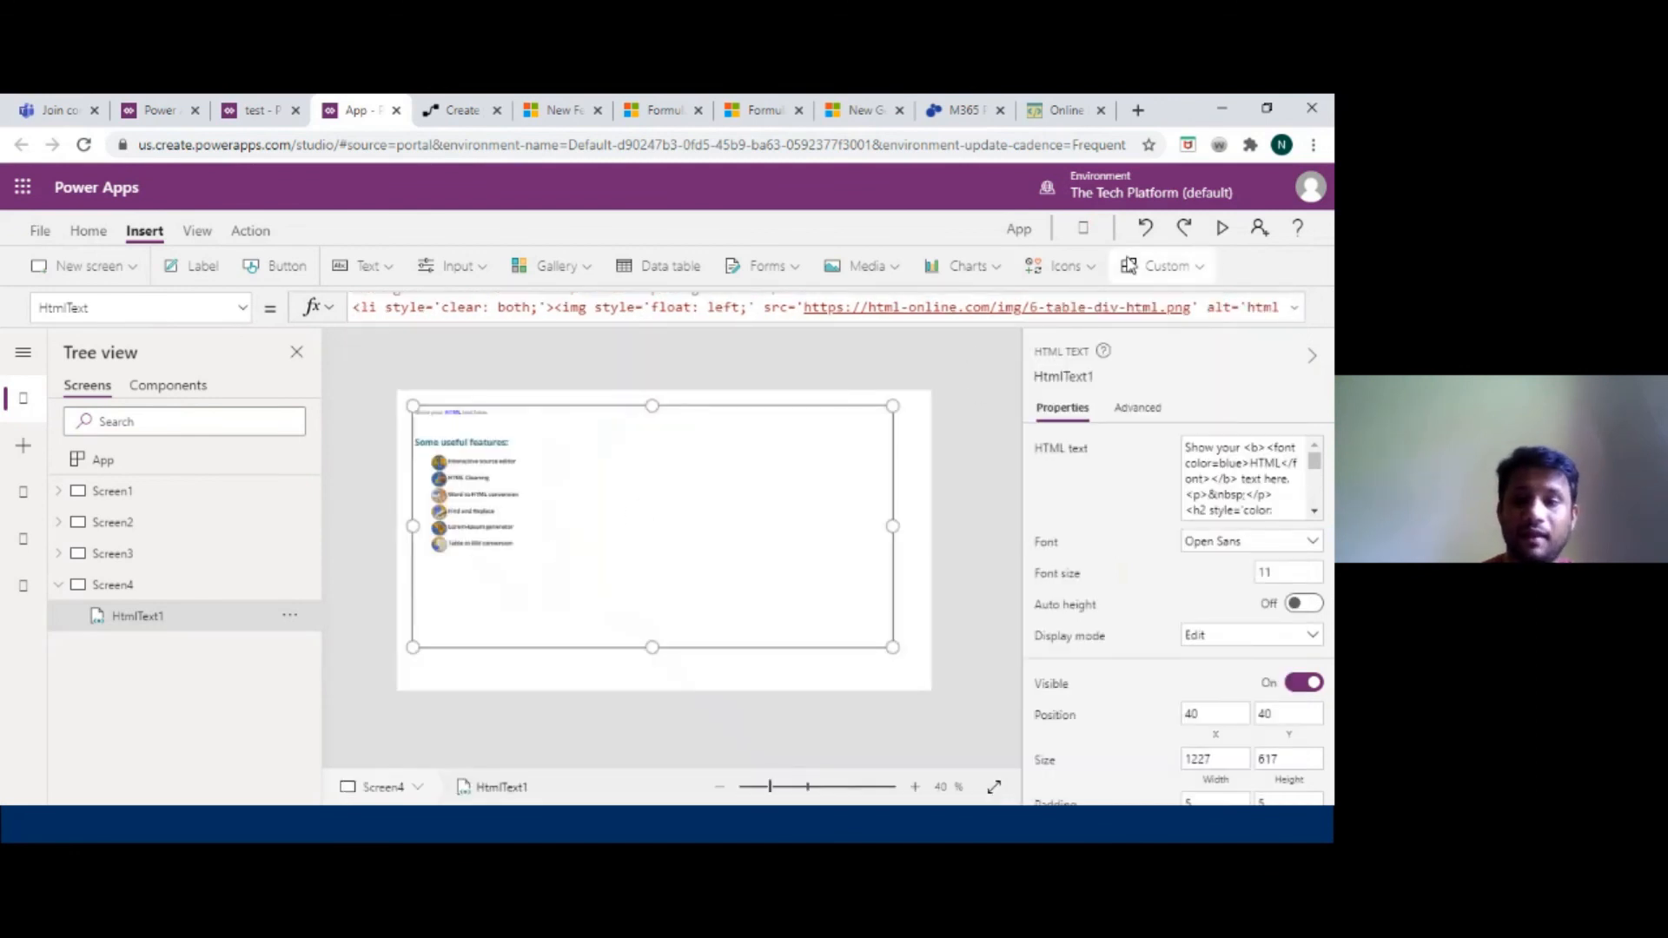
Preview the app to check how the HTML content renders, then close the preview.
{"action": "left_click", "coordinate": [1225, 231]}
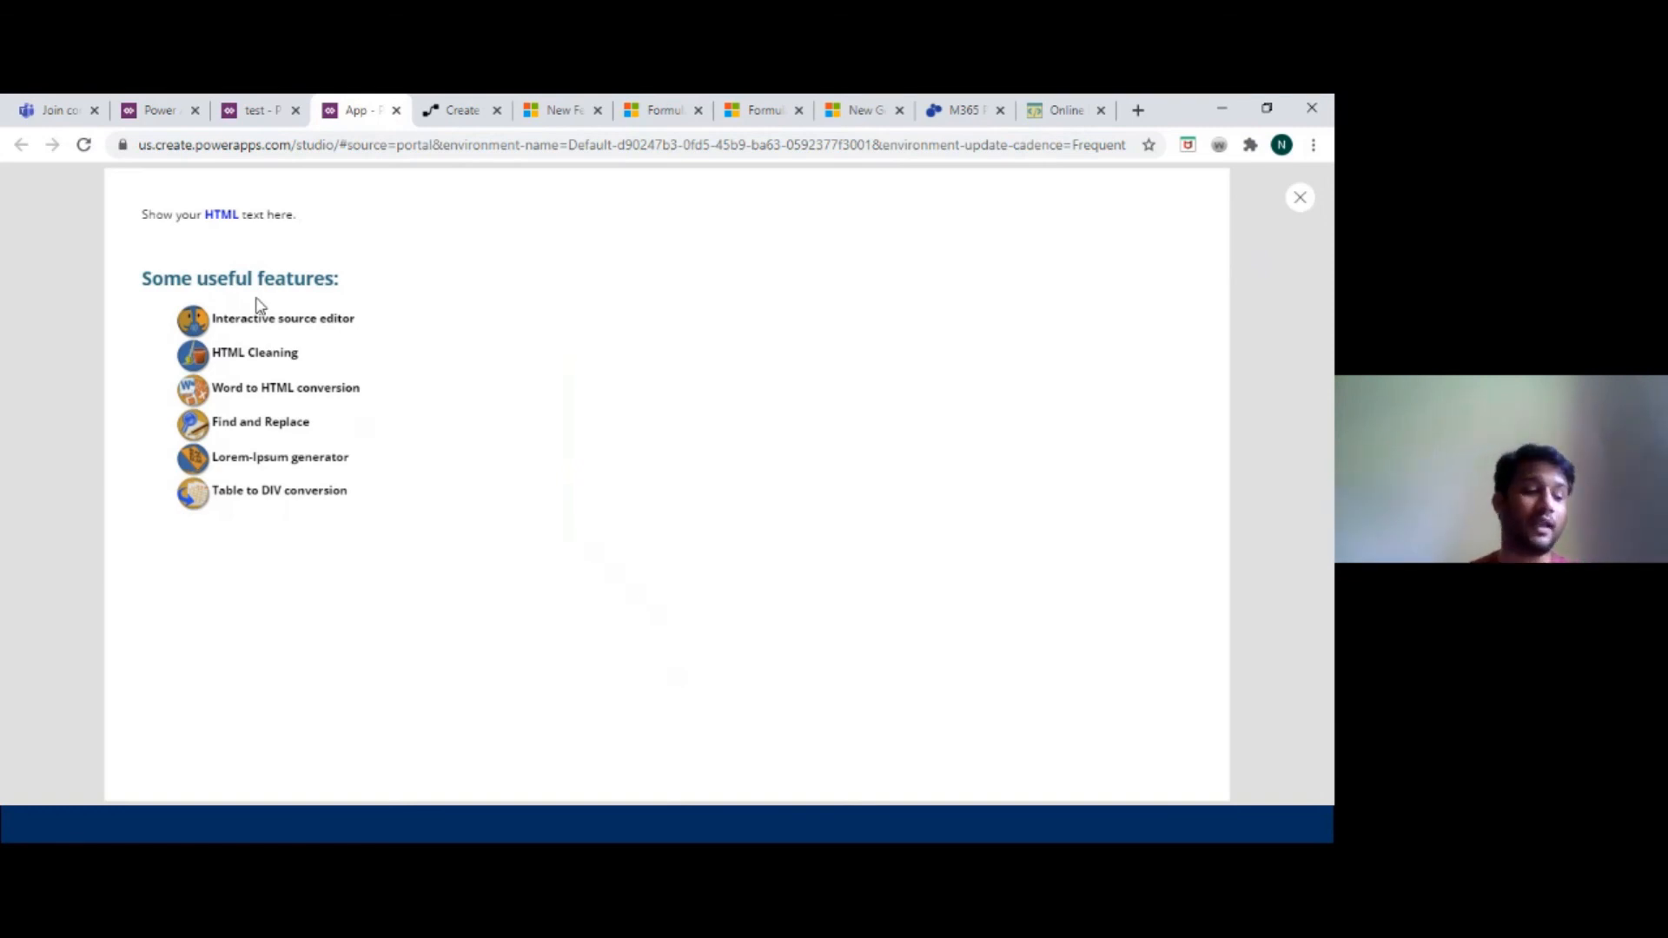
{"action": "left_click", "coordinate": [1299, 197]}
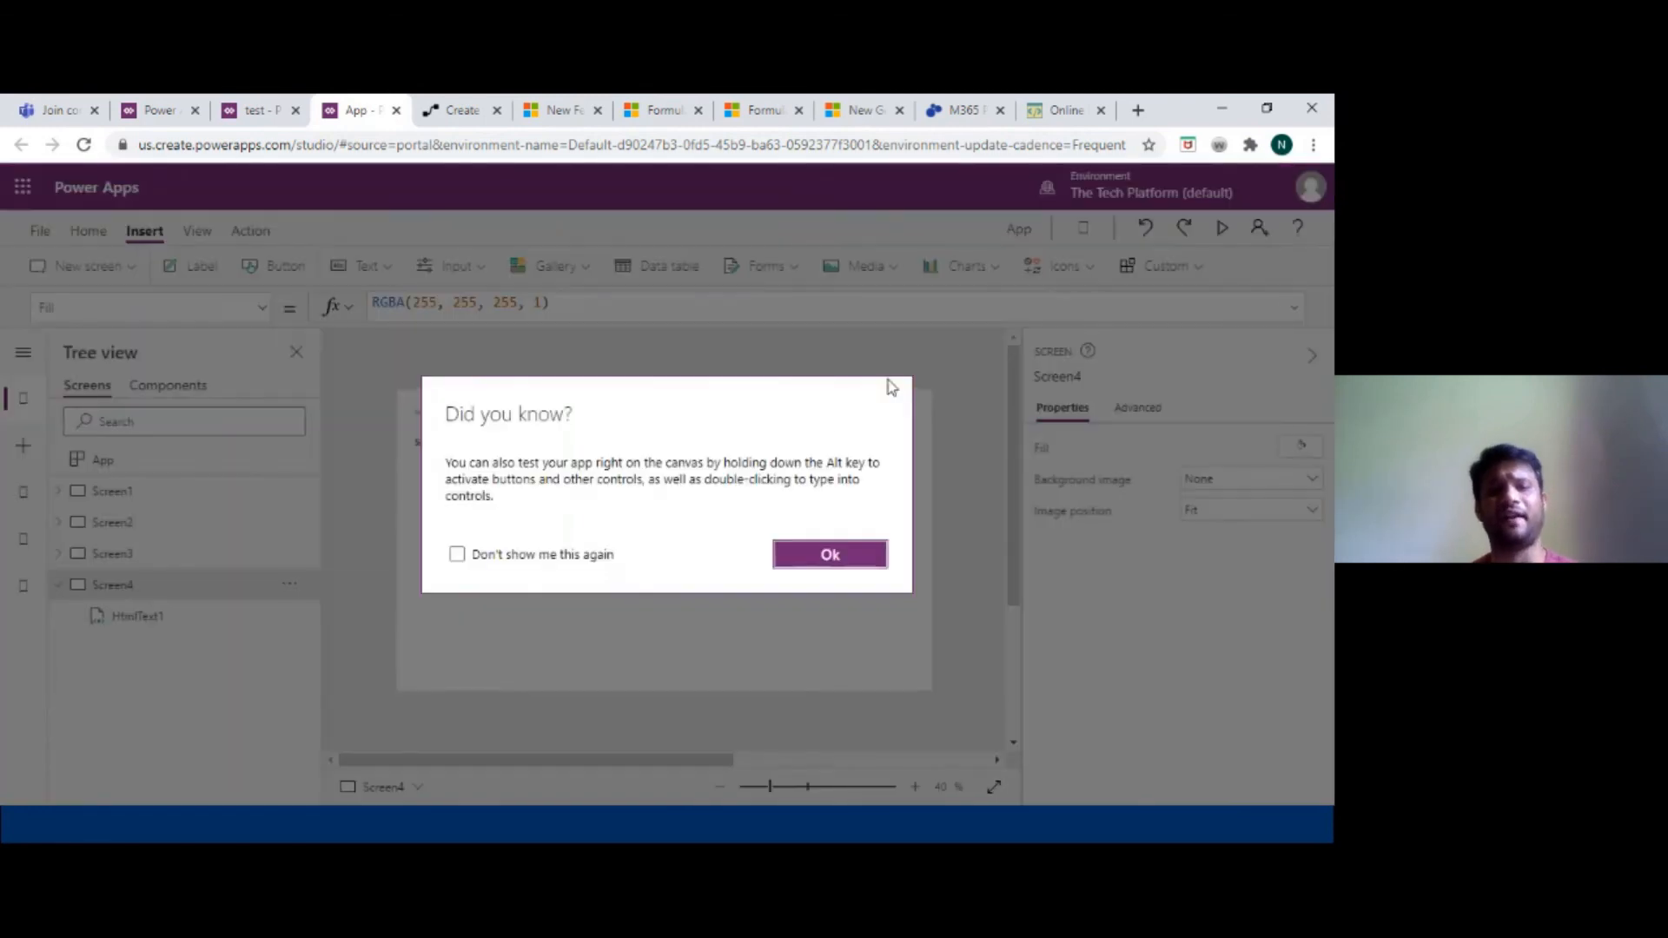
{"action": "left_click", "coordinate": [830, 555]}
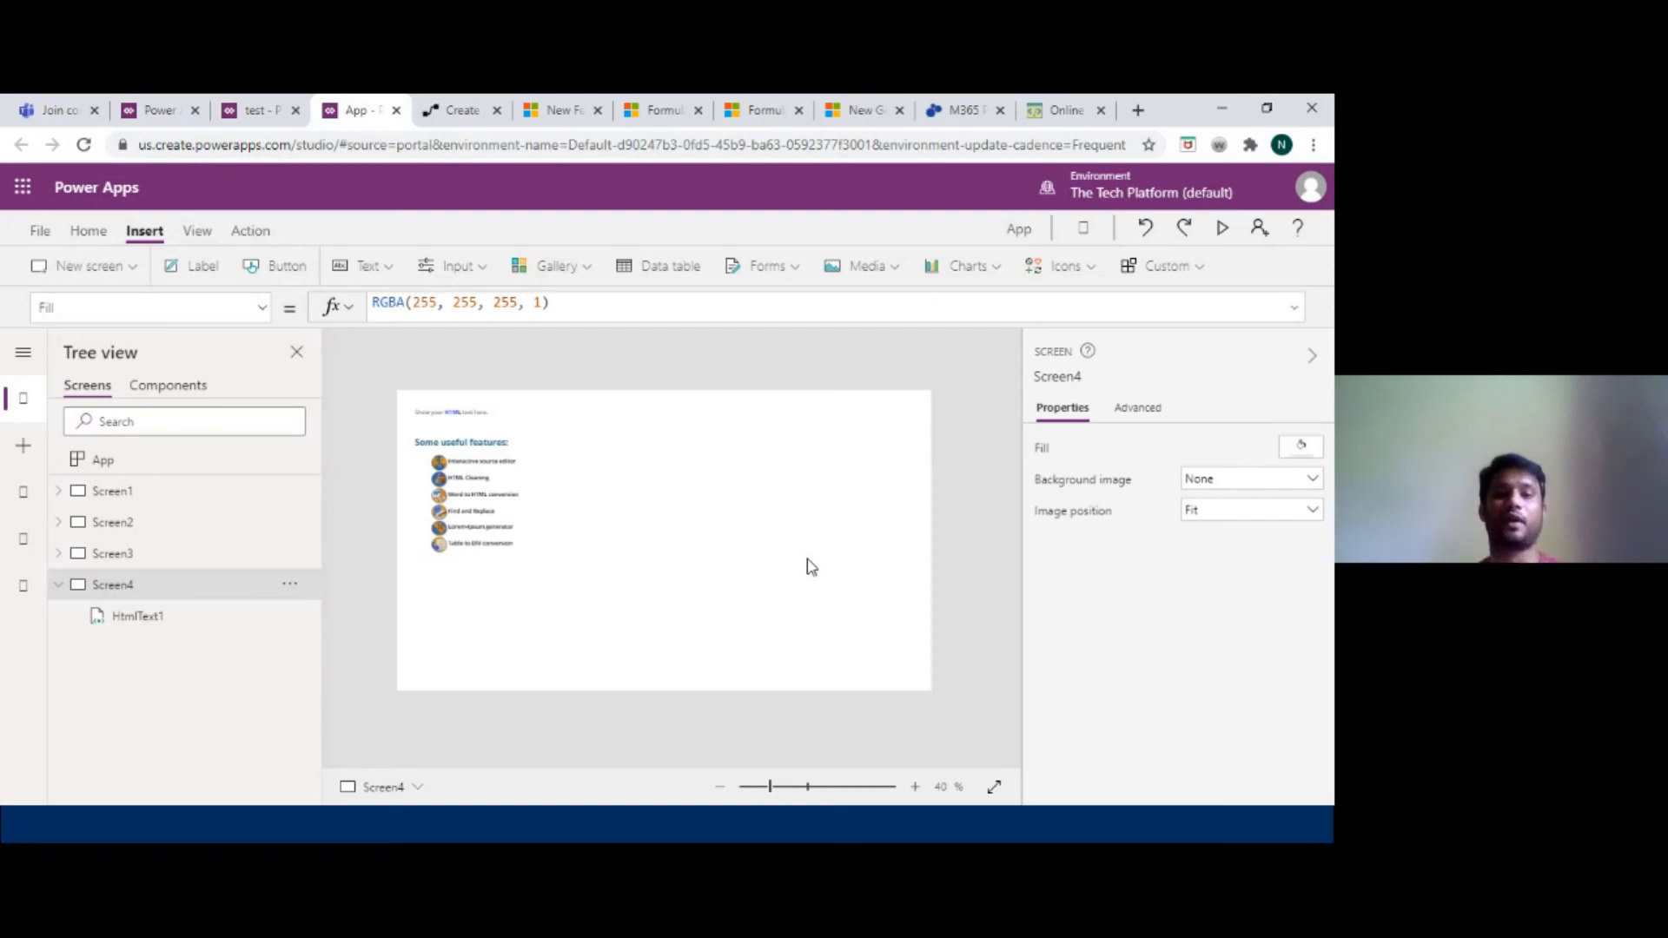
Insert a Timer control, place it near the lower middle of the screen, and set its Duration to 6000.
{"action": "left_click", "coordinate": [794, 276]}
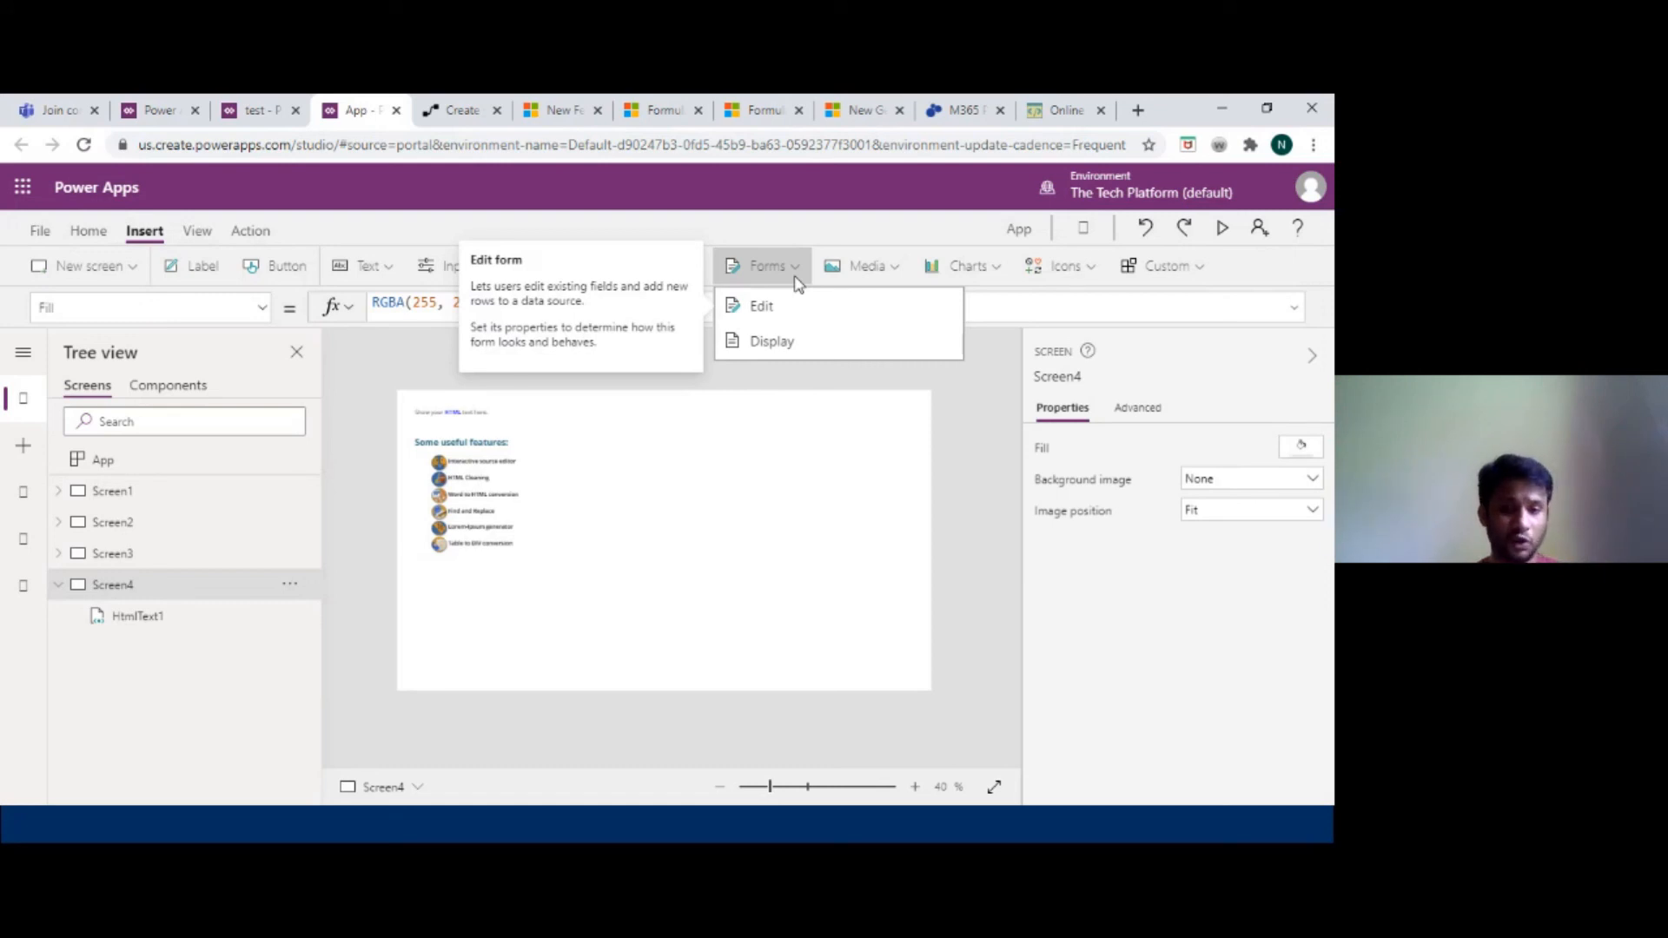
{"action": "left_click", "coordinate": [391, 269]}
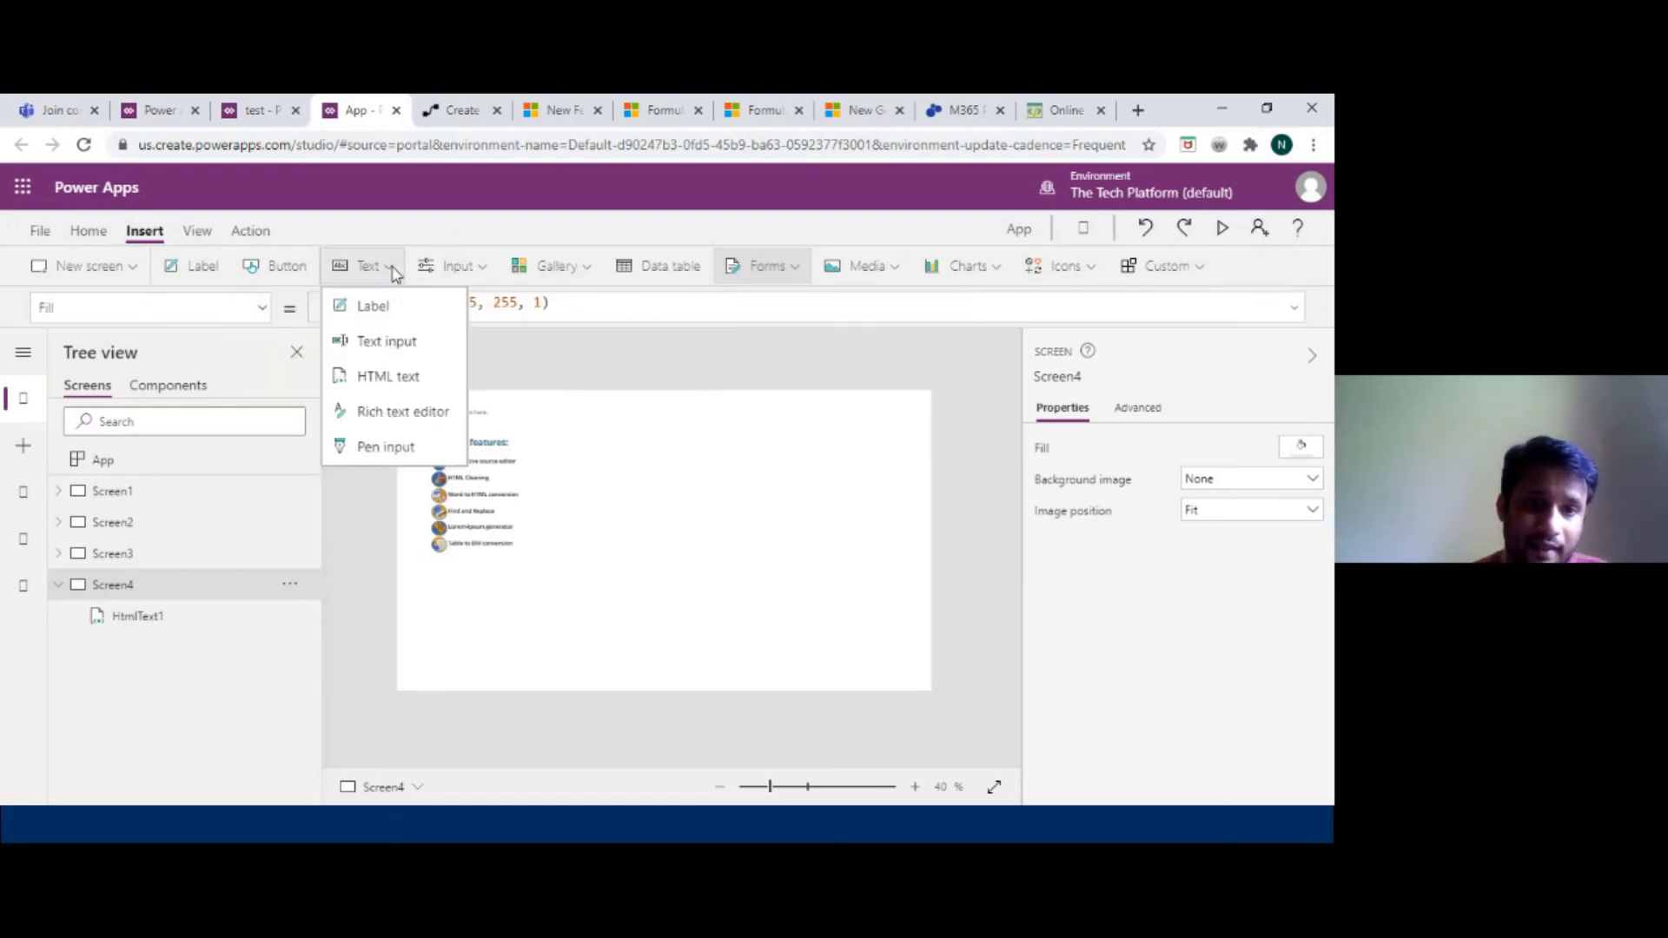
{"action": "left_click", "coordinate": [476, 271]}
{"action": "scroll", "coordinate": [522, 404], "scroll_direction": "down", "scroll_amount": 3}
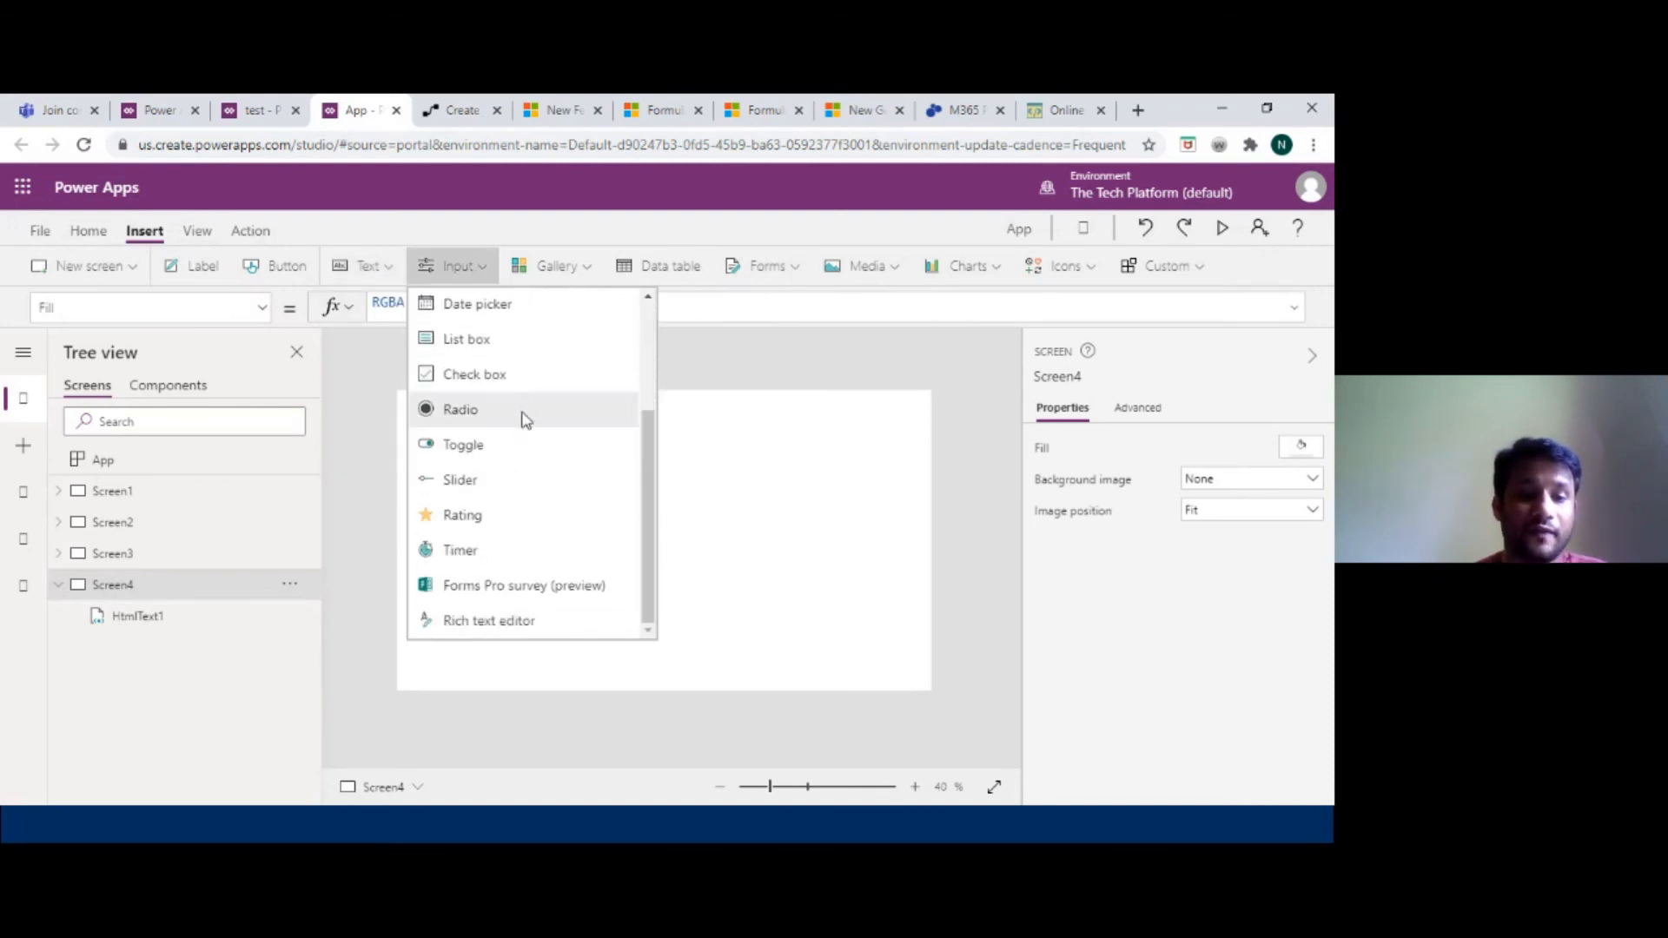
{"action": "left_click", "coordinate": [503, 555]}
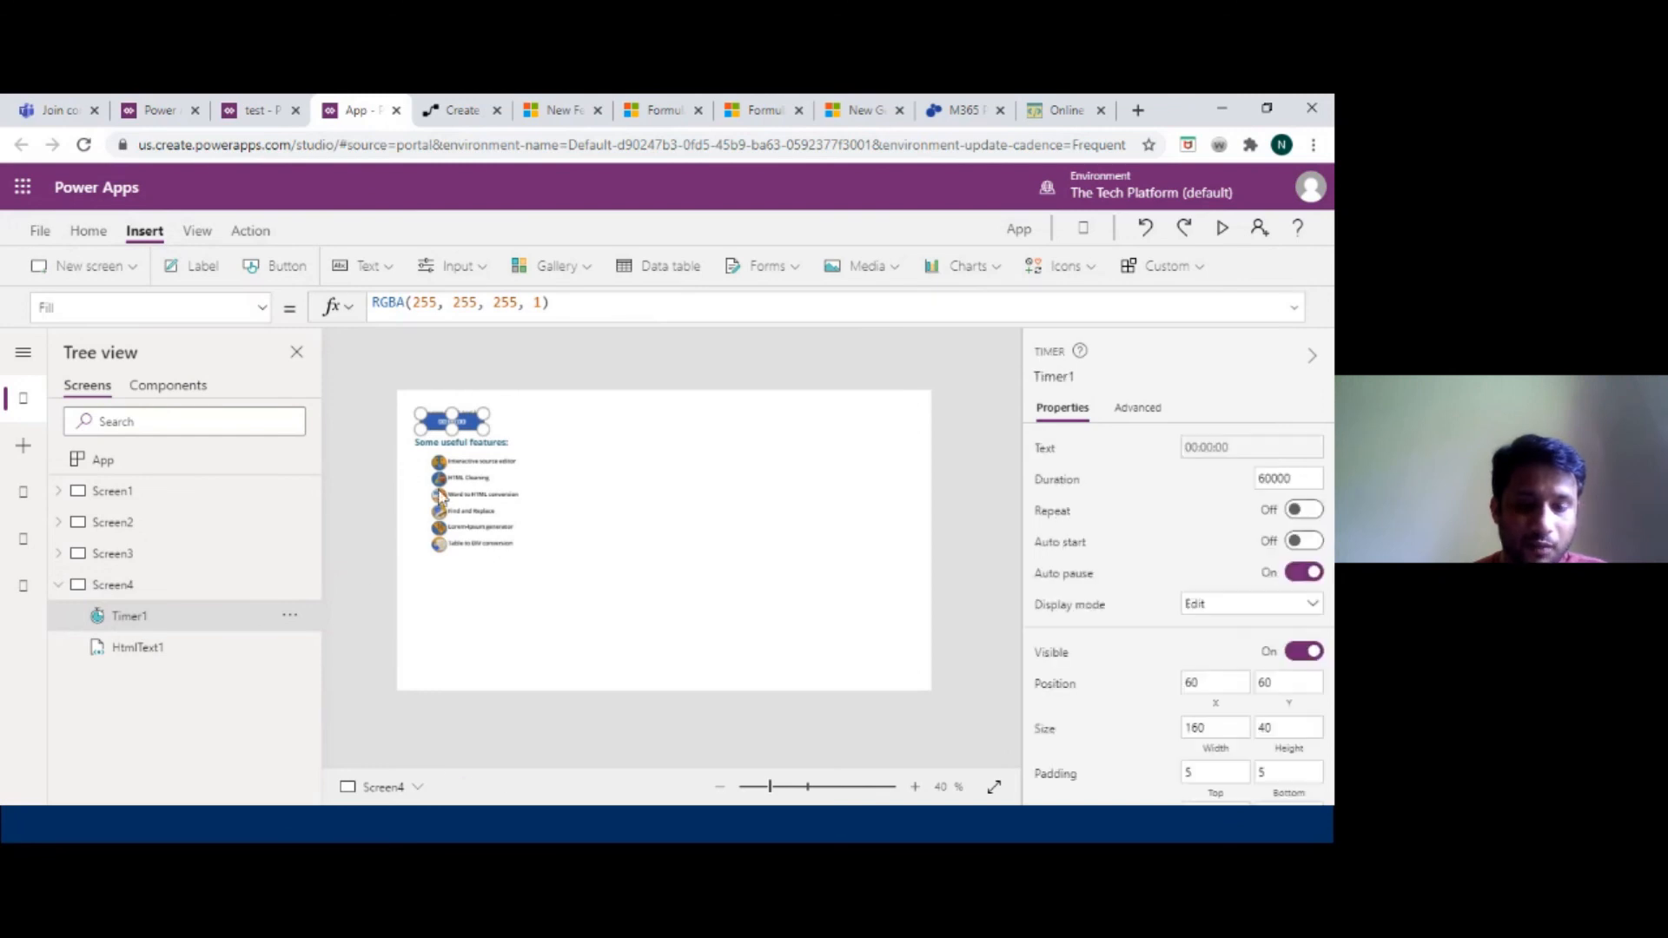
{"action": "left_click_drag", "start_coordinate": [462, 421], "coordinate": [704, 601]}
{"action": "left_click", "coordinate": [422, 309]}
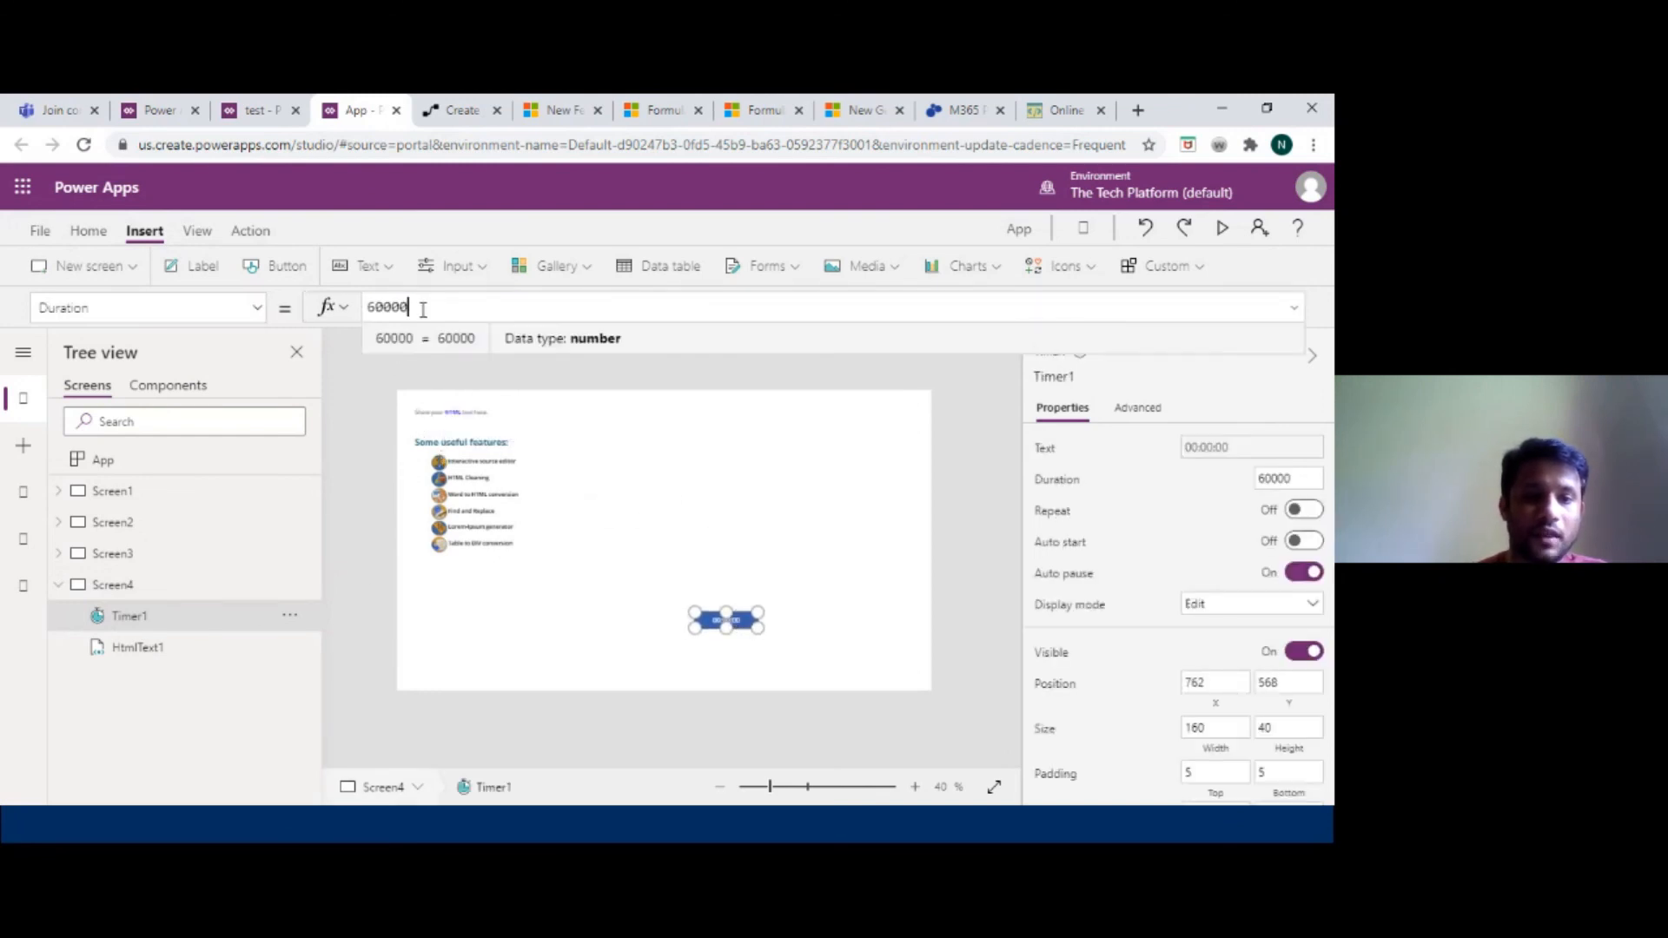
{"action": "key", "text": "BackSpace"}
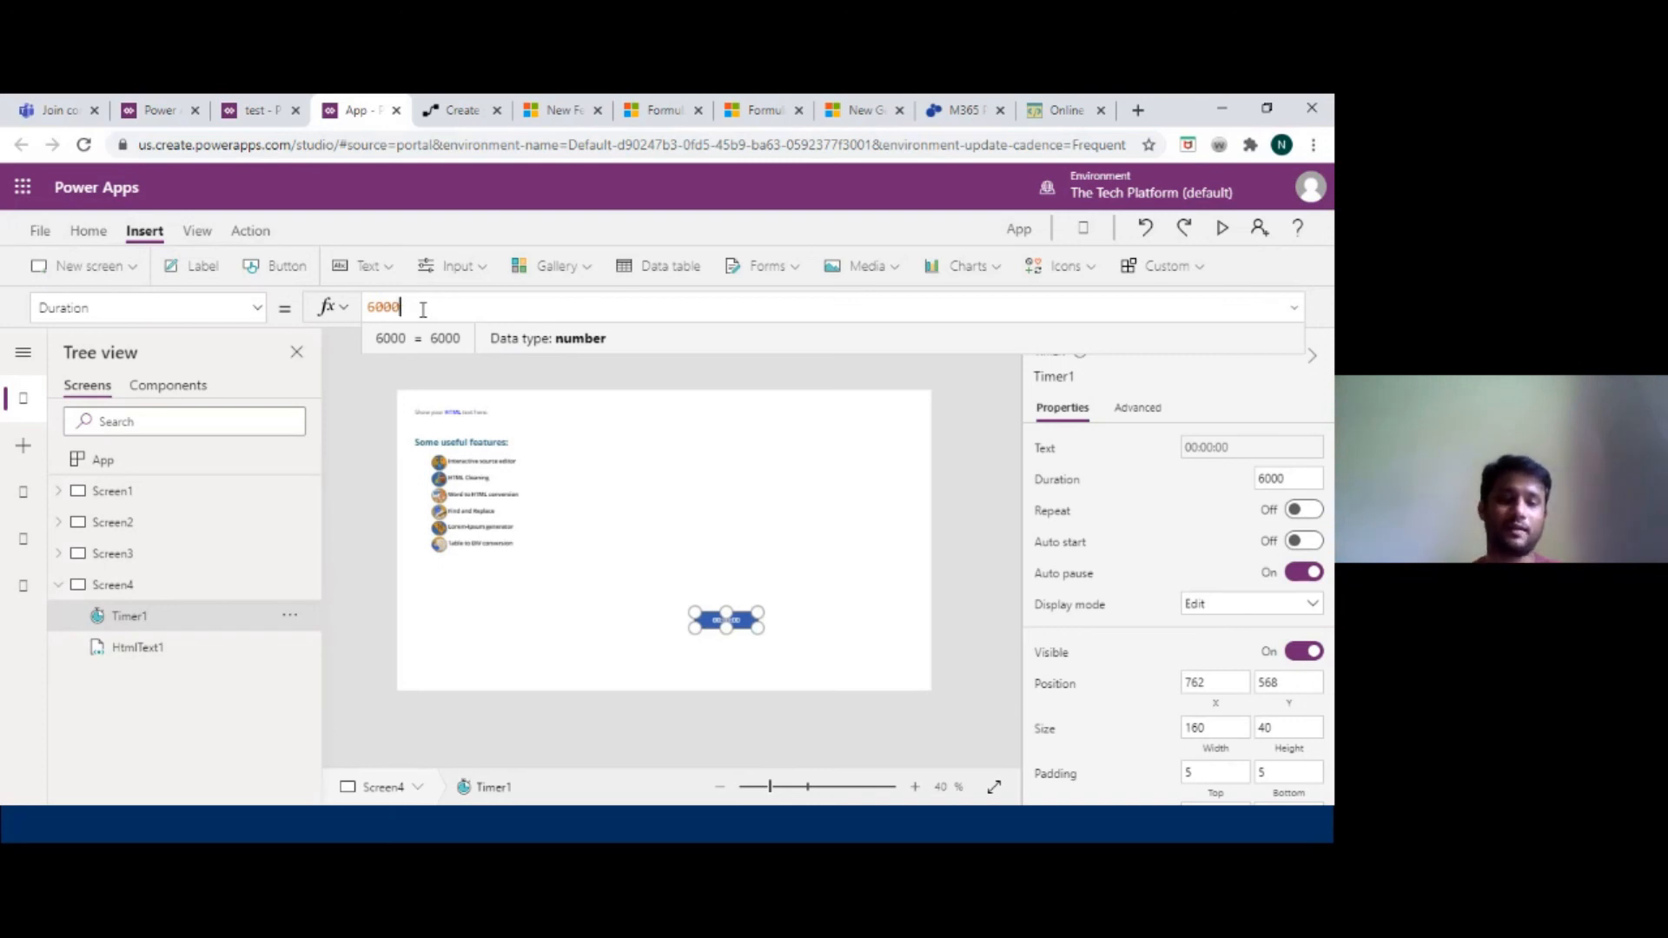
Set the timer's OnTimerEnd to Navigate(Screen3, ScreenTransition.Cover).
{"action": "left_click", "coordinate": [261, 309]}
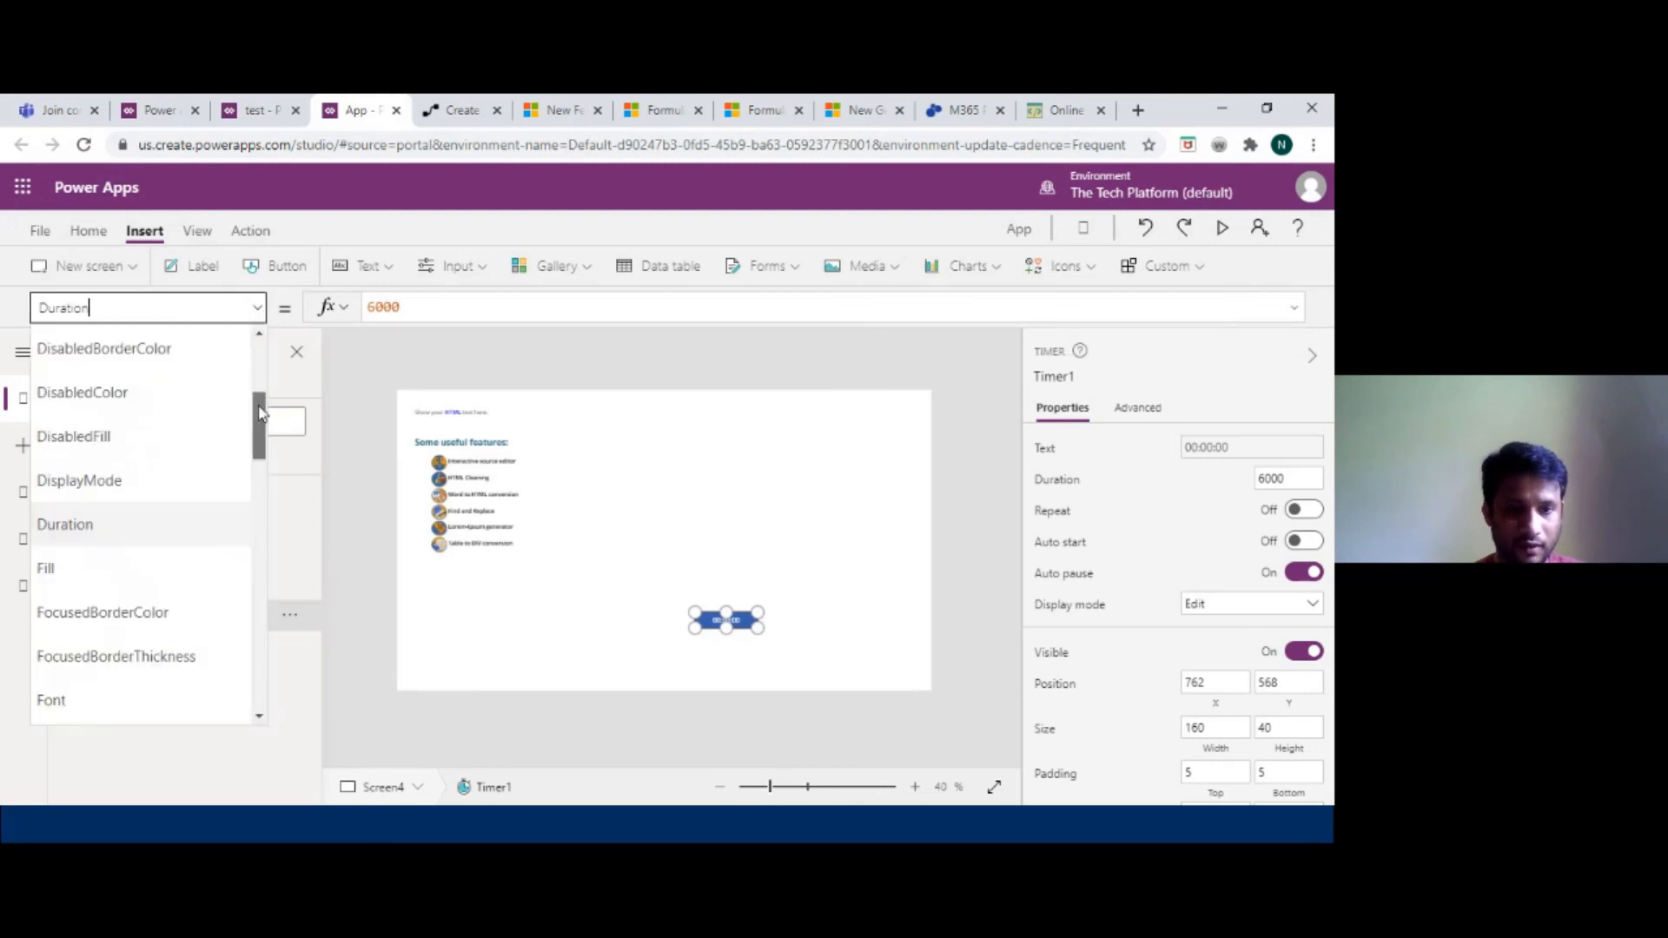
{"action": "scroll", "coordinate": [259, 374], "scroll_direction": "up", "scroll_amount": 3}
{"action": "left_click_drag", "start_coordinate": [259, 374], "coordinate": [261, 369]}
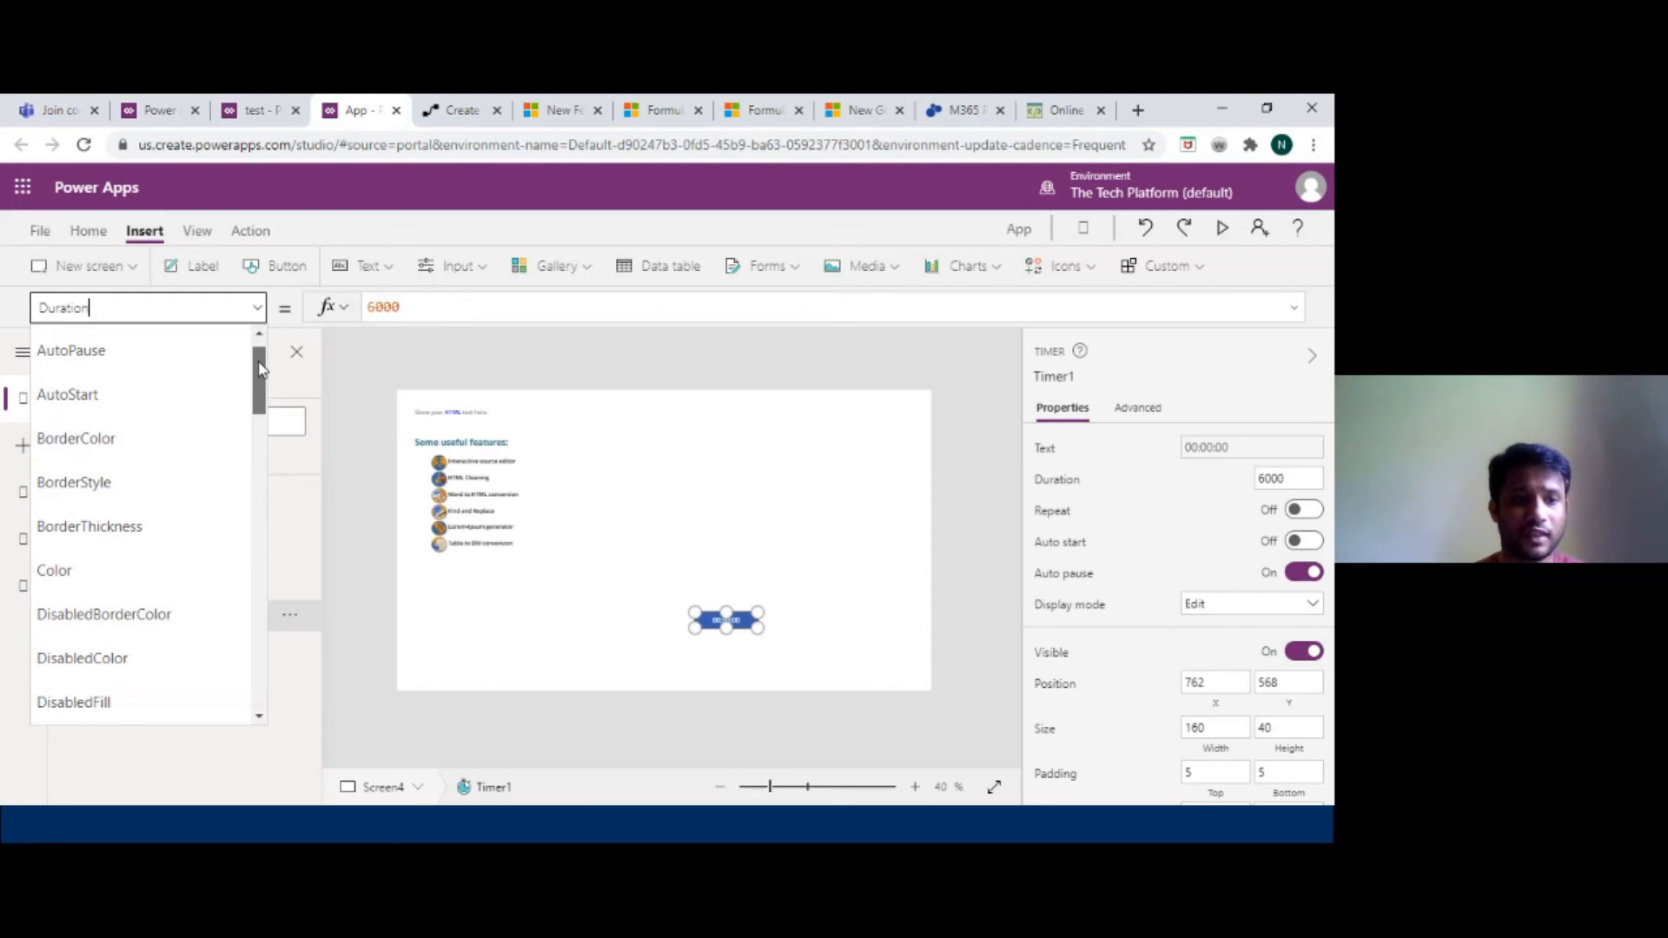
{"action": "left_click_drag", "start_coordinate": [261, 369], "coordinate": [245, 496]}
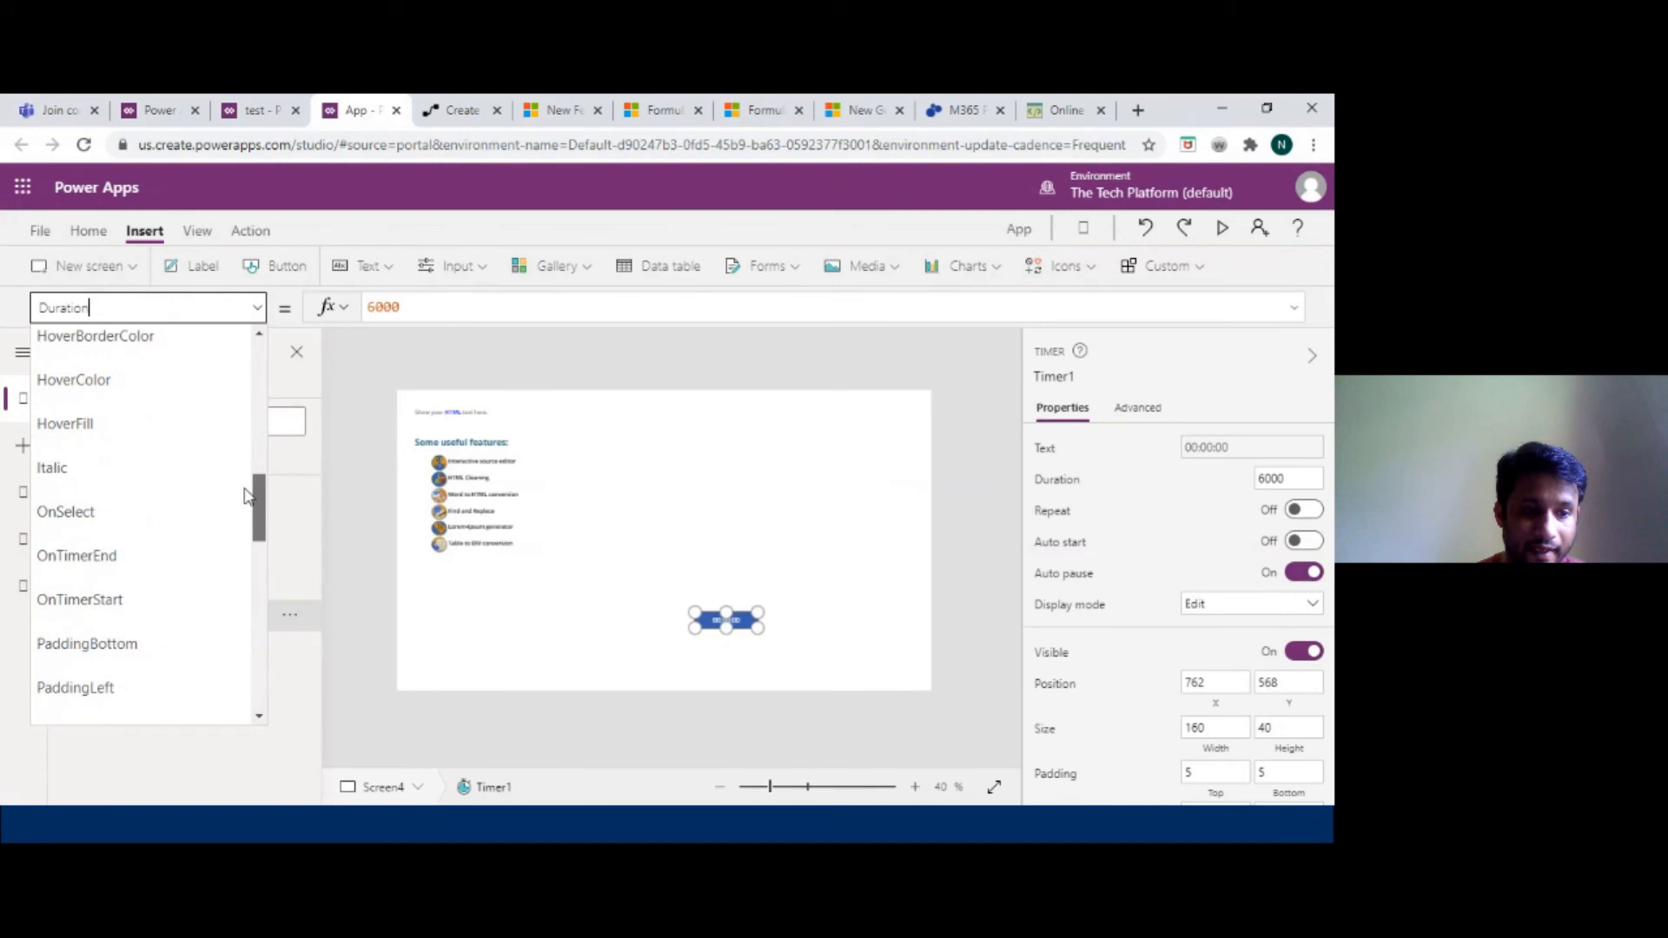
{"action": "left_click", "coordinate": [145, 557]}
{"action": "double_click", "coordinate": [482, 312]}
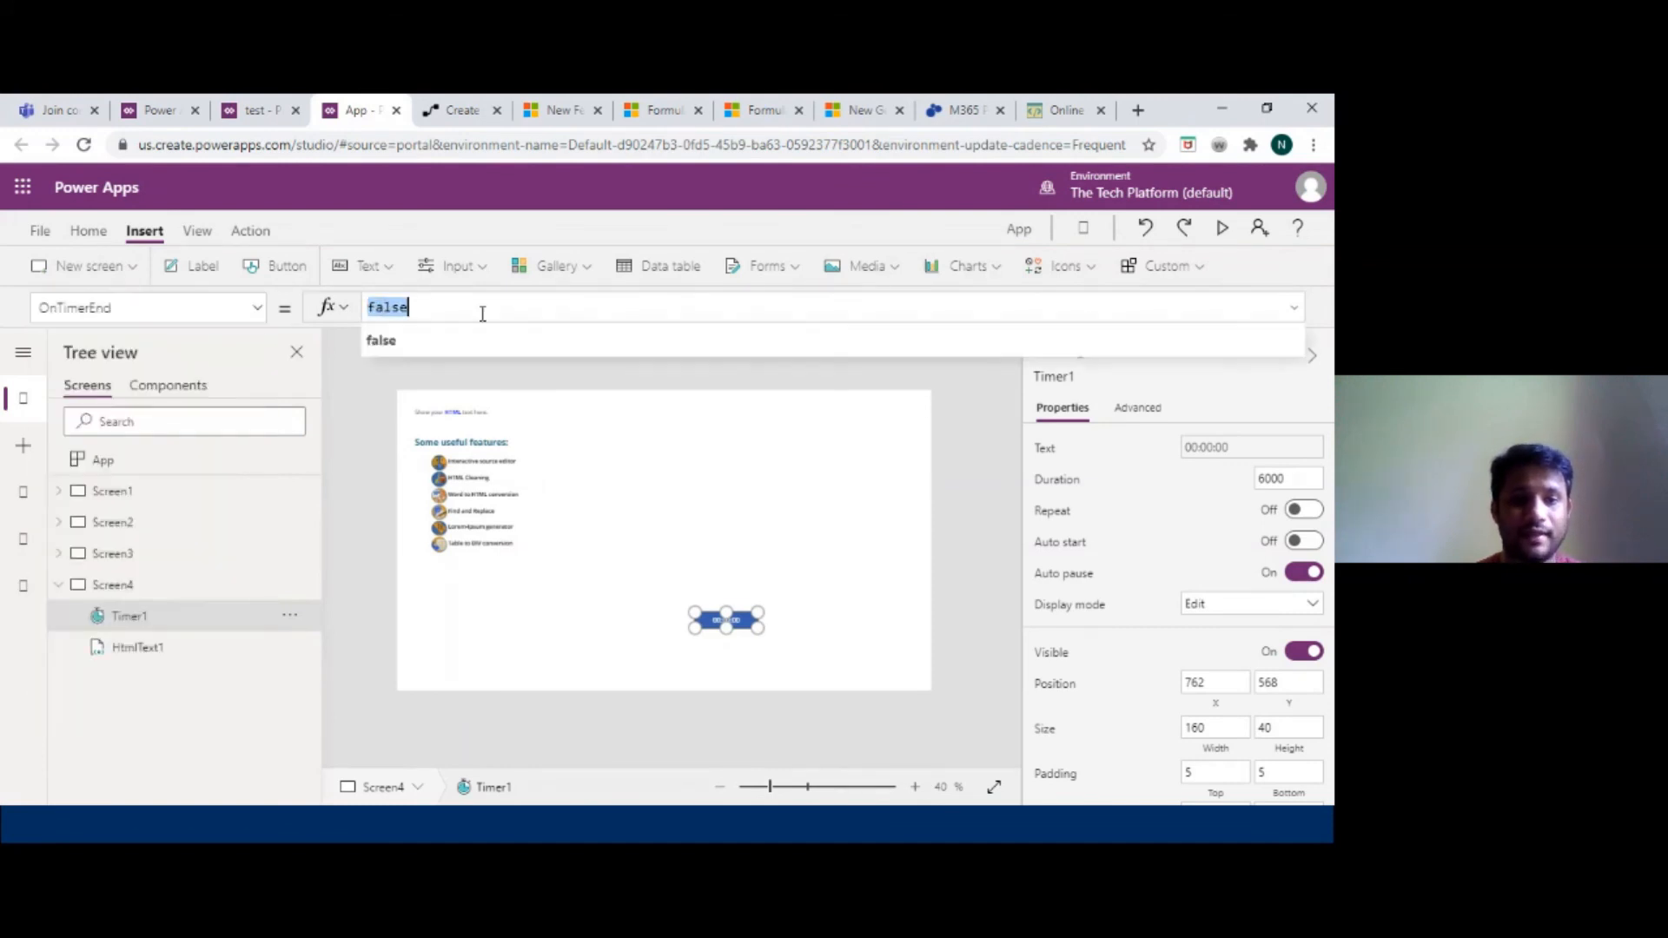
{"action": "type", "text": "Nav"}
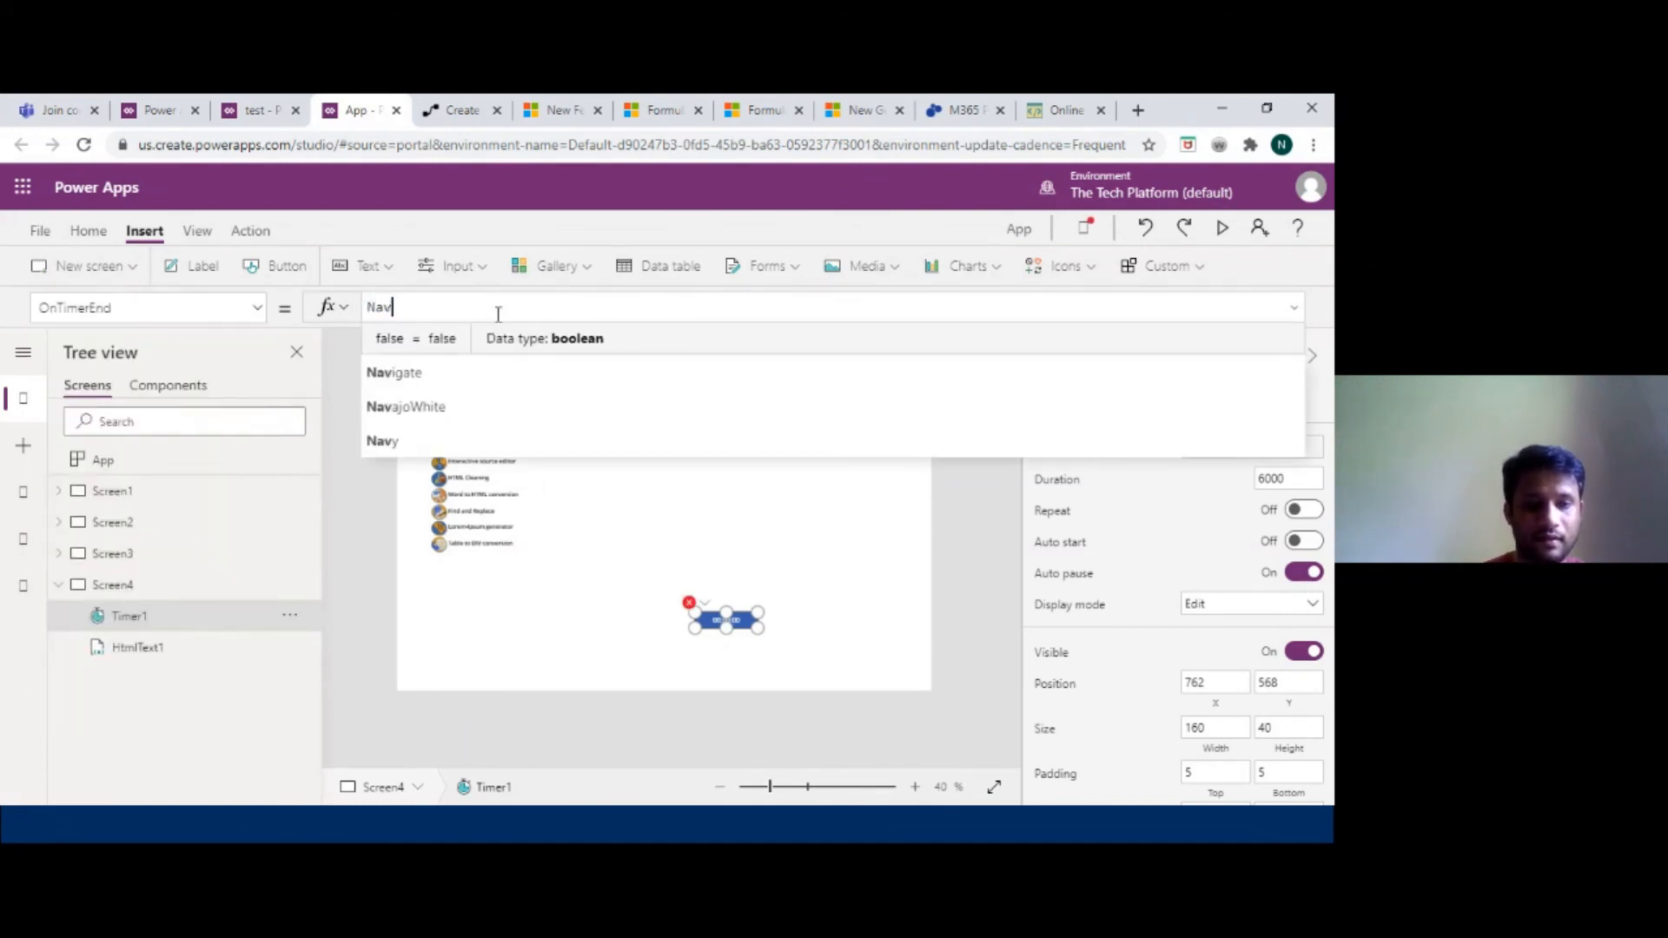
{"action": "left_click", "coordinate": [484, 352]}
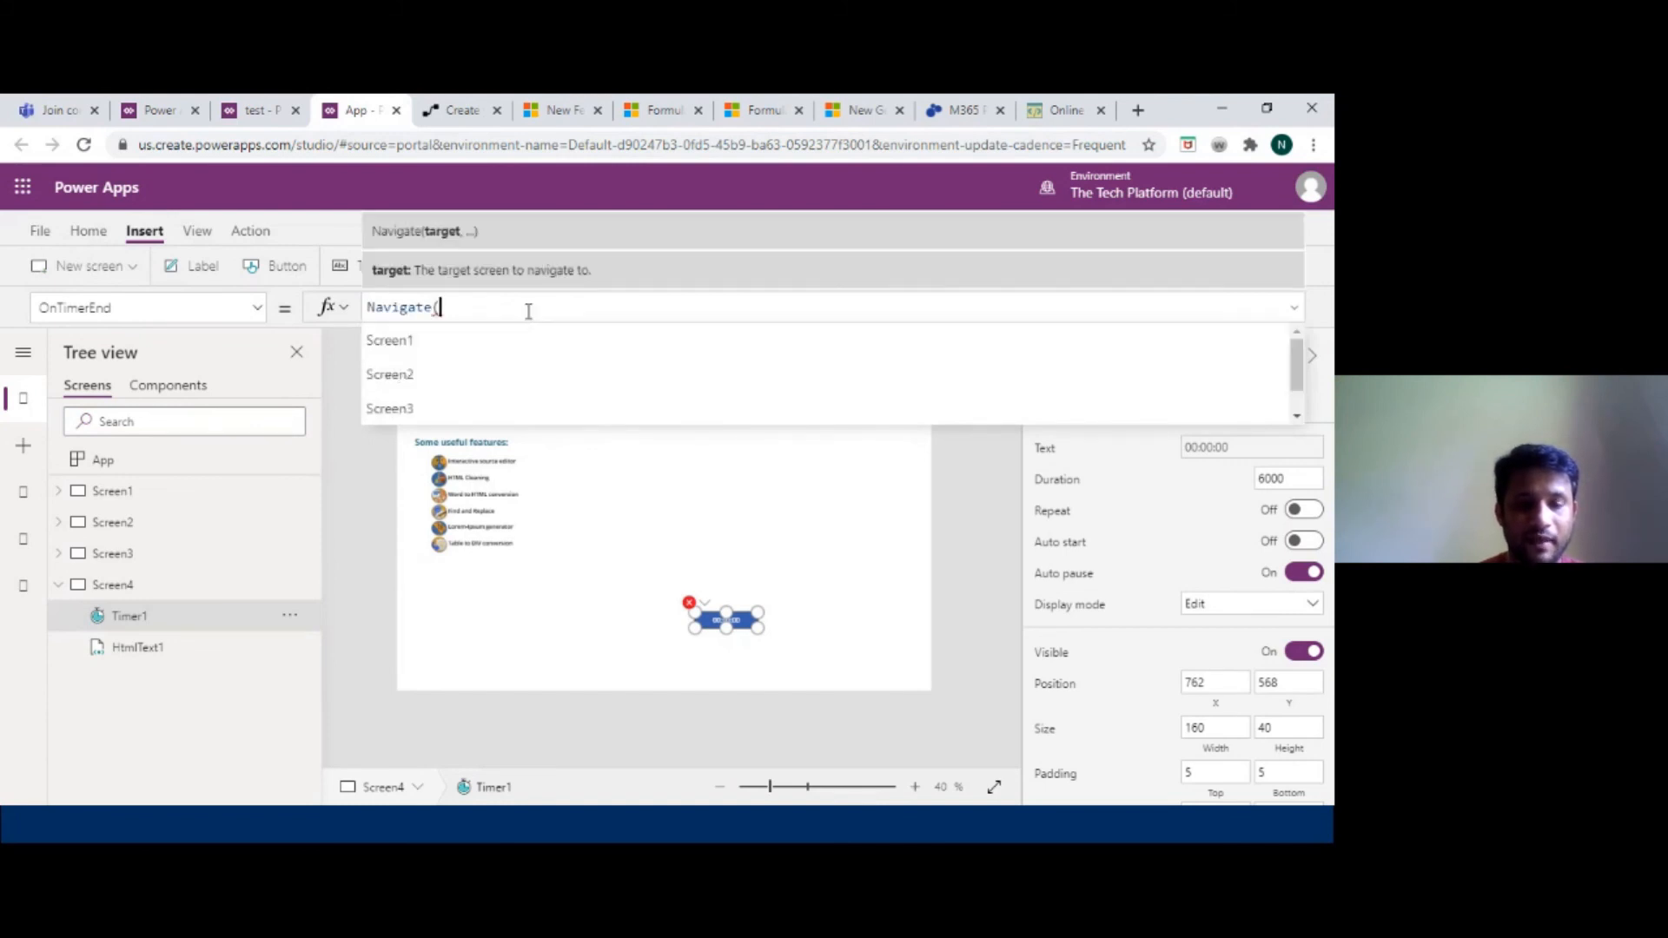
{"action": "left_click", "coordinate": [449, 410]}
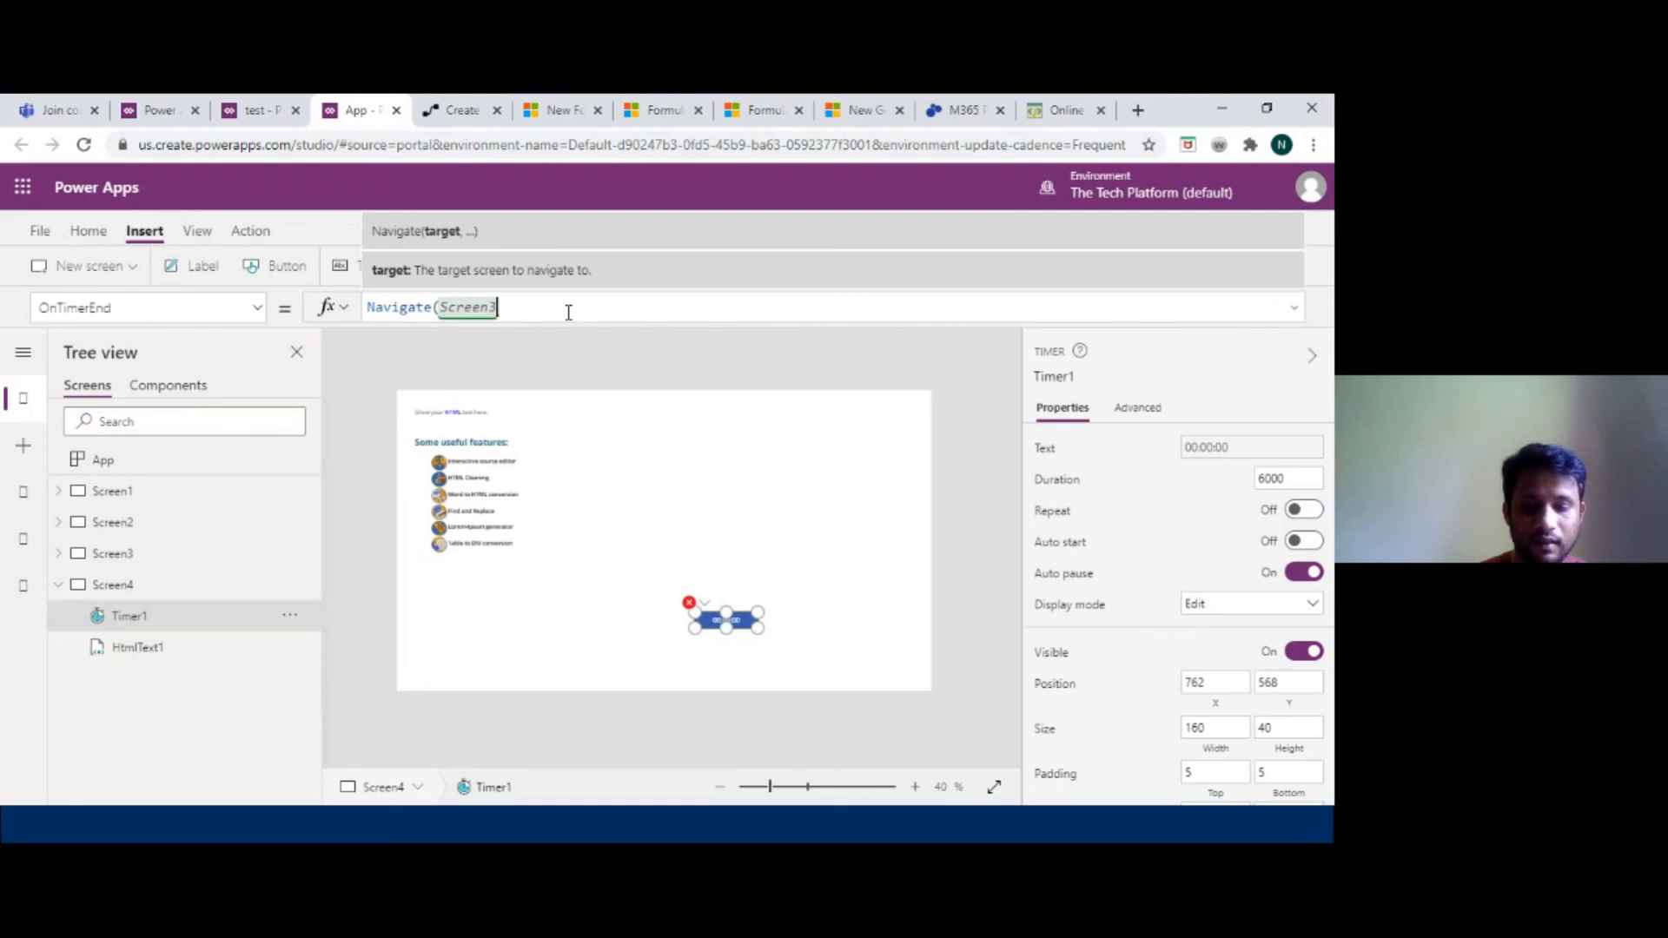
{"action": "type", "text": ","}
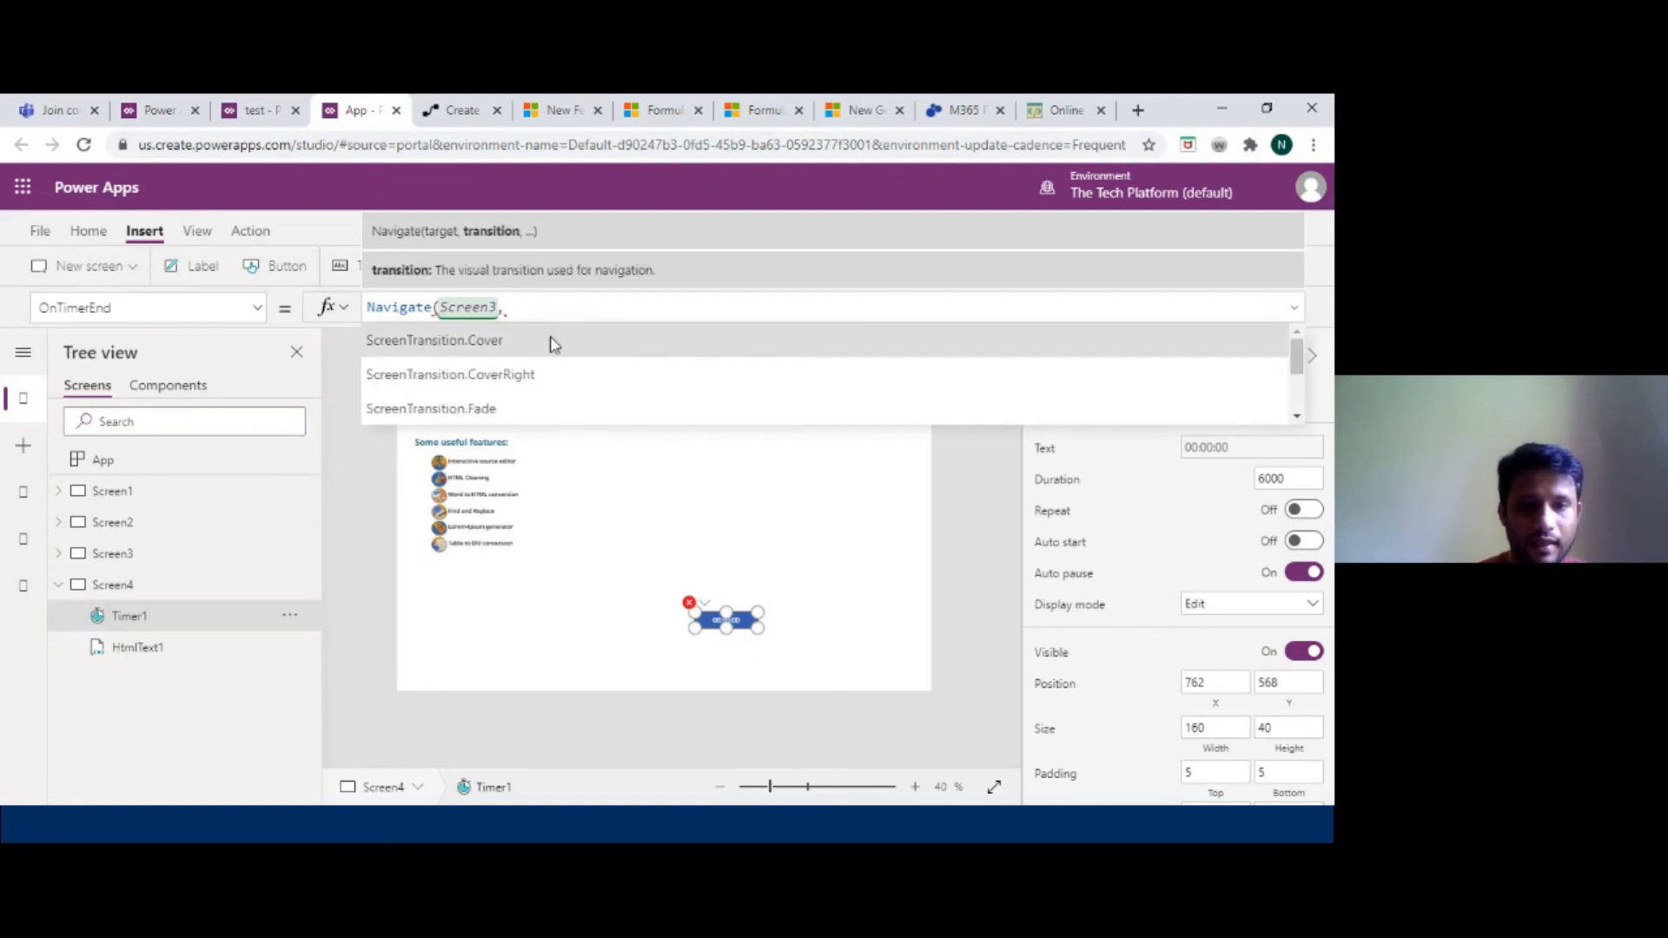
{"action": "left_click", "coordinate": [573, 337]}
{"action": "type", "text": ")"}
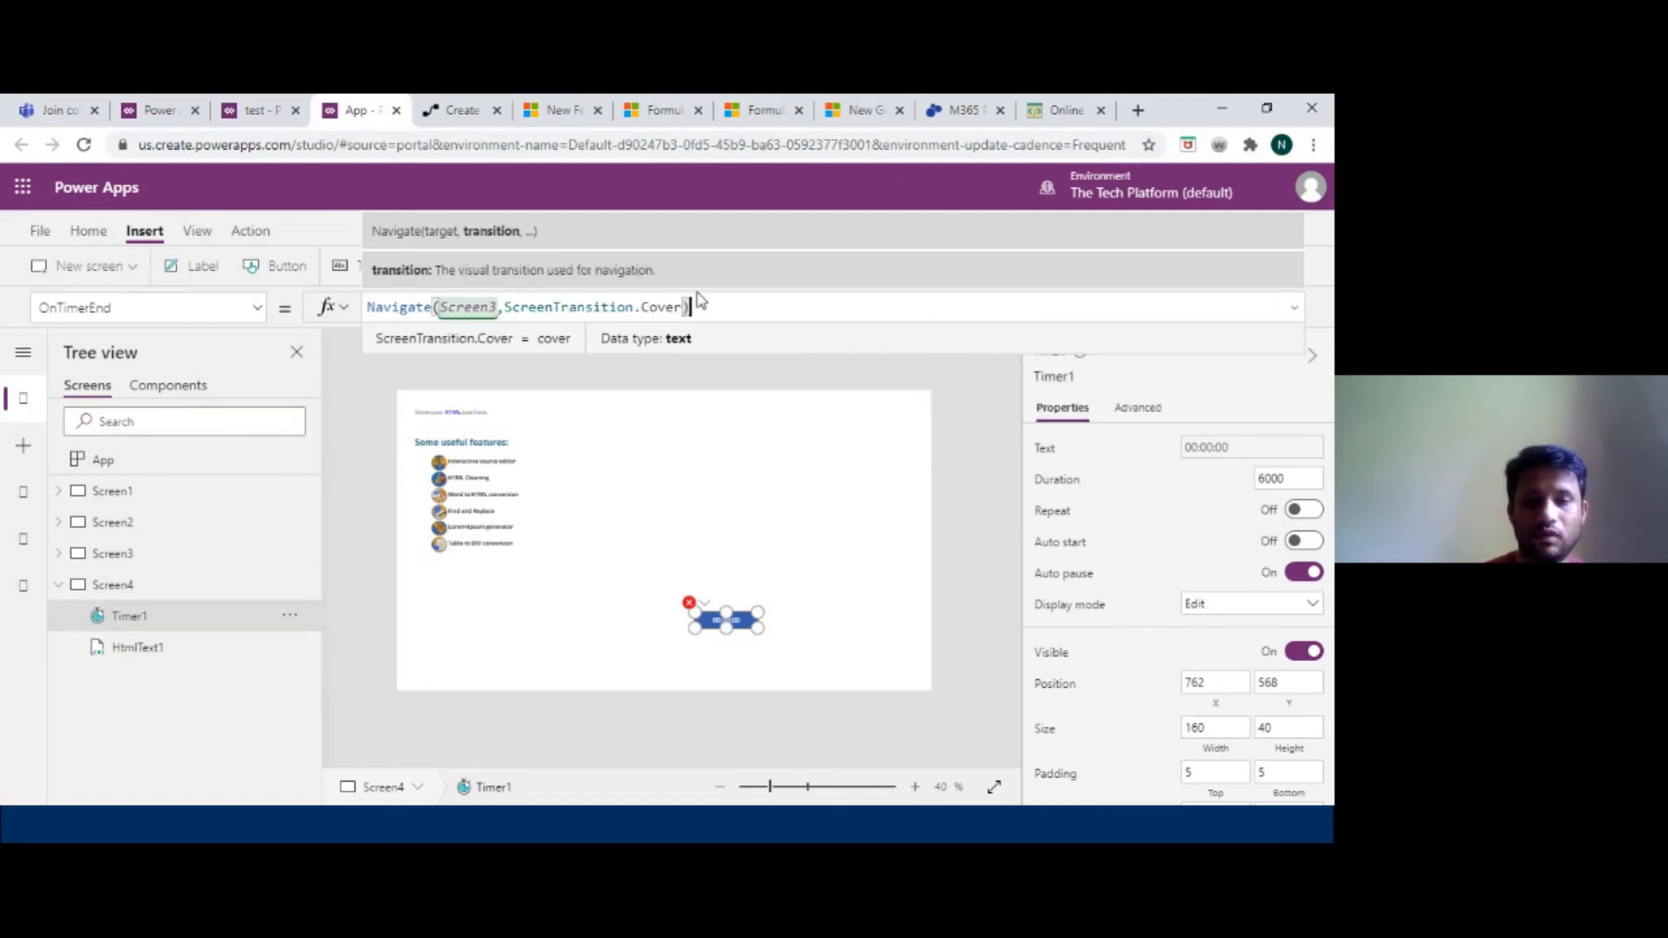
Preview the app and start the timer to test the navigation, then close the preview.
{"action": "left_click", "coordinate": [1221, 228]}
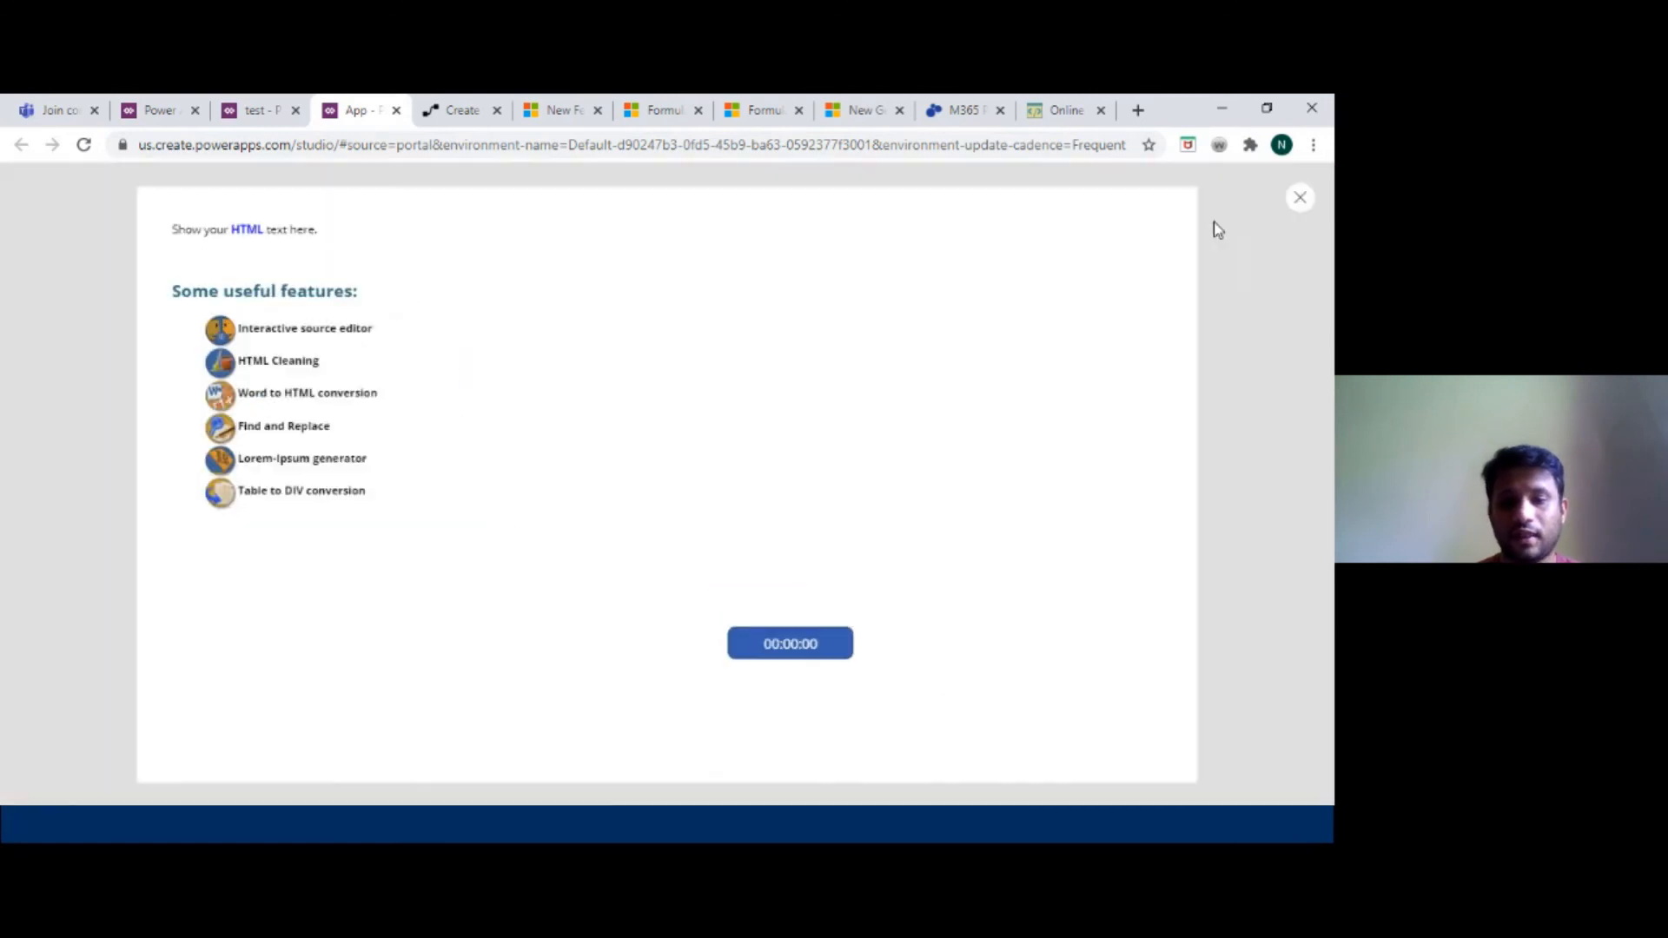
{"action": "left_click", "coordinate": [821, 658]}
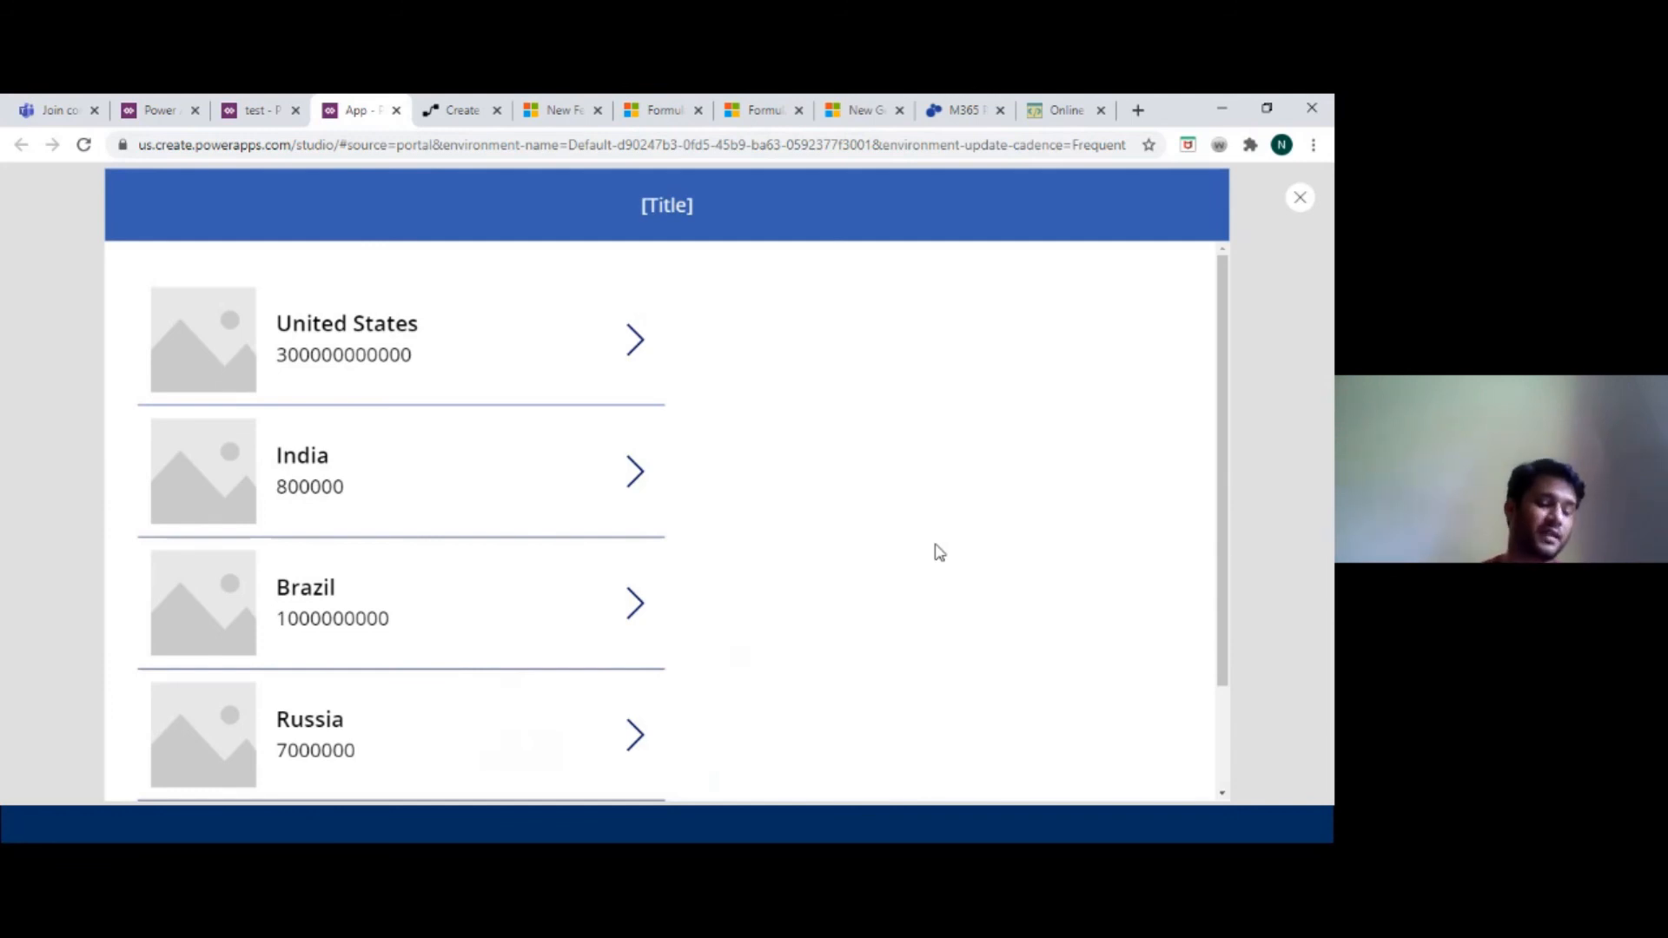
{"action": "left_click", "coordinate": [1298, 198]}
{"action": "left_click", "coordinate": [876, 555]}
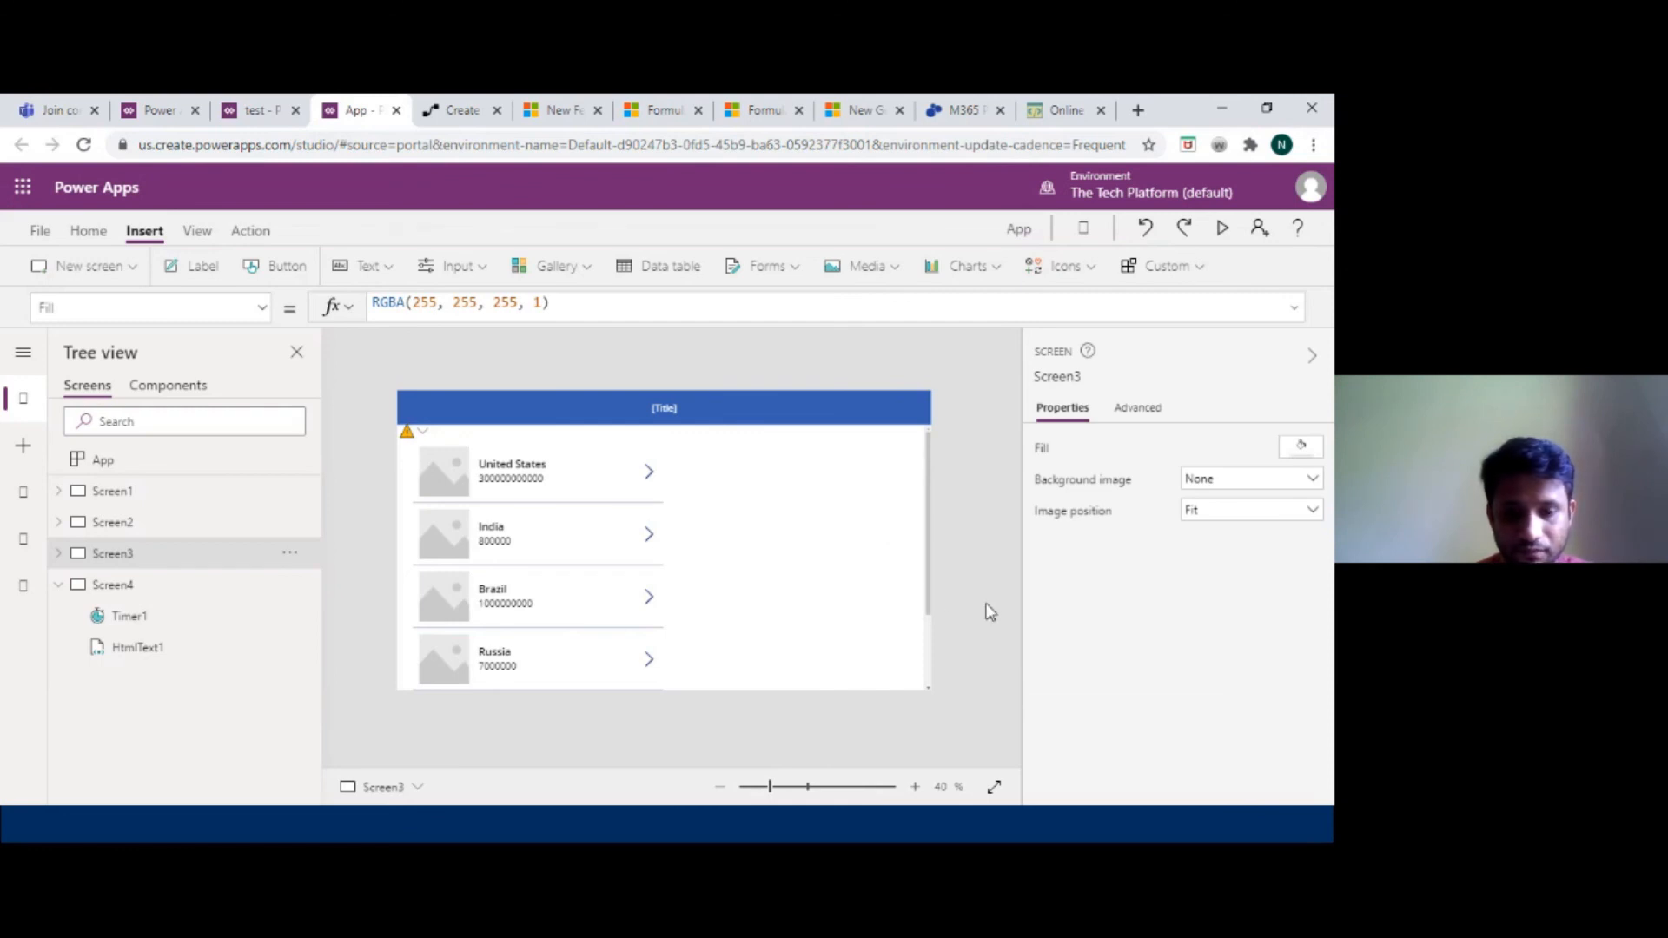
Switch to the PowerPoint slide show and advance to the next slide.
{"action": "key", "text": "super"}
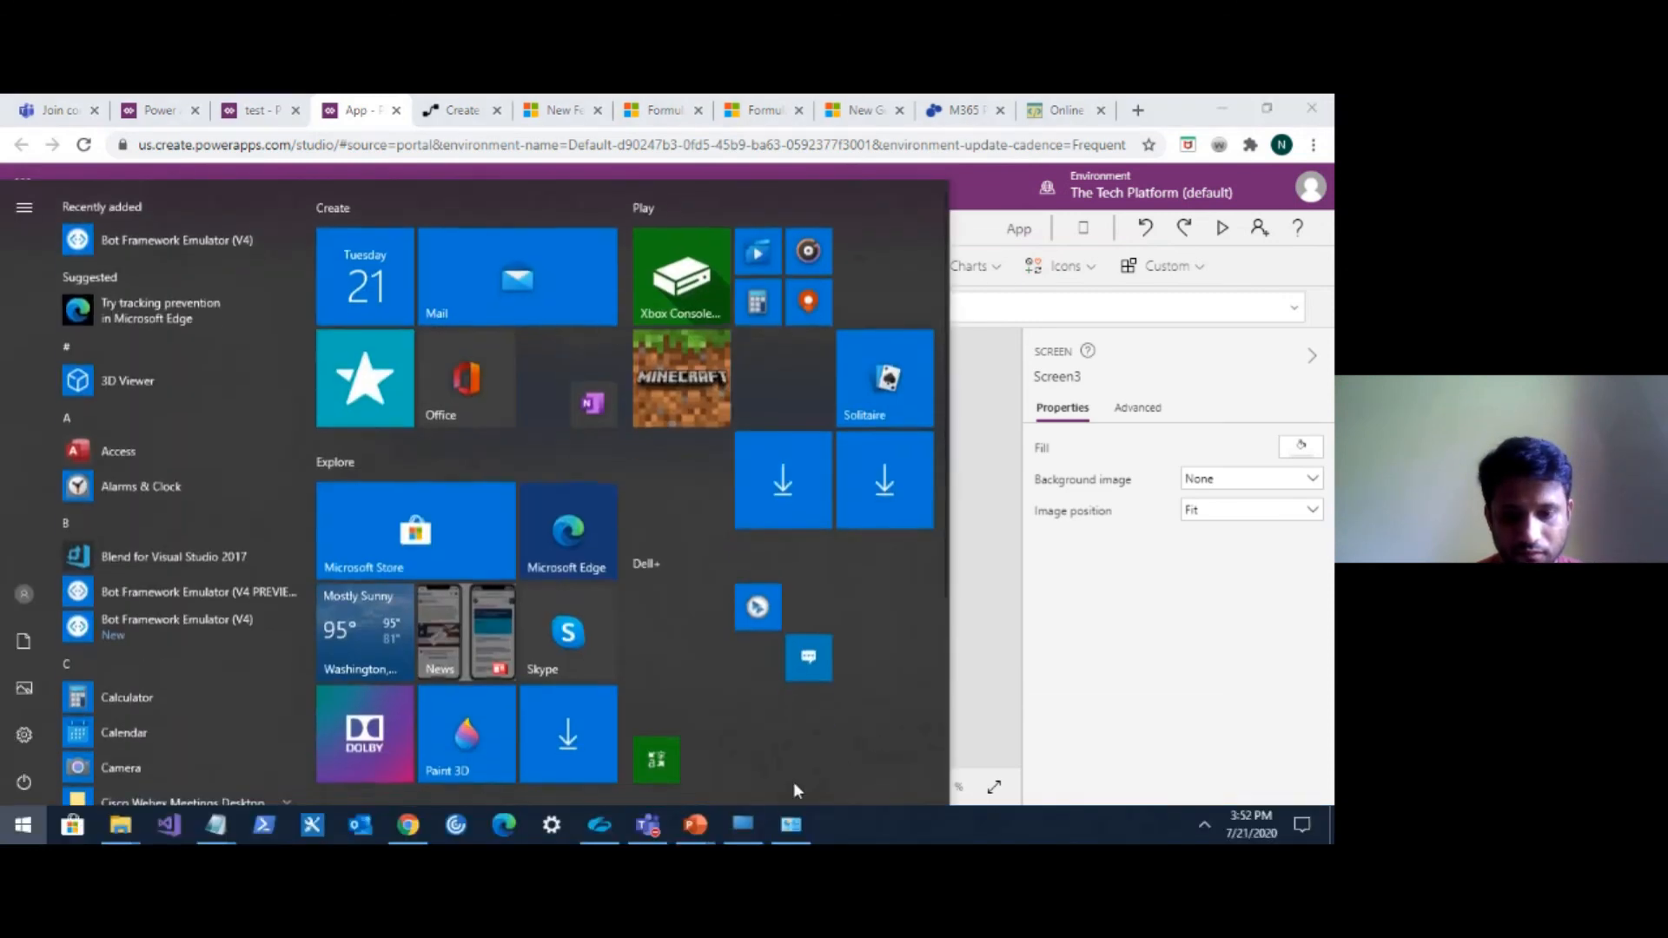
{"action": "mouse_move", "coordinate": [701, 826]}
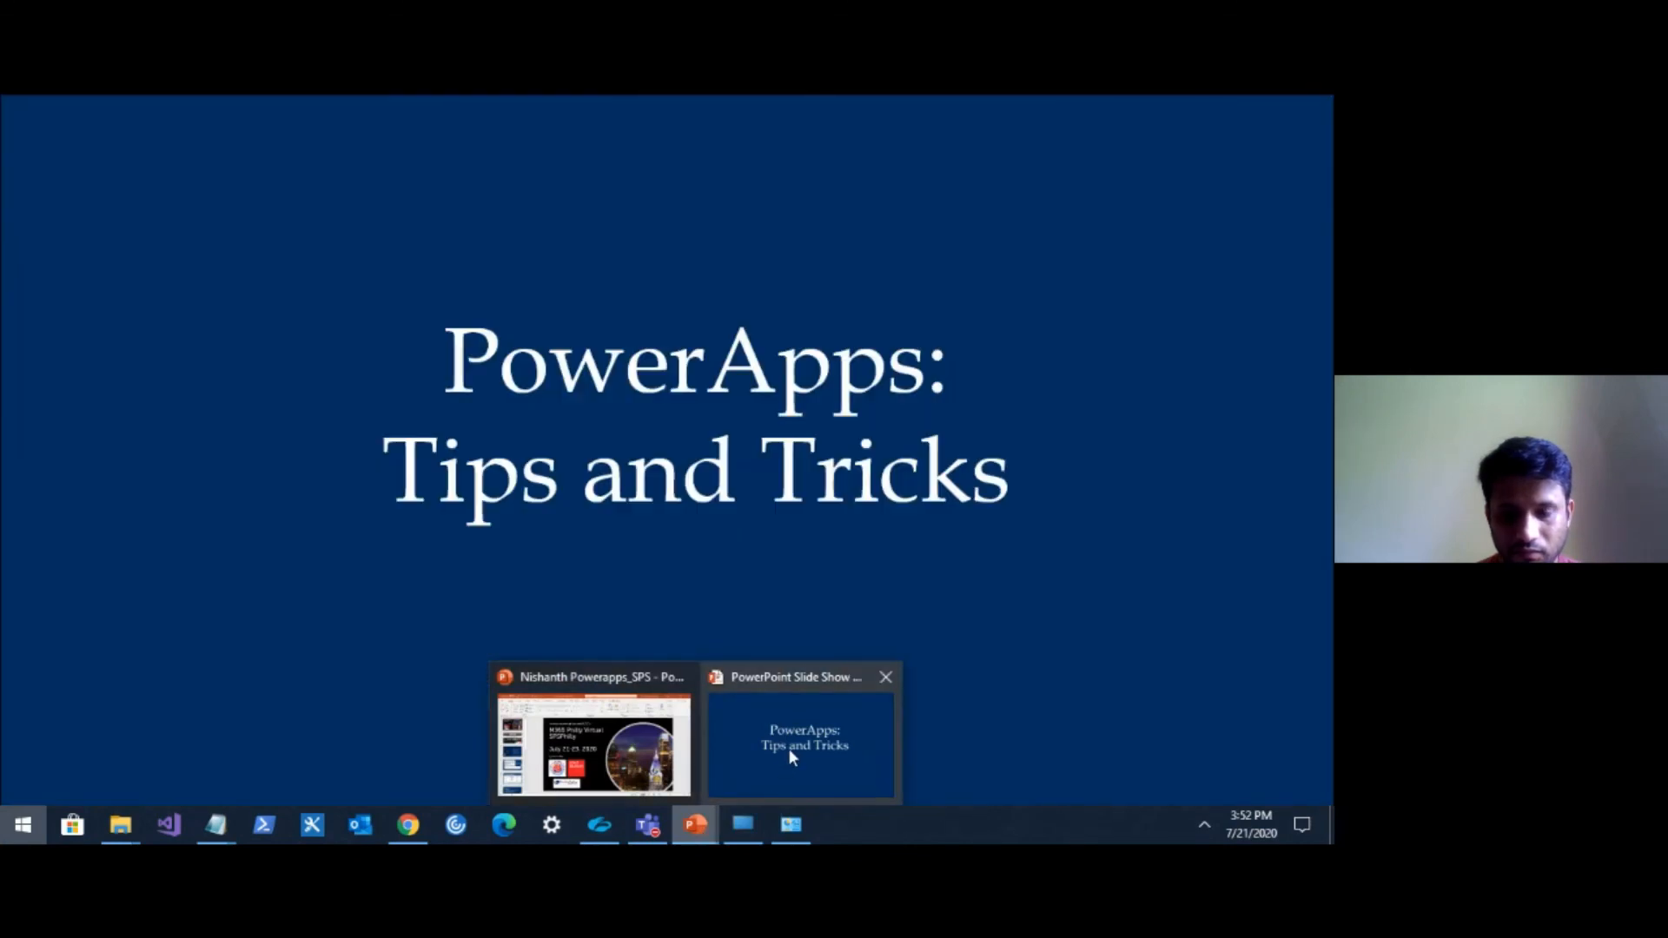
{"action": "left_click", "coordinate": [789, 748]}
{"action": "left_click", "coordinate": [900, 571]}
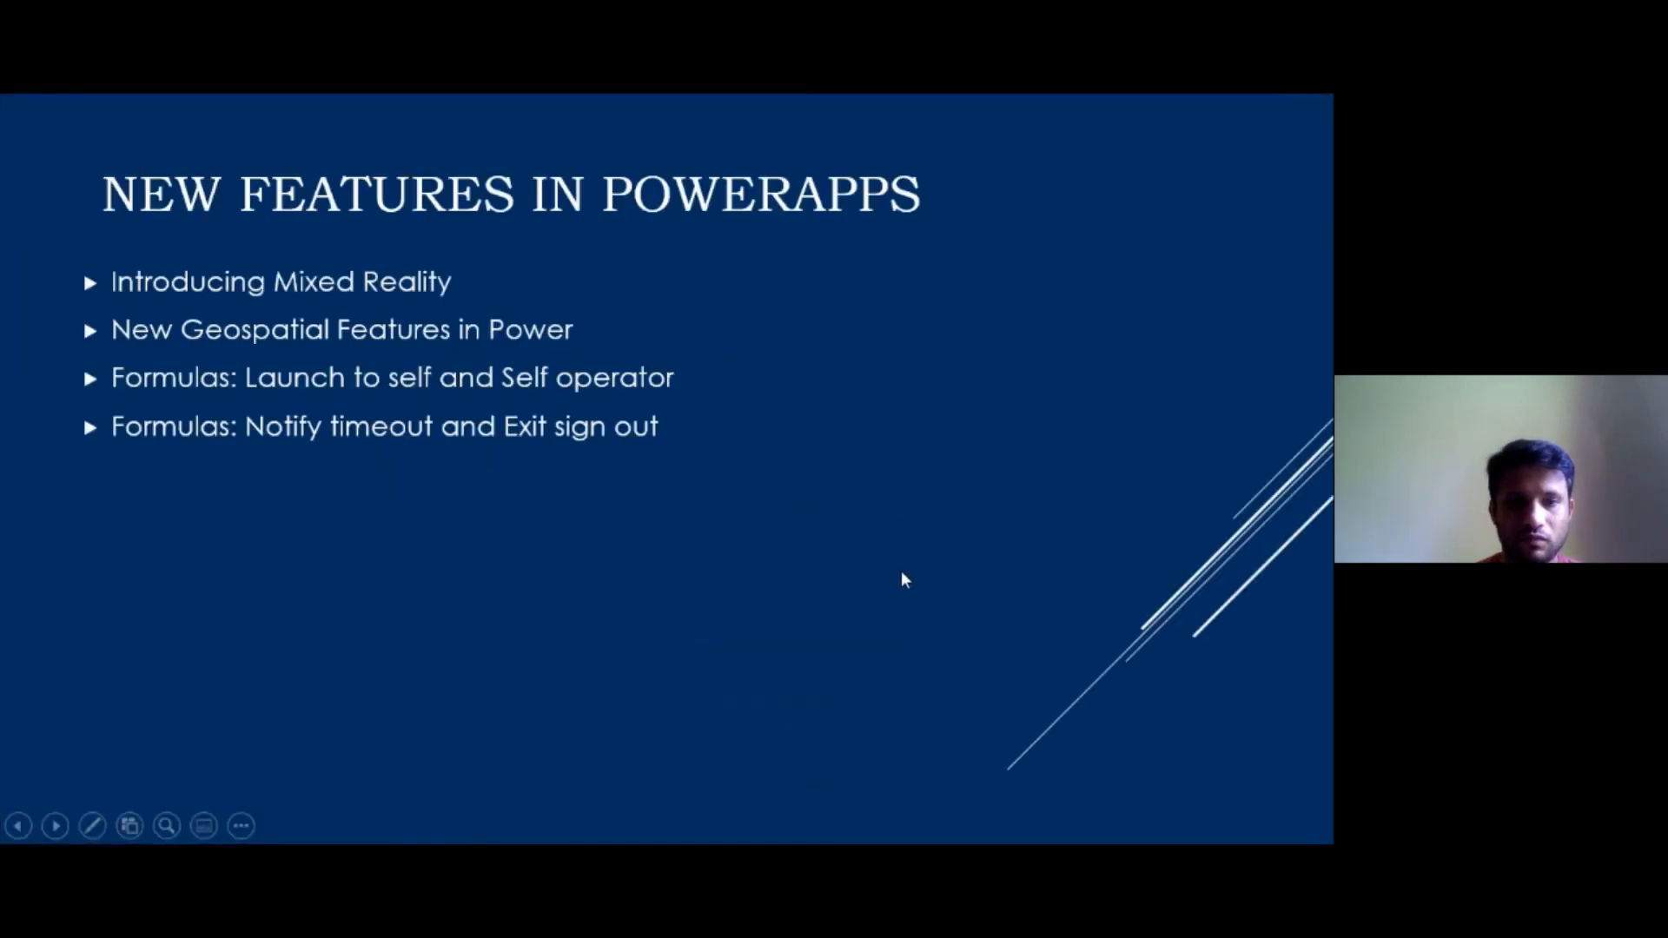